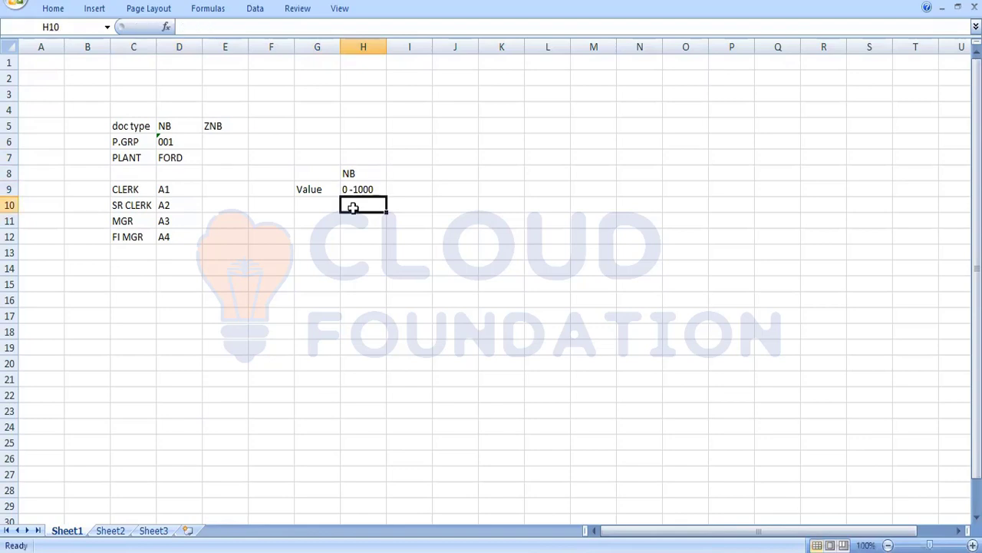
Step: Enter release codes A1 and A2 in H10 and H11 under the 0 -1000 value range
{"action": "type", "text": "A1"}
{"action": "key", "text": "Return"}
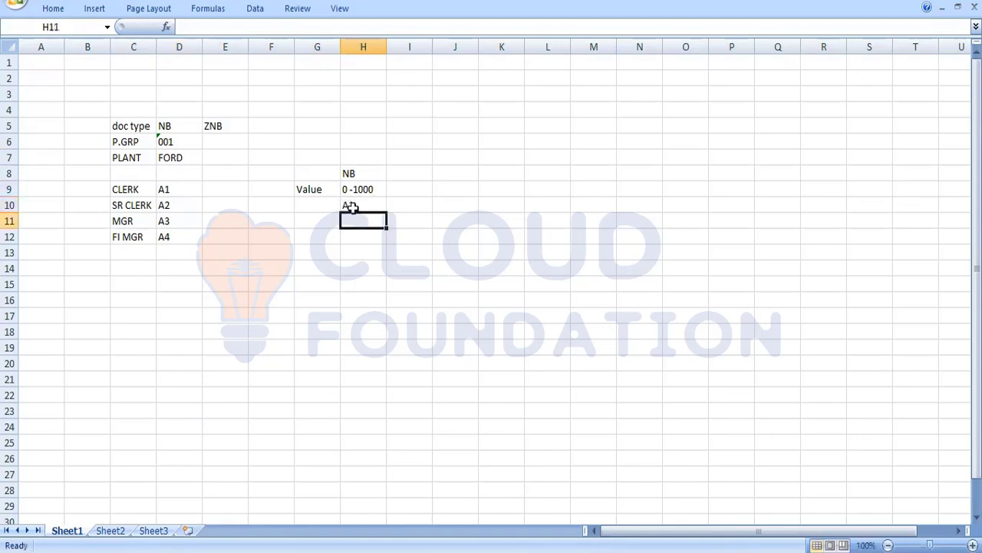
{"action": "type", "text": "A2"}
{"action": "key", "text": "Return"}
{"action": "type", "text": "A"}
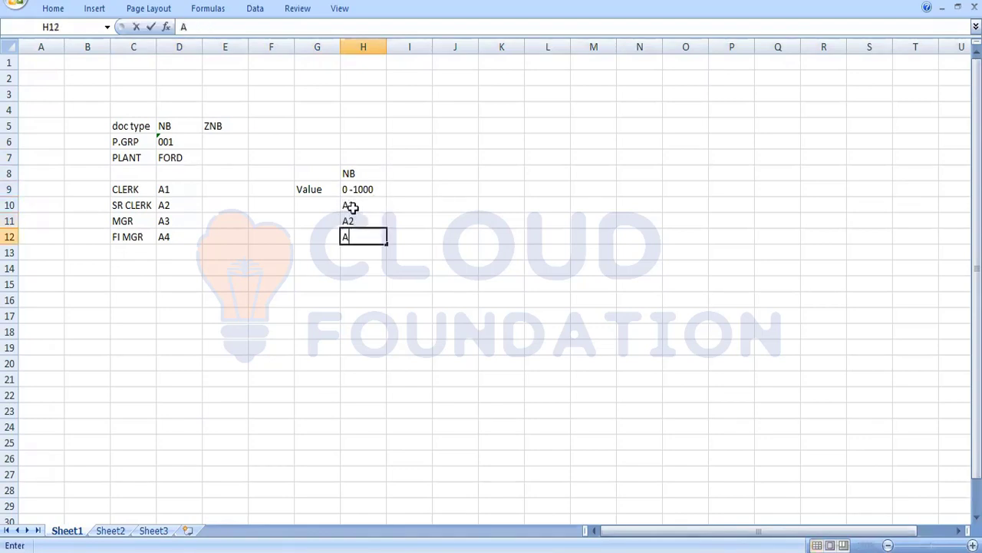
{"action": "key", "text": "BackSpace"}
Step: Enter the second value range as 1001 - 5LAKS in cell I9
{"action": "left_click", "coordinate": [404, 189]}
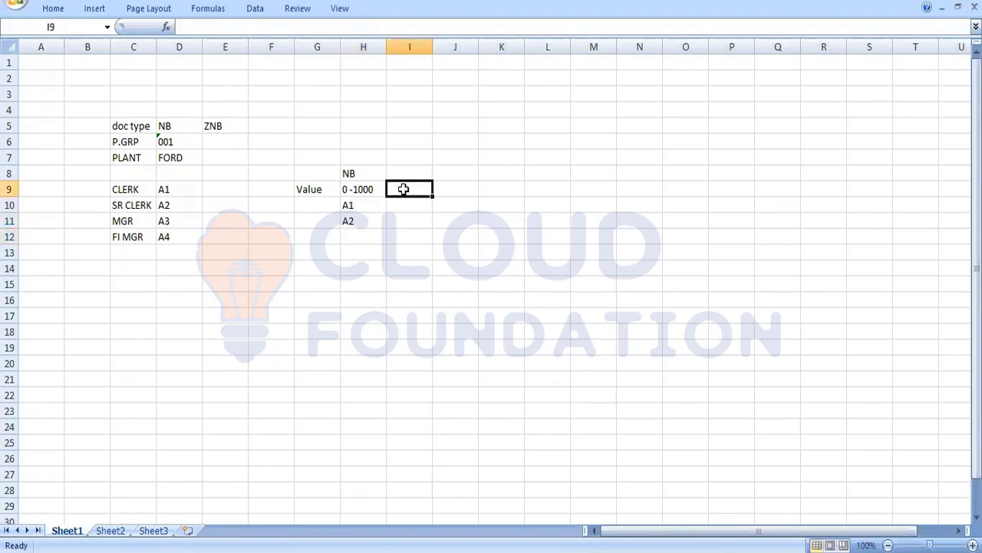
{"action": "type", "text": "0-"}
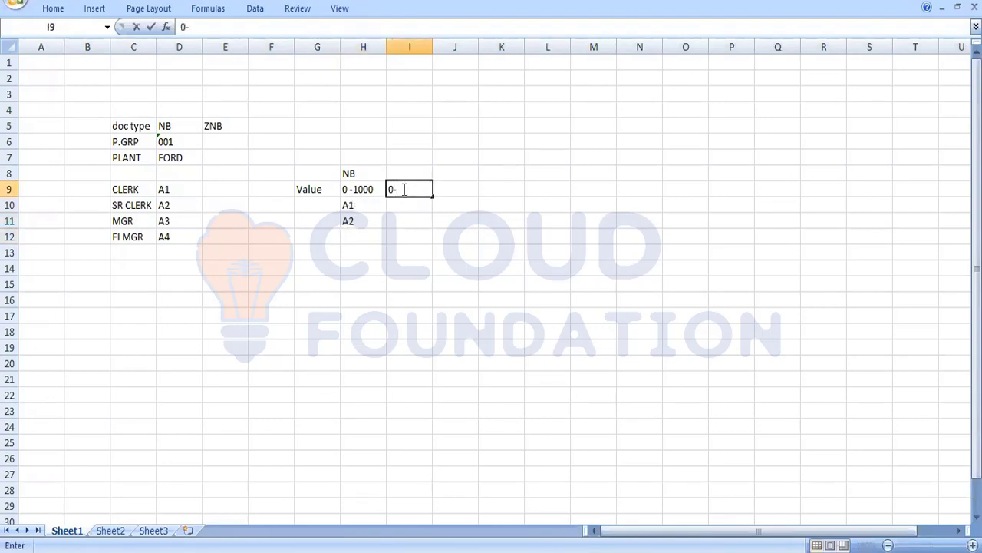
{"action": "key", "text": "BackSpace"}
{"action": "key", "text": "BackSpace"}
{"action": "type", "text": "1000"}
{"action": "key", "text": "BackSpace"}
{"action": "type", "text": "1 - 5LAKS"}
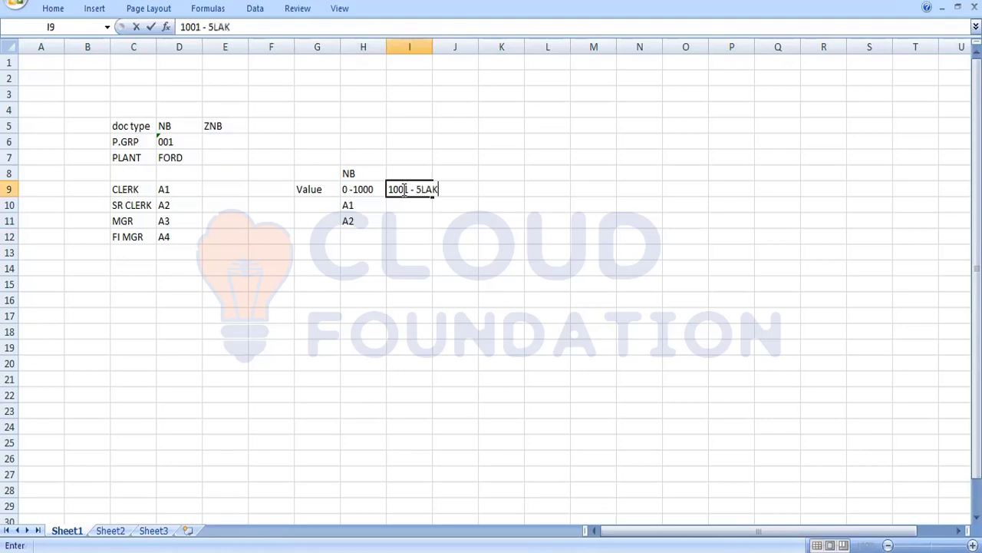
Step: List release codes A1, A2 and A3 in I10 to I12 under the 1001 - 5LAKS range
{"action": "left_click", "coordinate": [408, 208]}
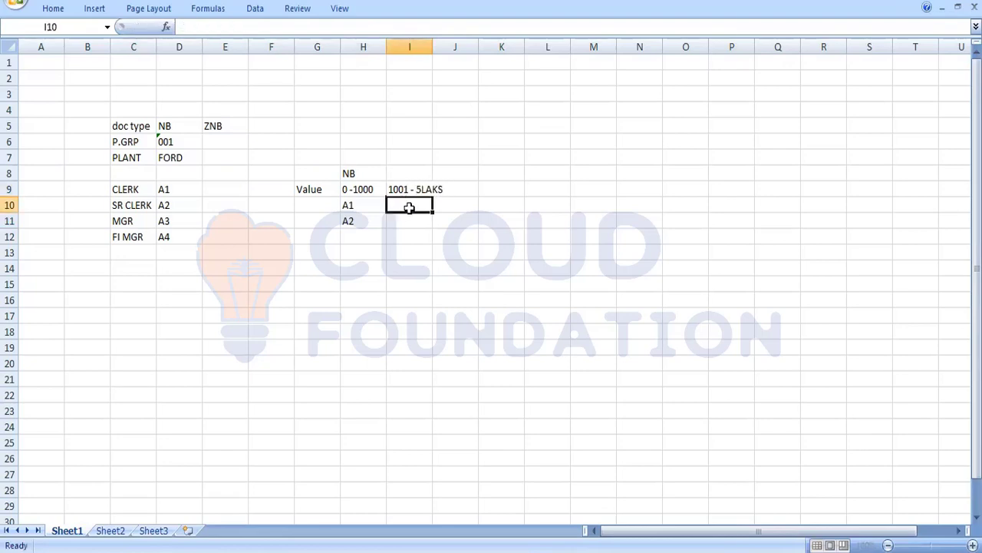
{"action": "type", "text": "A1"}
{"action": "key", "text": "Return"}
{"action": "type", "text": "A2"}
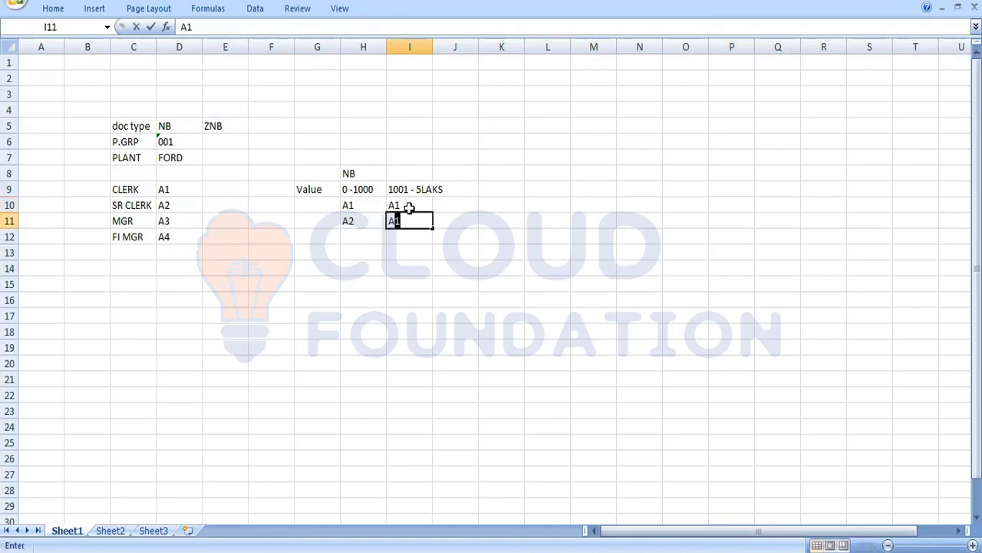
{"action": "key", "text": "Return"}
{"action": "type", "text": "A3"}
{"action": "key", "text": "Return"}
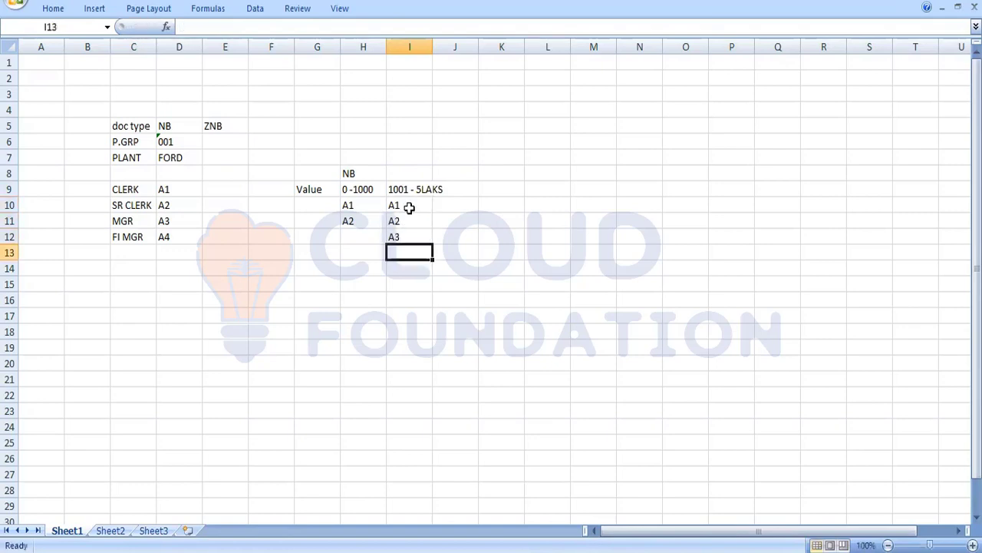
Step: Add a third value range >5LAKS in J9 with release codes A1, A2, A3 and A4 in the cells below
{"action": "double_click", "coordinate": [464, 188]}
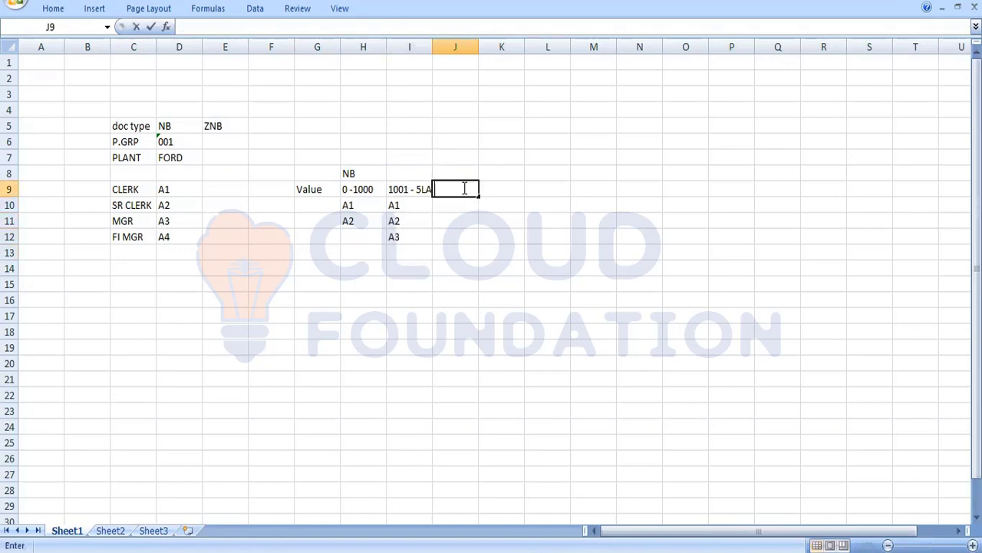
{"action": "type", "text": ">5LAKS"}
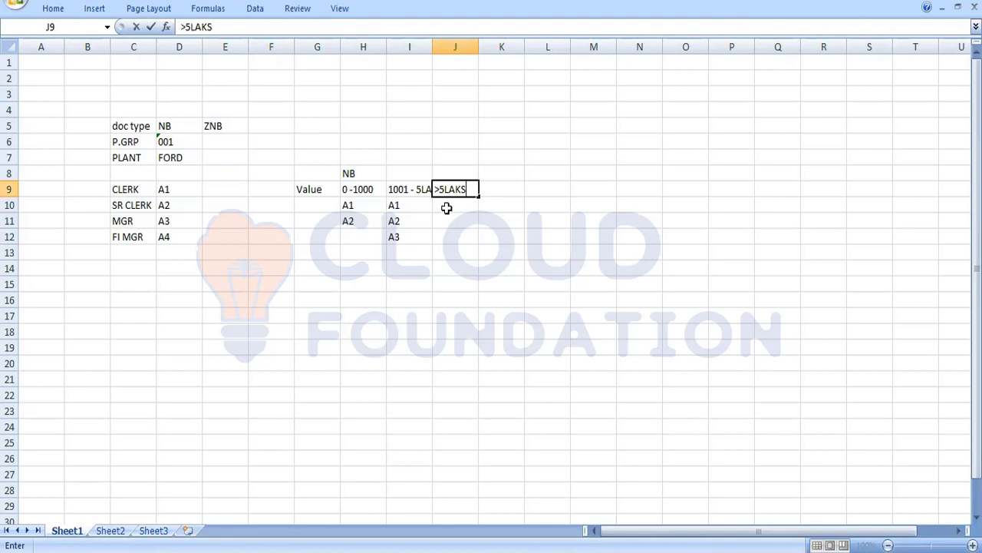
{"action": "key", "text": "Return"}
{"action": "type", "text": "A1"}
{"action": "key", "text": "Return"}
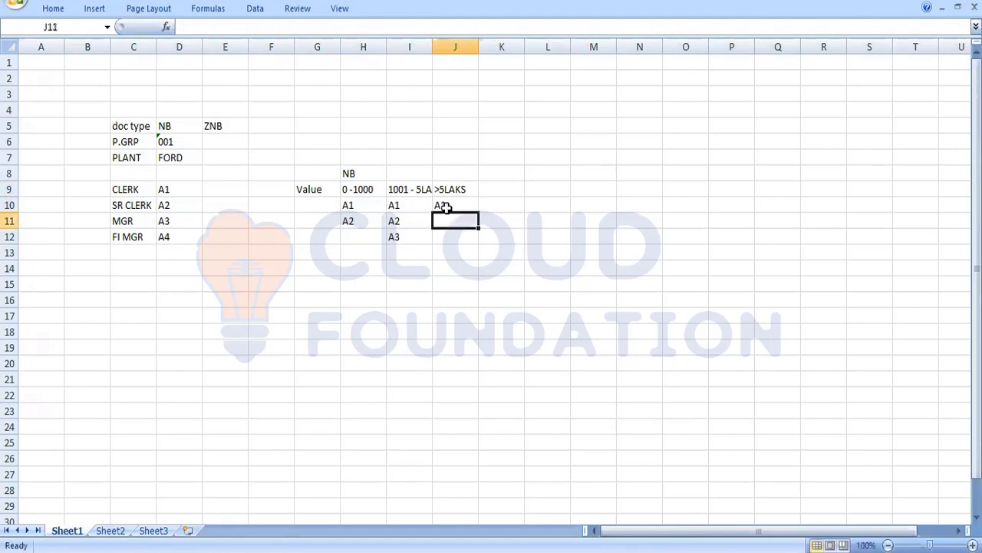
{"action": "type", "text": "A2"}
{"action": "key", "text": "Return"}
{"action": "type", "text": "A3"}
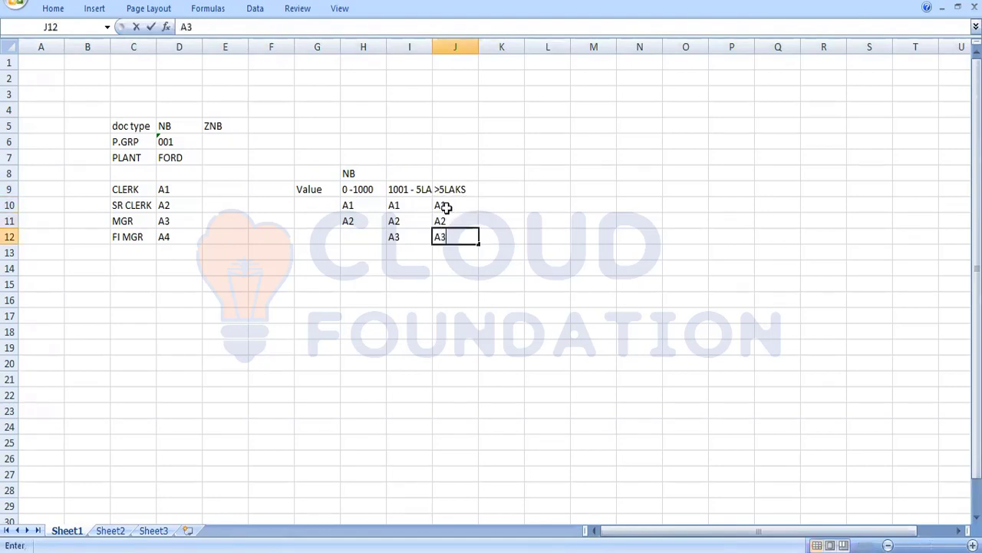
{"action": "key", "text": "Return"}
{"action": "type", "text": "A4"}
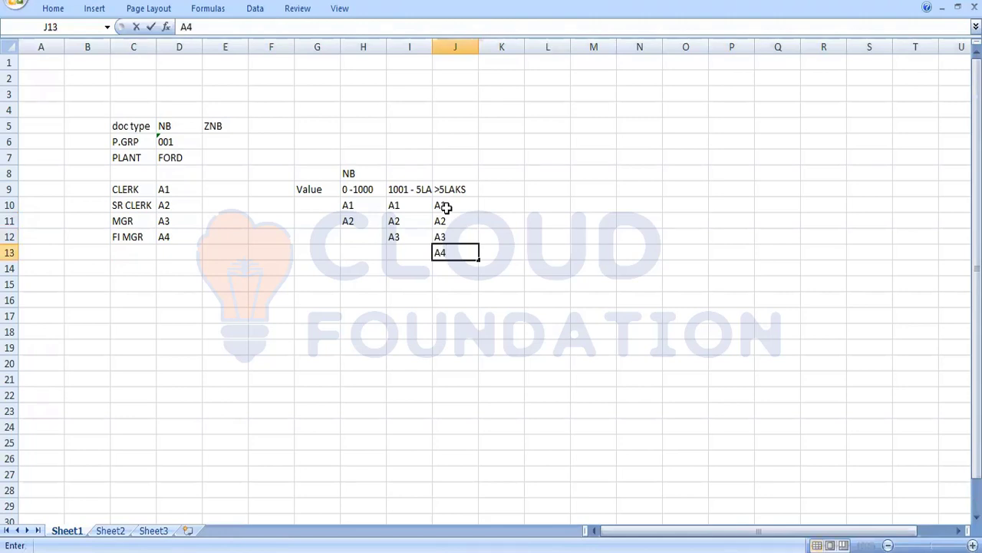
Step: Extend the heading in H8 to NB,001,FORD and autofit the widths of columns I and J
{"action": "left_click", "coordinate": [361, 173]}
{"action": "double_click", "coordinate": [361, 172]}
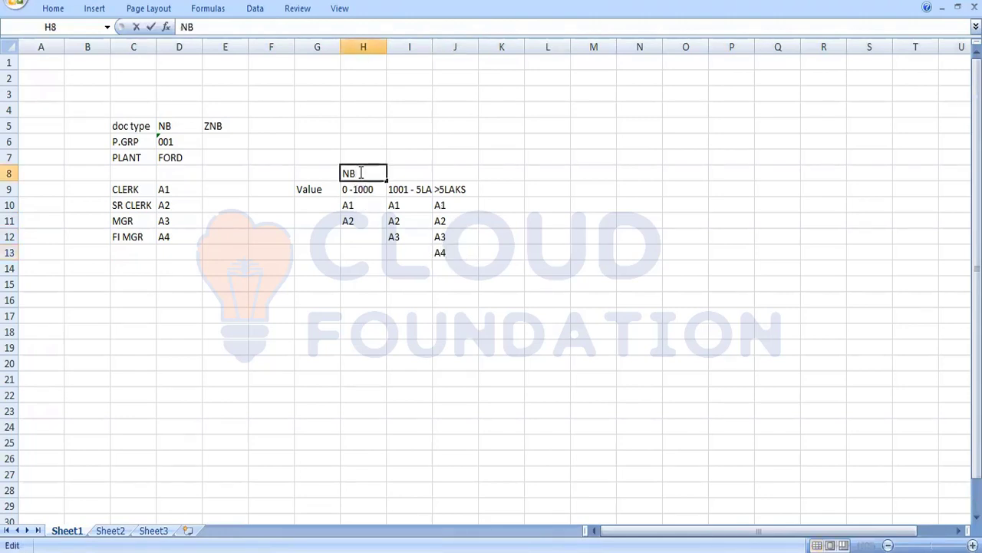
{"action": "type", "text": ",001,FORD"}
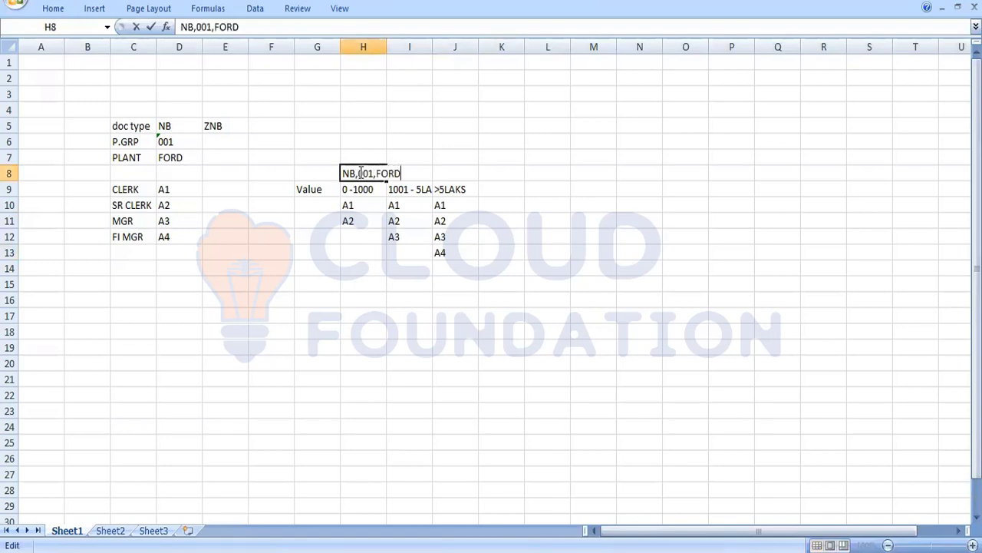
{"action": "left_click", "coordinate": [377, 271]}
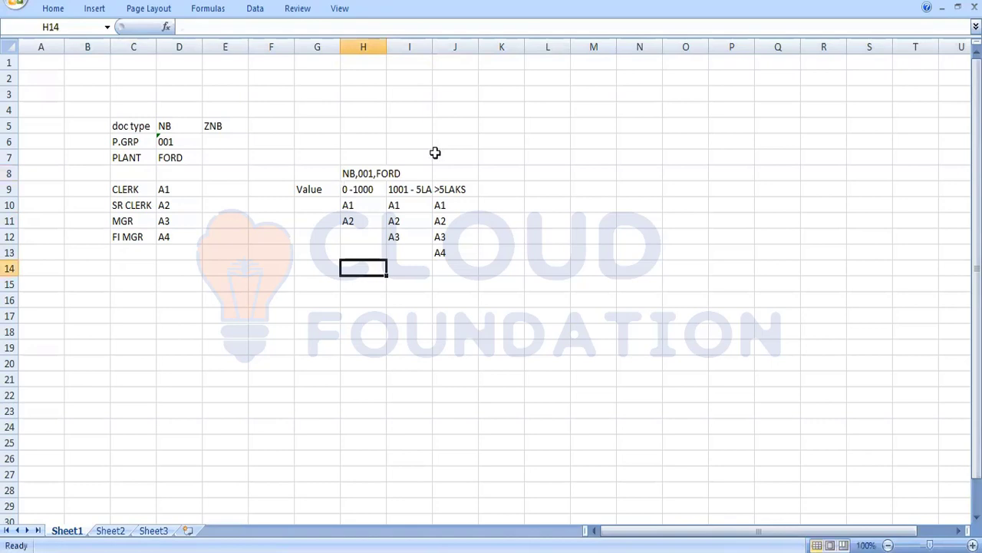
{"action": "double_click", "coordinate": [431, 47]}
{"action": "double_click", "coordinate": [495, 47]}
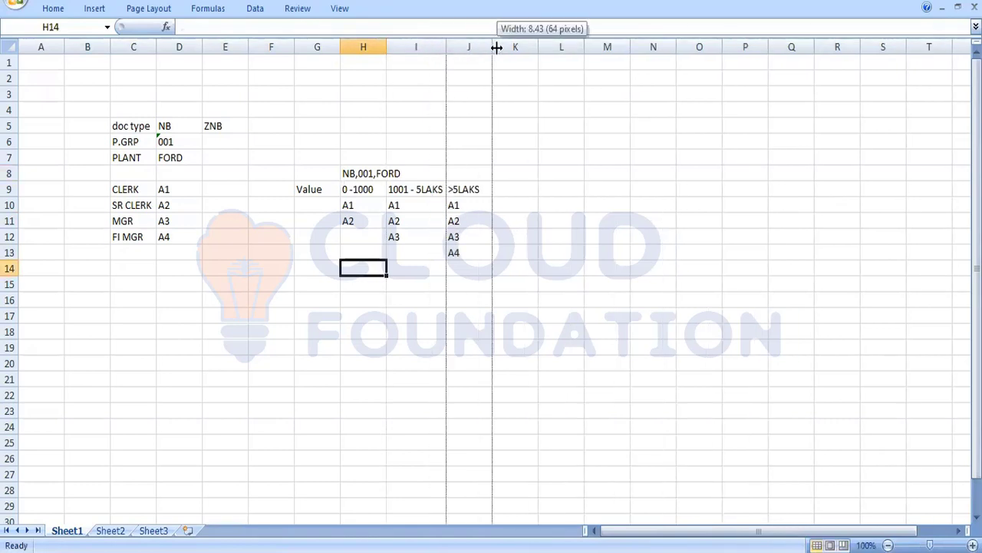
{"action": "left_click_drag", "start_coordinate": [360, 189], "coordinate": [474, 253]}
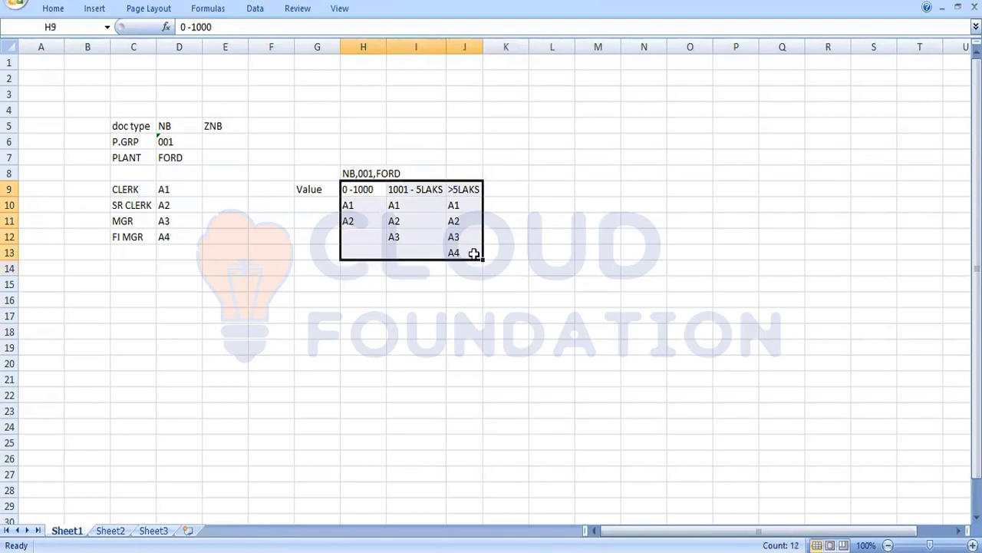
{"action": "left_click", "coordinate": [364, 204]}
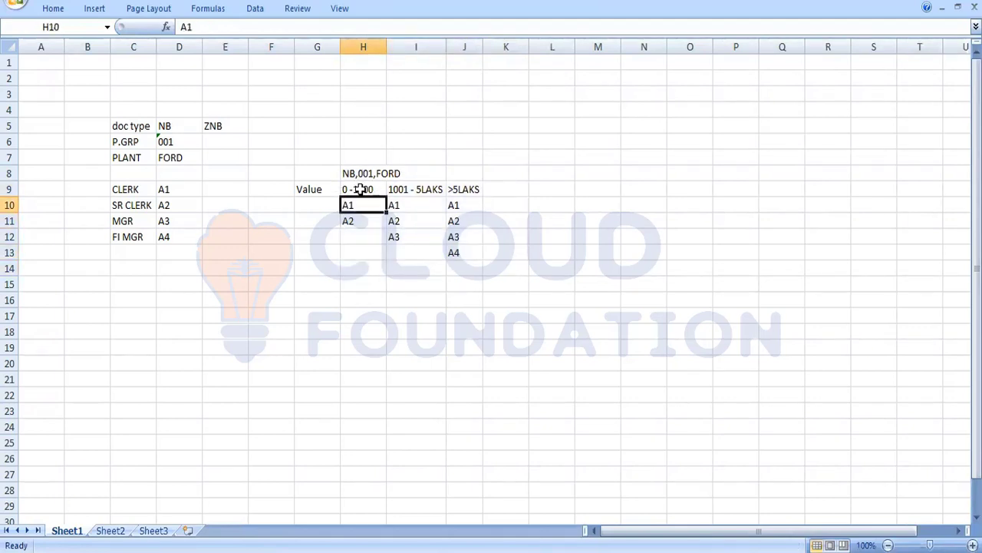
{"action": "left_click", "coordinate": [360, 189]}
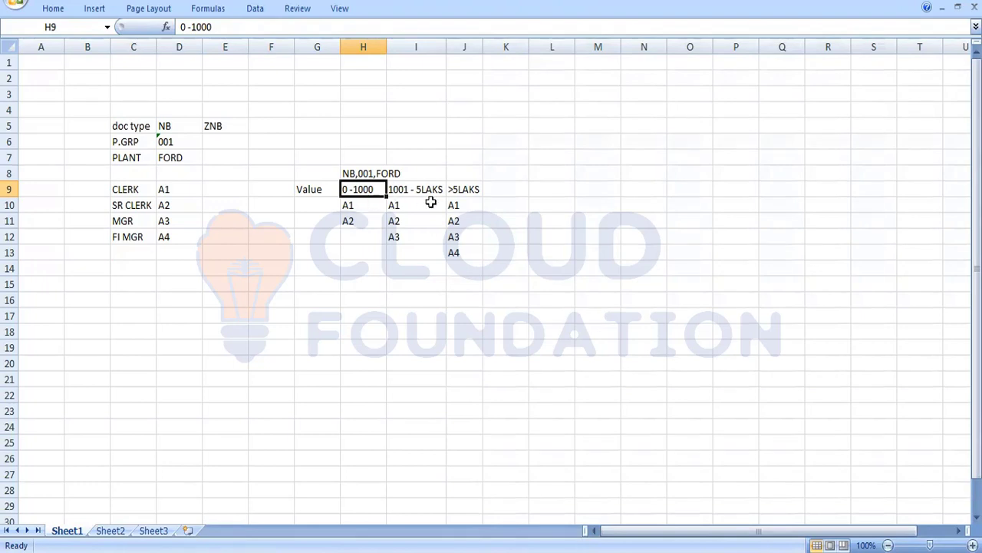
{"action": "left_click", "coordinate": [412, 214]}
{"action": "left_click_drag", "start_coordinate": [412, 215], "coordinate": [415, 238]}
{"action": "left_click_drag", "start_coordinate": [468, 205], "coordinate": [470, 251]}
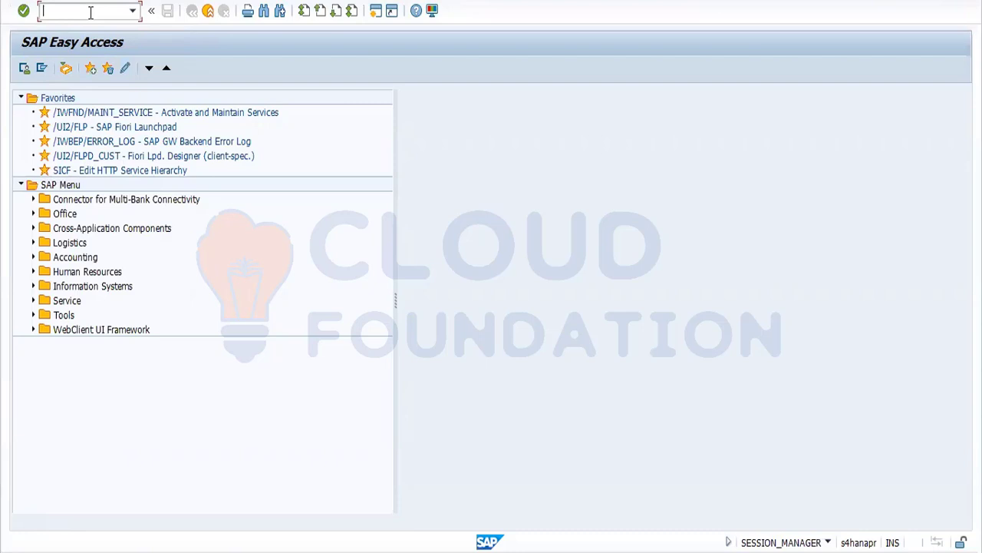
Step: Run transaction SPRO and open the SAP Reference IMG
{"action": "type", "text": "SPRO"}
{"action": "key", "text": "Return"}
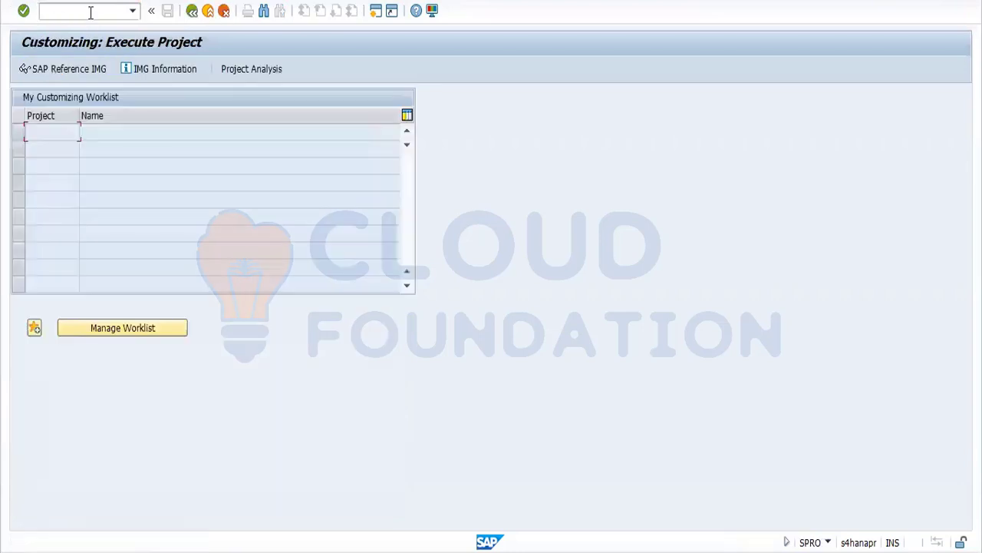
{"action": "left_click", "coordinate": [71, 70]}
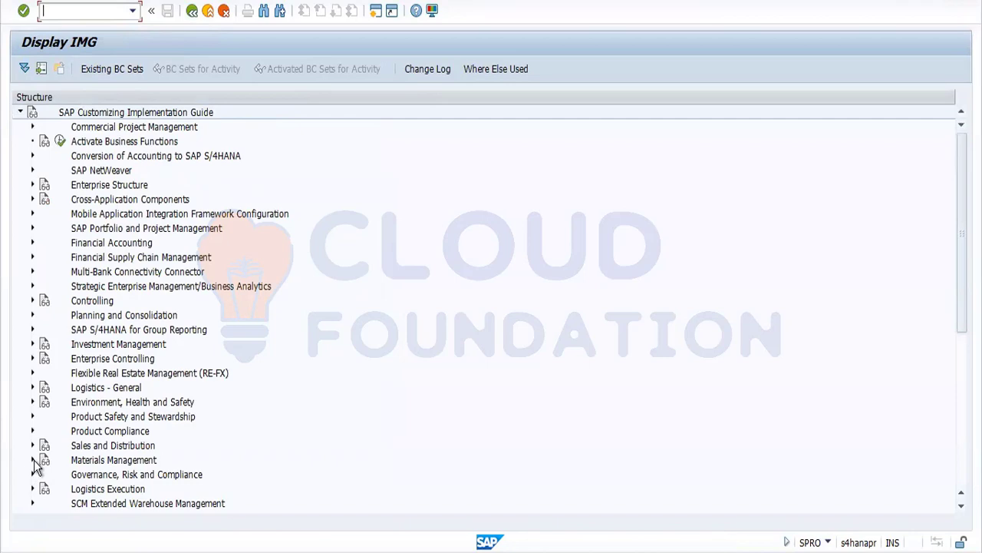
Step: Expand the IMG structure through Materials Management, Purchasing and Purchase Requisition to show the Release Procedure activities
{"action": "left_click", "coordinate": [32, 460]}
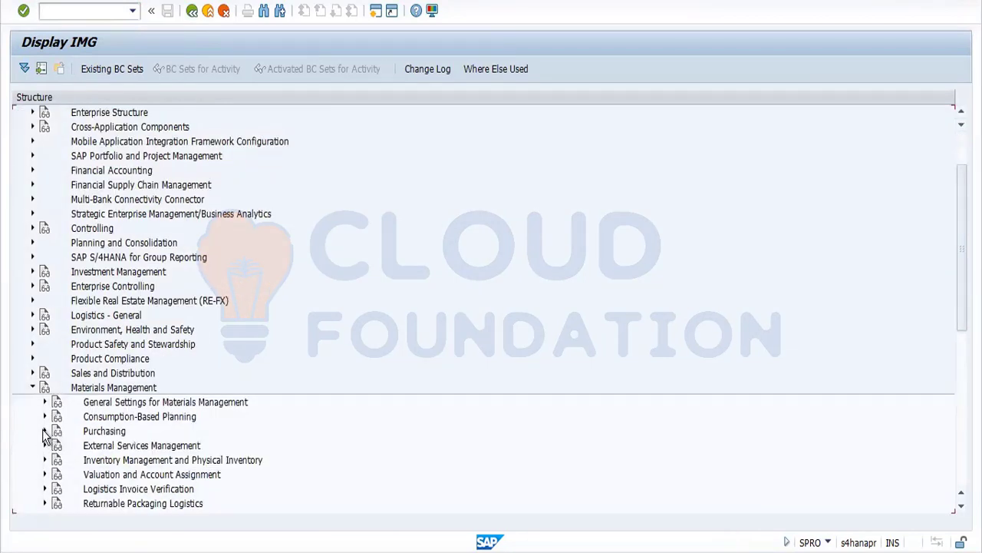
{"action": "left_click", "coordinate": [44, 431]}
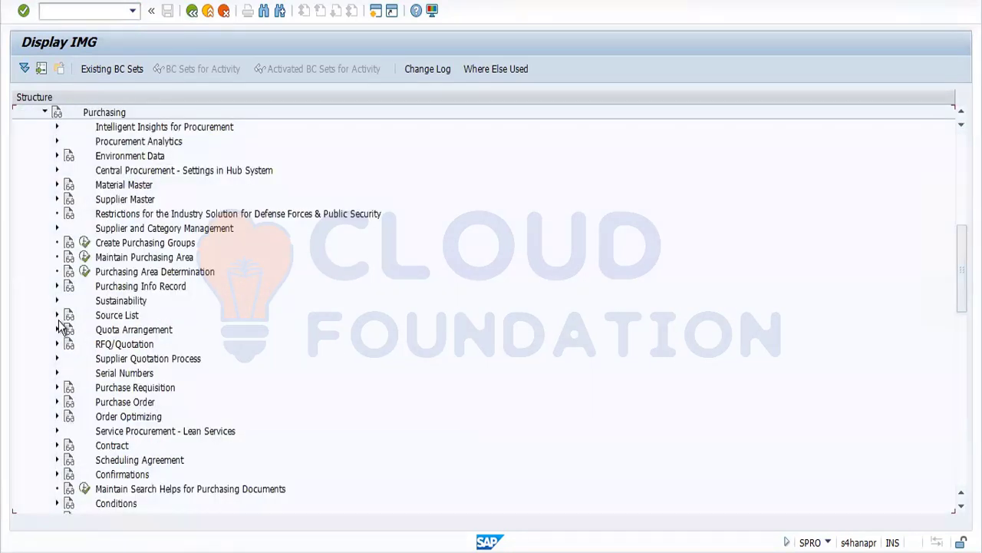
{"action": "left_click", "coordinate": [56, 388]}
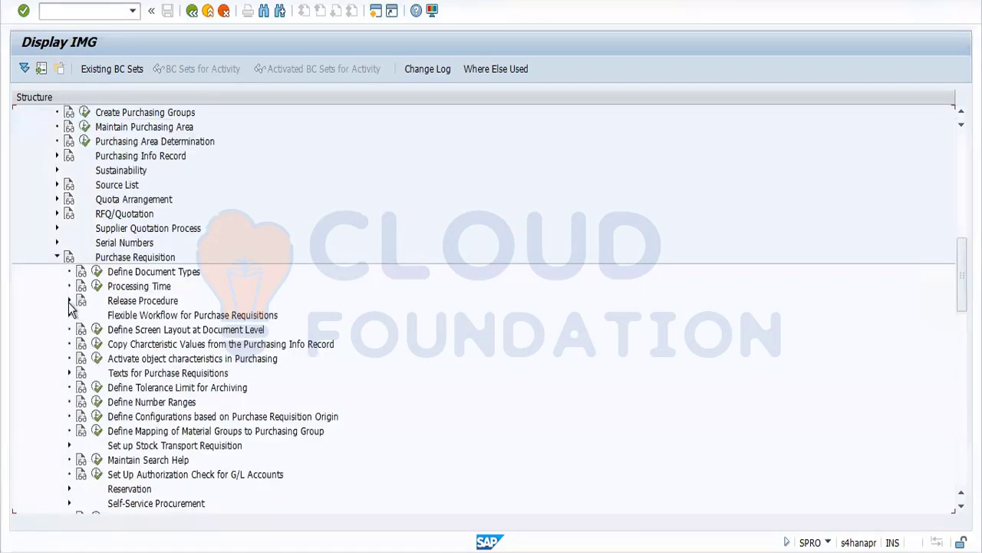
{"action": "left_click", "coordinate": [69, 301]}
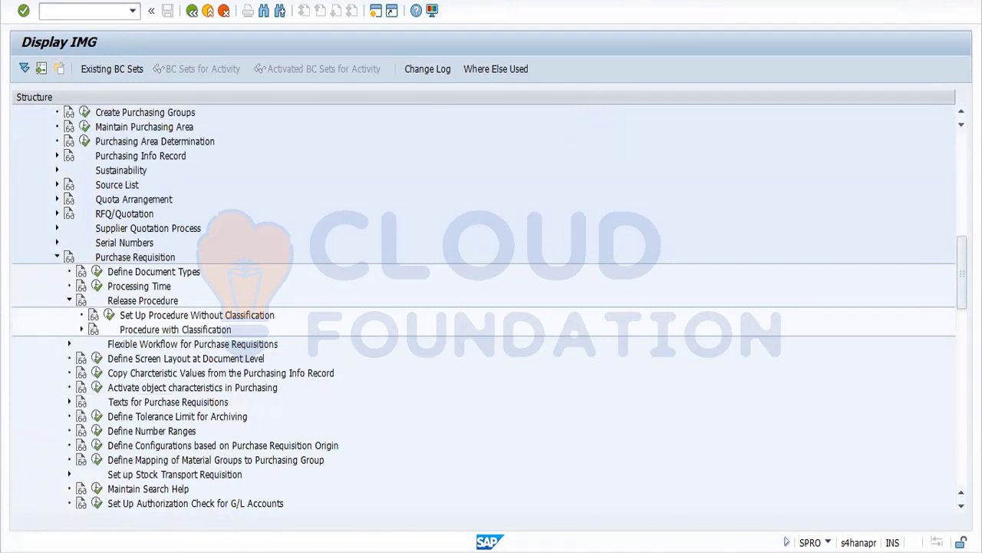
Step: Switch to the SAP MM (Autosaved) Word document and add the line WITH CLASSIFICATION below the Approval system line
{"action": "key", "text": "alt+Tab"}
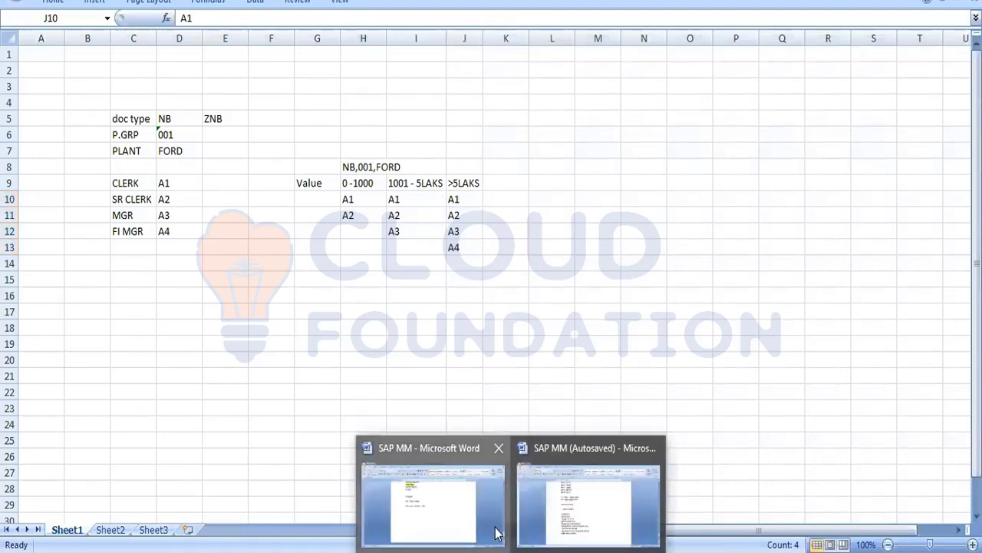
{"action": "left_click", "coordinate": [497, 529]}
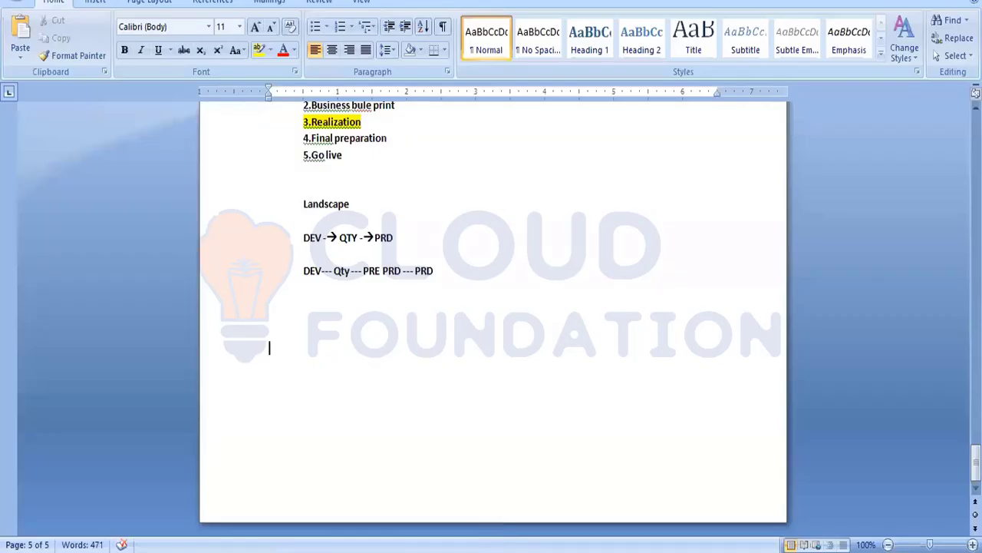
{"action": "mouse_move", "coordinate": [590, 530]}
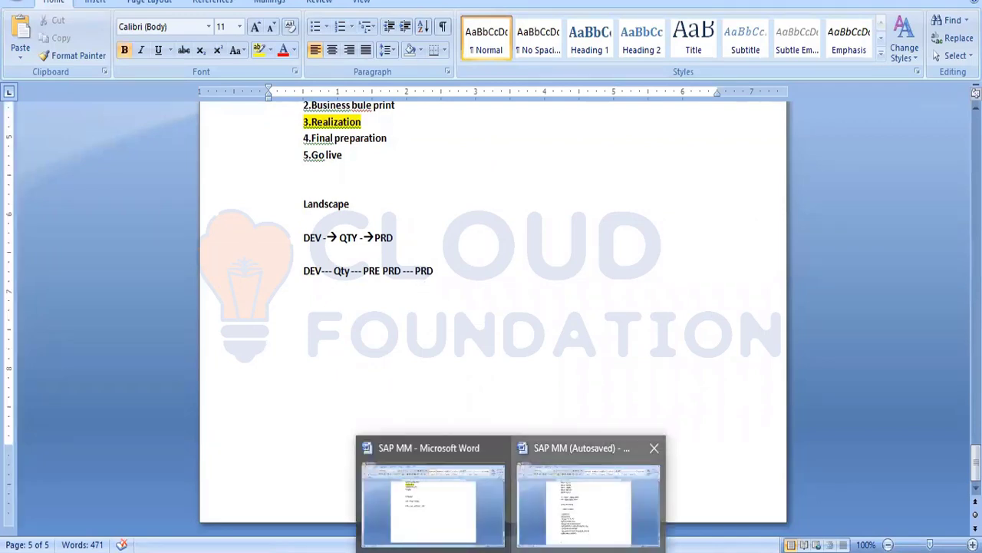
{"action": "left_click", "coordinate": [588, 504]}
{"action": "type", "text": "WITH"}
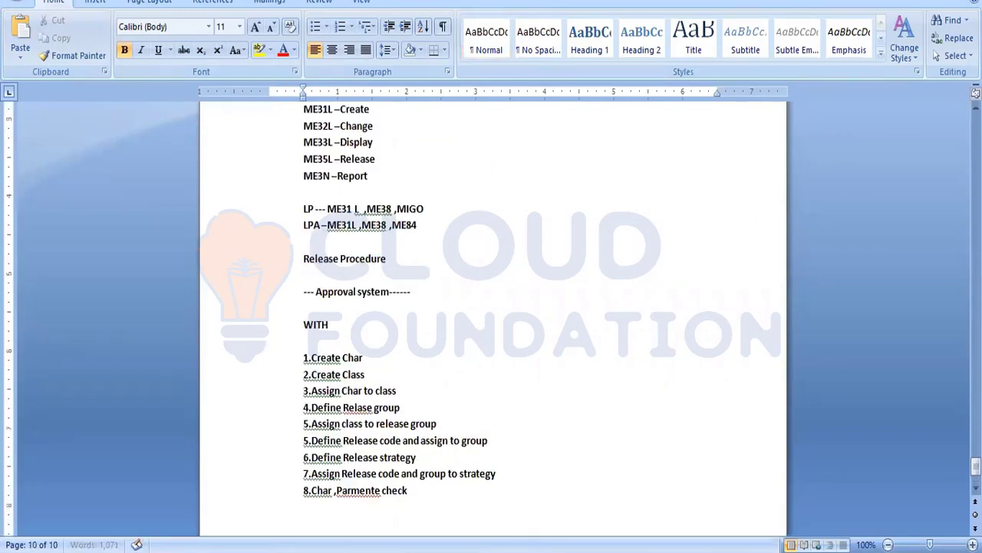
{"action": "type", "text": " CLASS"}
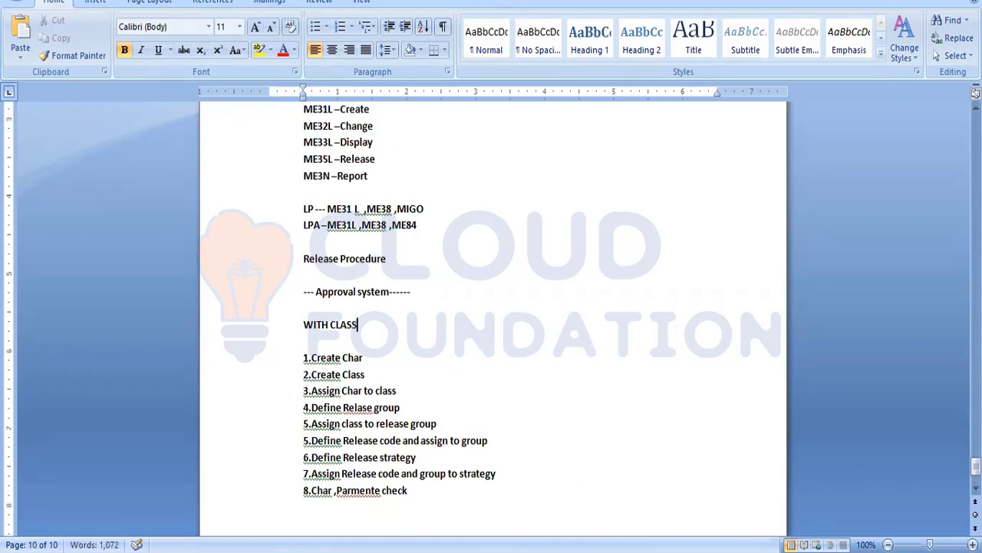
{"action": "type", "text": "IFICATION"}
{"action": "key", "text": "Return"}
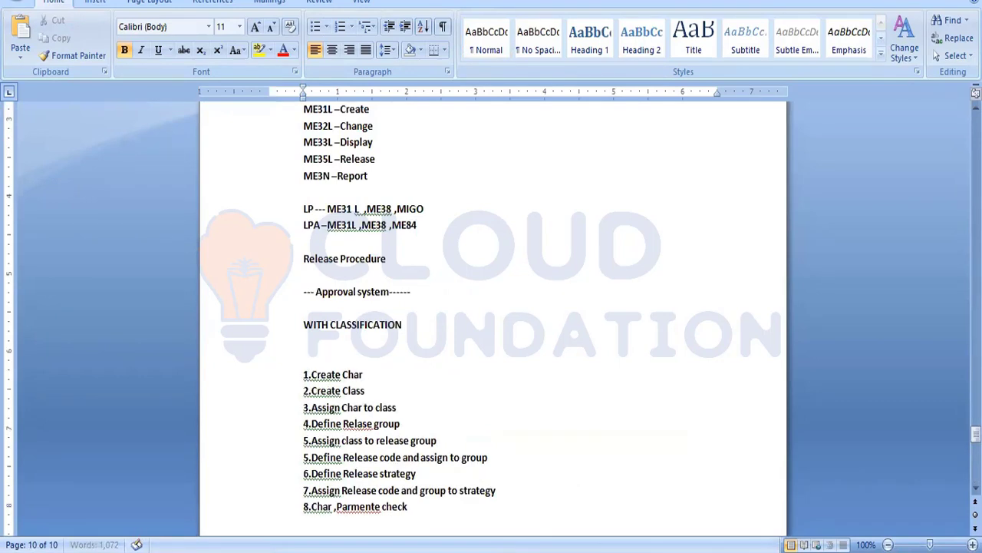
Step: Add the line WITHOUT CLASSFICATION below WITH CLASSIFICATION, and append "– Header and item level" to the WITH CLASSIFICATION line
{"action": "type", "text": "WITHOUT CLASS"}
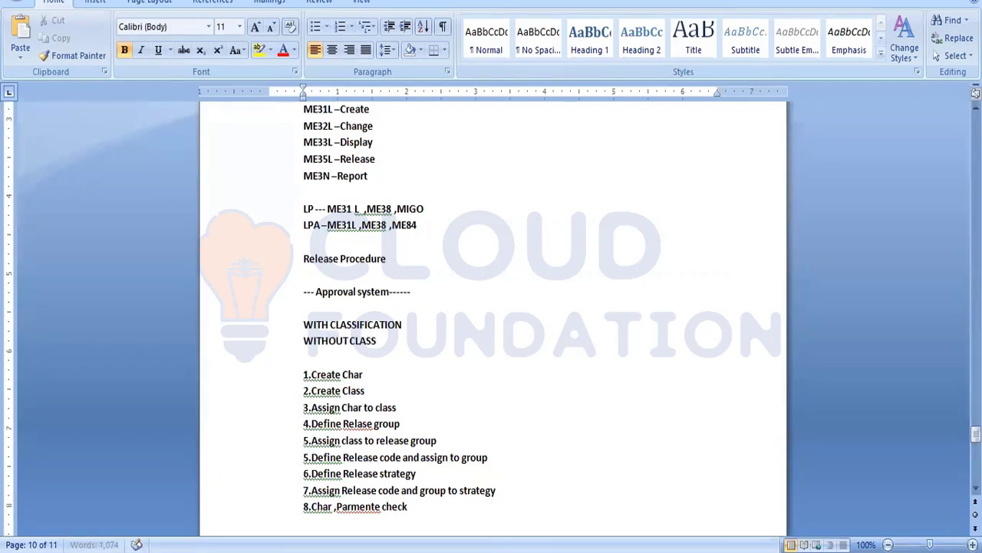
{"action": "type", "text": "FICATION"}
{"action": "left_click", "coordinate": [405, 324]}
{"action": "type", "text": "--"}
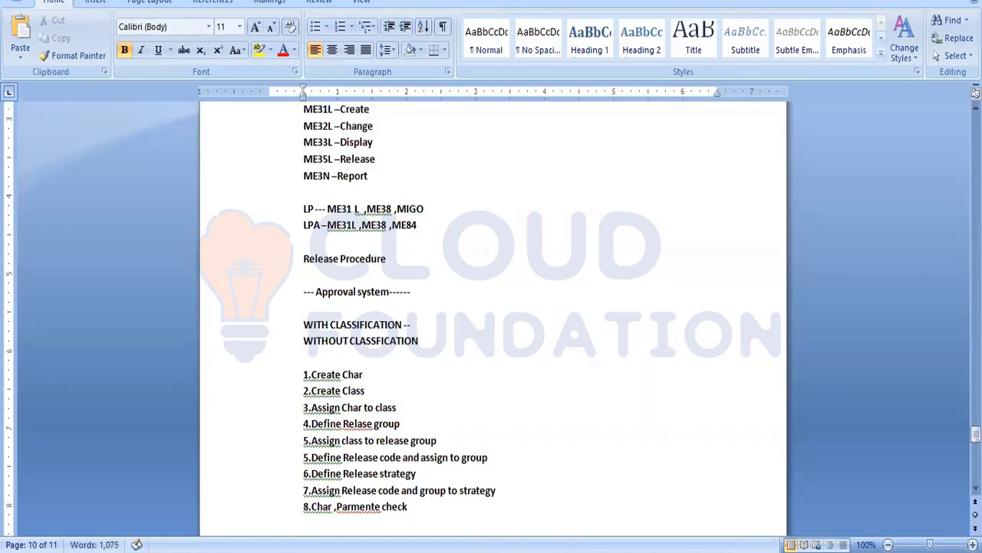
{"action": "type", "text": " Header and item level"}
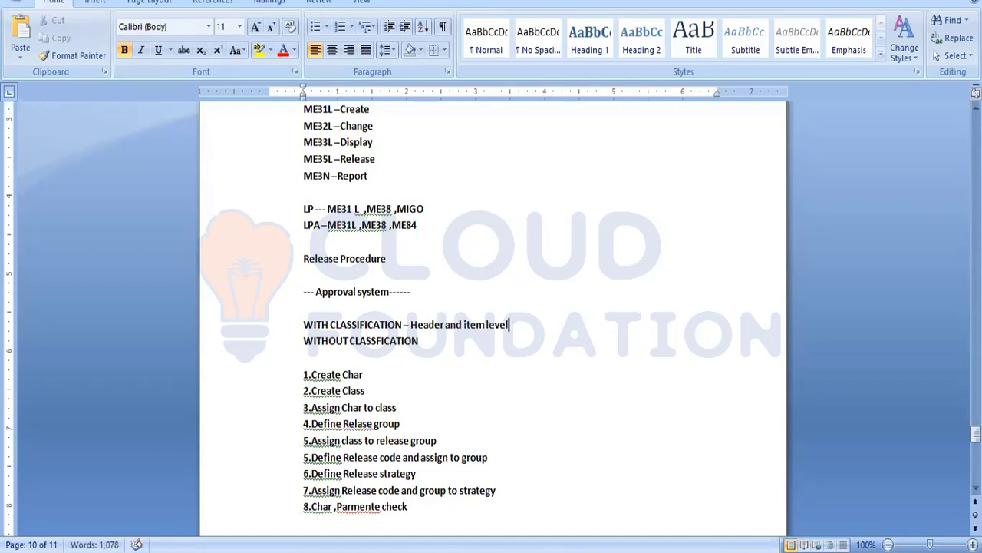
Step: Append "--Itme level(pr)" to the WITHOUT CLASSFICATION line and "(PO,PR)" to the WITH CLASSIFICATION line
{"action": "left_click", "coordinate": [420, 340]}
{"action": "type", "text": "--Itme level"}
{"action": "type", "text": "(pr)"}
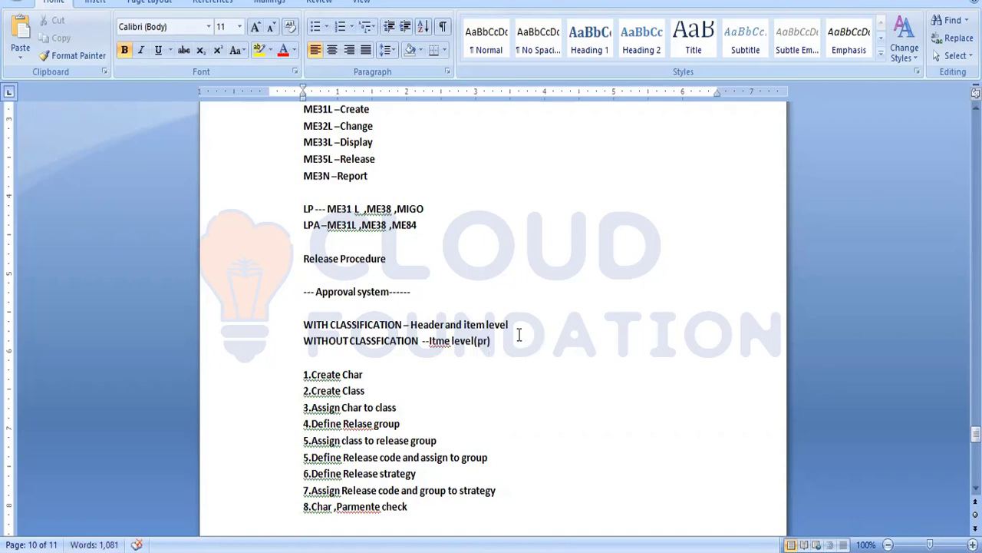
{"action": "left_click", "coordinate": [515, 328]}
{"action": "type", "text": "(PO,PR)"}
{"action": "left_click_drag", "start_coordinate": [350, 341], "coordinate": [489, 345]}
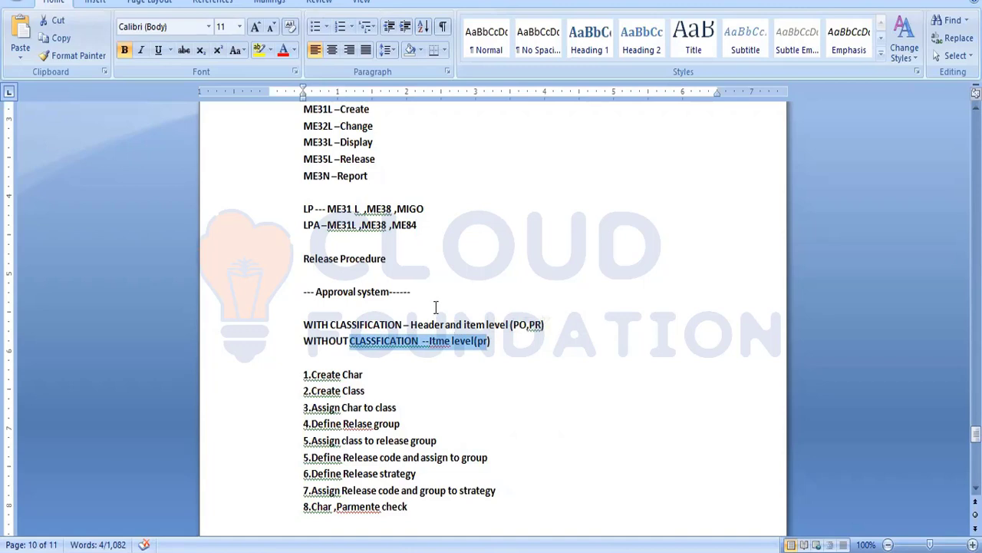
{"action": "left_click", "coordinate": [544, 393]}
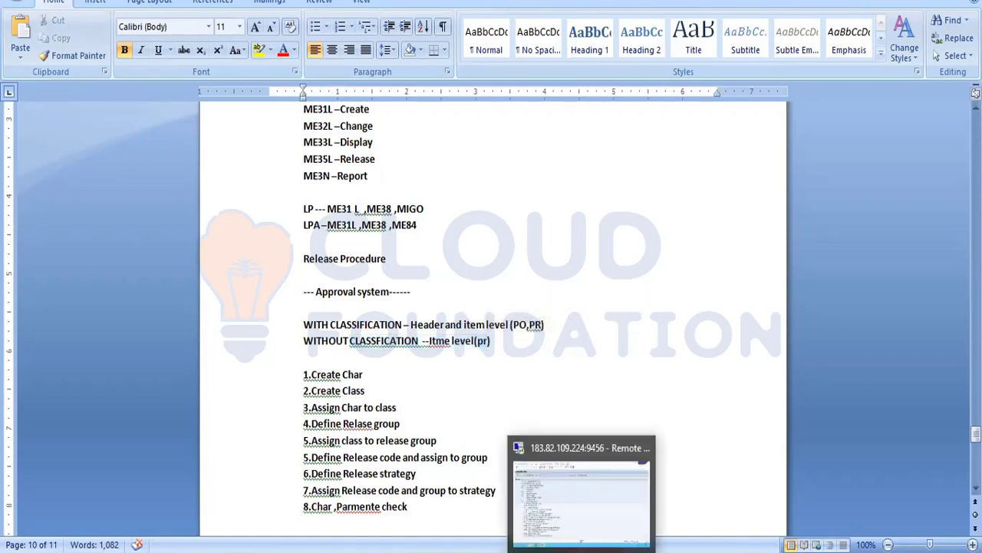
Step: Switch to the SAP remote session, expand Procedure with Classification, and inspect the activities under Set Up Procedure Without Classification
{"action": "left_click", "coordinate": [583, 551]}
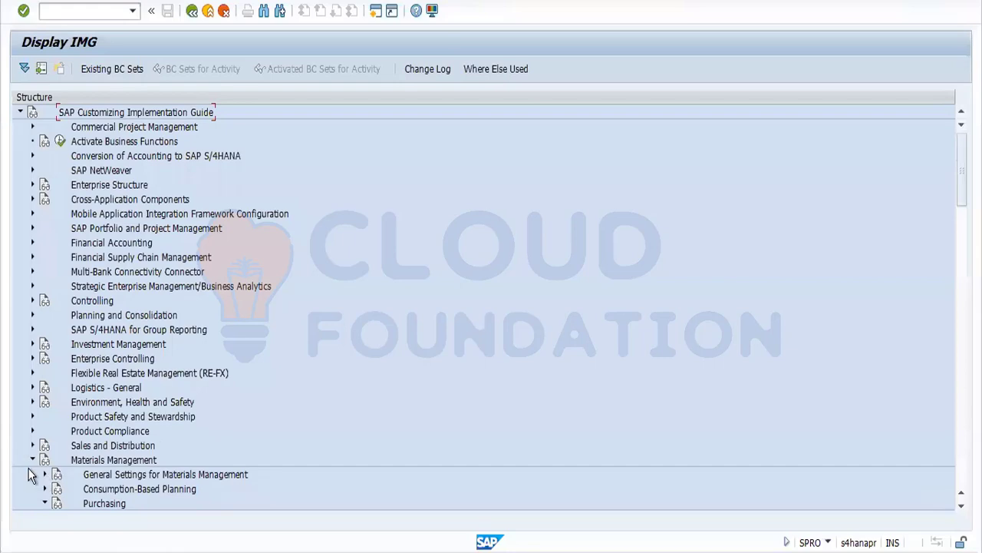
{"action": "left_click_drag", "start_coordinate": [962, 170], "coordinate": [961, 256]}
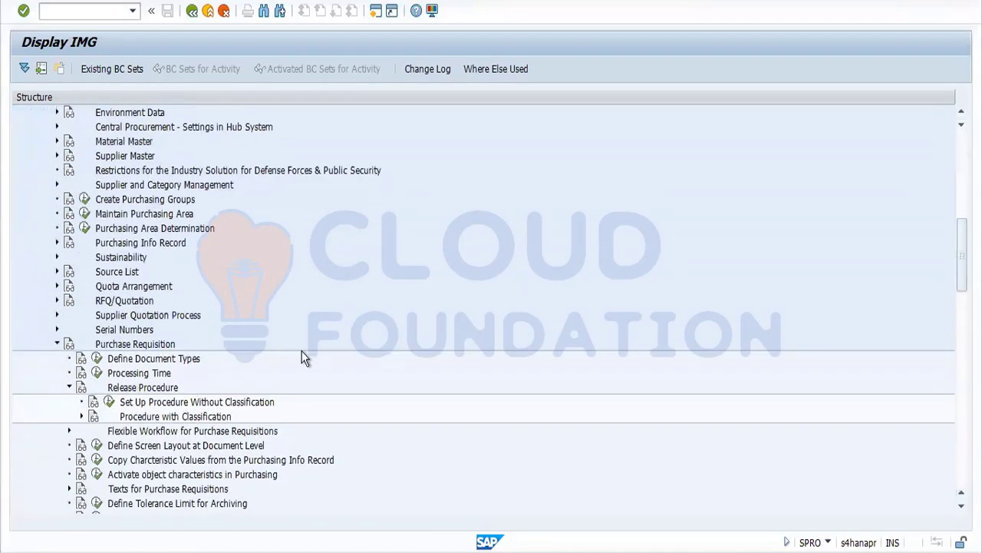
{"action": "left_click", "coordinate": [81, 416]}
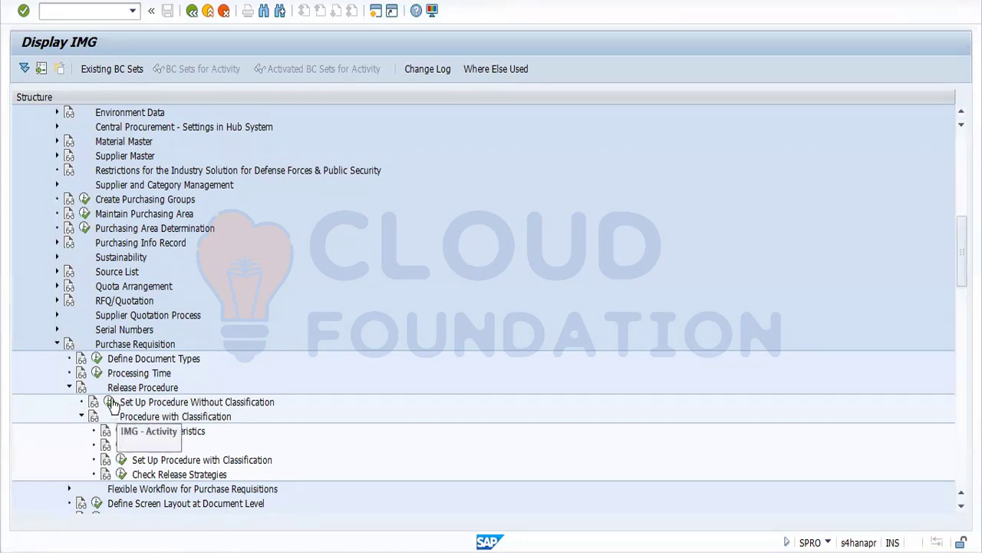
{"action": "left_click", "coordinate": [111, 402]}
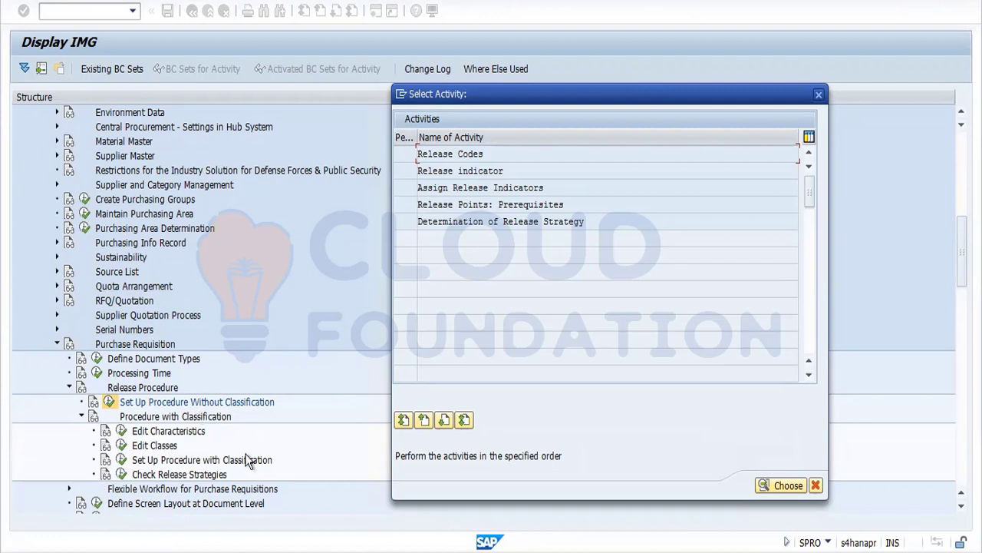
{"action": "left_click", "coordinate": [817, 95]}
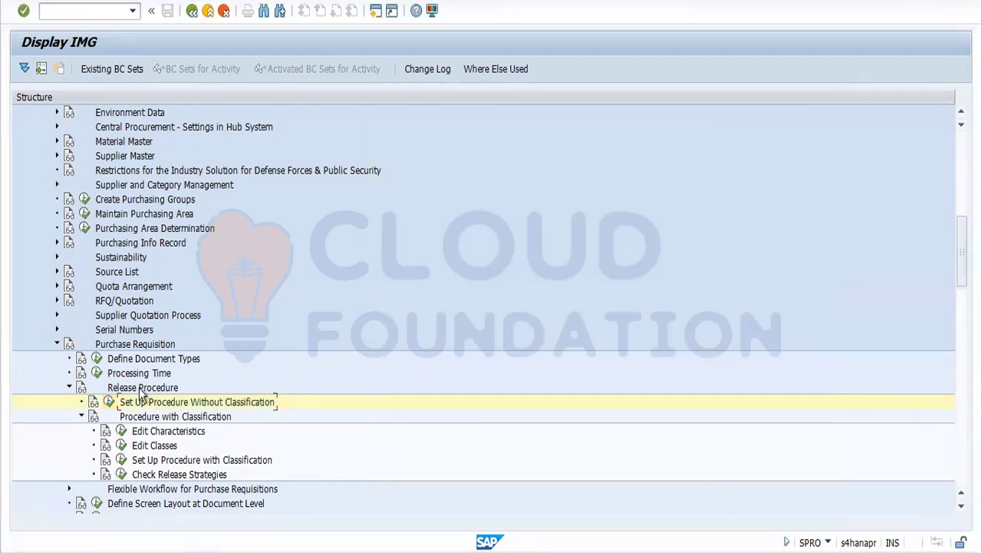
Step: Open the Edit Characteristics activity for purchase requisitions and start creating the characteristic PR_DOCTYPE
{"action": "left_click", "coordinate": [121, 433]}
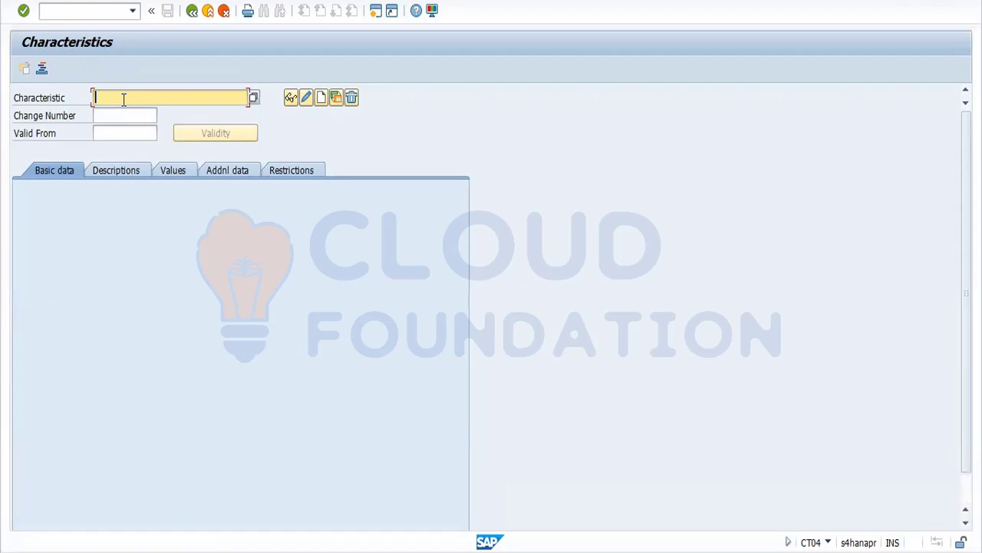
{"action": "type", "text": "PB"}
{"action": "type", "text": "_DOCTY"}
{"action": "type", "text": "PE"}
{"action": "left_click", "coordinate": [322, 105]}
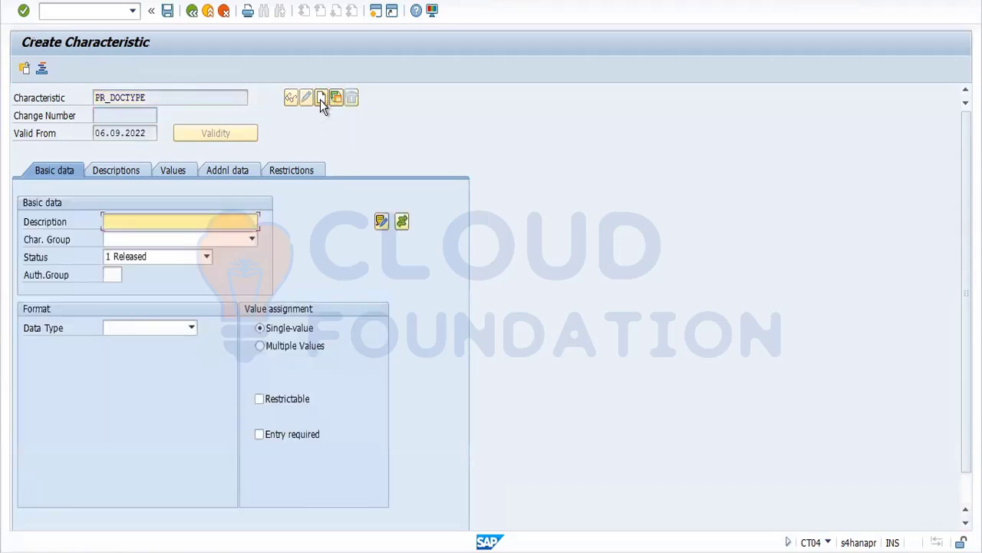
Step: Enter PR_DOCTYPE as the characteristic's description and choose CHAR Character Format as its data type
{"action": "type", "text": "PR_DOCTYPE"}
{"action": "left_click", "coordinate": [165, 331]}
{"action": "left_click", "coordinate": [192, 327]}
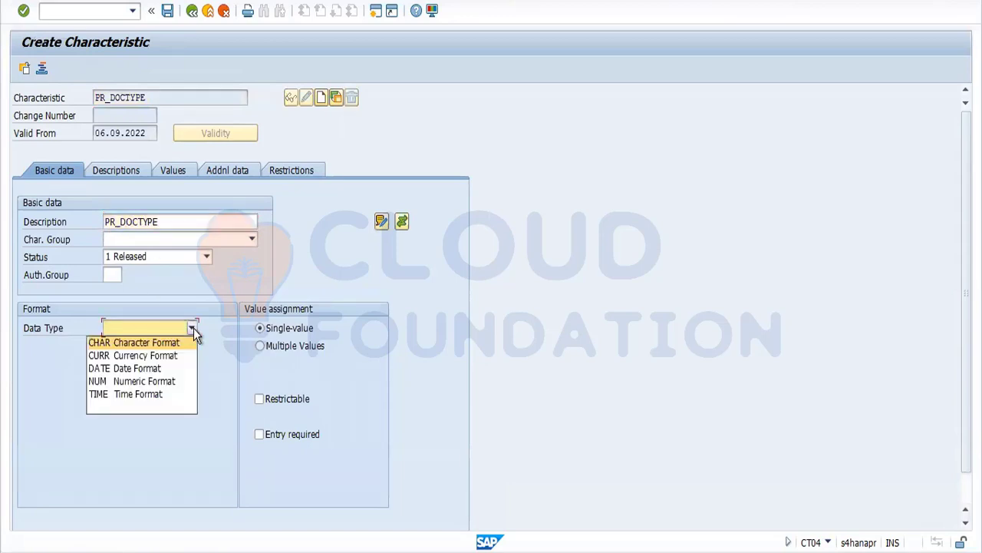
{"action": "left_click", "coordinate": [169, 343]}
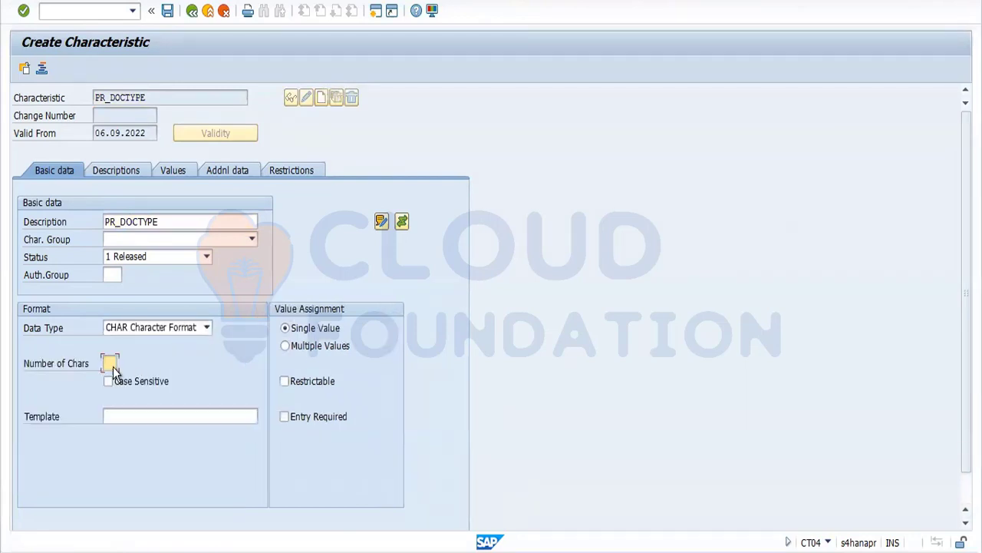
Step: Open a new SAP session, run transaction SE16N and enter EBAN as the table
{"action": "left_click", "coordinate": [375, 10]}
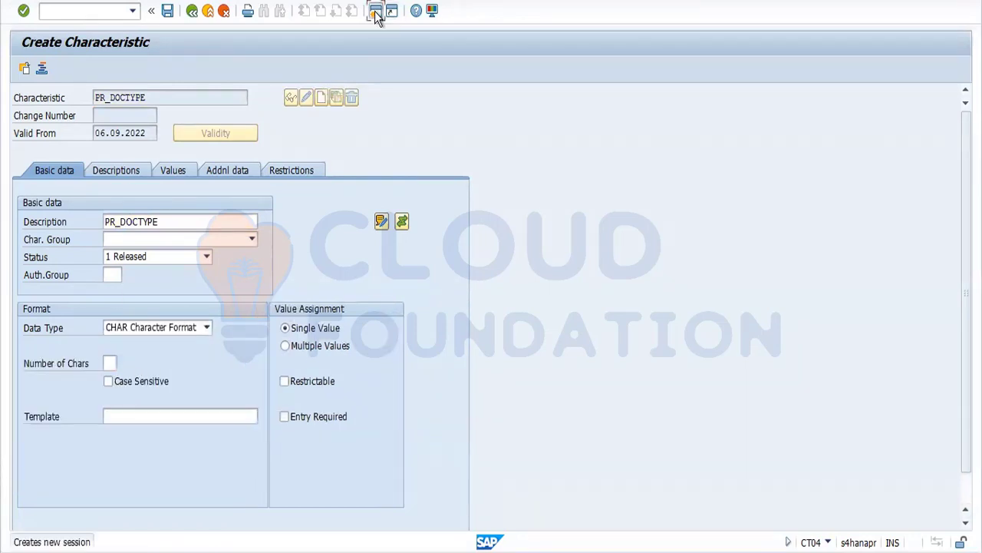
{"action": "type", "text": "SE16N"}
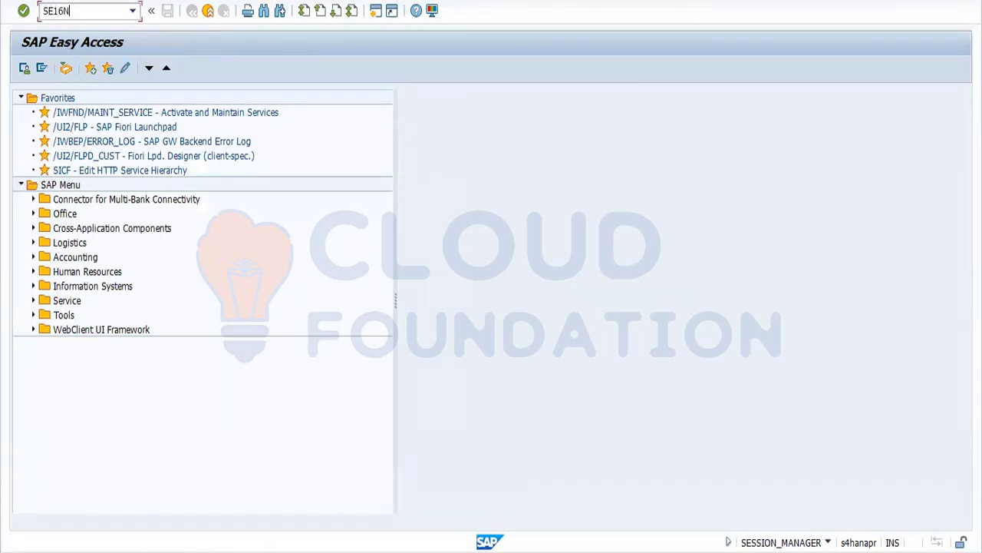
{"action": "key", "text": "Return"}
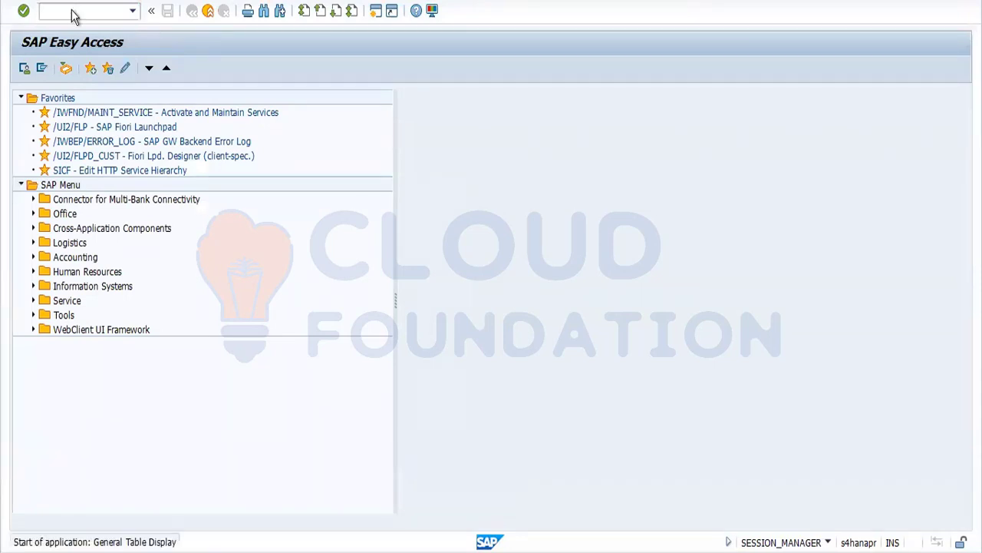
{"action": "type", "text": "EEAN"}
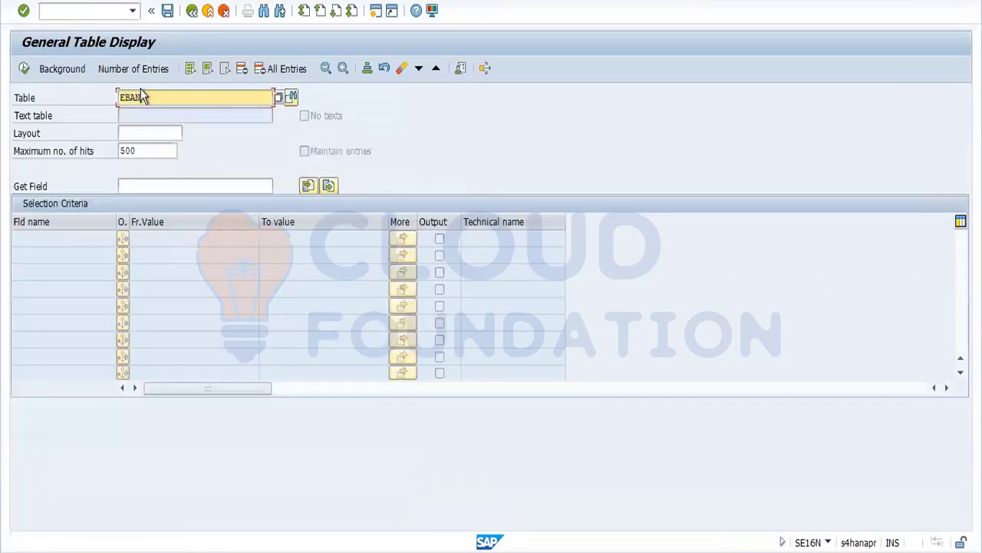
Step: Run transaction SE11 in the new session and display the fields of database table EBAN
{"action": "left_click", "coordinate": [103, 13]}
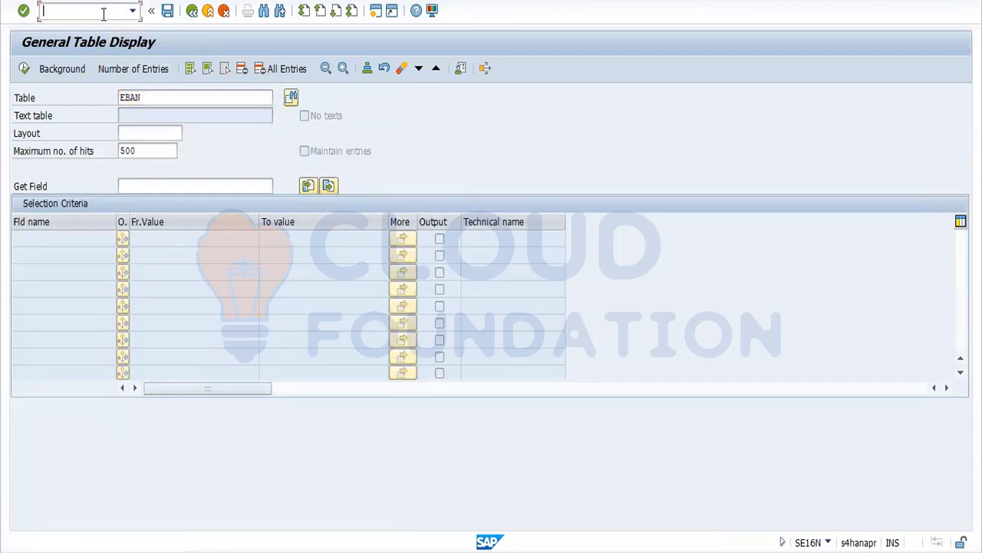
{"action": "type", "text": "/nSE11"}
{"action": "key", "text": "Return"}
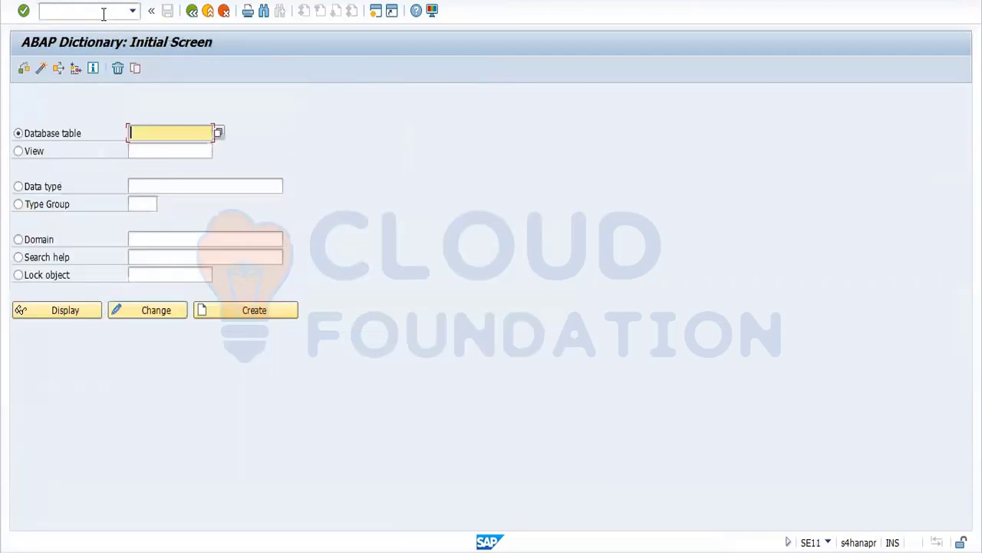
{"action": "type", "text": "EBAN"}
{"action": "key", "text": "shift+Home"}
{"action": "left_click", "coordinate": [82, 308]}
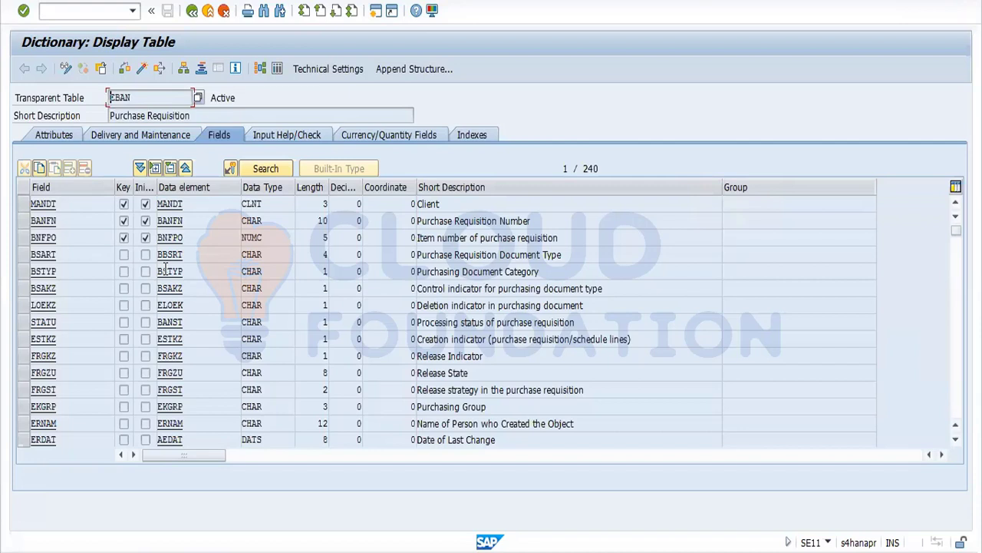
Step: Examine the field name, data type and length of the Purchase Requisition Document Type field in table EBAN
{"action": "left_click_drag", "start_coordinate": [529, 258], "coordinate": [434, 274]}
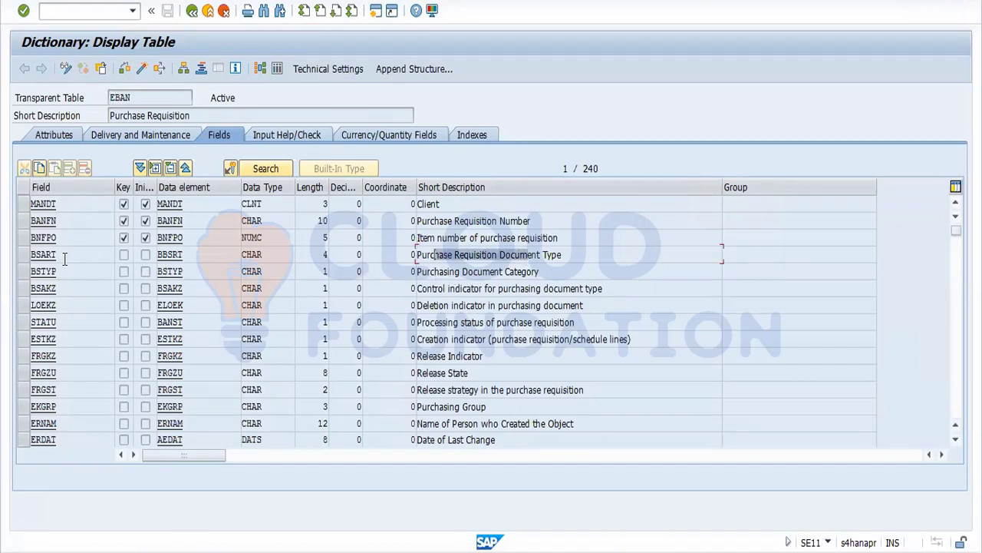
{"action": "left_click_drag", "start_coordinate": [65, 259], "coordinate": [26, 263]}
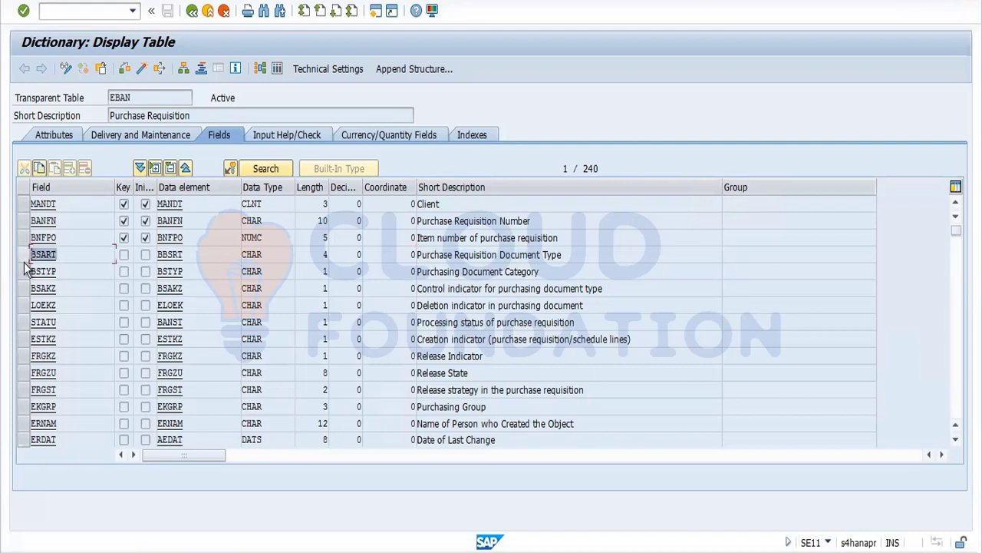
{"action": "left_click_drag", "start_coordinate": [268, 254], "coordinate": [222, 263]}
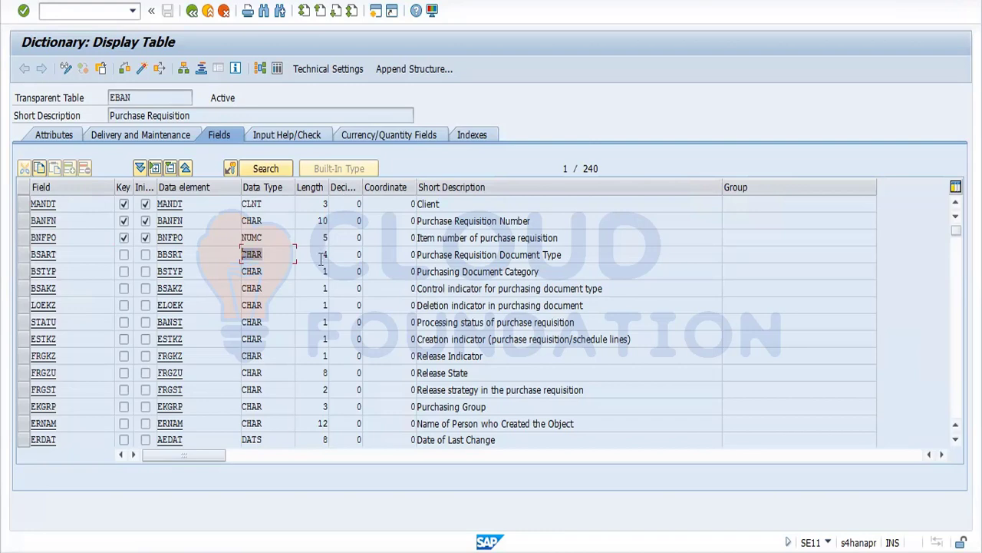
{"action": "left_click_drag", "start_coordinate": [320, 256], "coordinate": [359, 258]}
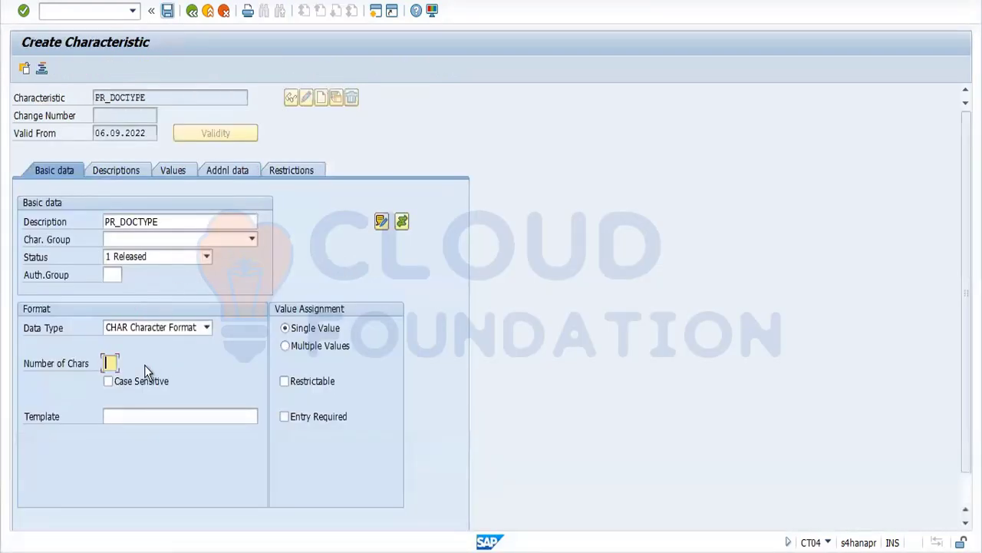
Step: Set PR_DOCTYPE to 4 characters with Multiple Values allowed, and restrict it to class type 032
{"action": "type", "text": "4"}
{"action": "left_click", "coordinate": [326, 347]}
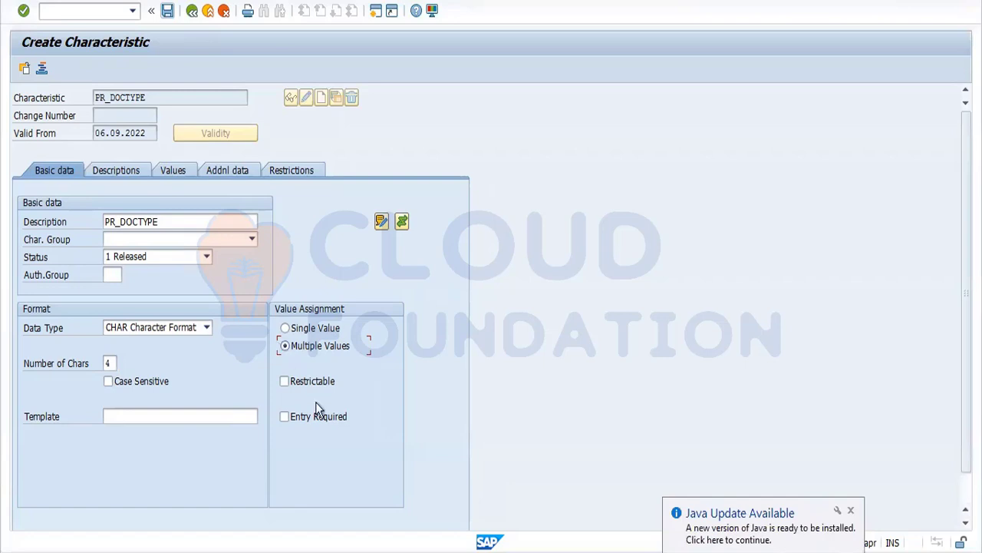
{"action": "left_click", "coordinate": [294, 169]}
{"action": "type", "text": "032"}
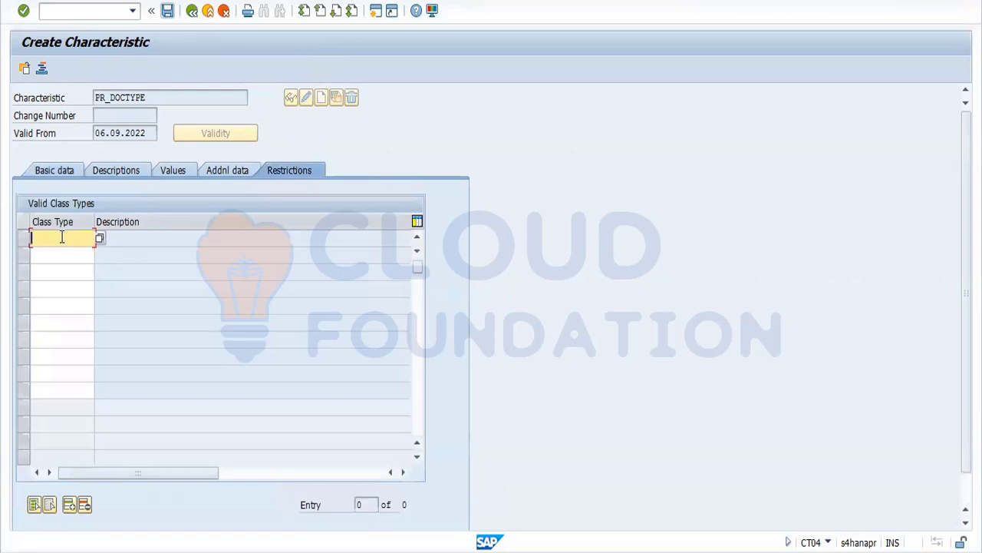
{"action": "key", "text": "Return"}
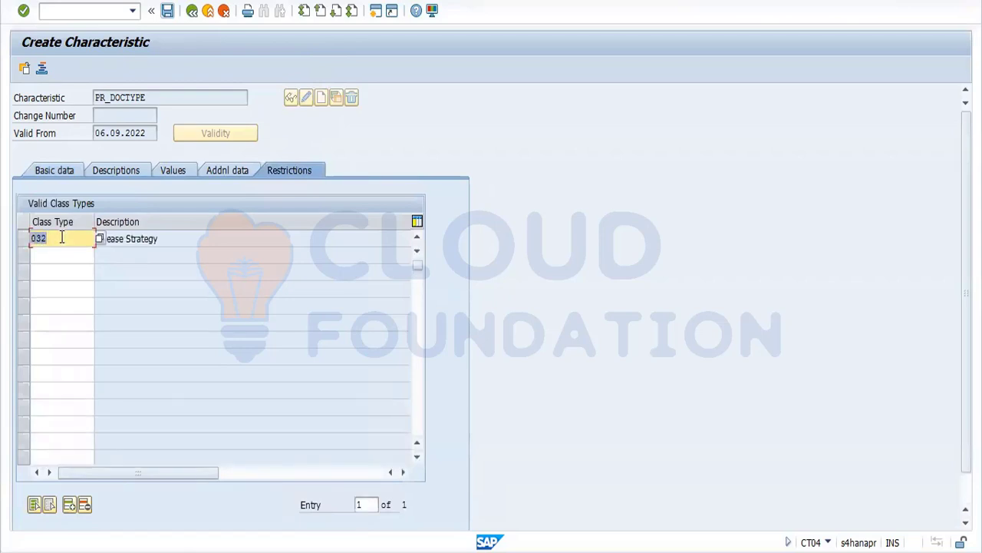
{"action": "left_click", "coordinate": [157, 238]}
{"action": "left_click", "coordinate": [123, 238]}
{"action": "double_click", "coordinate": [106, 238]}
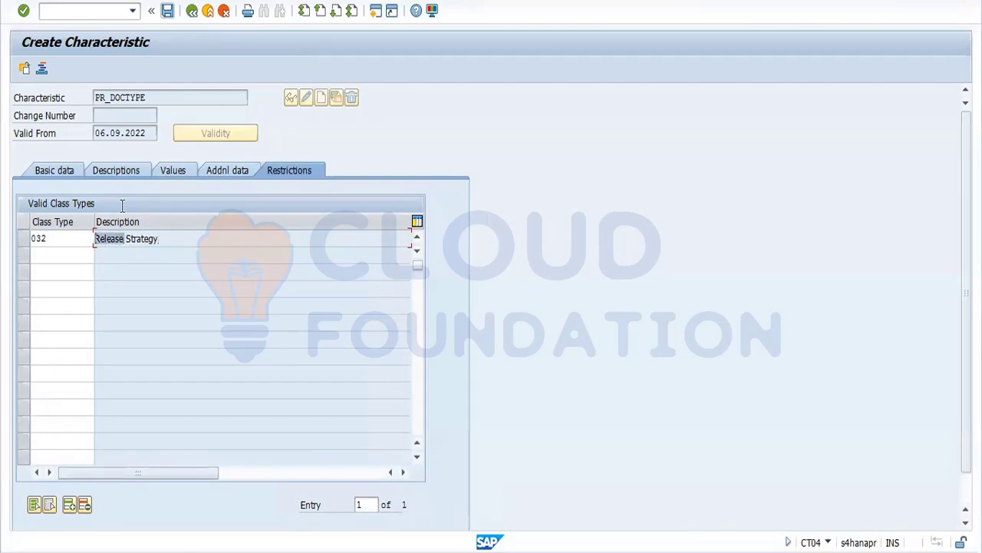
Step: Reference the characteristic to table CEBAN and field BSART, and accept the format data from the ABAP Dictionary
{"action": "left_click", "coordinate": [238, 172]}
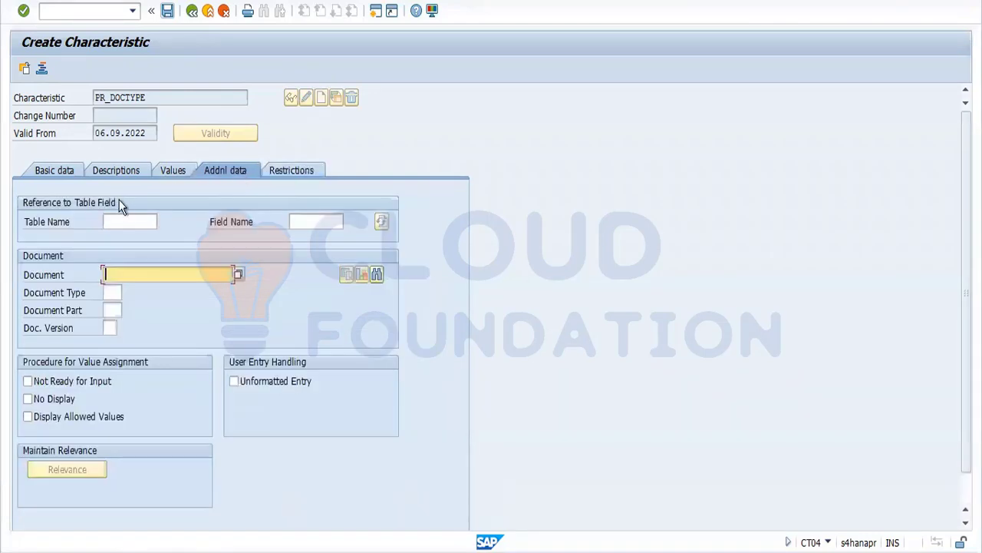
{"action": "left_click", "coordinate": [121, 222]}
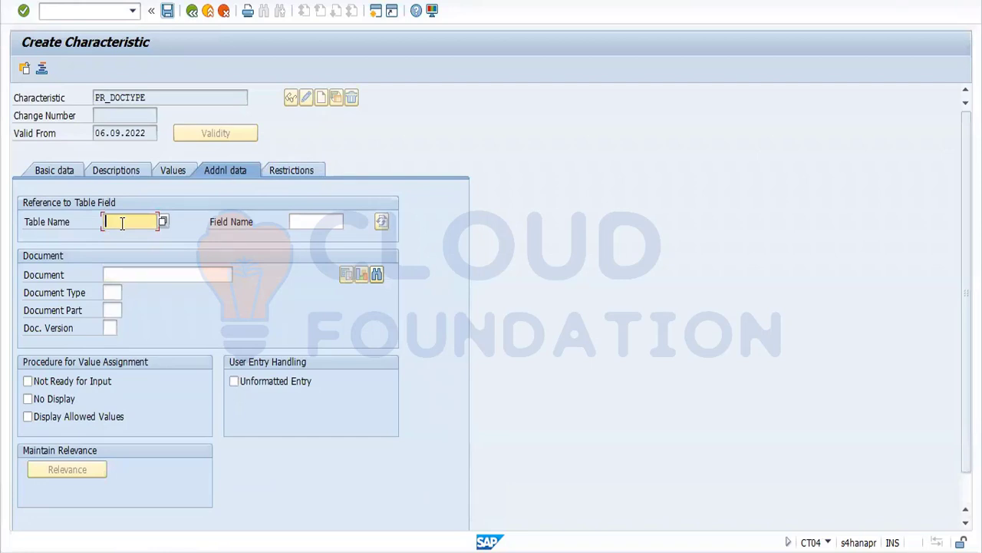
{"action": "type", "text": "C"}
{"action": "type", "text": "EBAN"}
{"action": "left_click_drag", "start_coordinate": [106, 222], "coordinate": [142, 222]}
{"action": "left_click", "coordinate": [312, 223]}
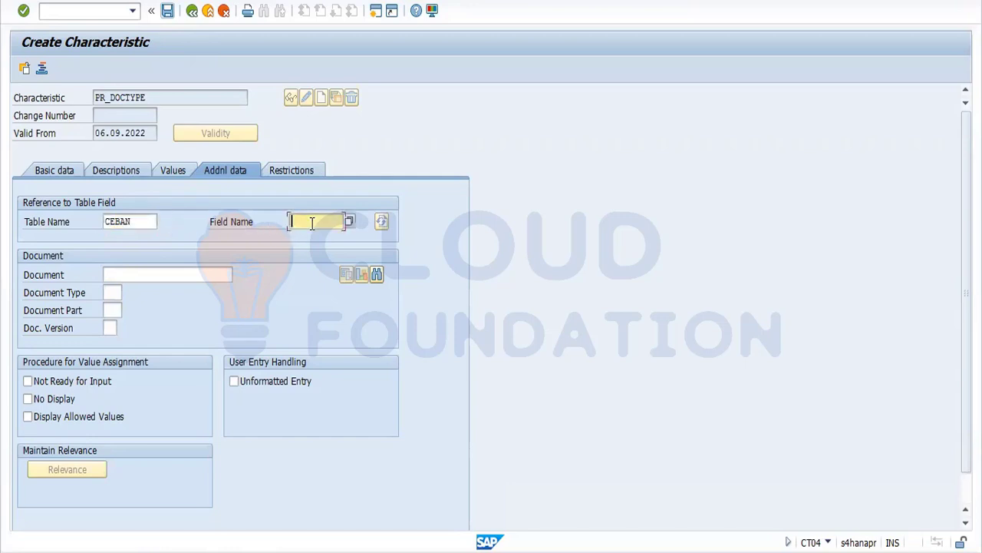
{"action": "type", "text": "BSART"}
{"action": "key", "text": "Return"}
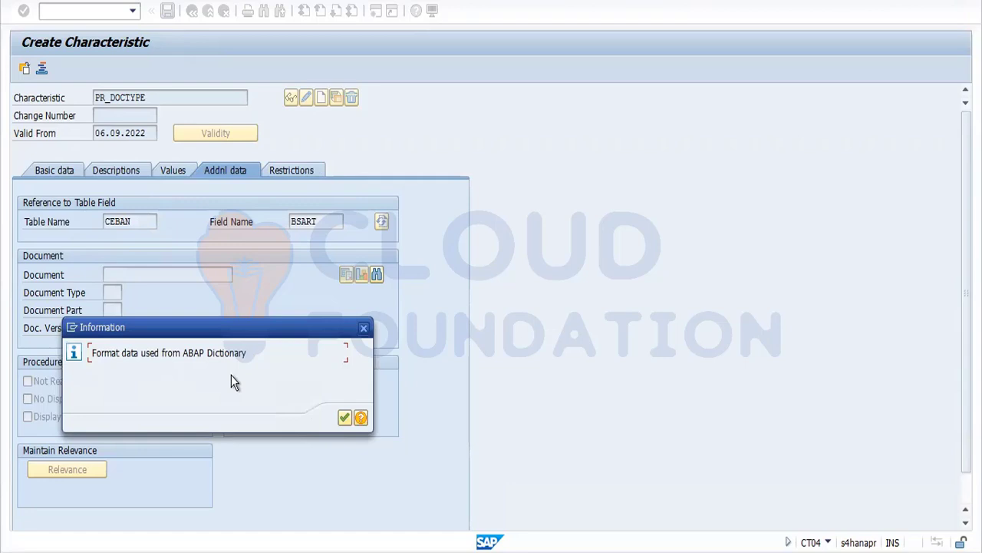
{"action": "left_click", "coordinate": [343, 419]}
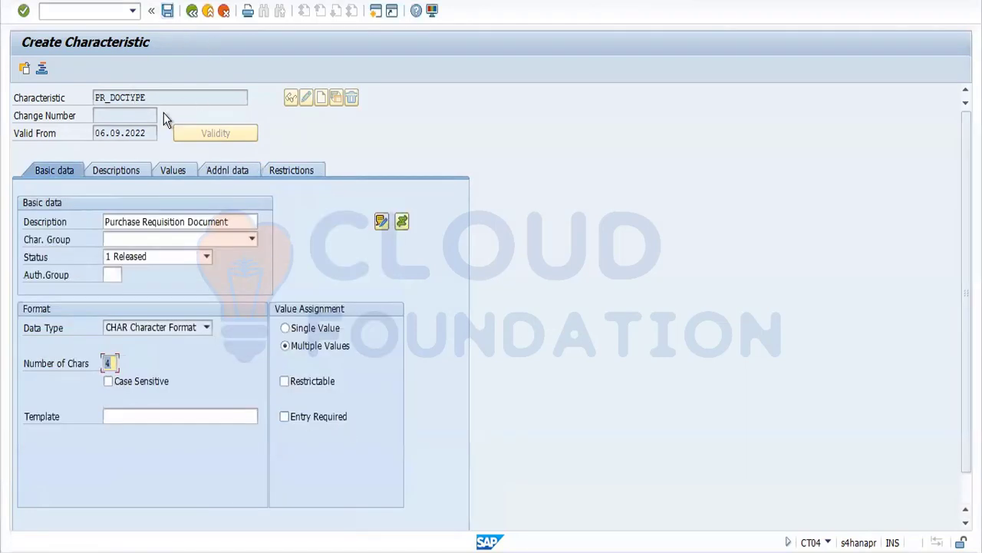
Step: Save the PR_DOCTYPE characteristic and start creating a new characteristic named PR_PLANT
{"action": "left_click", "coordinate": [169, 11]}
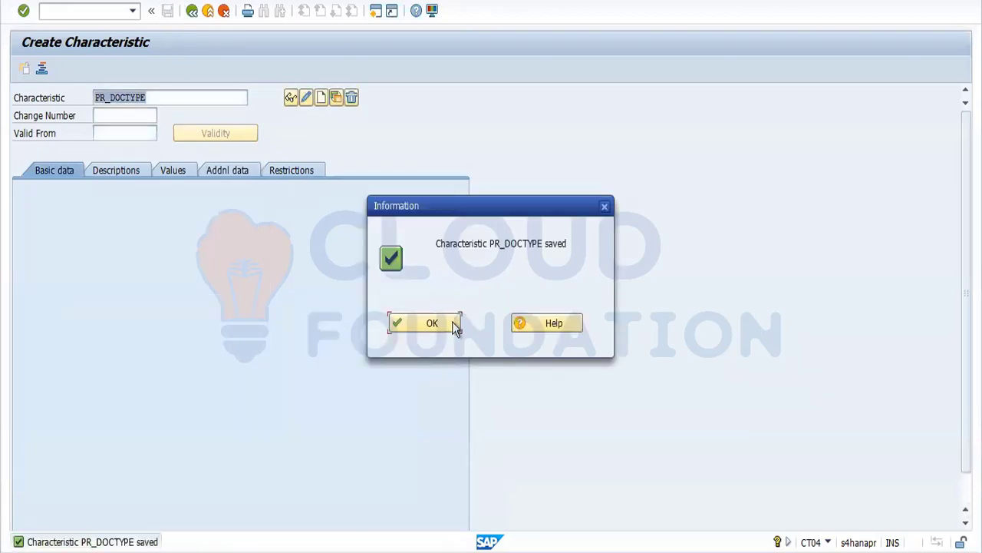
{"action": "left_click", "coordinate": [430, 323]}
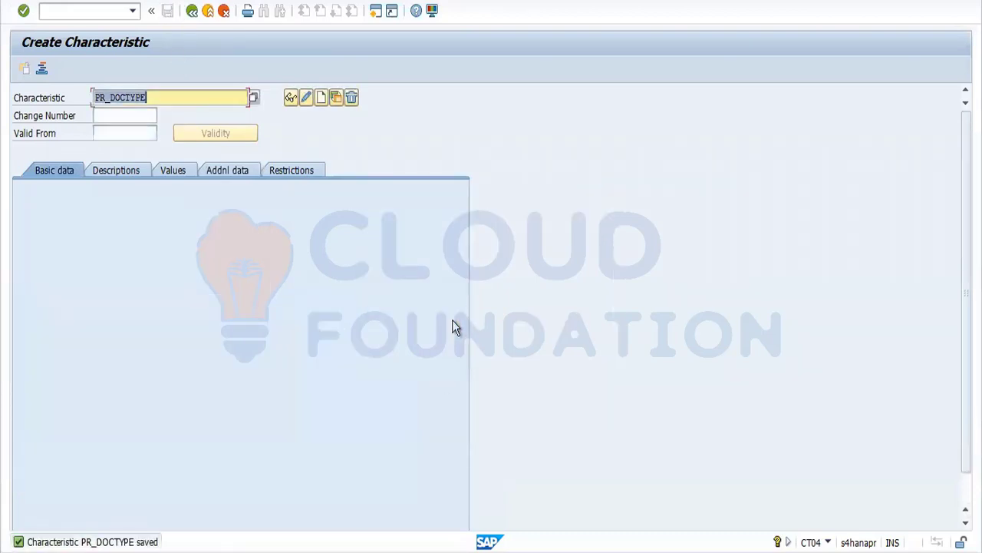
{"action": "left_click", "coordinate": [152, 95]}
{"action": "key", "text": "BackSpace"}
{"action": "key", "text": "BackSpace"}
{"action": "key", "text": "BackSpace"}
{"action": "key", "text": "BackSpace"}
{"action": "key", "text": "BackSpace"}
{"action": "key", "text": "BackSpace"}
{"action": "key", "text": "BackSpace"}
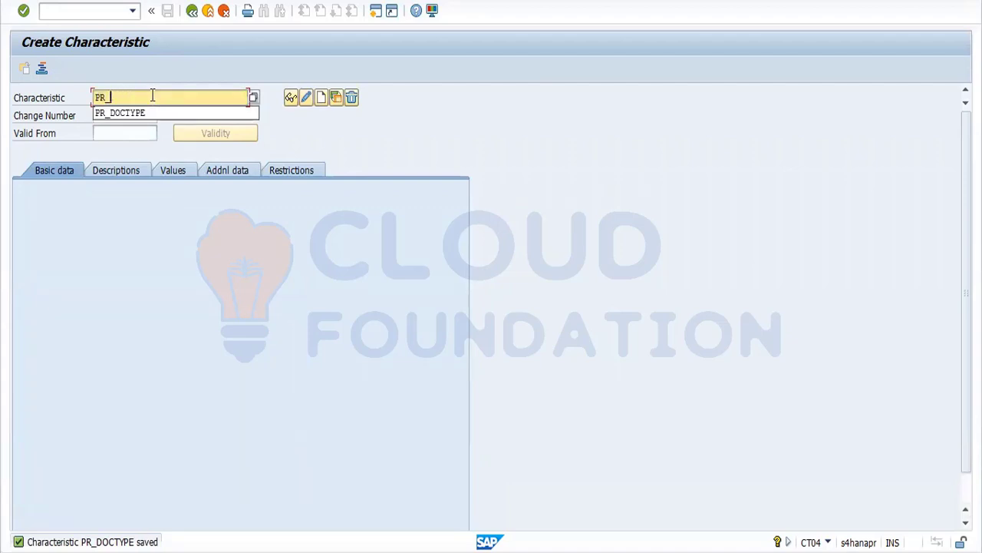
{"action": "type", "text": "Plant"}
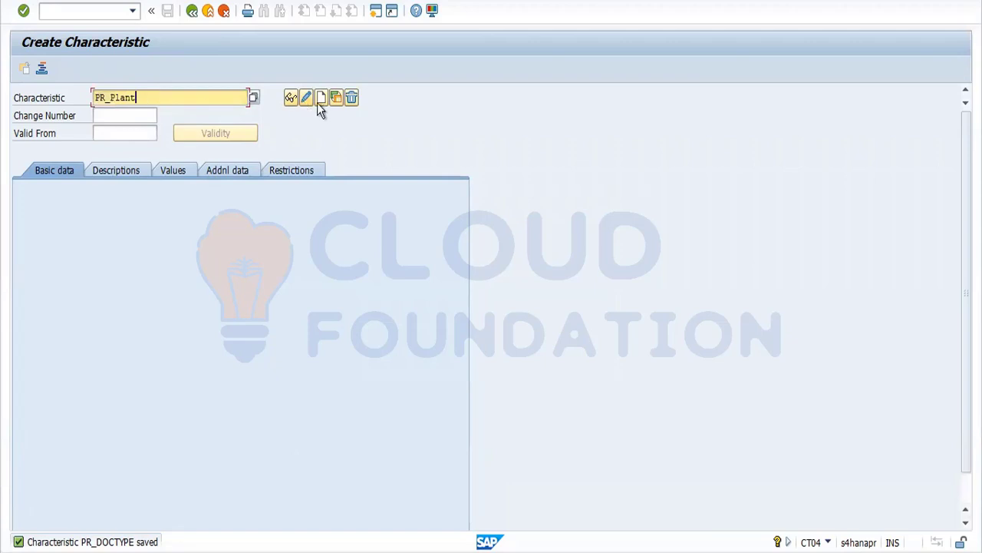
{"action": "left_click", "coordinate": [322, 103]}
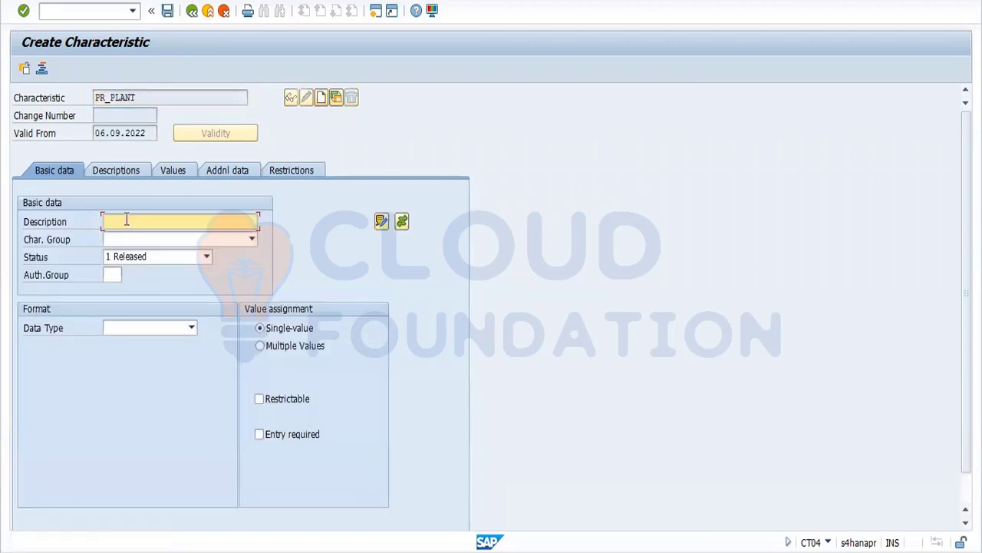
Step: Describe the characteristic as PR_PLANT and set it to CHAR Character Format with 4 characters and Multiple Values
{"action": "type", "text": "PR_PLANT"}
{"action": "left_click", "coordinate": [154, 329]}
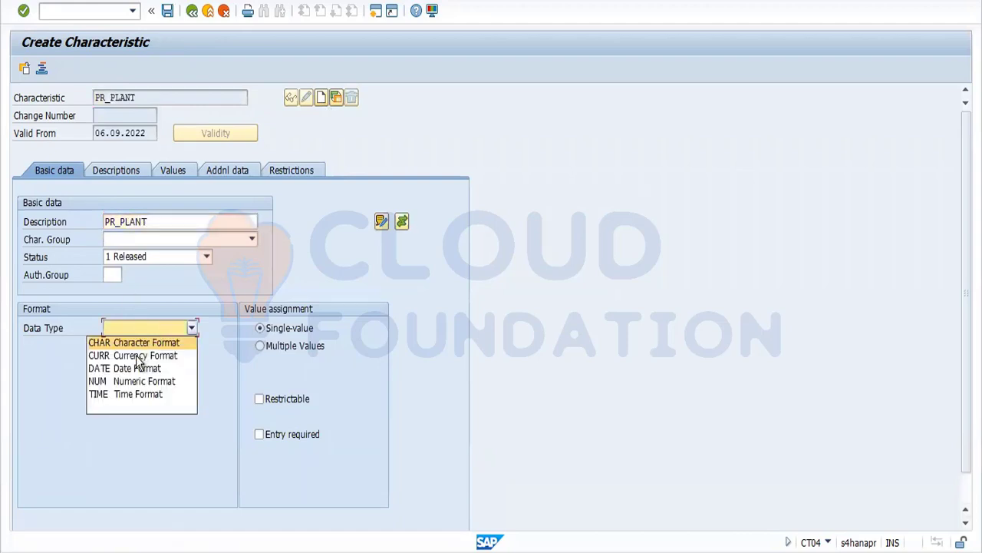
{"action": "left_click", "coordinate": [149, 345]}
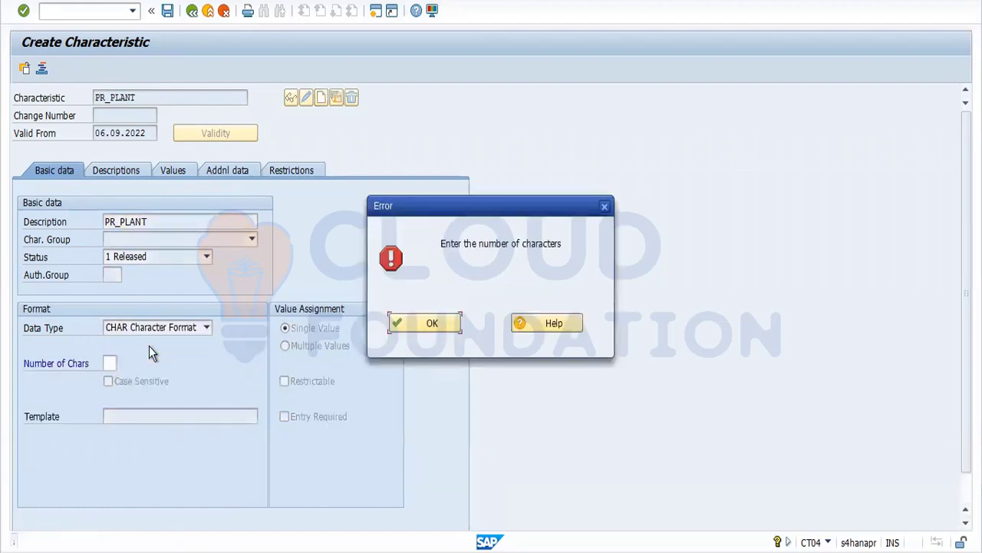
{"action": "left_click", "coordinate": [432, 326]}
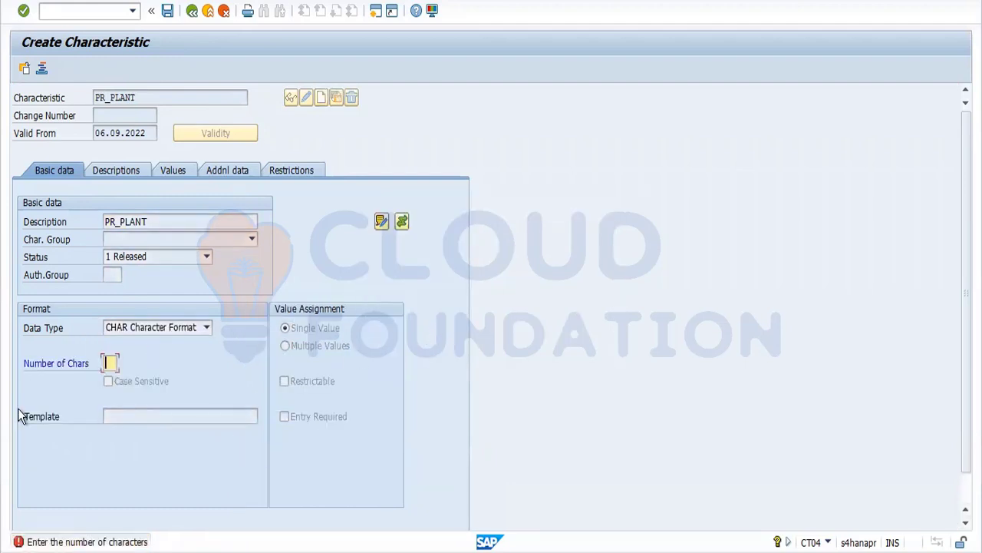
{"action": "type", "text": "4"}
{"action": "key", "text": "Return"}
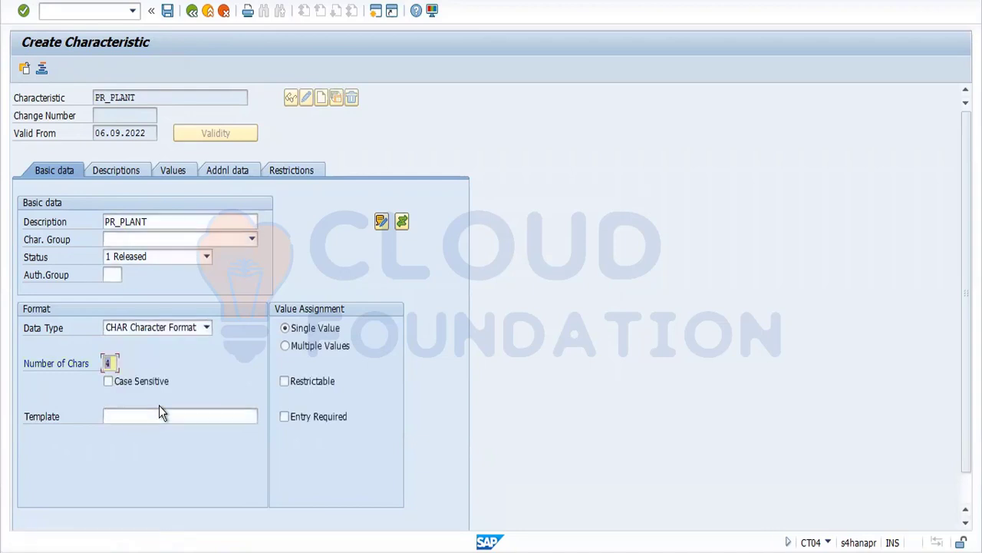
{"action": "left_click", "coordinate": [286, 346]}
{"action": "key", "text": "Return"}
Step: Restrict the PR_PLANT characteristic to class type 032
{"action": "left_click", "coordinate": [300, 171]}
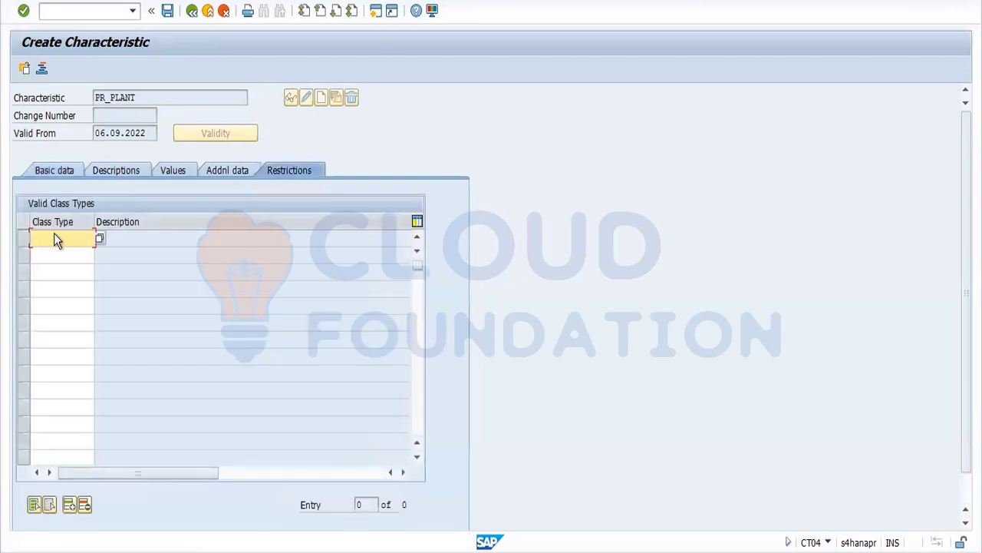
{"action": "type", "text": "032"}
{"action": "key", "text": "Return"}
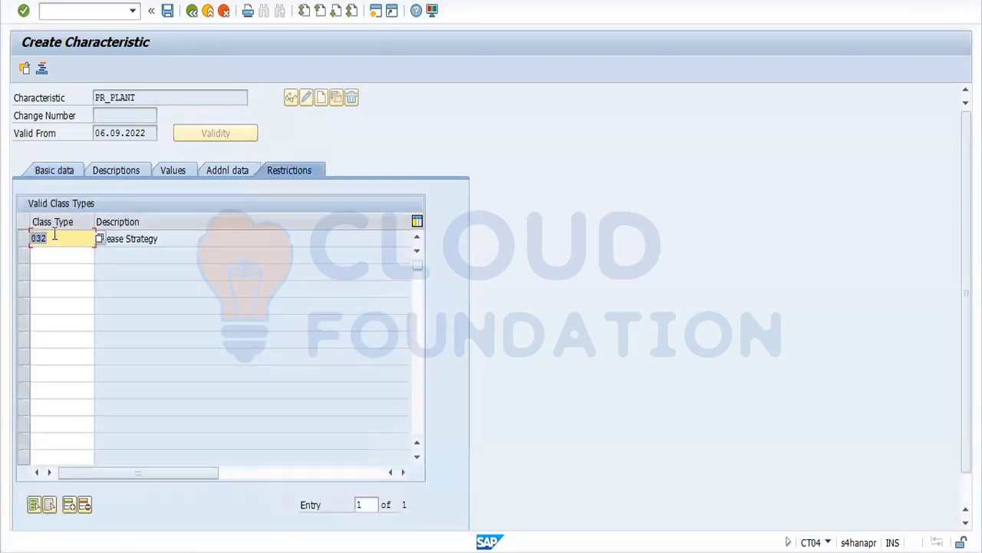
Step: Enter table CEBAN and field WERKS as the table field reference of PR_PLANT
{"action": "left_click", "coordinate": [218, 174]}
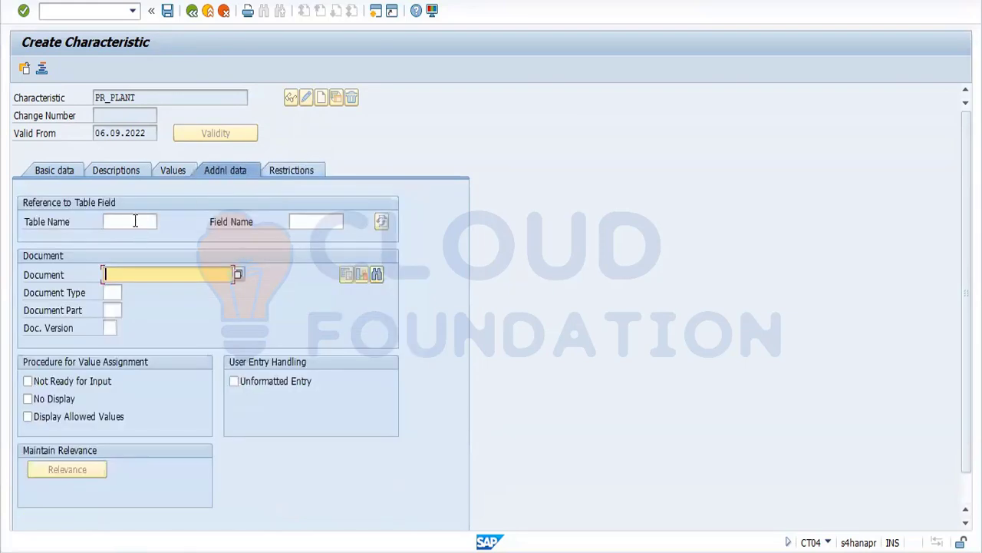
{"action": "left_click", "coordinate": [134, 221]}
{"action": "type", "text": "CEBAN"}
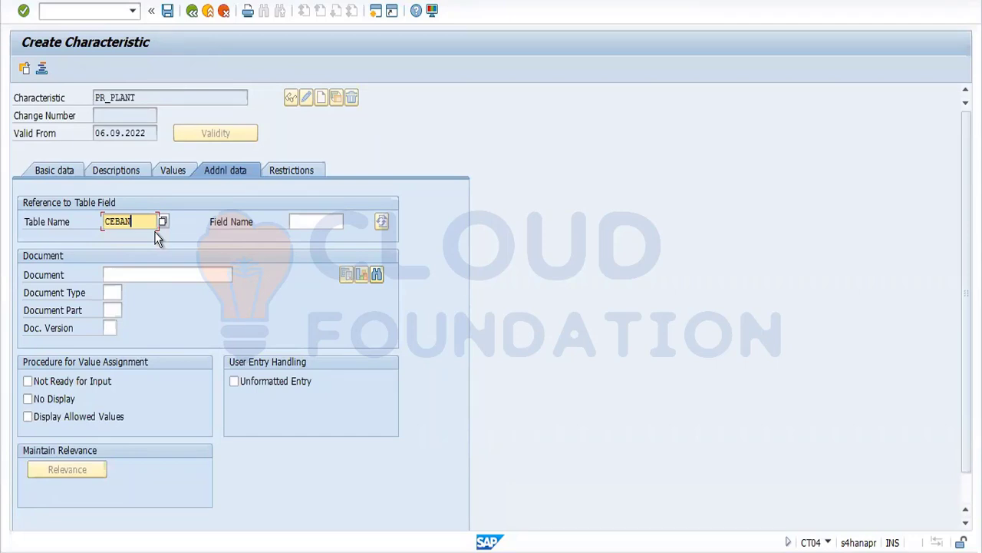
{"action": "left_click", "coordinate": [303, 219]}
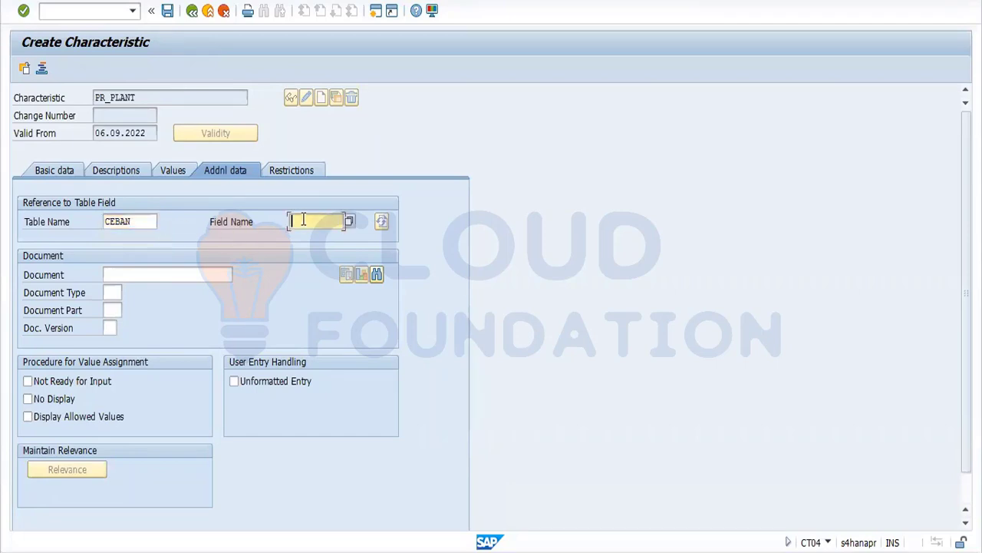
{"action": "type", "text": "WERKS"}
Step: Find the WERKS field of table EBAN in the SE11 session and check its data type and length
{"action": "left_click", "coordinate": [206, 551]}
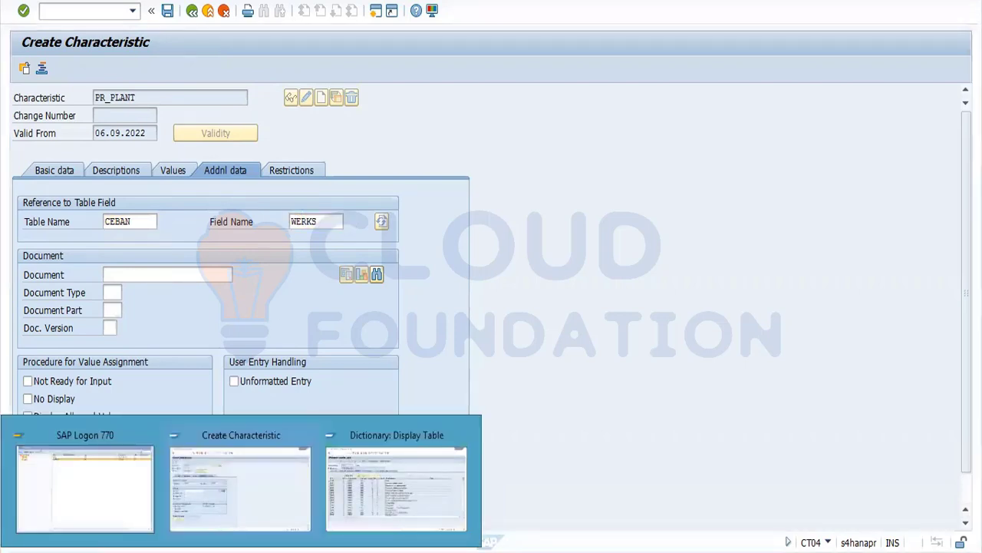
{"action": "left_click", "coordinate": [400, 510]}
{"action": "key", "text": "ctrl+f"}
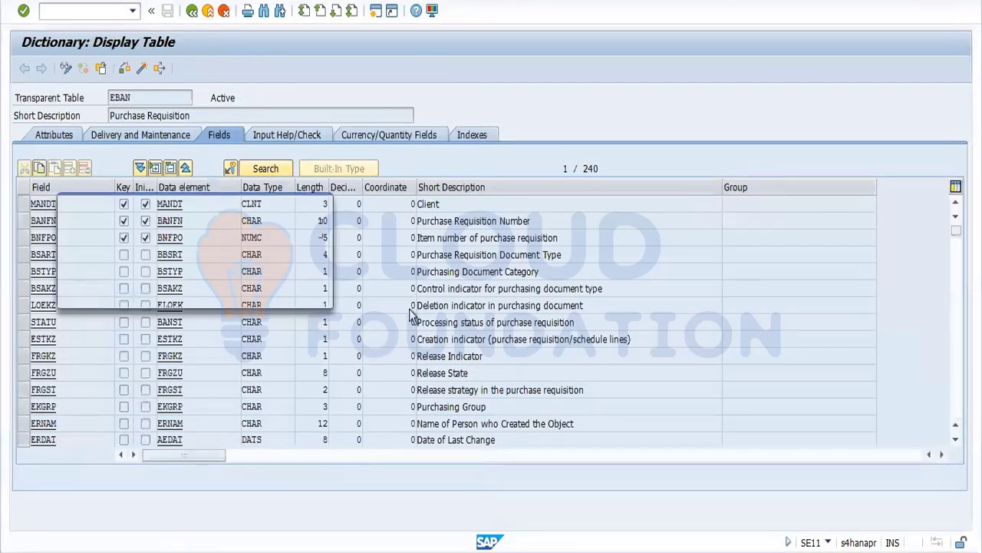
{"action": "type", "text": "WERKS"}
{"action": "key", "text": "Return"}
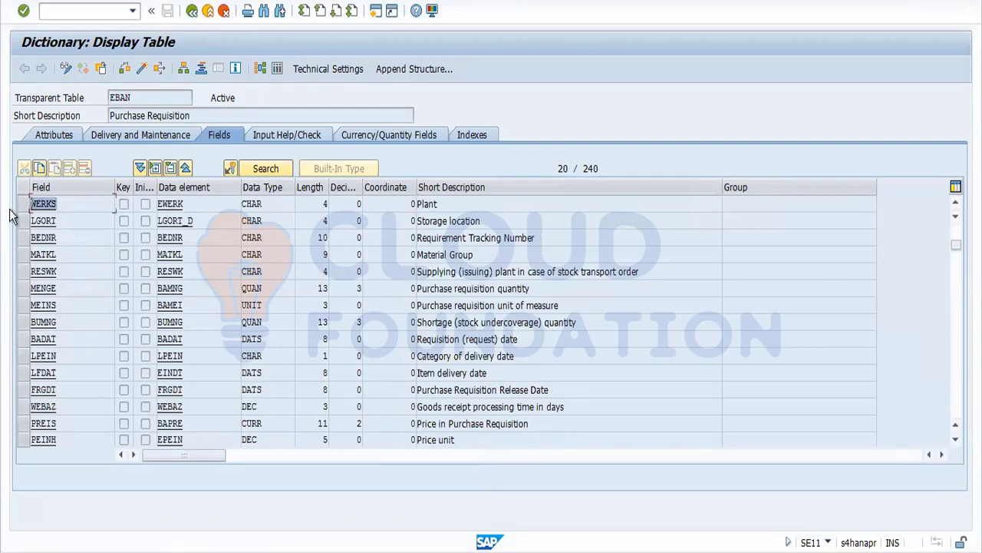
{"action": "left_click_drag", "start_coordinate": [272, 211], "coordinate": [216, 216]}
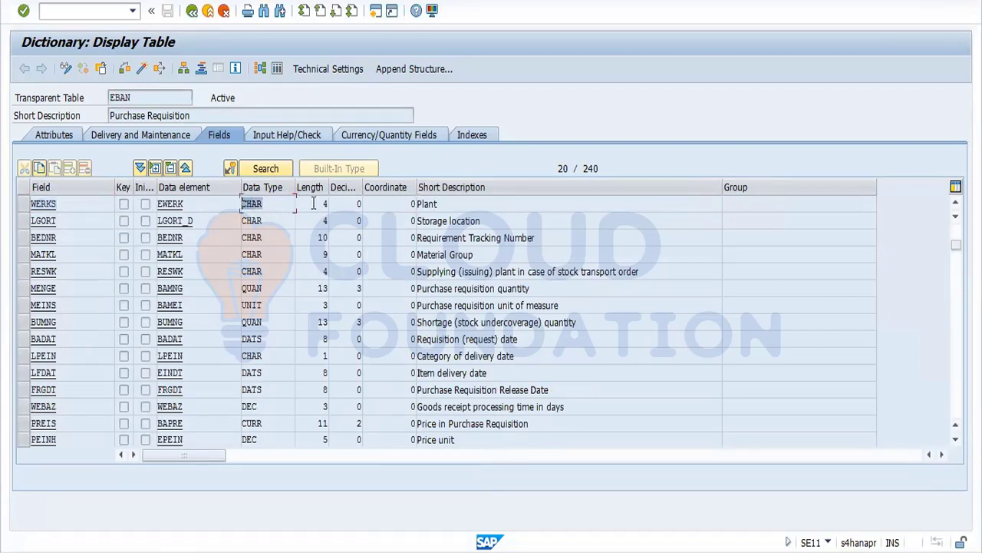
{"action": "left_click_drag", "start_coordinate": [324, 204], "coordinate": [329, 205]}
{"action": "key", "text": "alt+Tab"}
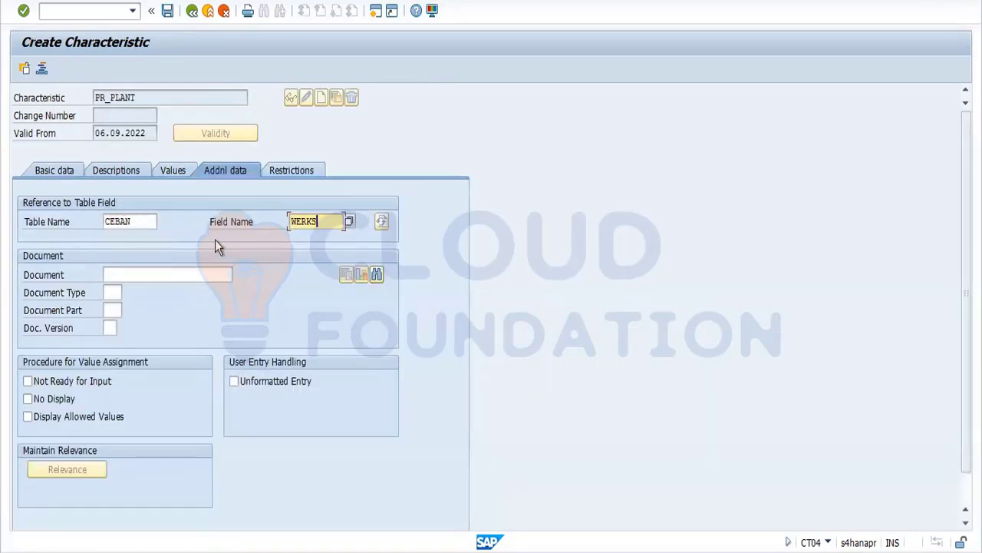
Step: Accept the format data from the ABAP Dictionary and save the PR_PLANT characteristic
{"action": "key", "text": "Return"}
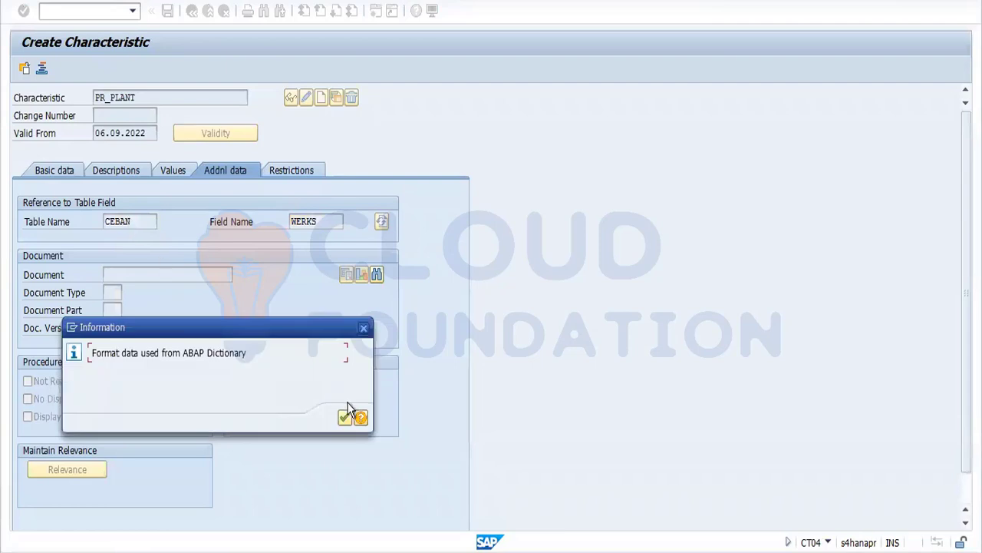
{"action": "left_click", "coordinate": [345, 418]}
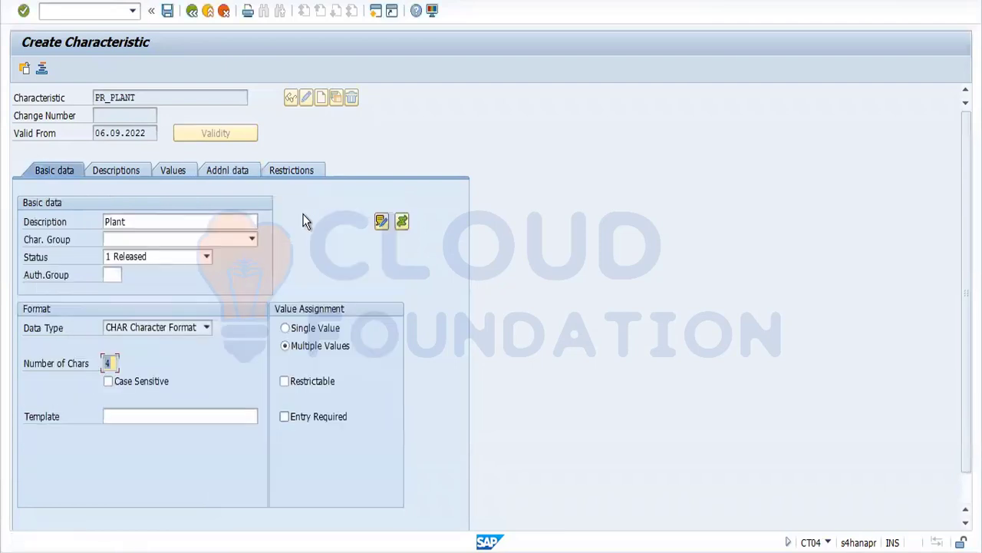
{"action": "left_click", "coordinate": [290, 170]}
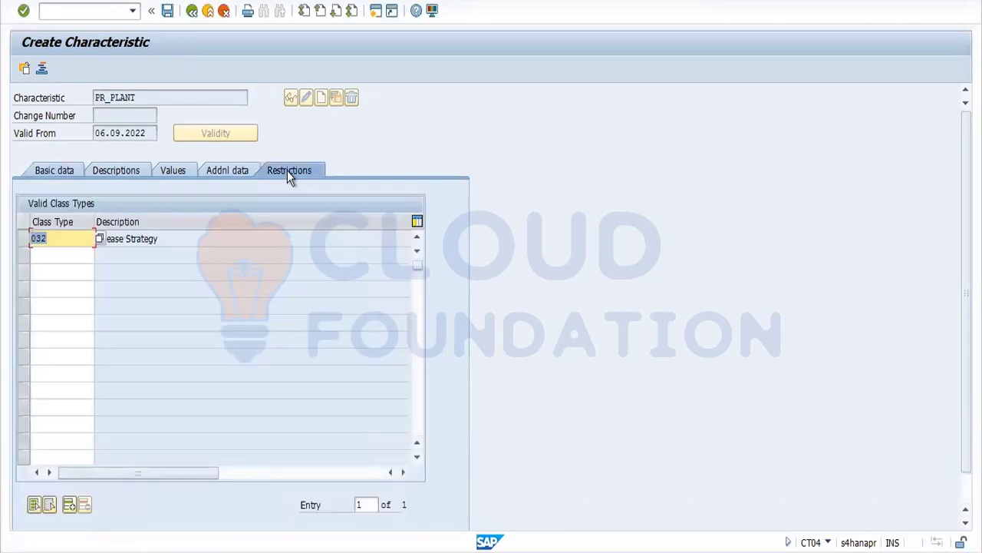
{"action": "left_click", "coordinate": [168, 12]}
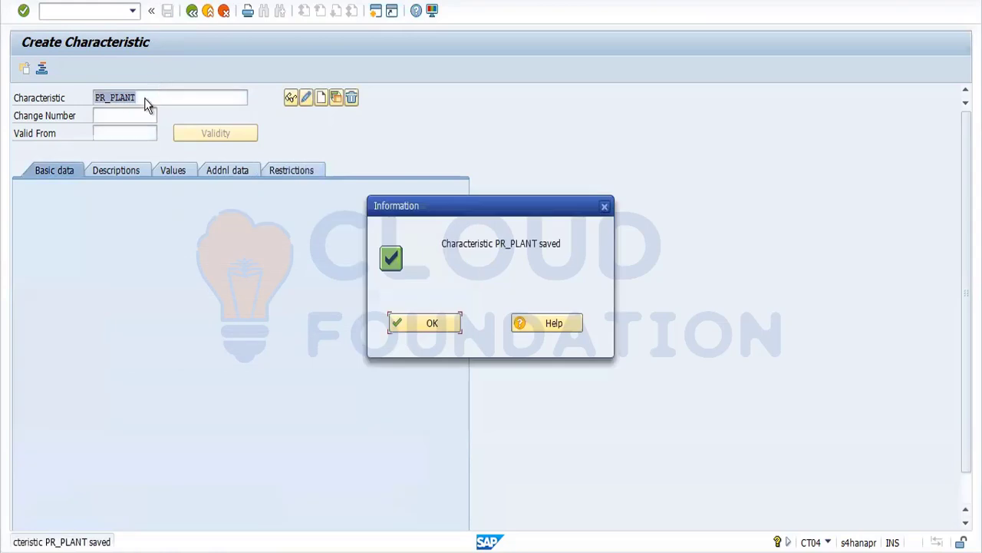
{"action": "left_click", "coordinate": [428, 323]}
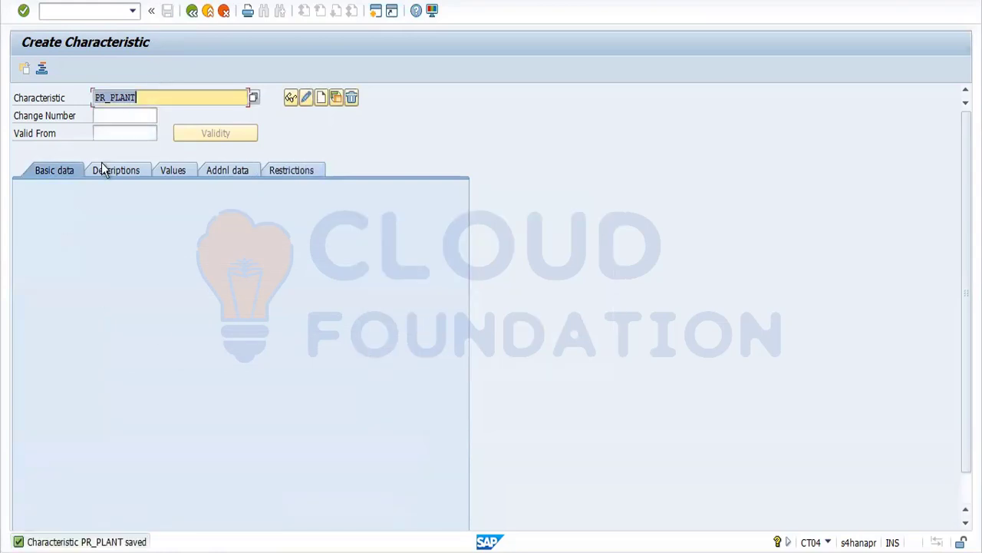
Step: Start creating a new characteristic named PR_VALUES
{"action": "left_click", "coordinate": [146, 98]}
{"action": "key", "text": "BackSpace"}
{"action": "key", "text": "BackSpace"}
{"action": "key", "text": "BackSpace"}
{"action": "key", "text": "BackSpace"}
{"action": "key", "text": "BackSpace"}
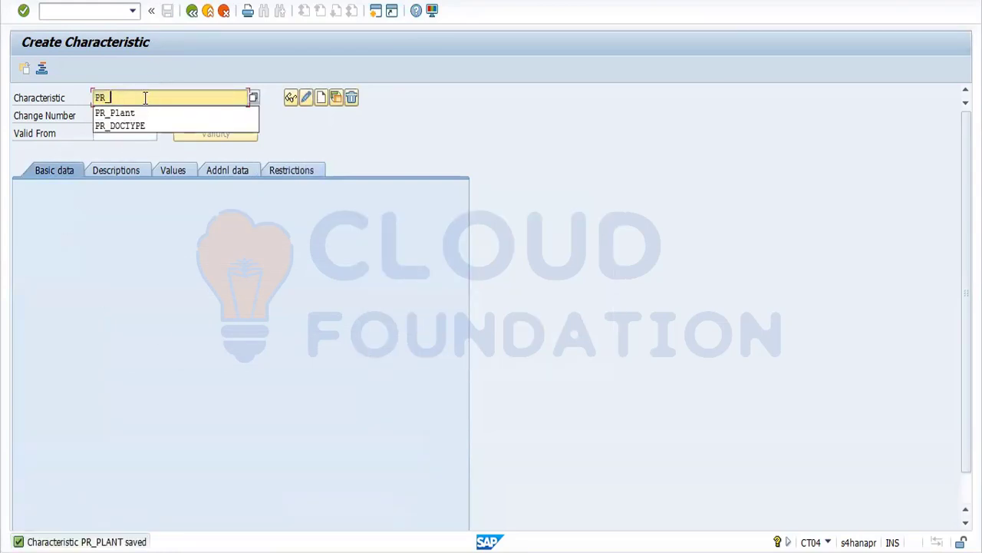
{"action": "type", "text": "VALUES"}
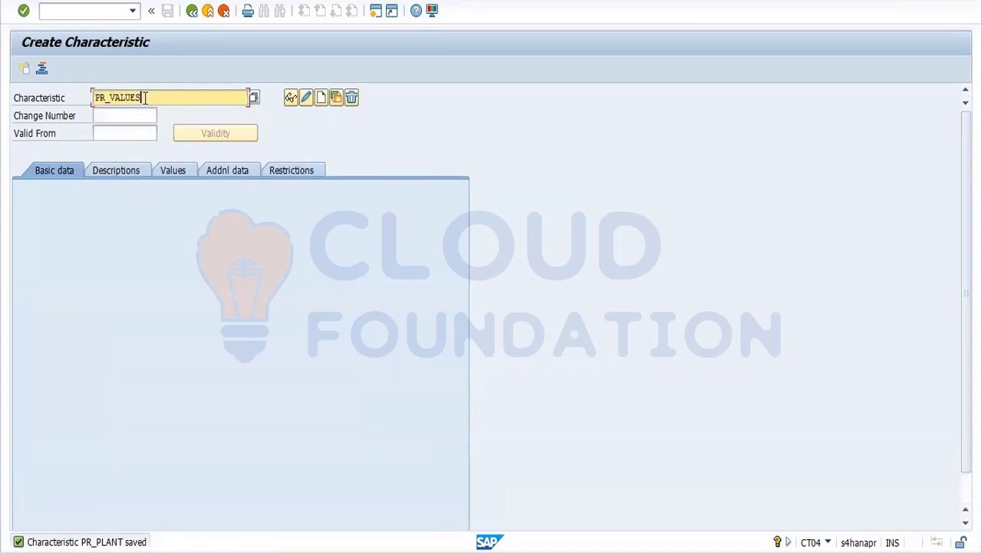
{"action": "left_click", "coordinate": [319, 96]}
Step: Describe the characteristic as PR_VALUES and set it to CURR Currency Format with 13 characters and currency INR
{"action": "left_click", "coordinate": [159, 227]}
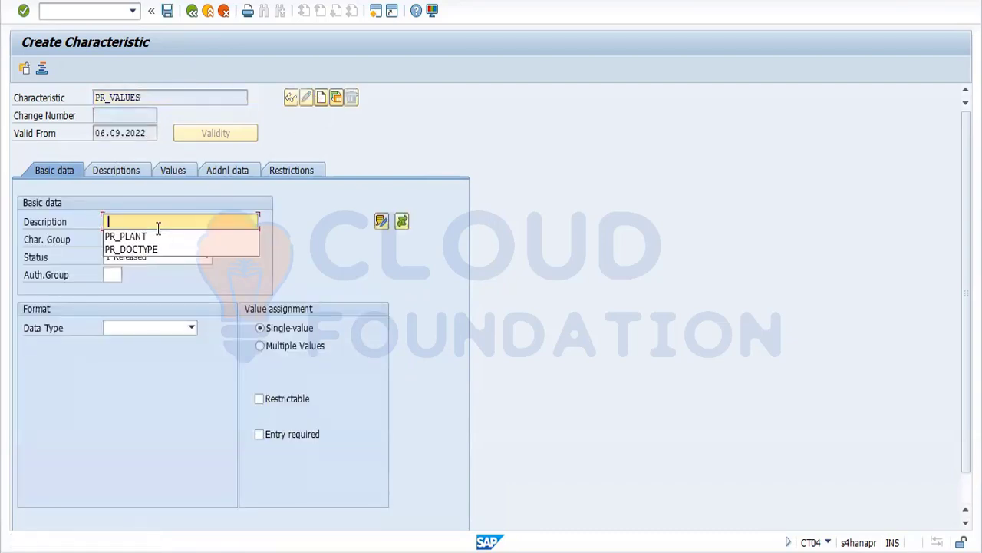
{"action": "type", "text": "PR_"}
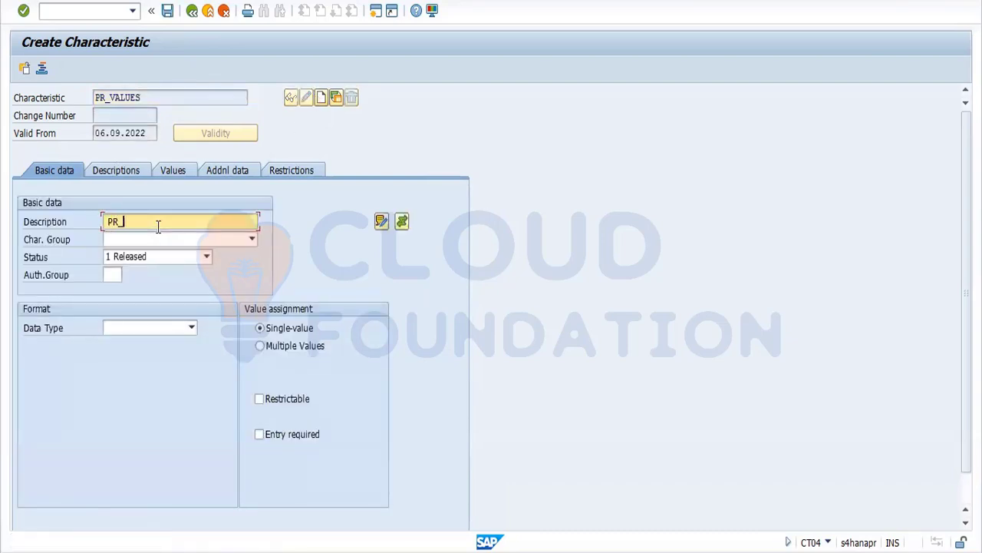
{"action": "type", "text": "VALUES"}
{"action": "left_click", "coordinate": [192, 328]}
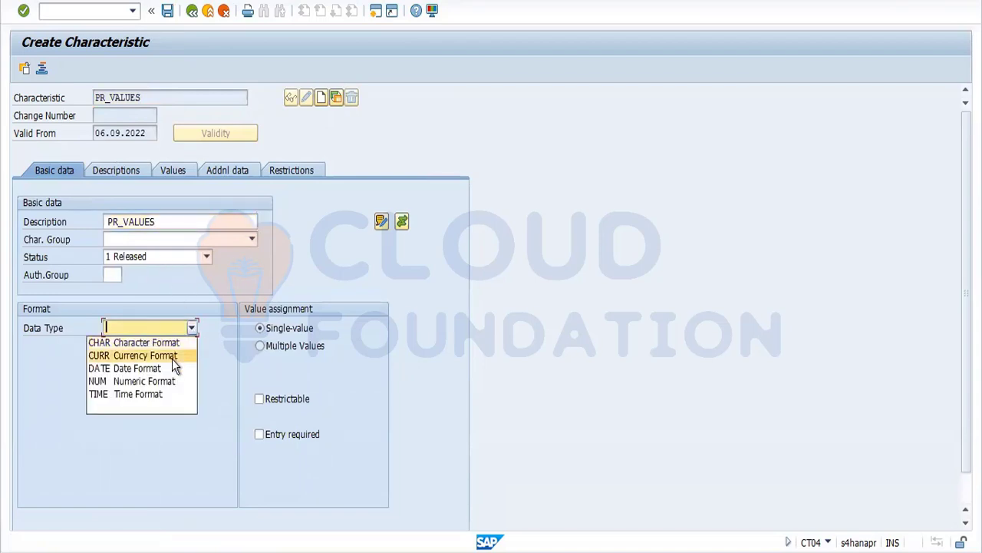
{"action": "left_click", "coordinate": [171, 357]}
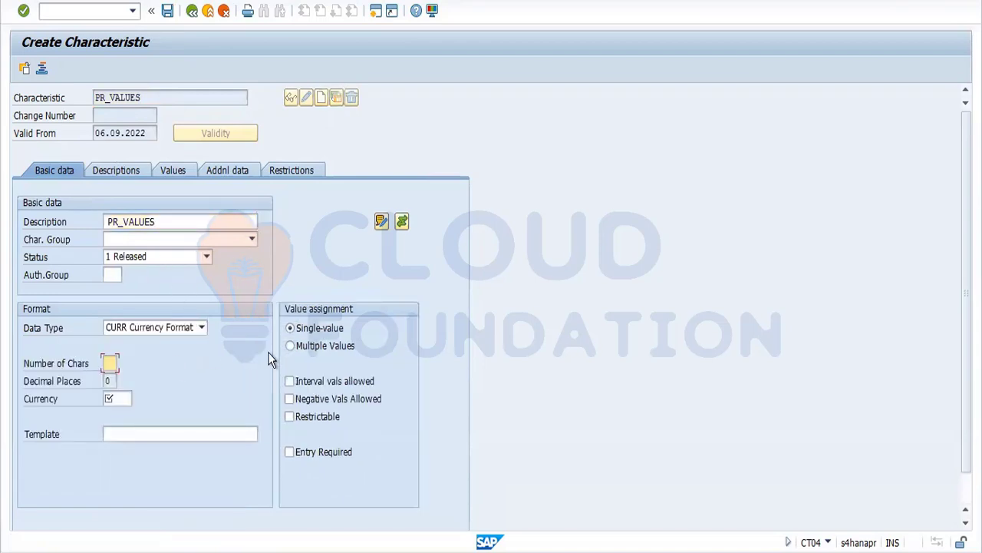
{"action": "left_click", "coordinate": [120, 368]}
{"action": "type", "text": "13"}
{"action": "left_click", "coordinate": [118, 399]}
{"action": "type", "text": "INR"}
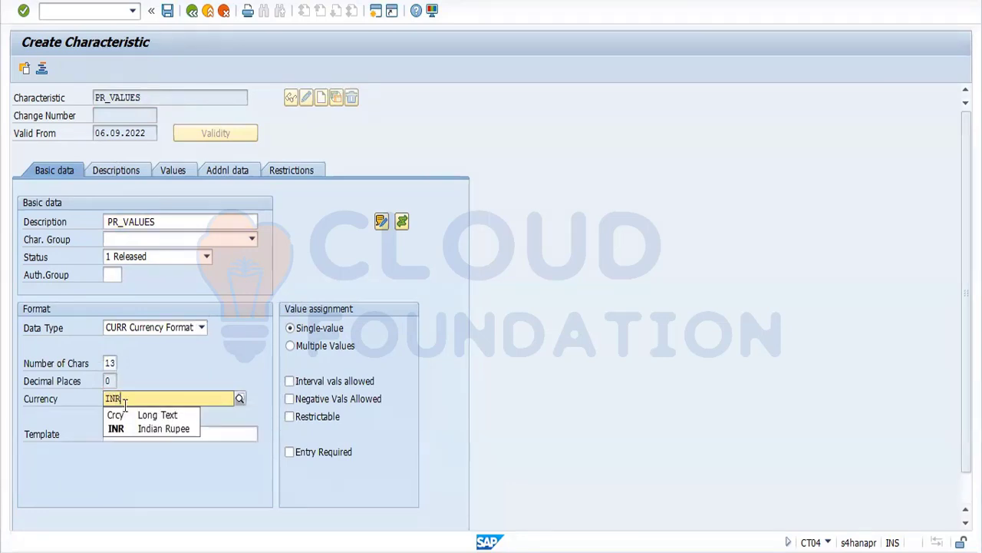
{"action": "left_click", "coordinate": [137, 429]}
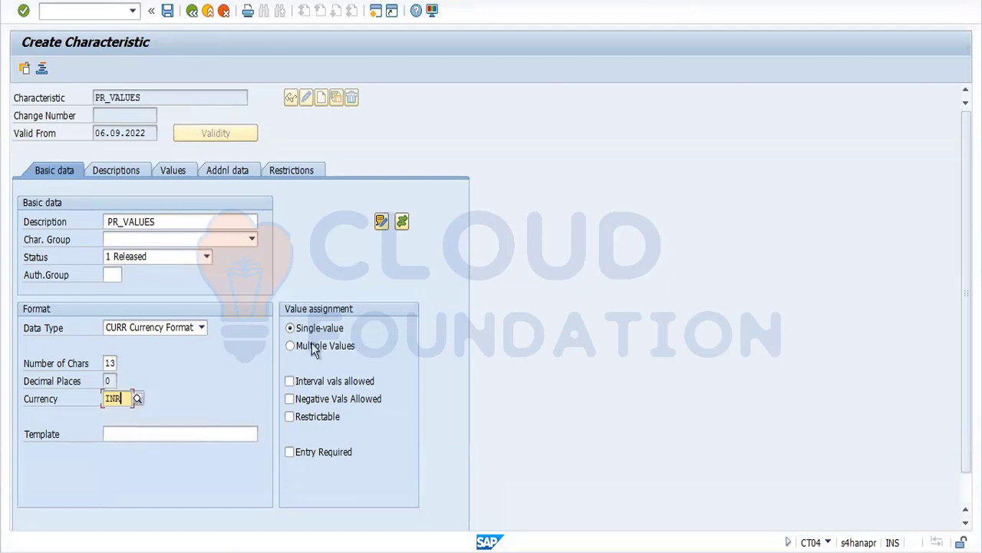
Step: Allow multiple values and interval values for PR_VALUES, and restrict it to class type 032
{"action": "left_click", "coordinate": [307, 347]}
{"action": "left_click", "coordinate": [295, 383]}
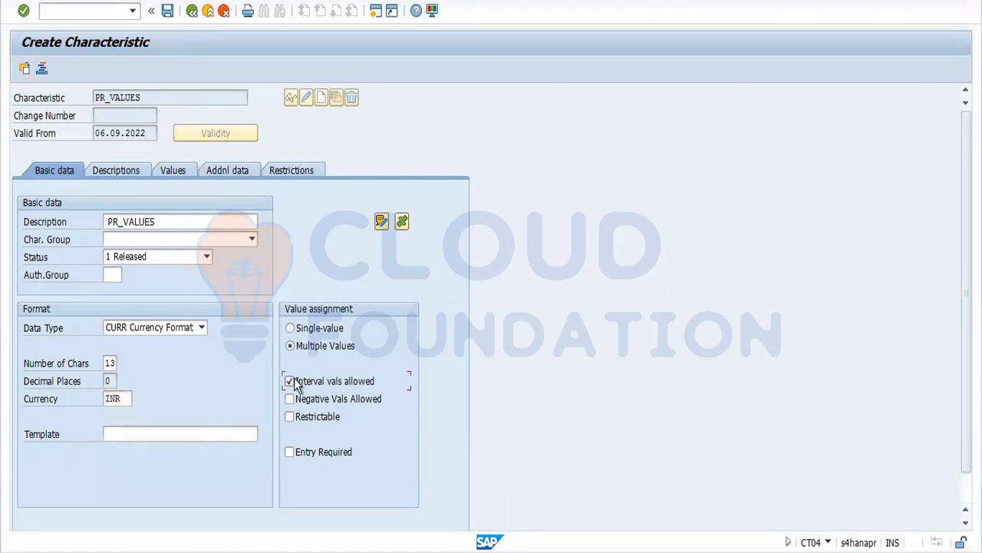
{"action": "left_click", "coordinate": [300, 171]}
{"action": "type", "text": "032"}
{"action": "key", "text": "Return"}
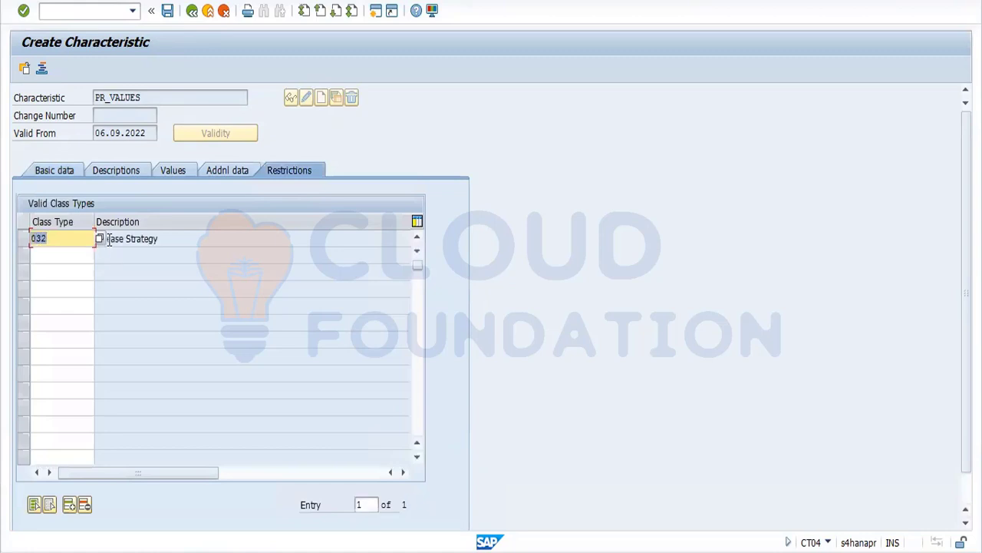
Step: Reference PR_VALUES to field GFWRT of table CEBAN and accept the format data from the ABAP Dictionary
{"action": "left_click", "coordinate": [238, 172]}
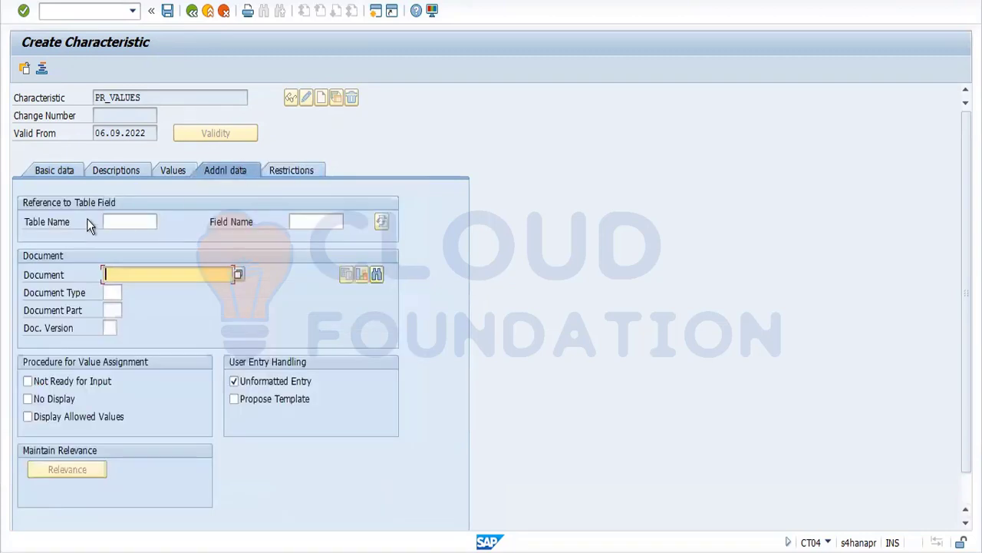
{"action": "left_click", "coordinate": [121, 221]}
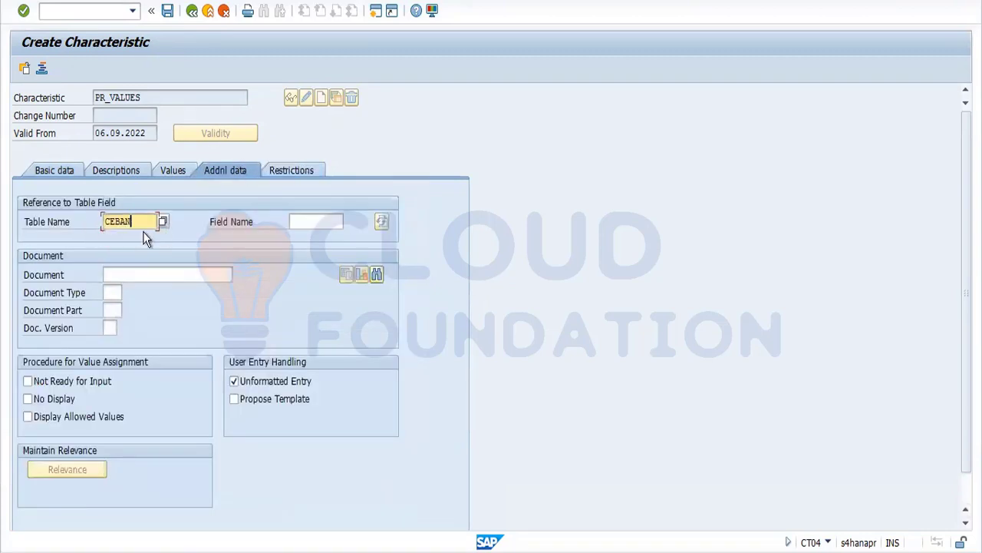
{"action": "left_click", "coordinate": [315, 221]}
{"action": "type", "text": "G"}
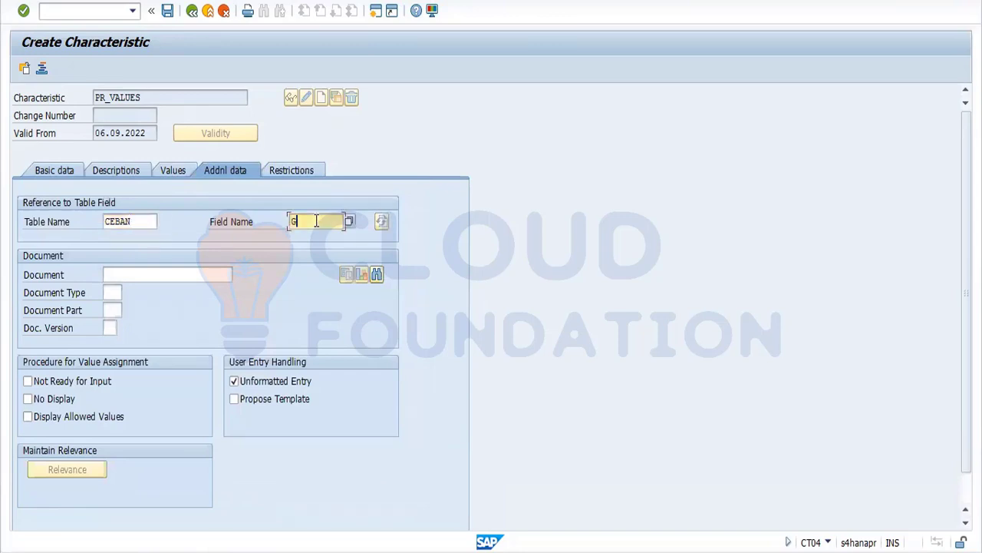
{"action": "type", "text": "FWRT"}
{"action": "key", "text": "Return"}
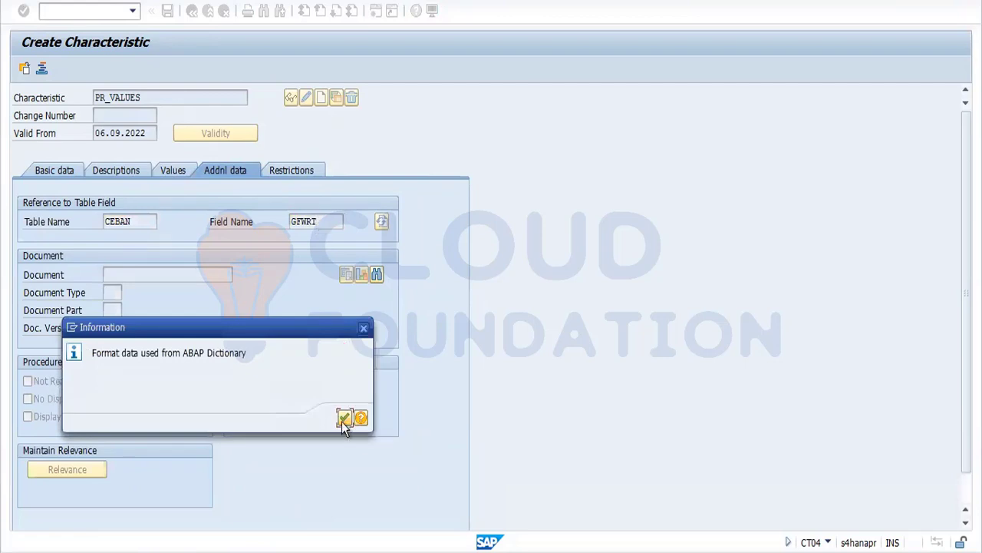
{"action": "left_click", "coordinate": [343, 424]}
Step: Check the values and descriptions of PR_VALUES, save the characteristic and return to the IMG structure
{"action": "left_click", "coordinate": [175, 171]}
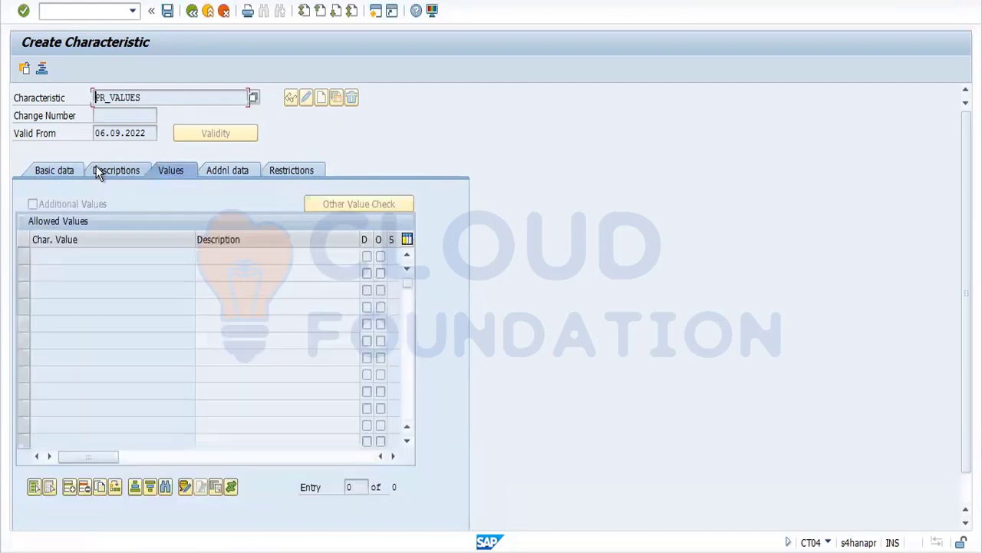
{"action": "left_click", "coordinate": [96, 167]}
{"action": "left_click", "coordinate": [169, 12]}
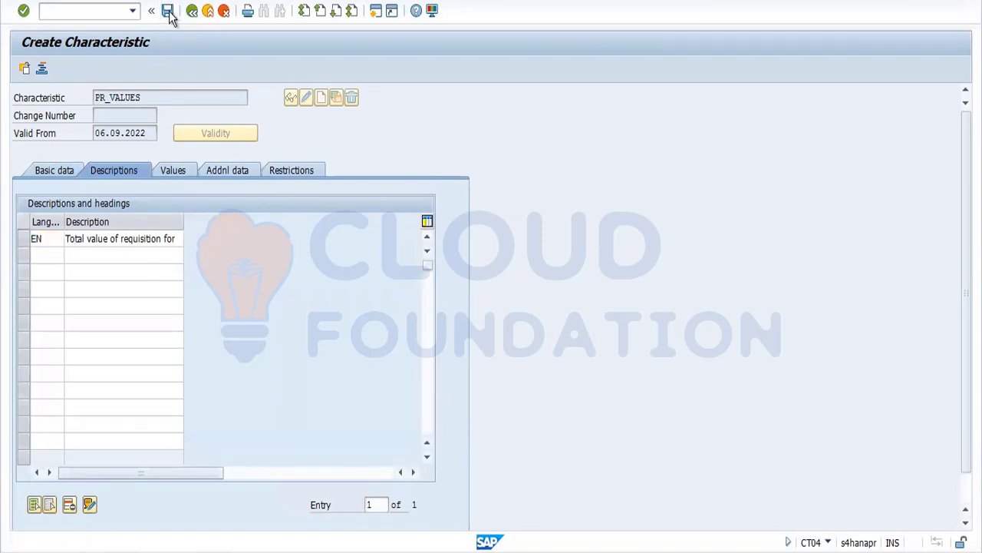
{"action": "left_click", "coordinate": [430, 326]}
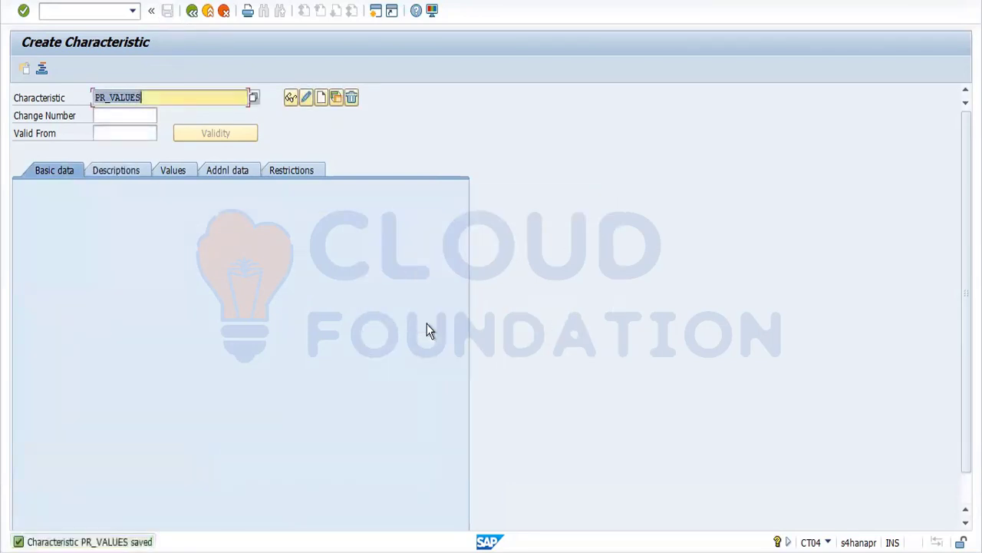
{"action": "left_click", "coordinate": [192, 12]}
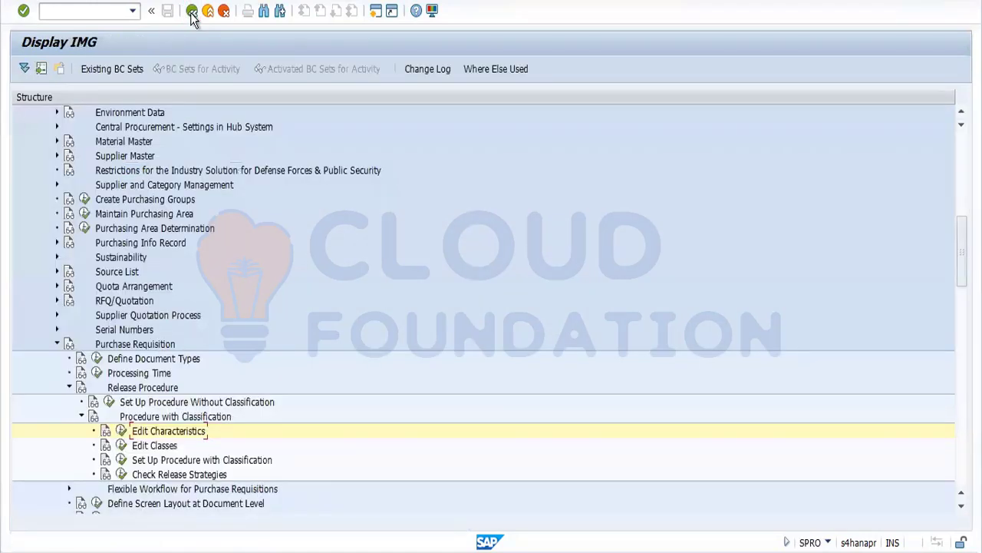
Step: Start creating the class PR_CLASS with class type 032 from the Edit Classes activity
{"action": "left_click", "coordinate": [119, 445]}
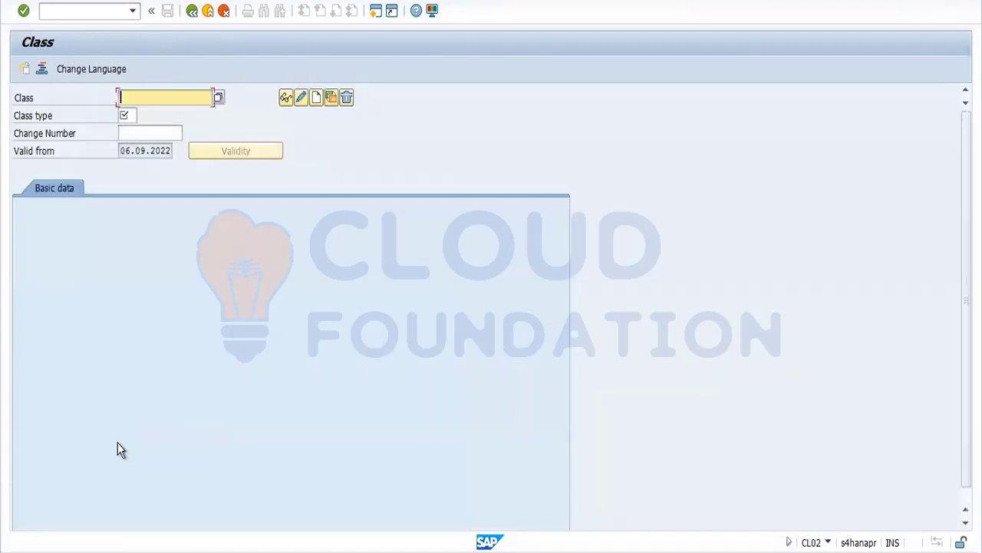
{"action": "type", "text": "PR_CLASS"}
{"action": "key", "text": "Tab"}
{"action": "key", "text": "Tab"}
{"action": "key", "text": "Tab"}
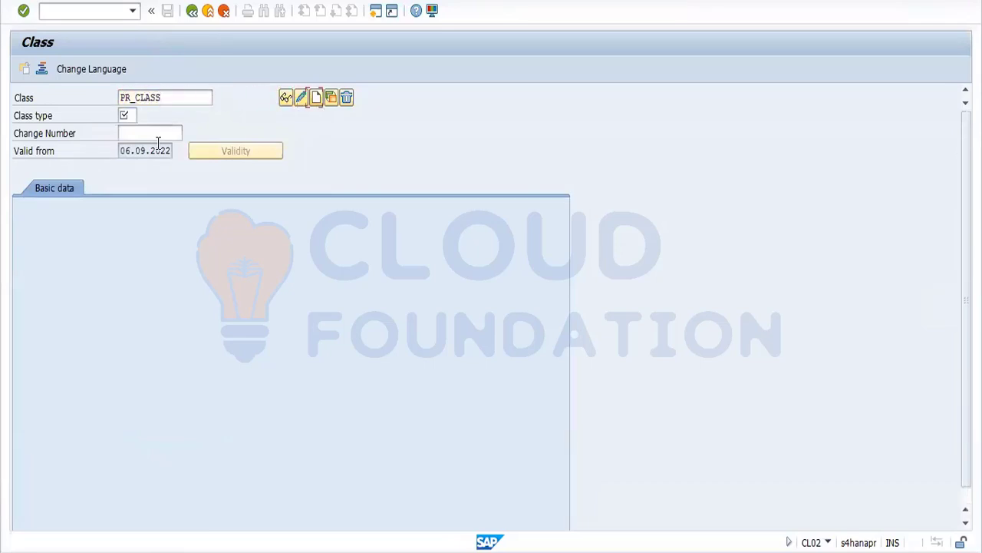
{"action": "key", "text": "Tab"}
{"action": "key", "text": "Tab"}
{"action": "key", "text": "Tab"}
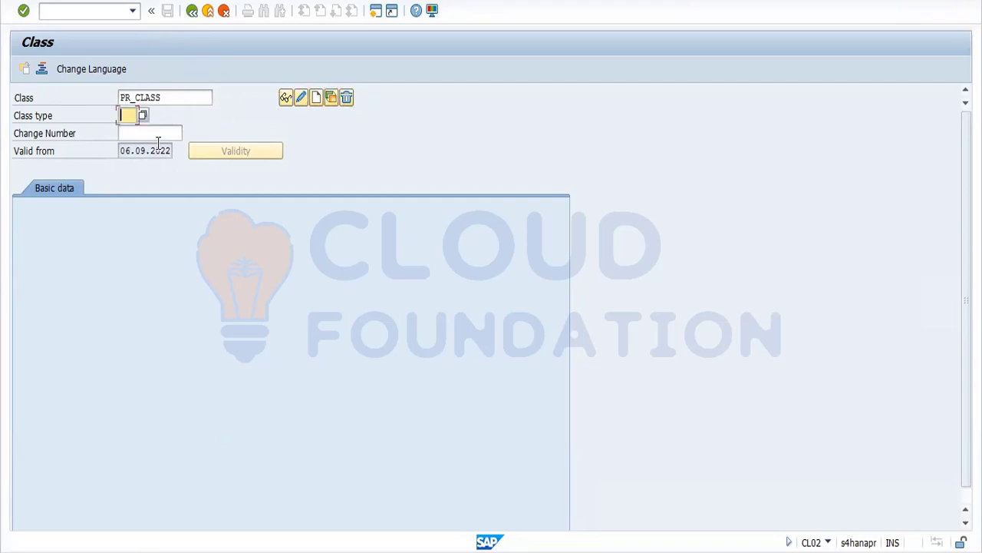
{"action": "type", "text": "032"}
{"action": "left_click", "coordinate": [316, 103]}
Step: Describe the class as PR_CLASS and open its characteristics assignment
{"action": "type", "text": "PR_CL"}
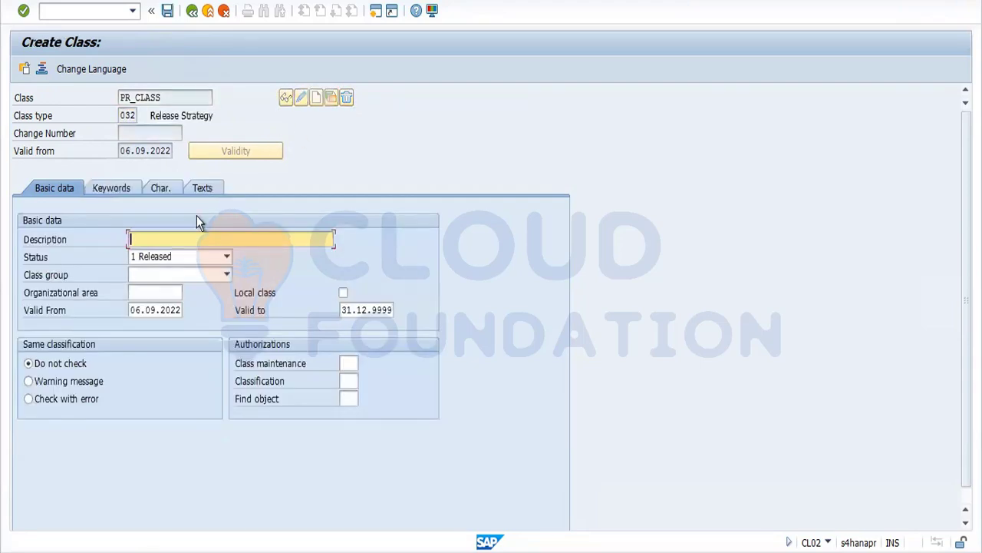
{"action": "type", "text": "ASS"}
{"action": "left_click", "coordinate": [163, 190]}
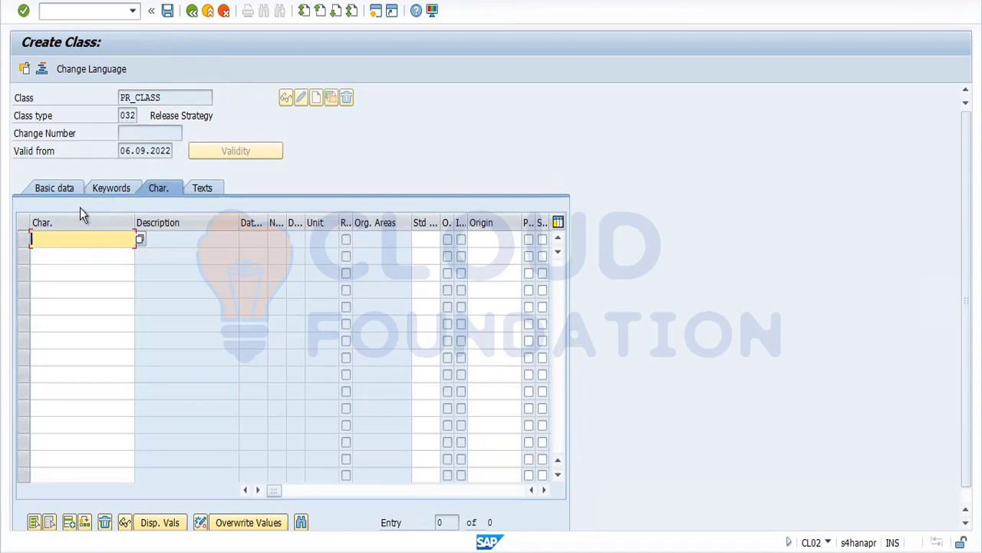
Step: Try to assign a characteristic named PR_VALUE to the class, declining to create it
{"action": "type", "text": "PR"}
{"action": "type", "text": "_VALUE"}
{"action": "key", "text": "Return"}
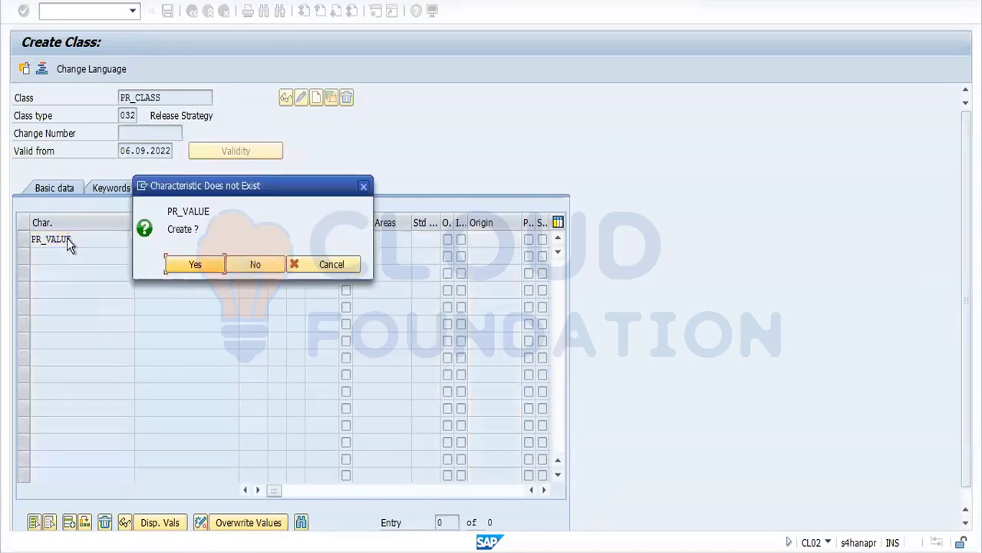
{"action": "left_click", "coordinate": [250, 263]}
{"action": "key", "text": "Return"}
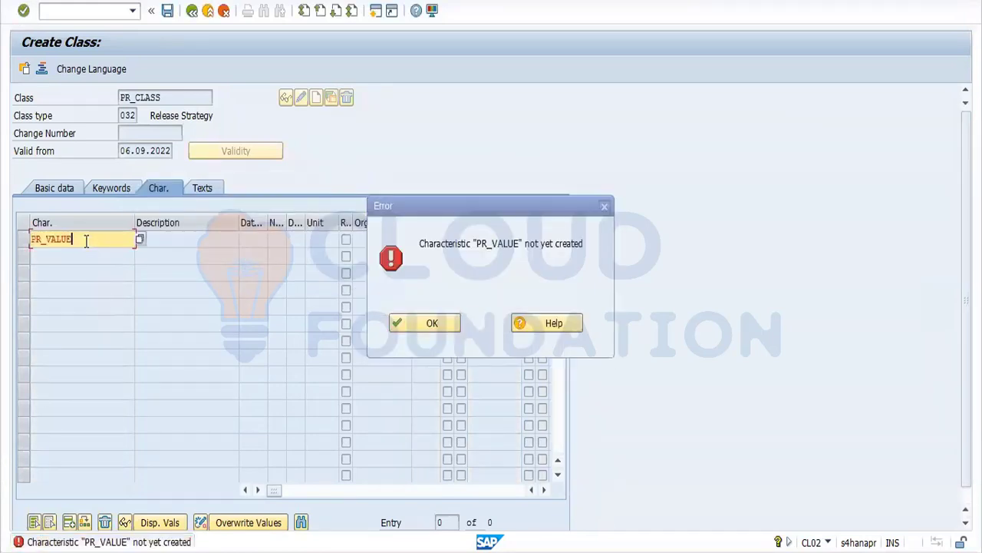
Step: Replace the first characteristic entry of the class with PR_PLANT
{"action": "key", "text": "BackSpace"}
{"action": "key", "text": "BackSpace"}
{"action": "key", "text": "BackSpace"}
{"action": "key", "text": "BackSpace"}
{"action": "key", "text": "BackSpace"}
{"action": "type", "text": "PLANT"}
{"action": "key", "text": "Return"}
Step: Assign PR_DOCTYPE as the second characteristic of the class
{"action": "left_click", "coordinate": [51, 256]}
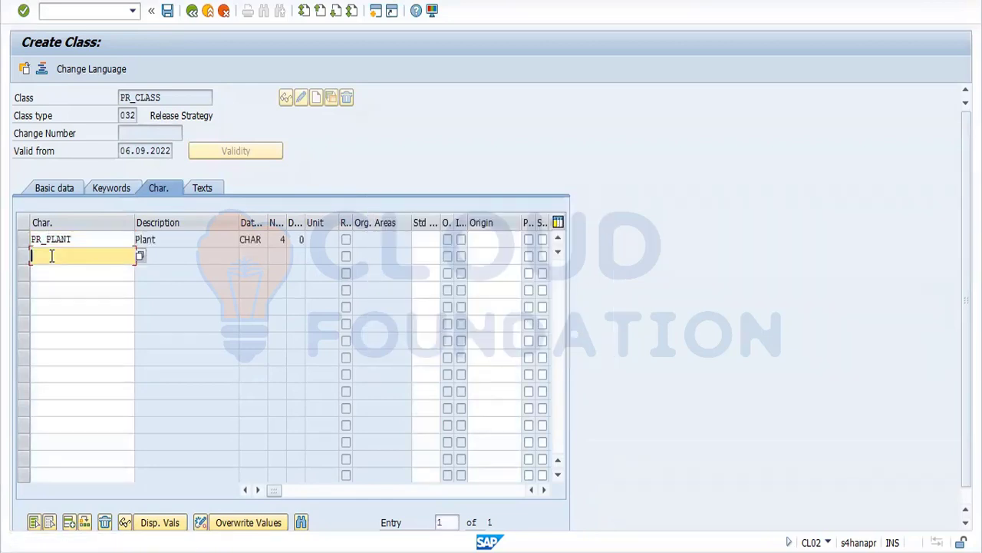
{"action": "type", "text": "PR_"}
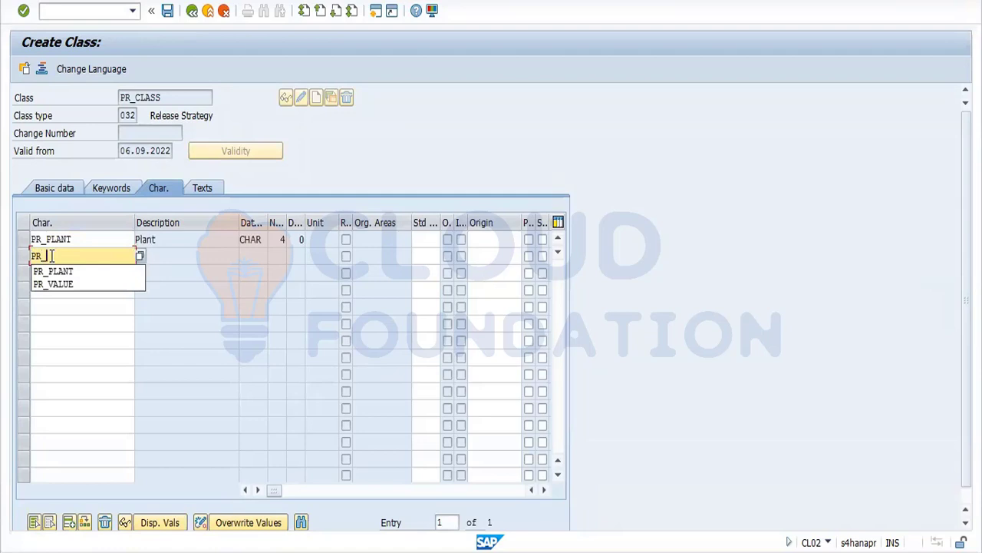
{"action": "type", "text": "DOCTYPE"}
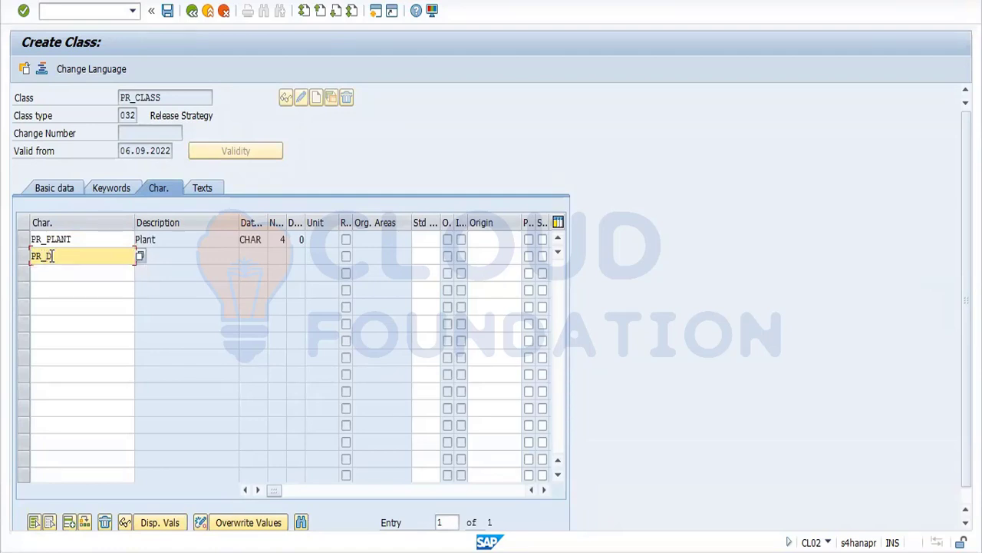
{"action": "key", "text": "Return"}
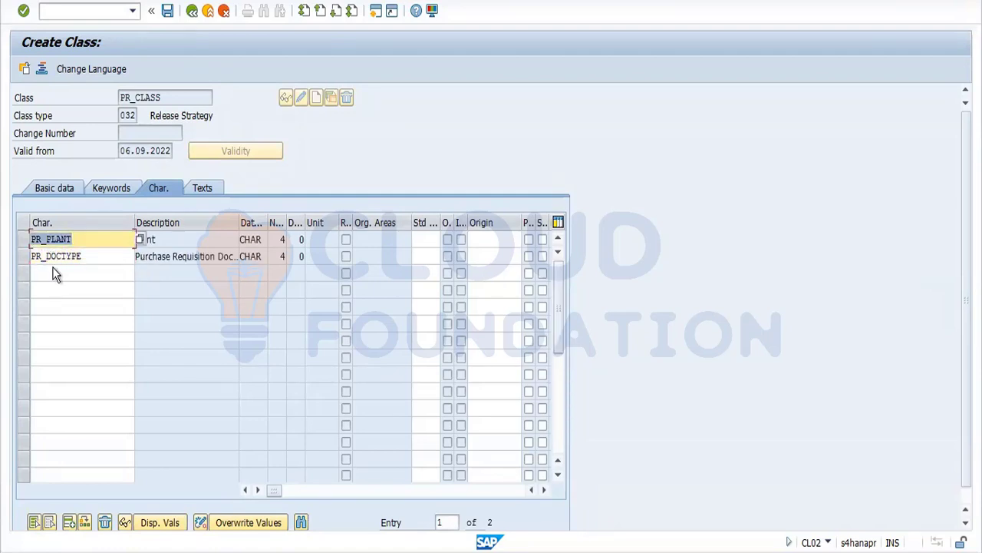
Step: Open the characteristic search help for the third row of the class
{"action": "left_click", "coordinate": [59, 273]}
{"action": "type", "text": "PR_"}
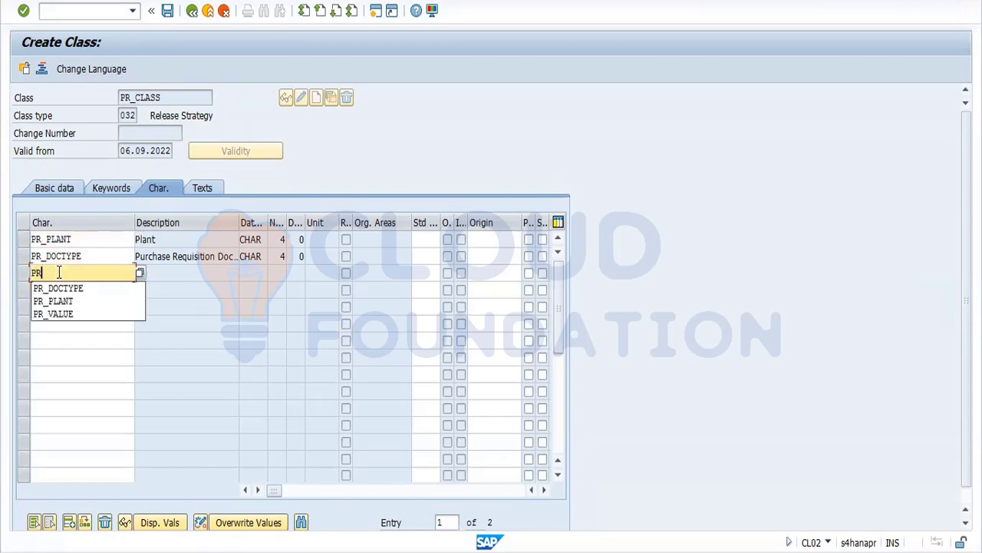
{"action": "type", "text": "V"}
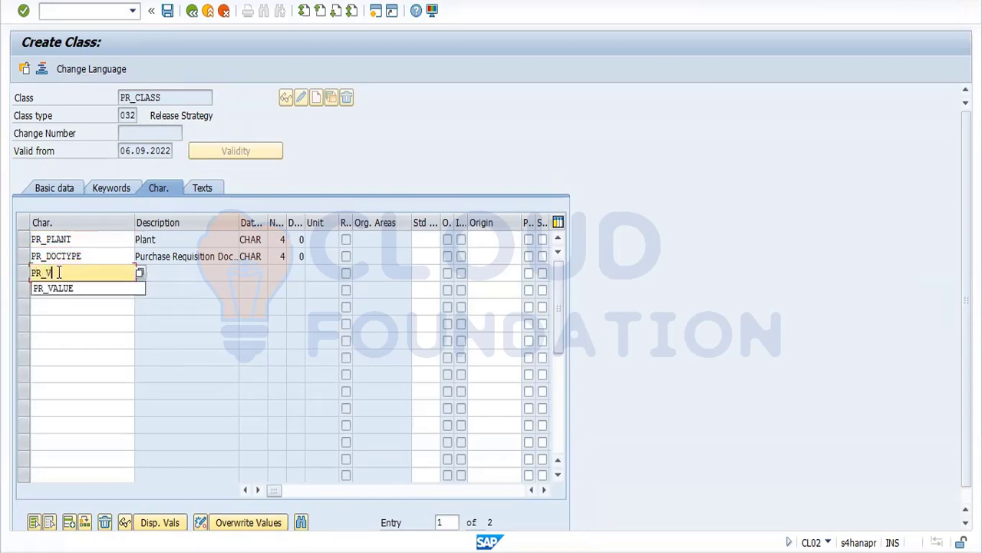
{"action": "type", "text": "A"}
{"action": "left_click", "coordinate": [138, 274]}
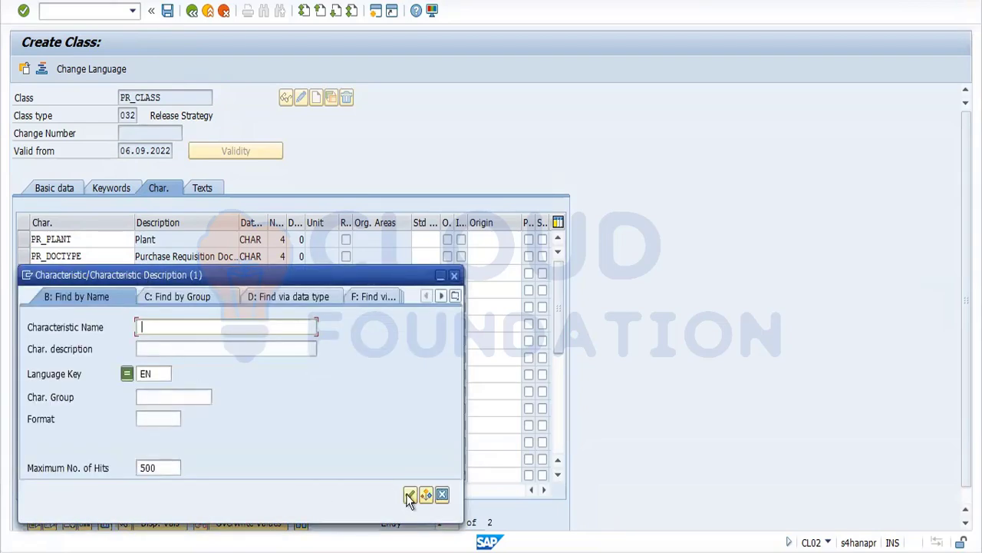
Step: List the characteristics without a filter and search the list for PR*VA*
{"action": "left_click", "coordinate": [410, 495]}
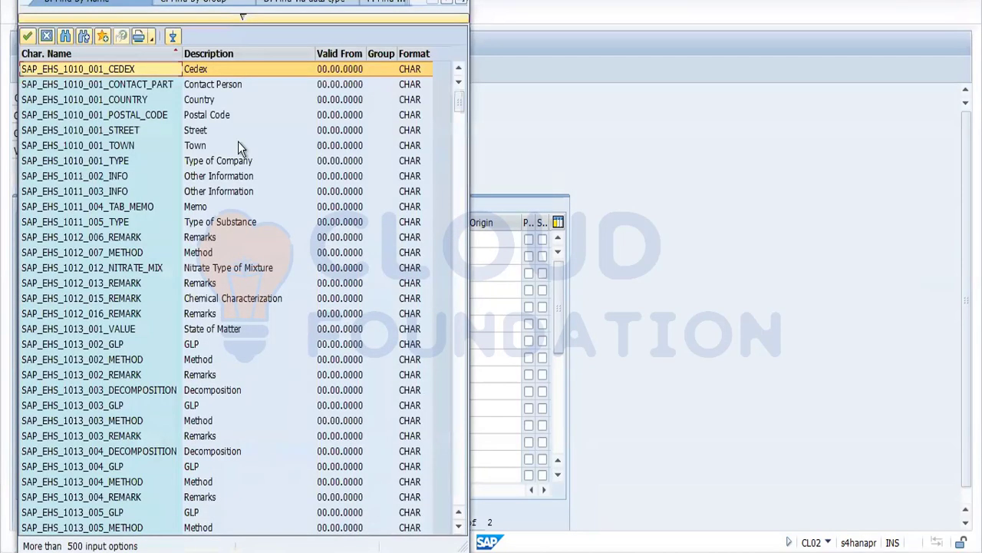
{"action": "left_click", "coordinate": [67, 36]}
{"action": "type", "text": "PR"}
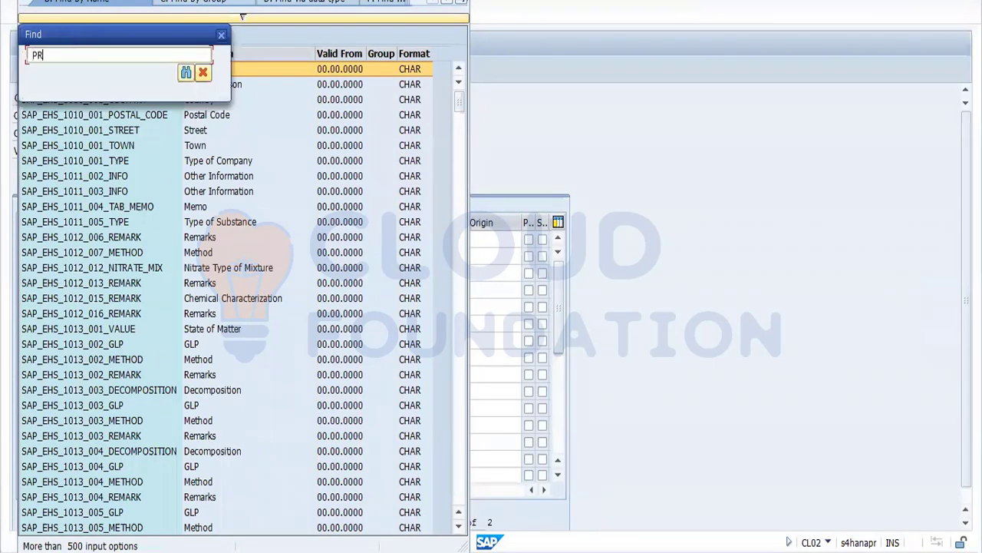
{"action": "type", "text": "*VALUE"}
{"action": "key", "text": "BackSpace"}
{"action": "key", "text": "BackSpace"}
{"action": "key", "text": "BackSpace"}
{"action": "type", "text": "*"}
{"action": "key", "text": "Return"}
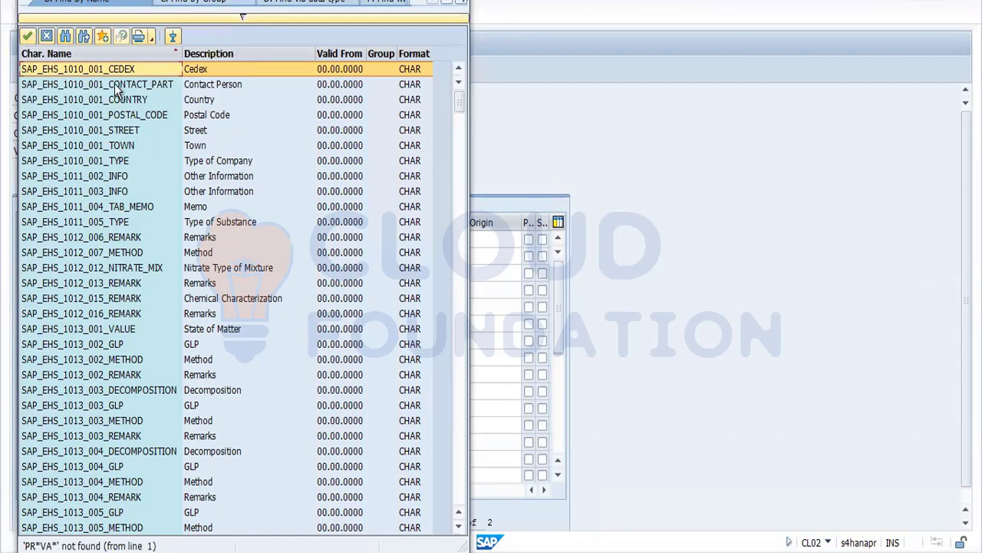
Step: Restrict the search to characteristic names matching PR* and choose PR_VALUES for the third row
{"action": "left_click", "coordinate": [236, 18]}
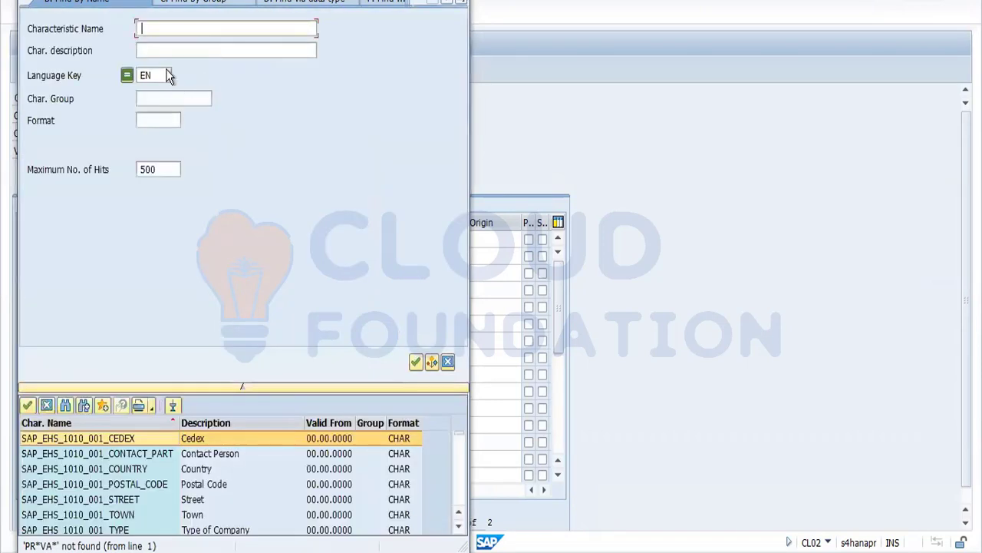
{"action": "type", "text": "PR*"}
{"action": "left_click", "coordinate": [415, 362]}
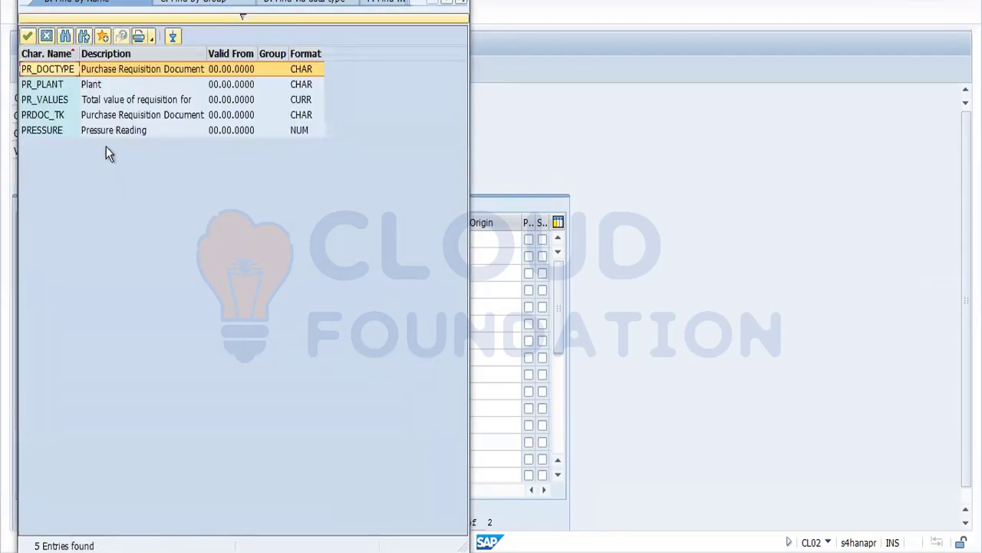
{"action": "double_click", "coordinate": [138, 107]}
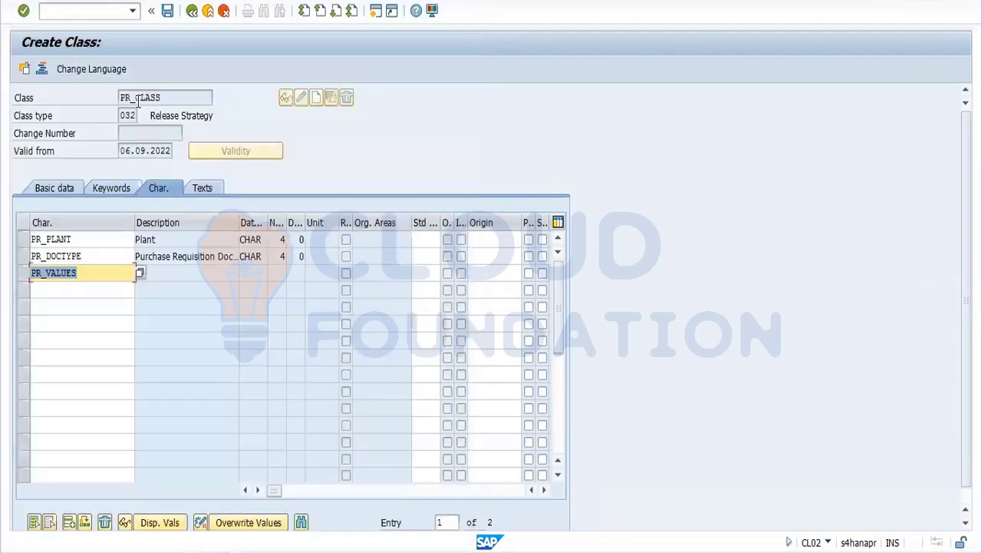
Step: Confirm the third characteristic of the class and save PR_CLASS
{"action": "key", "text": "Return"}
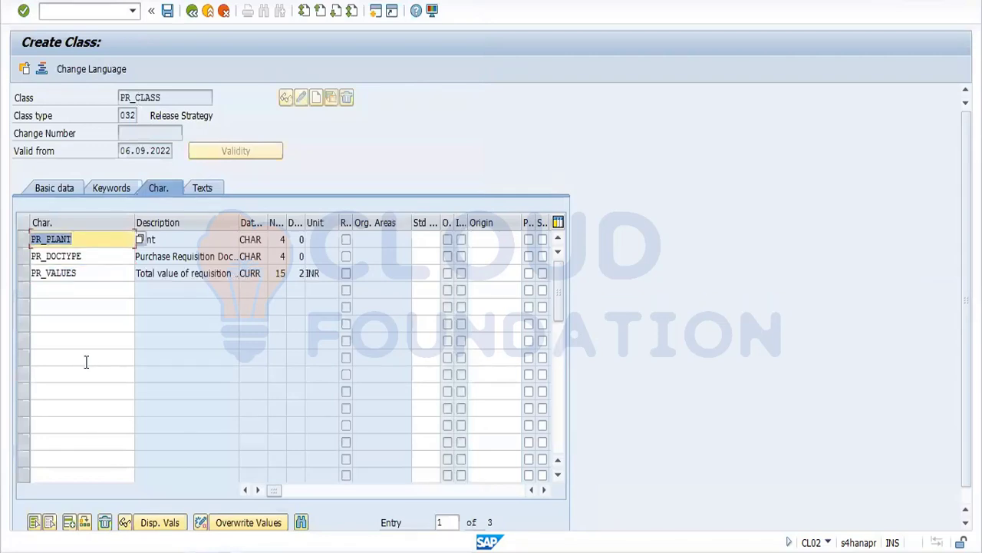
{"action": "left_click", "coordinate": [168, 11]}
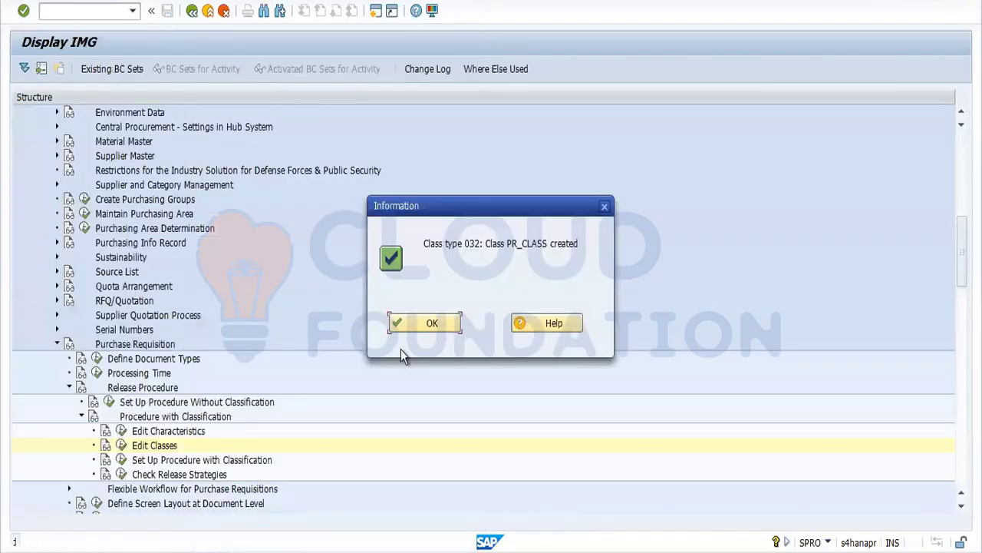
{"action": "left_click", "coordinate": [422, 324]}
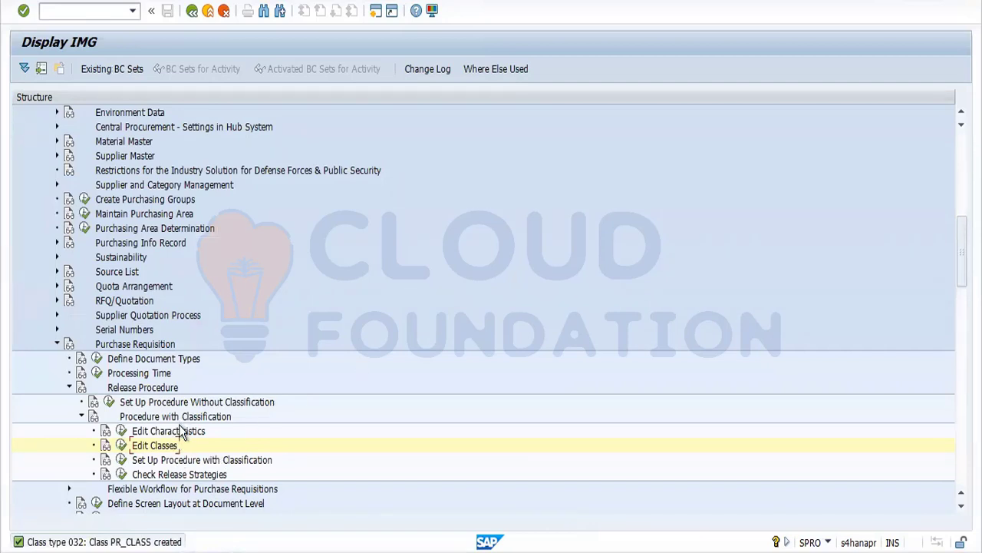
Step: Open the Release Groups activity of Set Up Procedure with Classification for purchase requisitions
{"action": "left_click", "coordinate": [122, 461]}
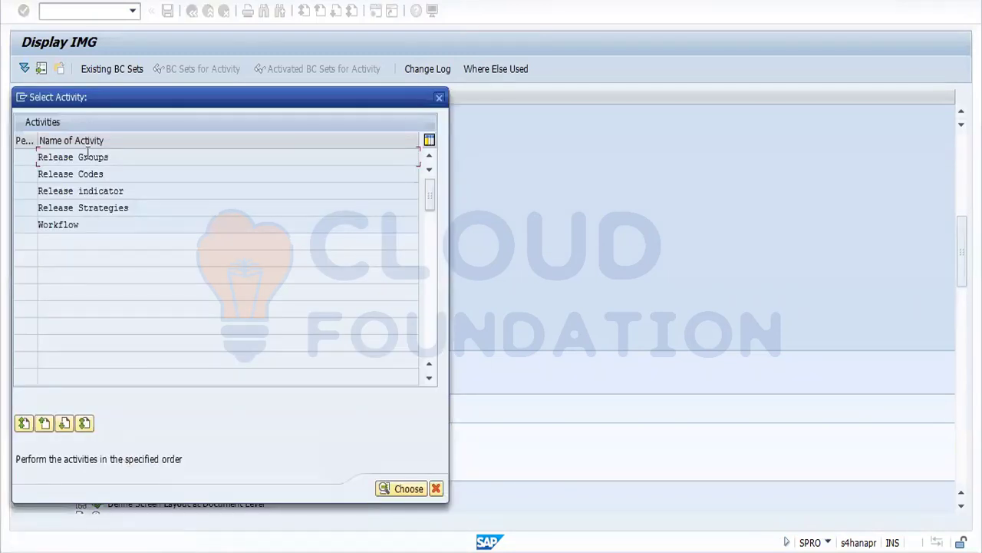
{"action": "double_click", "coordinate": [61, 159]}
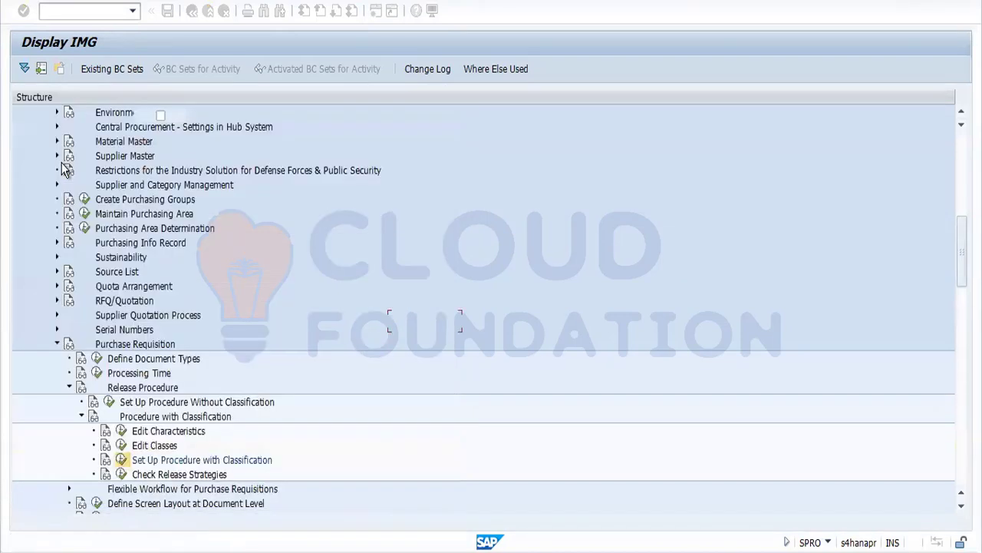
{"action": "left_click", "coordinate": [434, 322]}
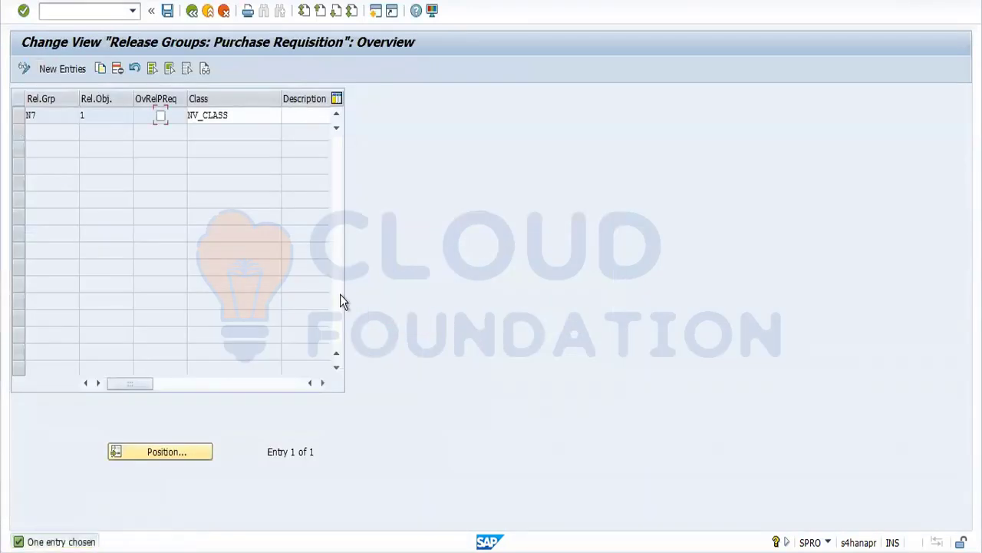
{"action": "left_click", "coordinate": [24, 110]}
{"action": "left_click", "coordinate": [24, 110]}
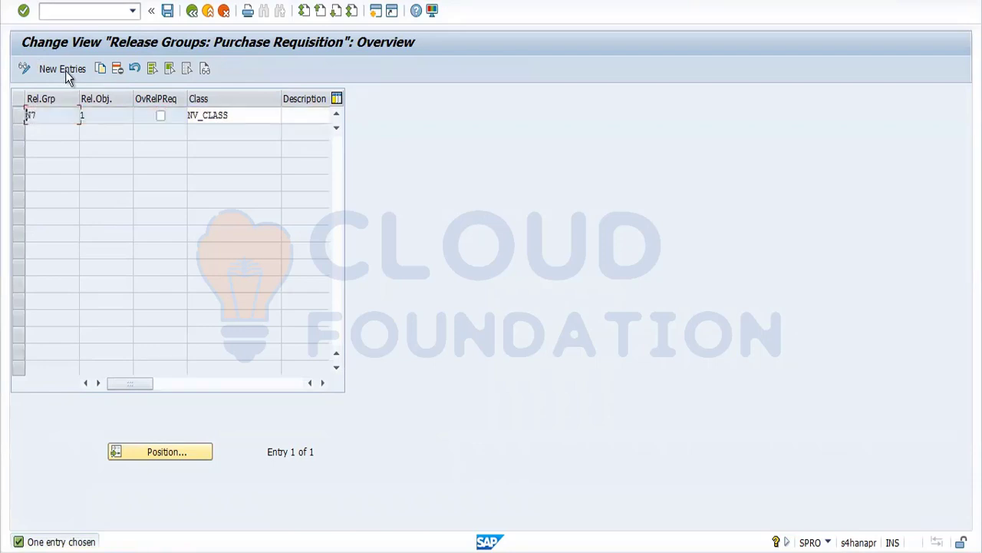
Step: Delete the existing release group N7 with class NV_CLASS and save the deletion in the proposed customizing request
{"action": "left_click", "coordinate": [19, 114]}
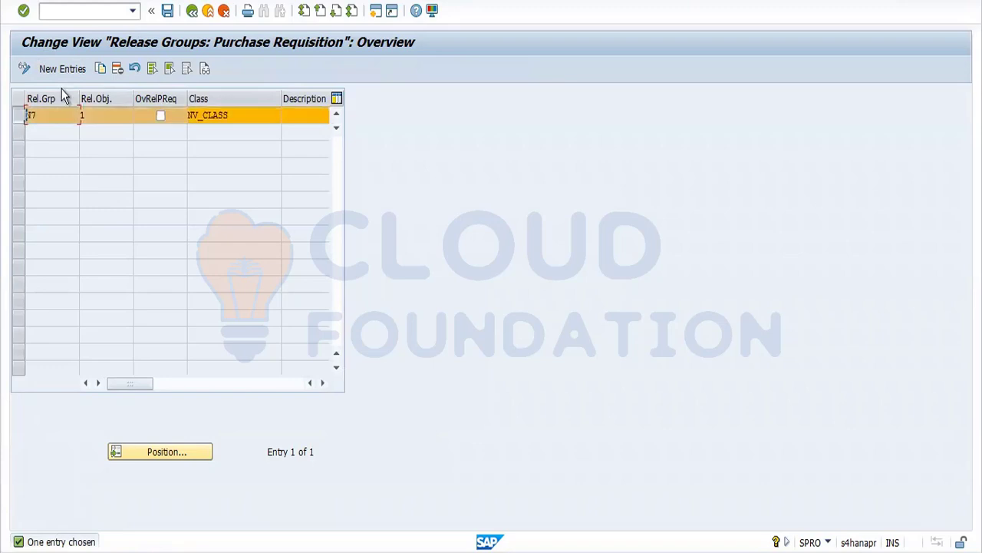
{"action": "left_click", "coordinate": [117, 69]}
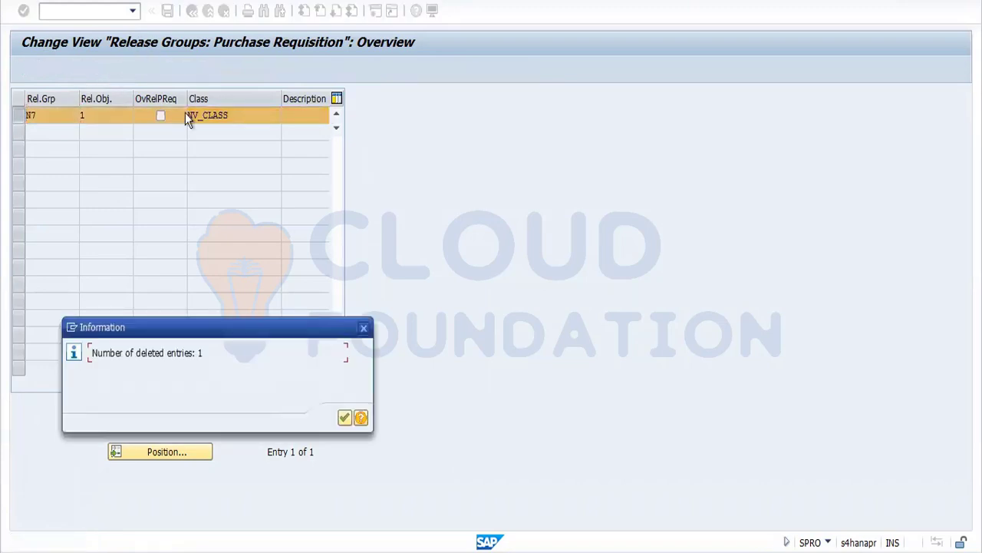
{"action": "left_click", "coordinate": [343, 416]}
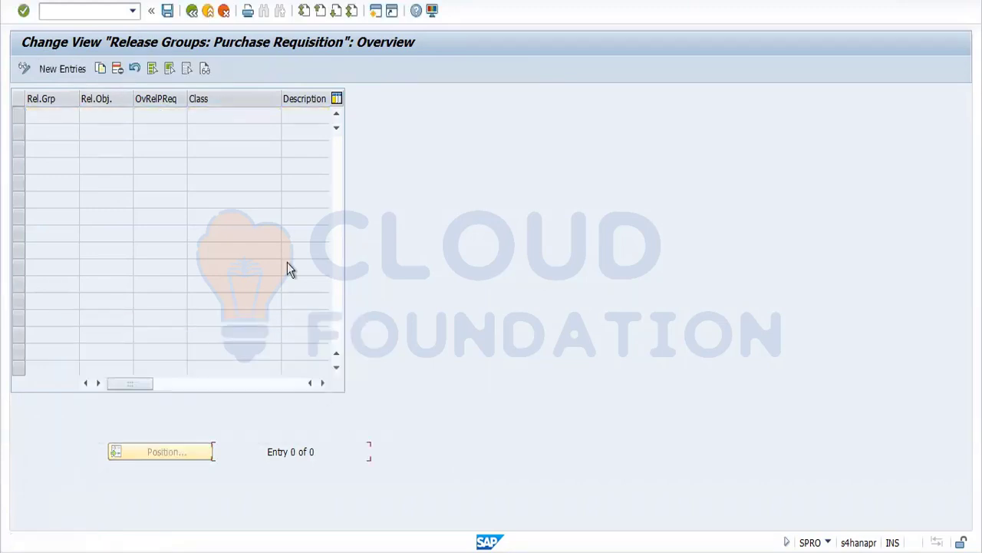
{"action": "left_click", "coordinate": [168, 11]}
{"action": "left_click", "coordinate": [214, 241]}
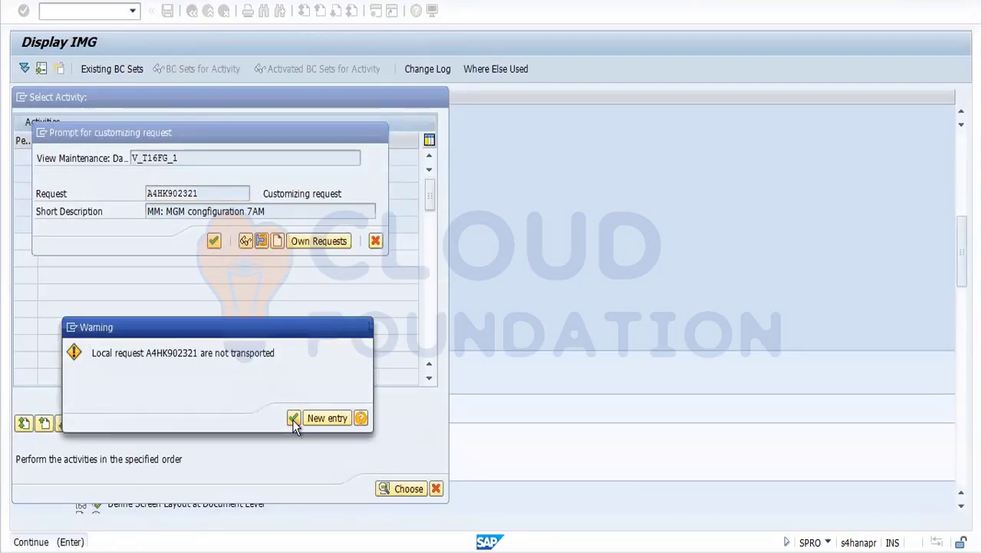
{"action": "left_click", "coordinate": [293, 417]}
{"action": "left_click", "coordinate": [442, 322]}
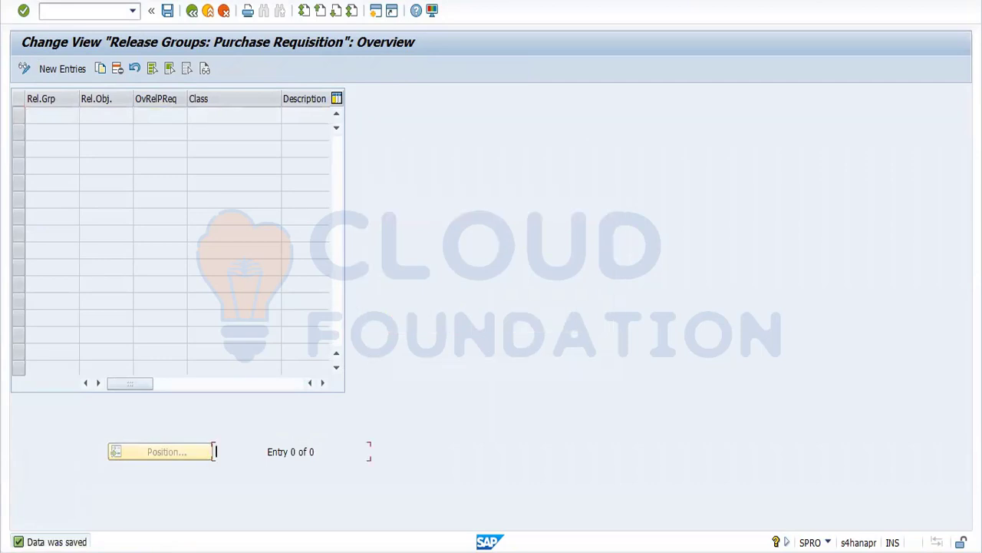
Step: Add a new release group F1 with class PR_CLASS and enable overall release of the purchase requisition for it
{"action": "left_click", "coordinate": [54, 68]}
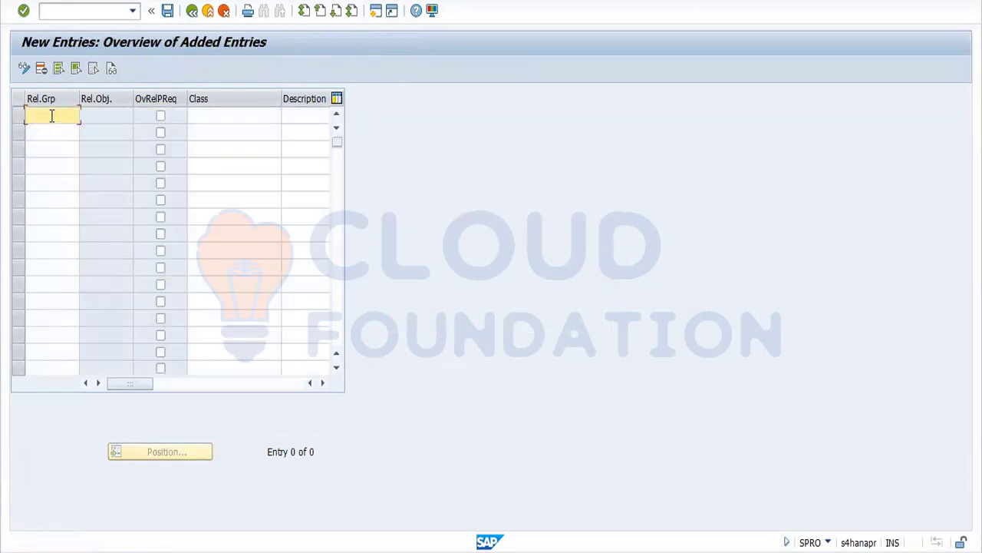
{"action": "type", "text": "F1"}
{"action": "key", "text": "Tab"}
{"action": "key", "text": "Tab"}
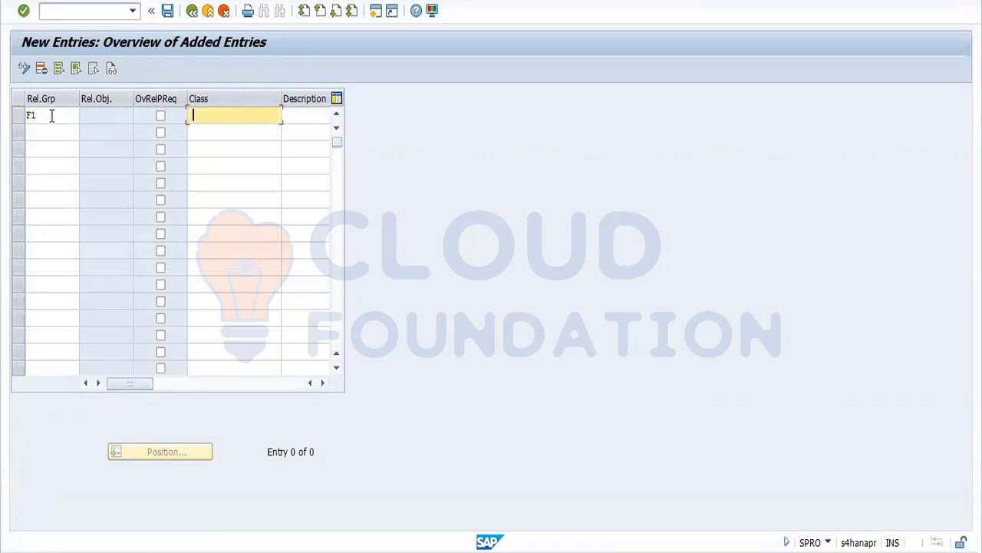
{"action": "type", "text": "PR_CLASS"}
{"action": "key", "text": "Return"}
{"action": "left_click", "coordinate": [436, 329]}
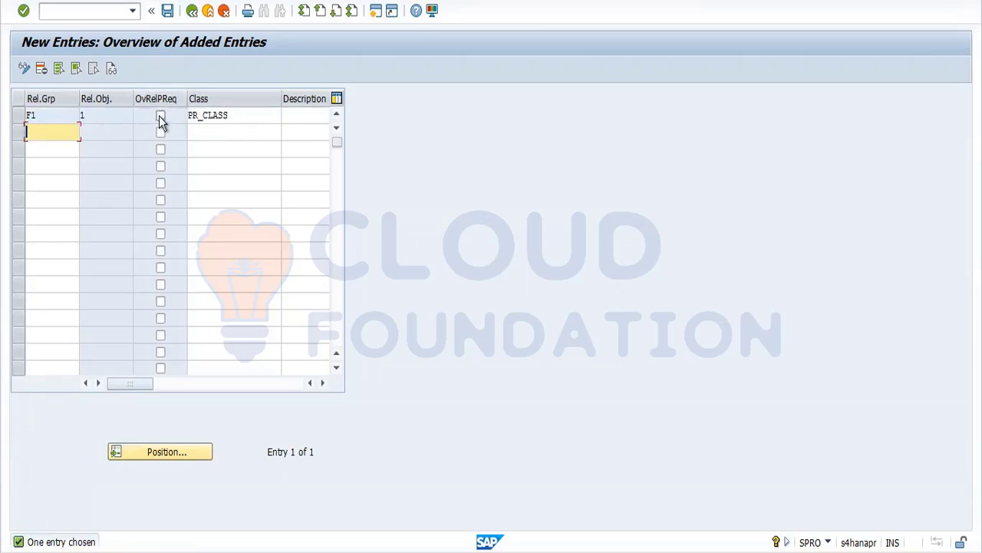
{"action": "left_click", "coordinate": [160, 116]}
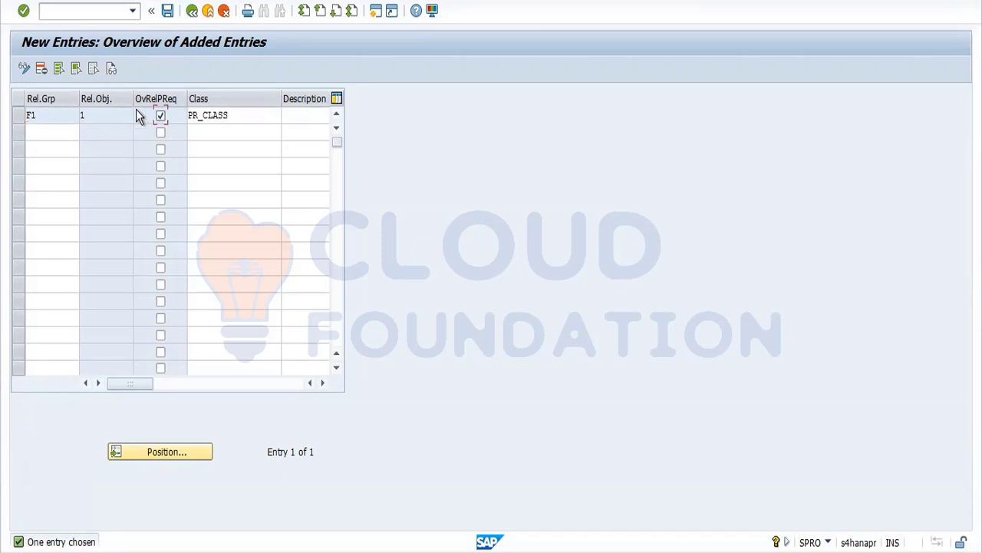
{"action": "key", "text": "alt+Tab"}
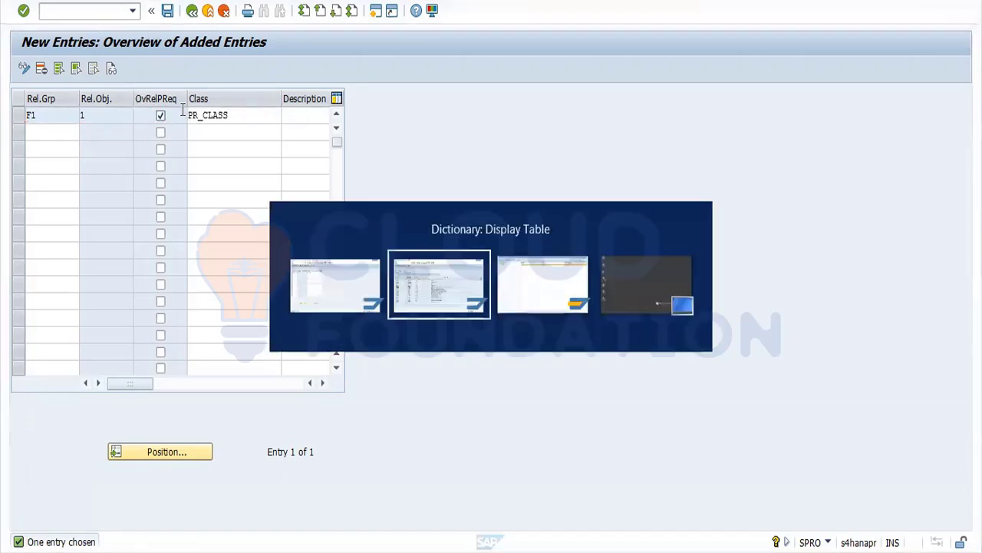
{"action": "key", "text": "alt+Tab"}
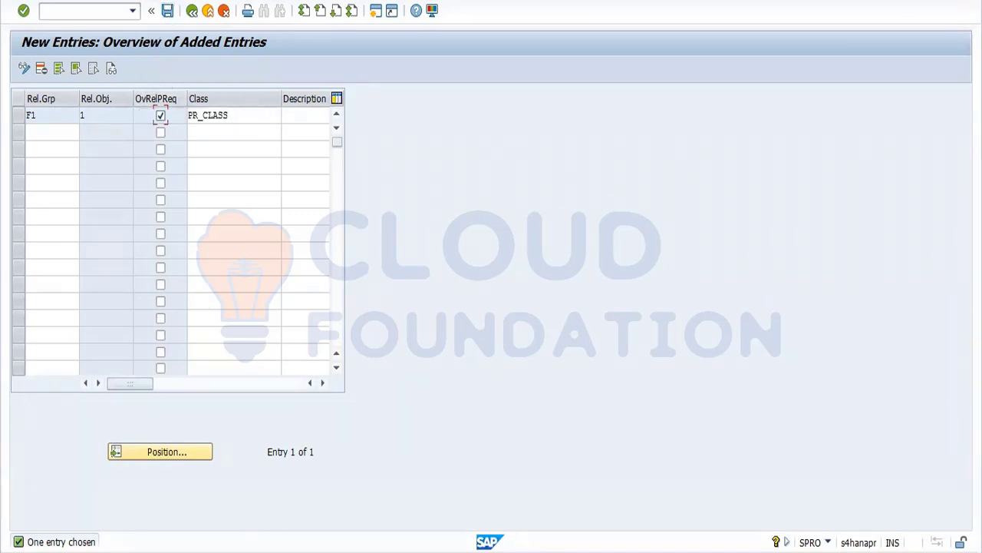
{"action": "left_click", "coordinate": [204, 550]}
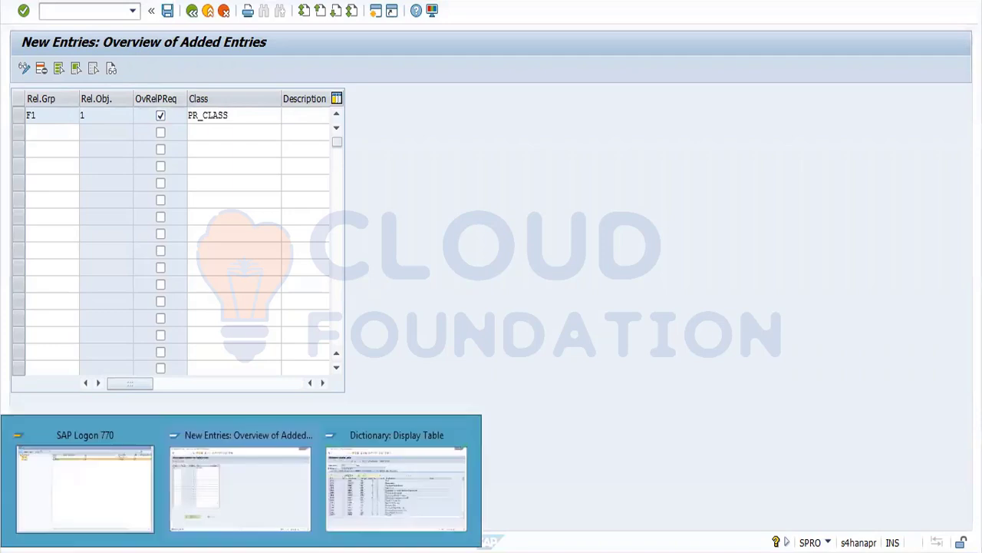
{"action": "left_click", "coordinate": [230, 497]}
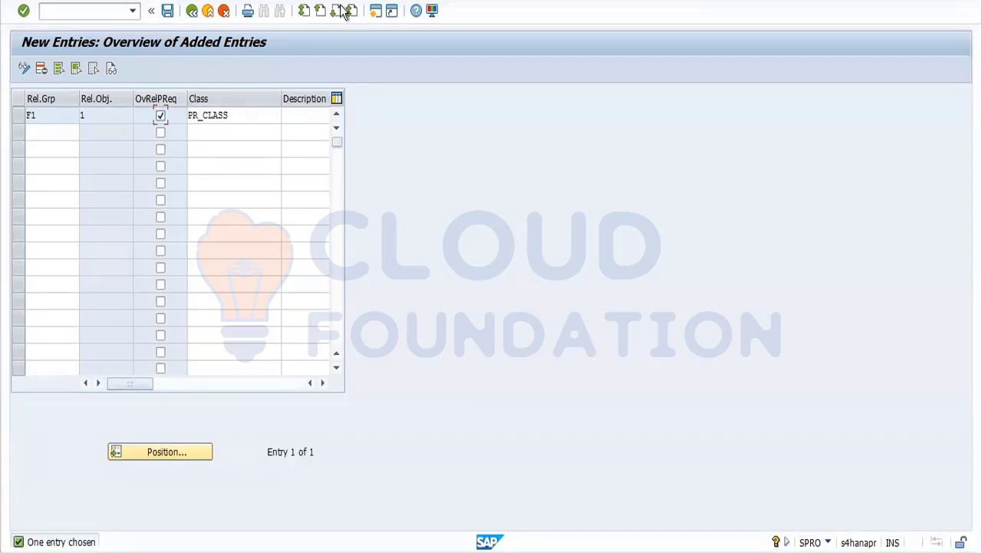
Step: Check the class name PR_CLASS in transaction CL02 in a new session and return to the release group entries
{"action": "left_click", "coordinate": [375, 11]}
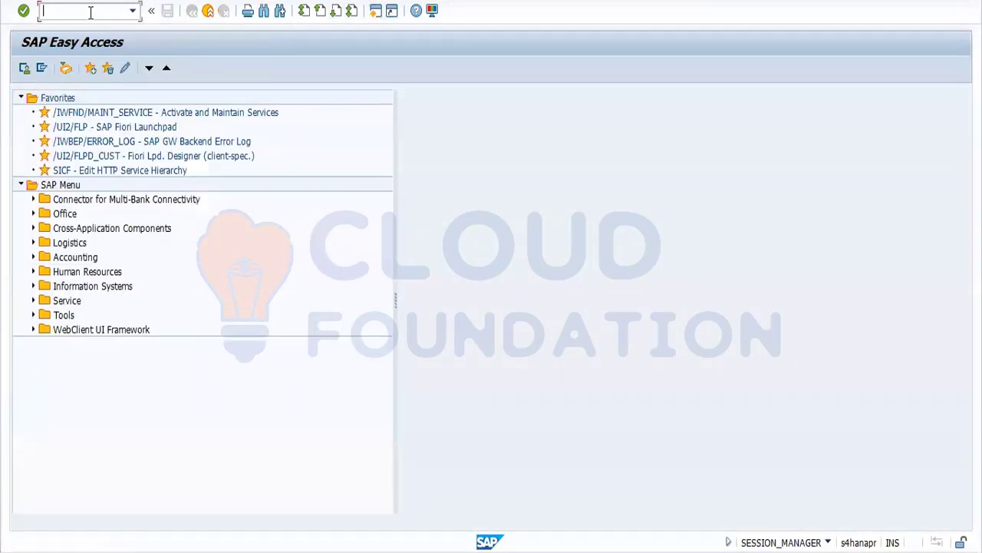
{"action": "type", "text": "CL02"}
{"action": "key", "text": "Return"}
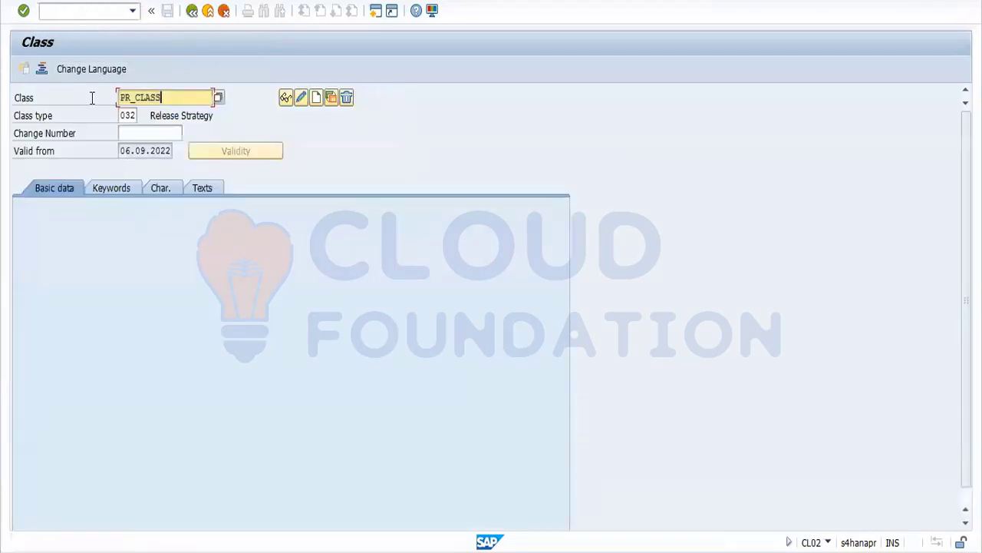
{"action": "left_click_drag", "start_coordinate": [163, 97], "coordinate": [64, 97]}
{"action": "key", "text": "alt+Tab"}
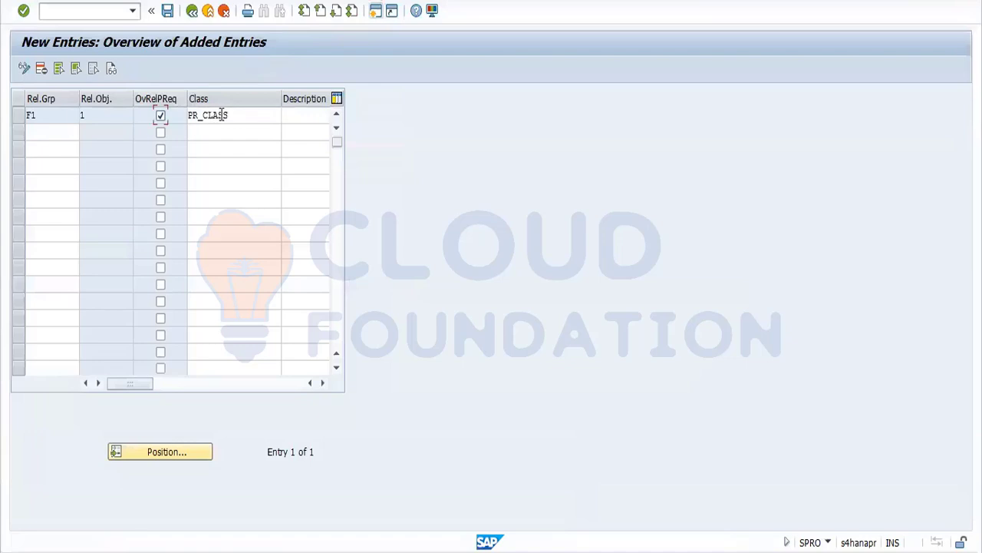
Step: Save release group F1 and return to the list of release procedure activities
{"action": "left_click", "coordinate": [167, 11]}
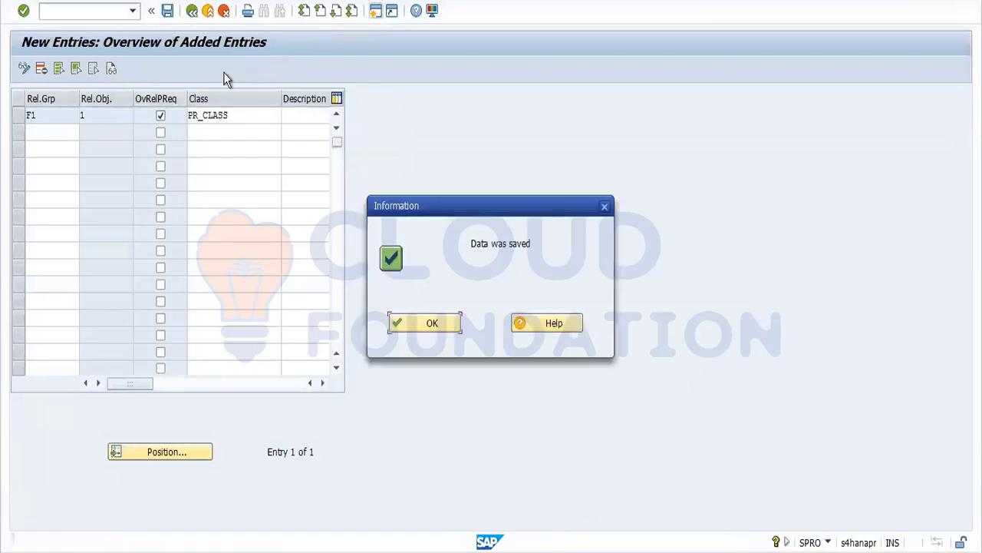
{"action": "left_click", "coordinate": [452, 323]}
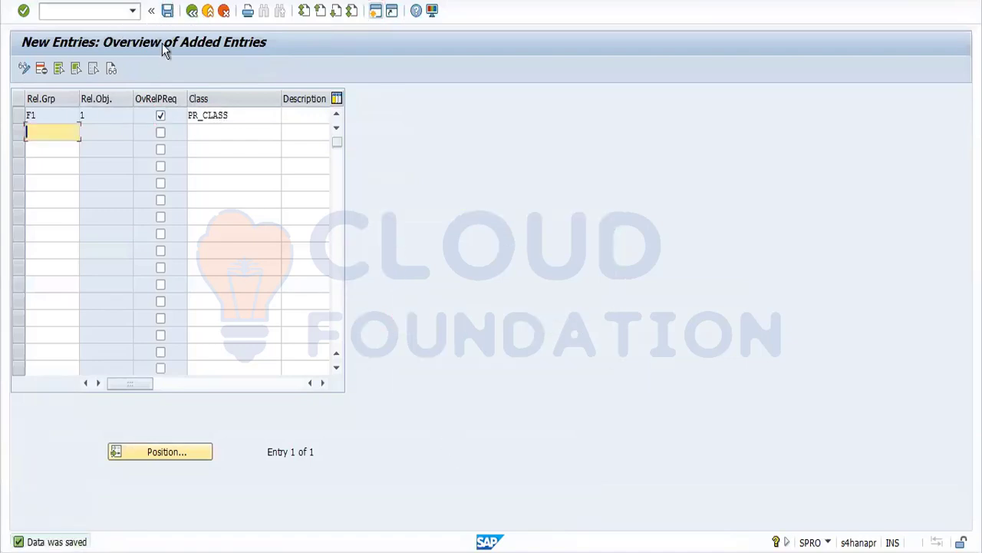
{"action": "left_click", "coordinate": [191, 11]}
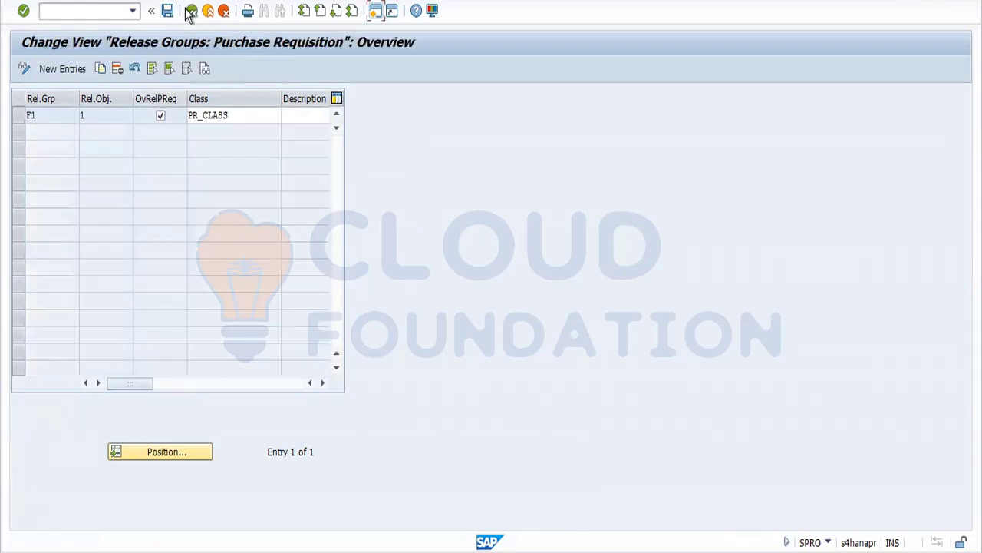
{"action": "left_click", "coordinate": [191, 11]}
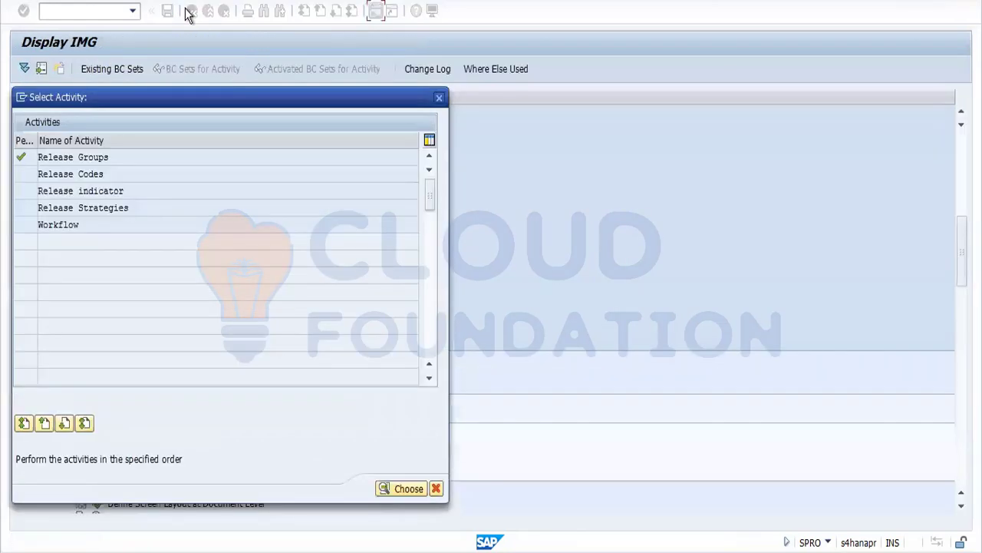
Step: Open the Release Codes activity and add a new entry for group F1 with code A1 and description CLERK
{"action": "double_click", "coordinate": [83, 172]}
{"action": "left_click", "coordinate": [447, 325]}
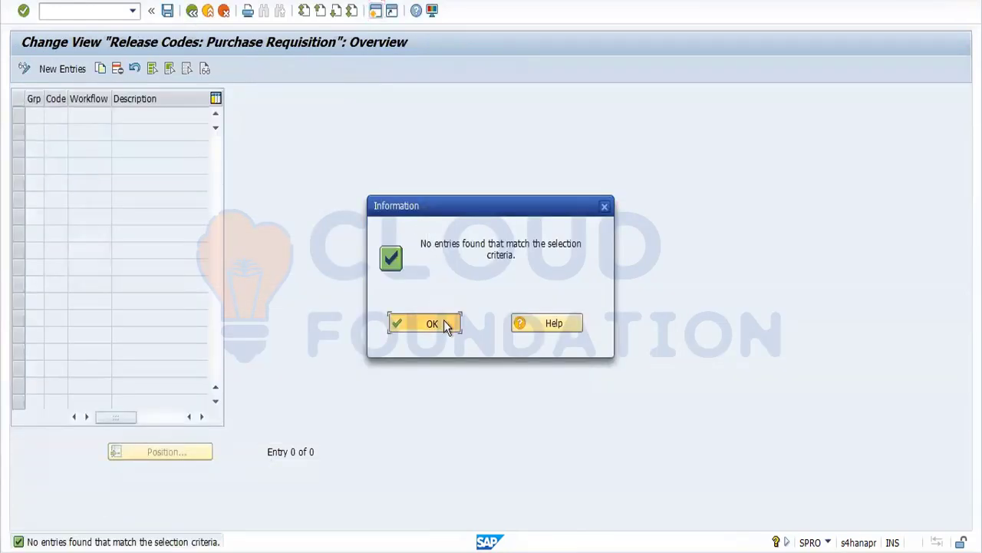
{"action": "left_click", "coordinate": [71, 72]}
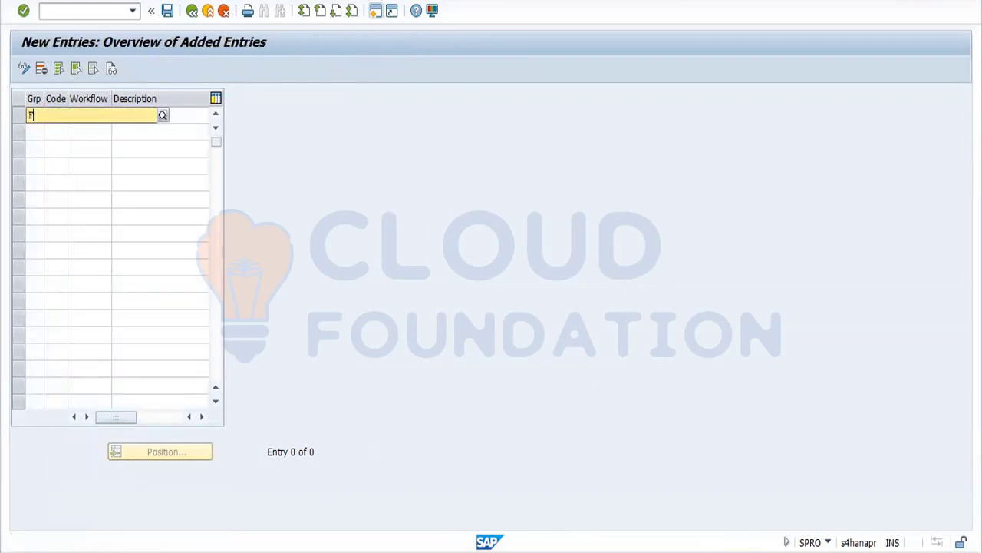
{"action": "type", "text": "F1A"}
{"action": "type", "text": "1"}
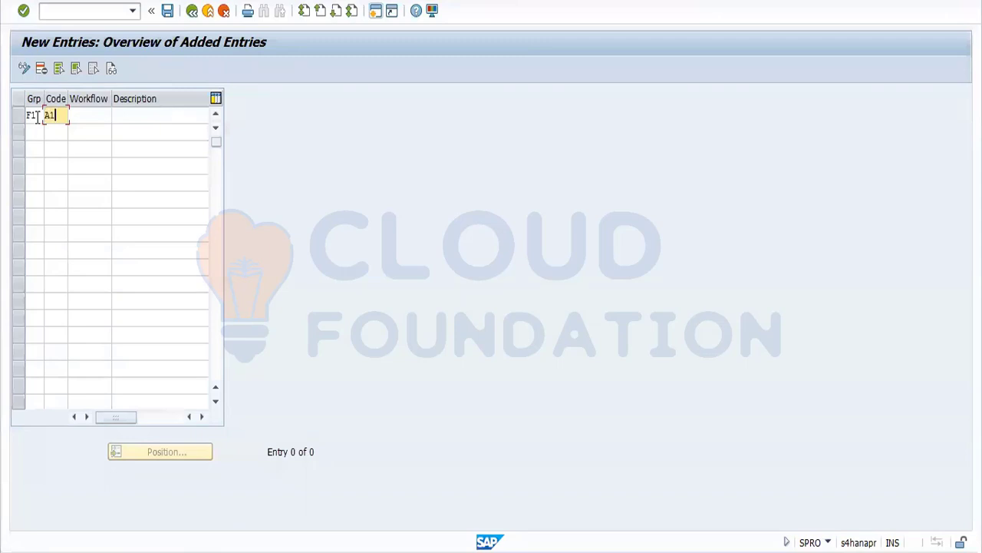
{"action": "type", "text": "CLERK"}
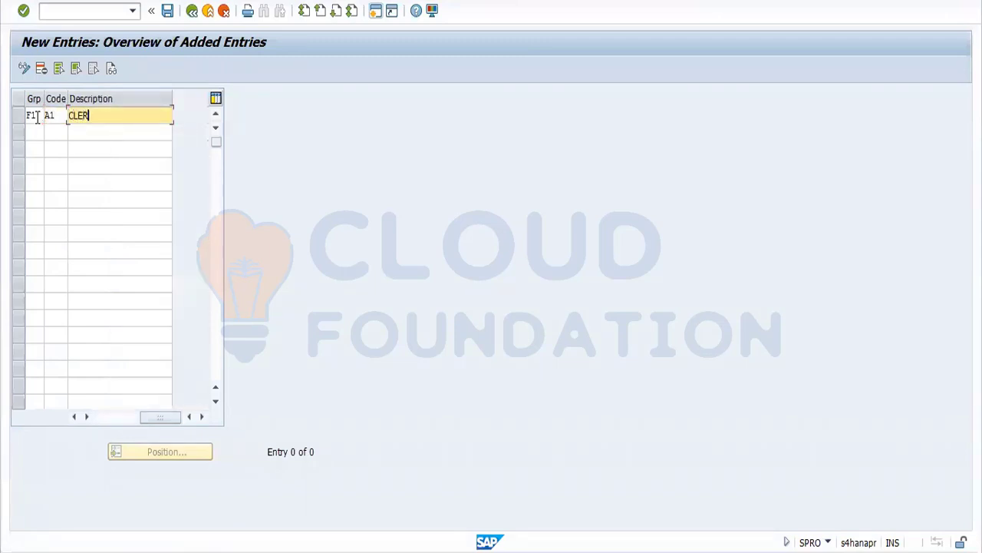
Step: Add a second release code for group F1 with code A2 and description Sr clerk
{"action": "left_click", "coordinate": [33, 136]}
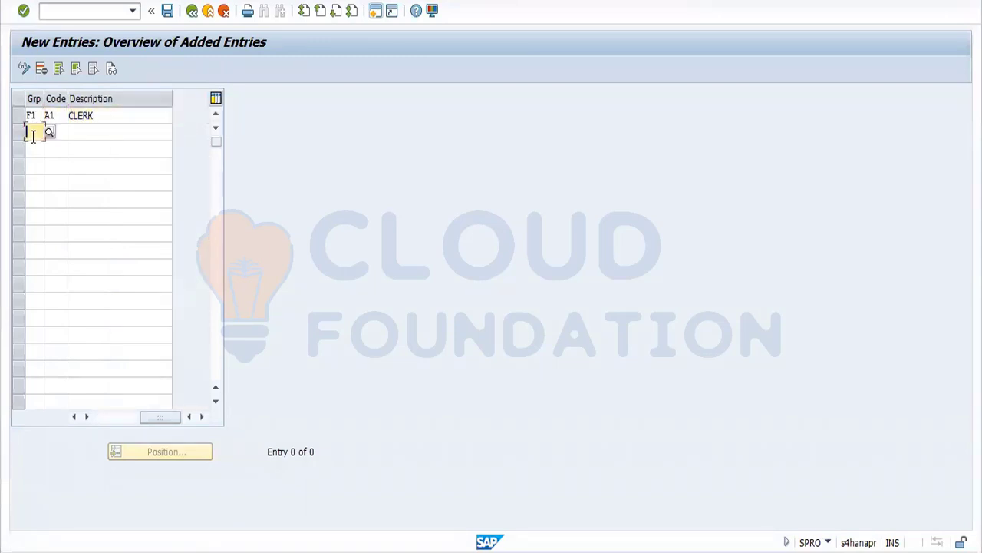
{"action": "type", "text": "F1"}
{"action": "type", "text": "A"}
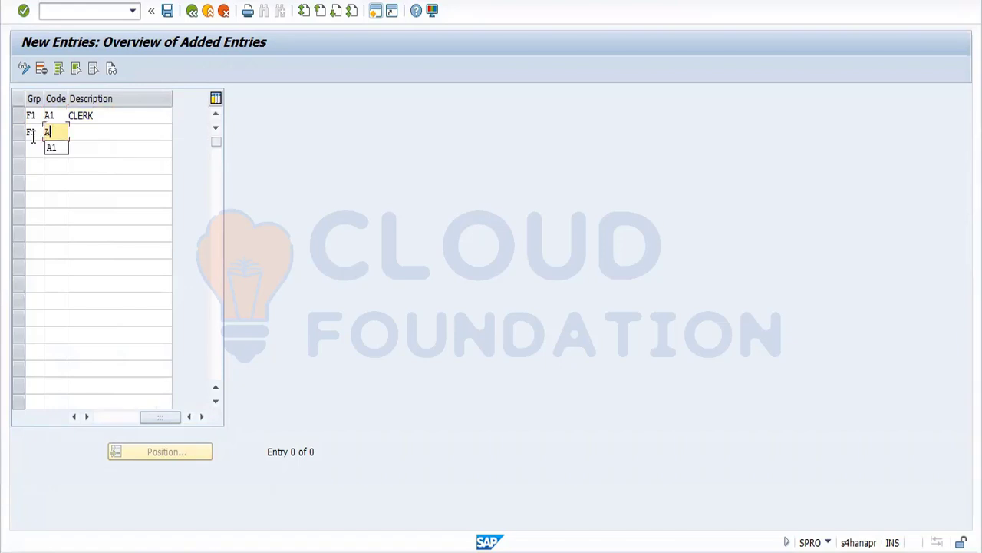
{"action": "type", "text": "1"}
{"action": "key", "text": "Tab"}
{"action": "key", "text": "Tab"}
{"action": "type", "text": "Sr clerk"}
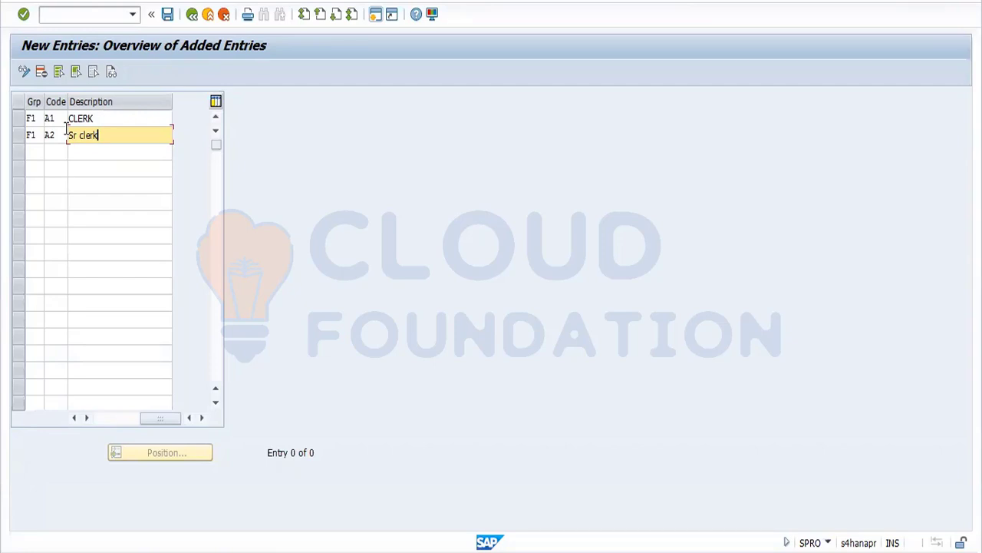
Step: Add a third release code for group F1 with code A3 and description Mgr, and confirm the entries
{"action": "left_click", "coordinate": [30, 150]}
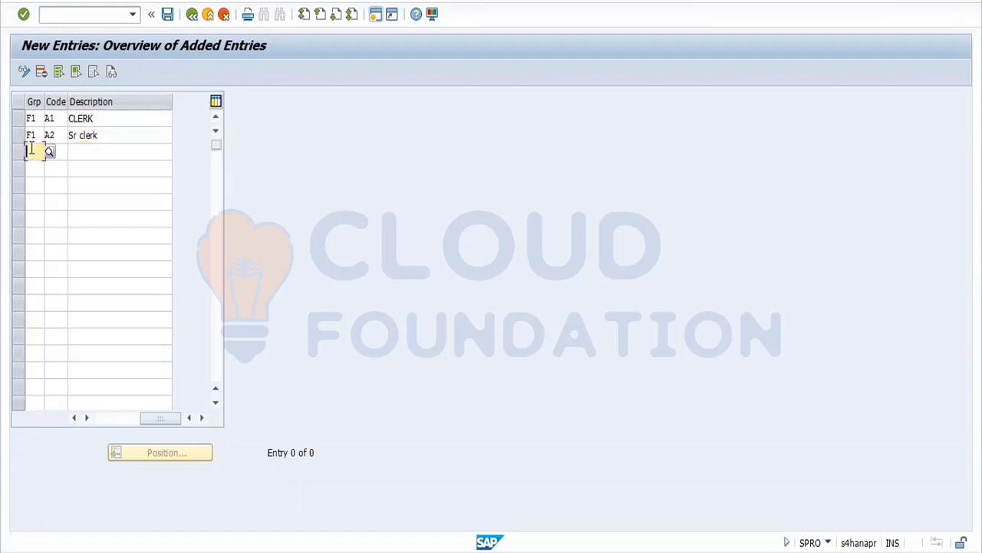
{"action": "type", "text": "F1"}
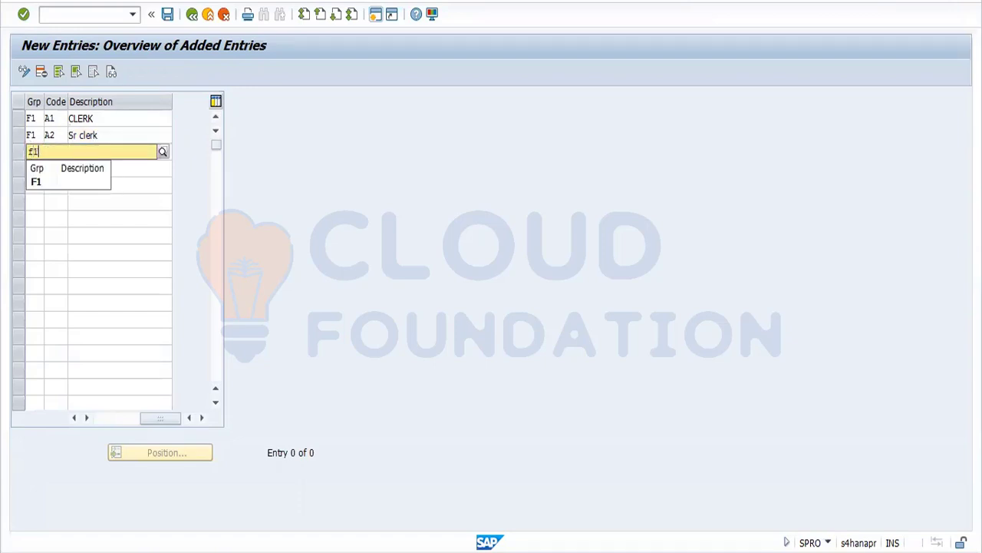
{"action": "key", "text": "Tab"}
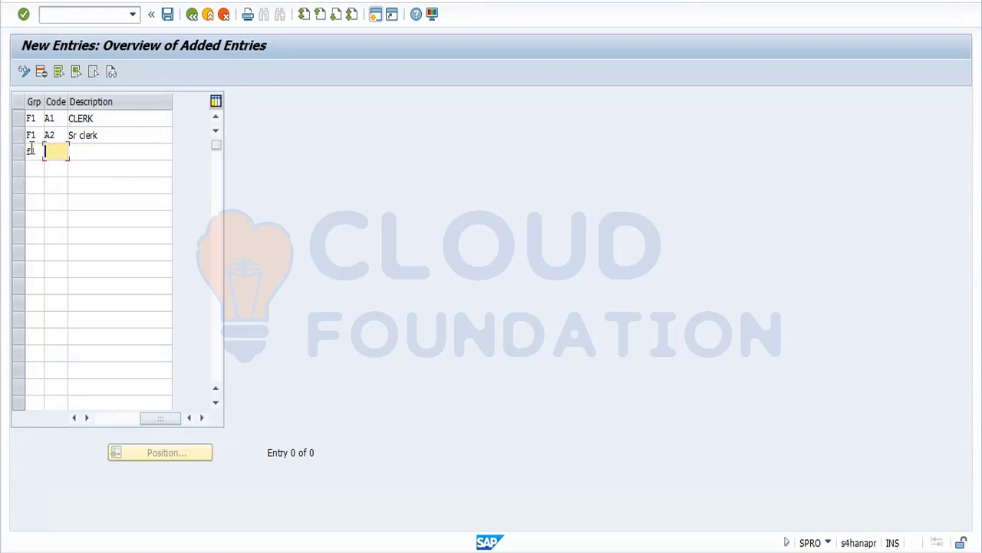
{"action": "type", "text": "a3"}
{"action": "key", "text": "Tab"}
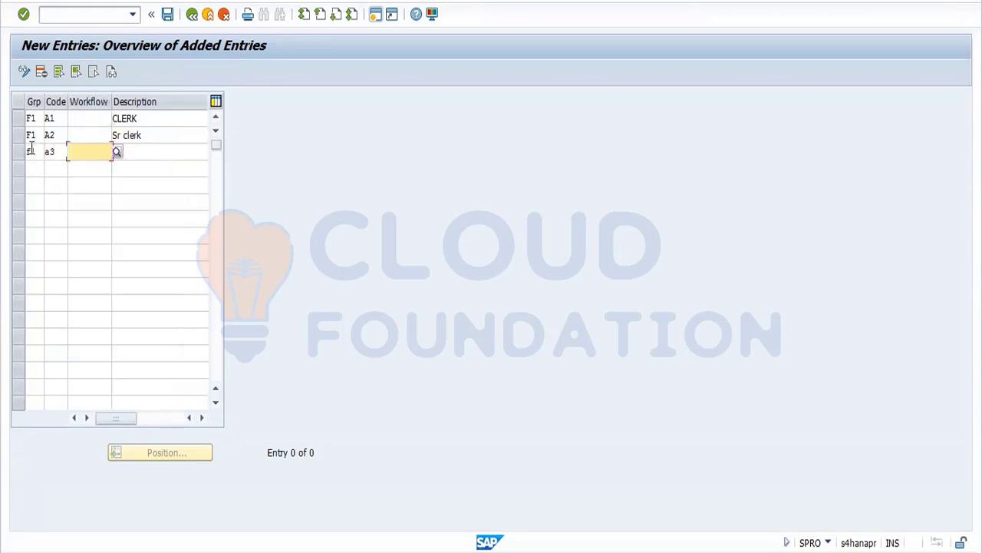
{"action": "key", "text": "Tab"}
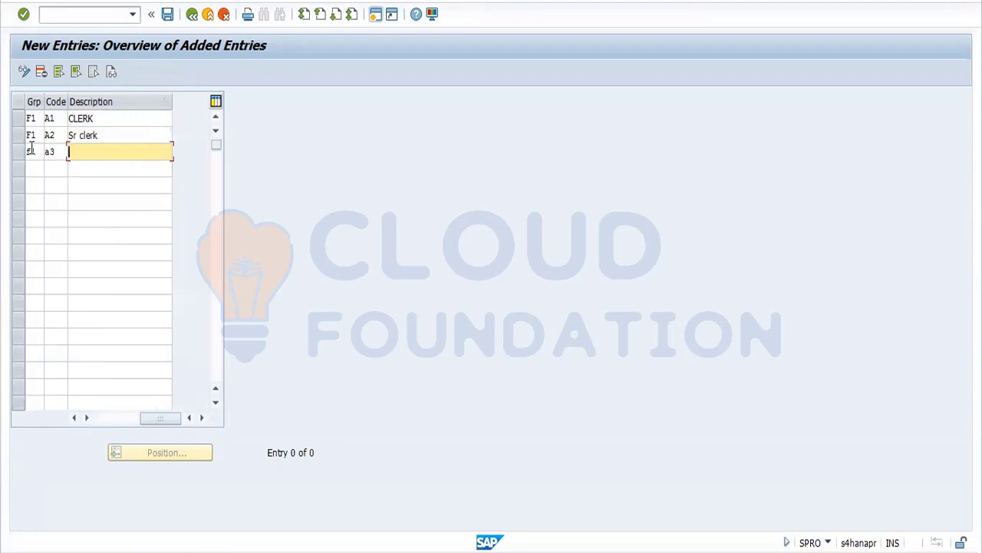
{"action": "type", "text": "Mgr"}
{"action": "key", "text": "Return"}
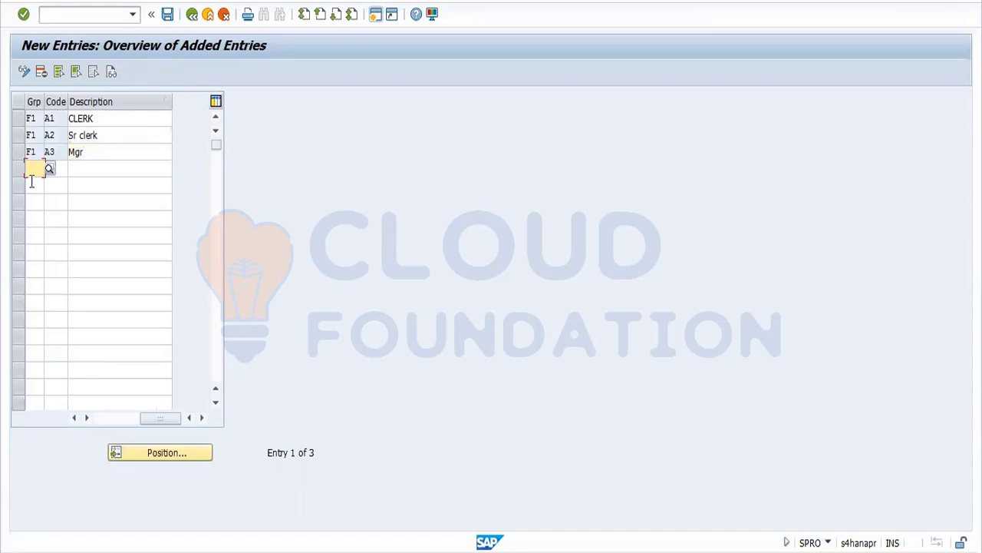
Step: Add a fourth release code for group F1 with code A4 and description FI Mgr, and confirm the entries
{"action": "type", "text": "f1"}
{"action": "key", "text": "Tab"}
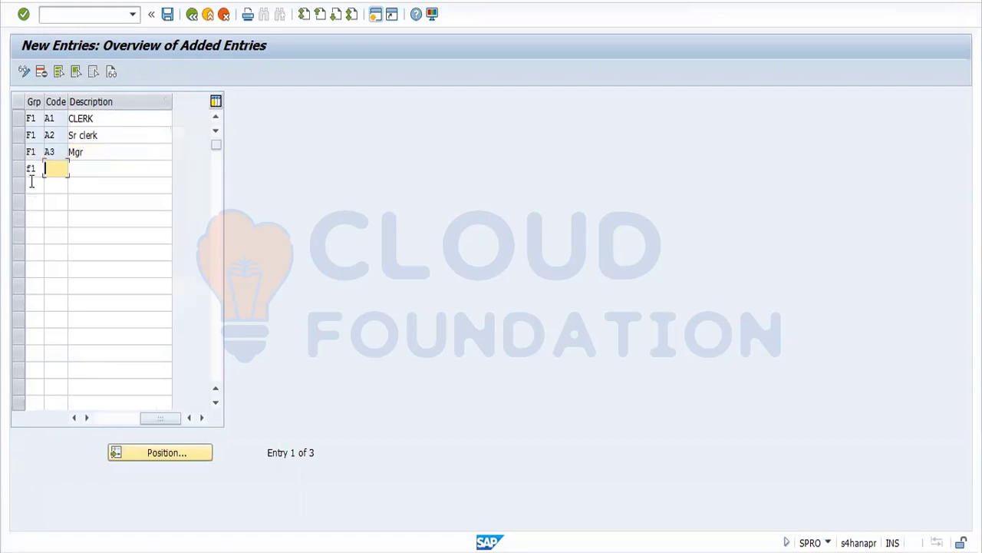
{"action": "type", "text": "a4"}
{"action": "key", "text": "Tab"}
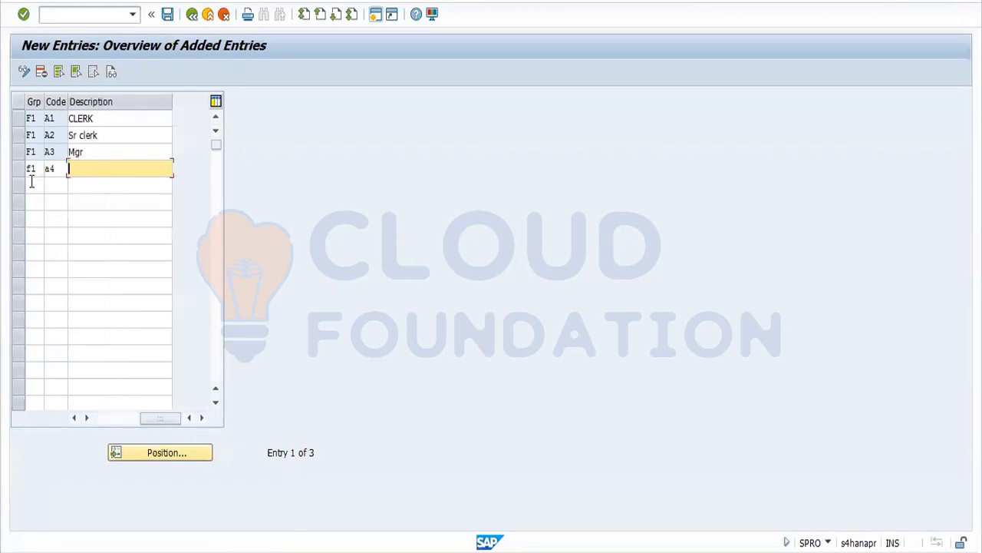
{"action": "type", "text": "FI"}
{"action": "type", "text": "Mgr"}
{"action": "left_click", "coordinate": [32, 182]}
{"action": "key", "text": "Return"}
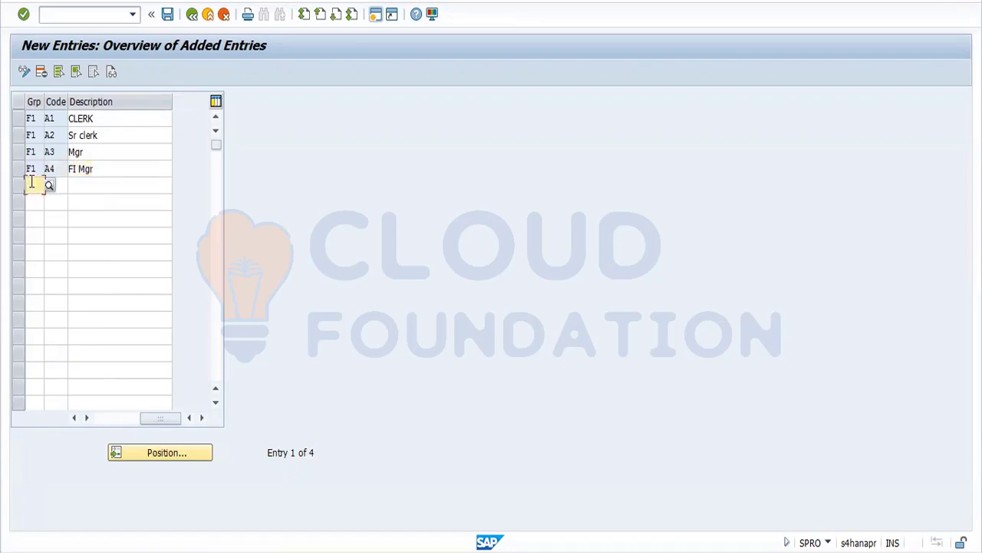
Step: Save the release codes to the proposed customizing request, accepting the local request
{"action": "left_click", "coordinate": [169, 14]}
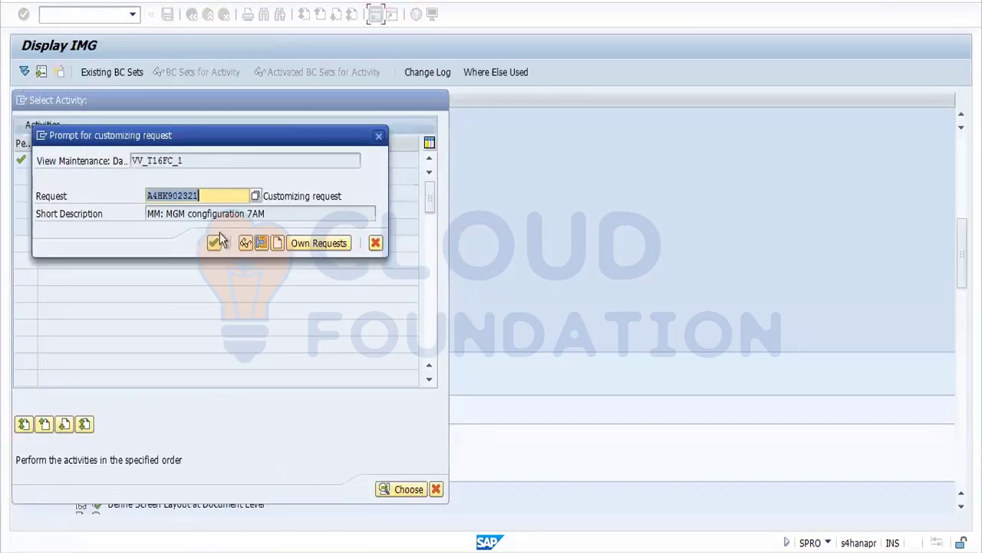
{"action": "left_click", "coordinate": [218, 238]}
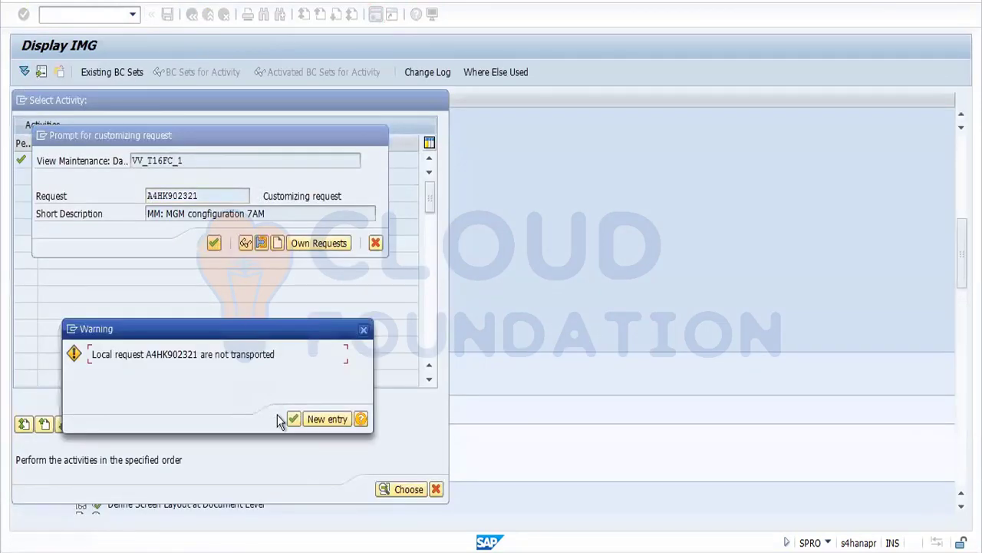
{"action": "left_click", "coordinate": [294, 419]}
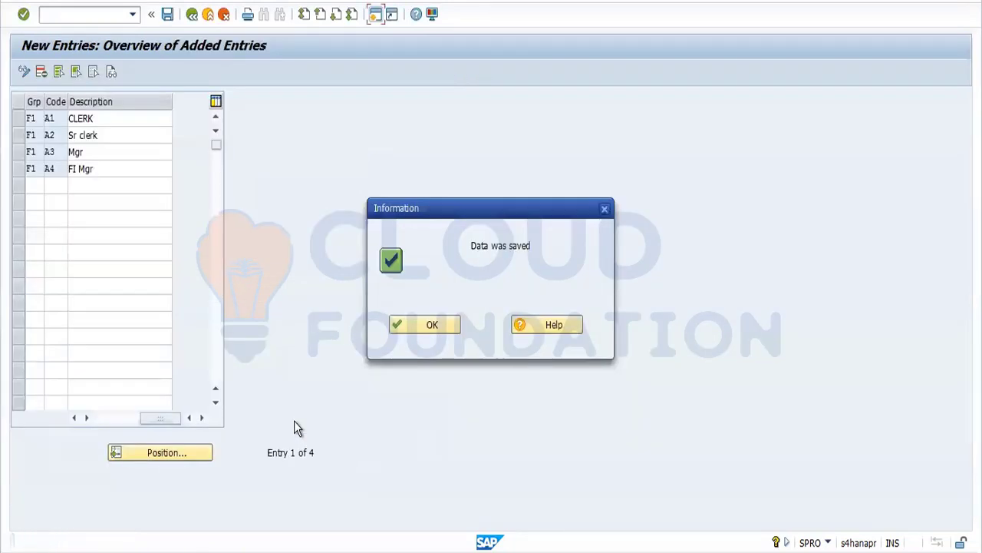
{"action": "left_click", "coordinate": [440, 329]}
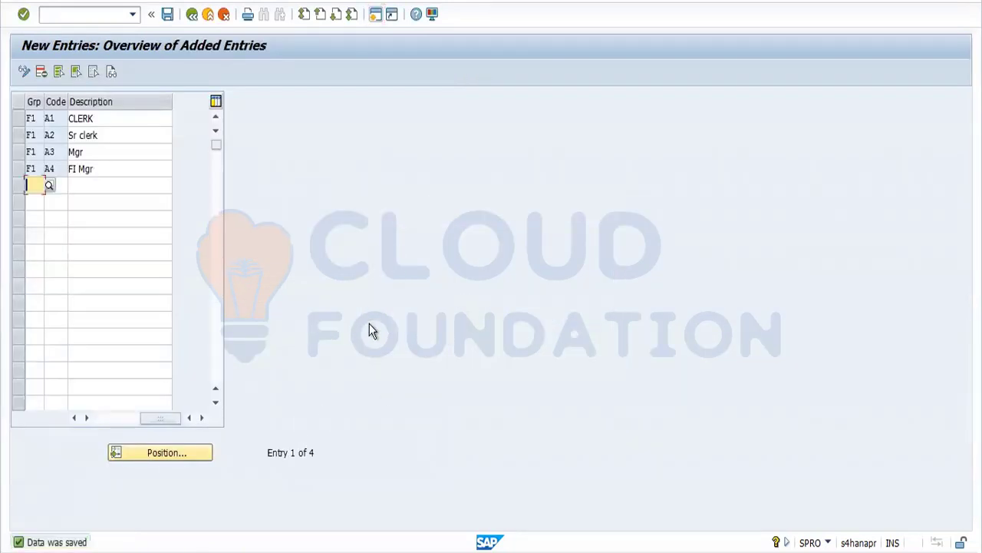
Step: Check the Workflow column of the release codes, save again and return to the list of release procedure activities
{"action": "left_click_drag", "start_coordinate": [167, 419], "coordinate": [44, 422]}
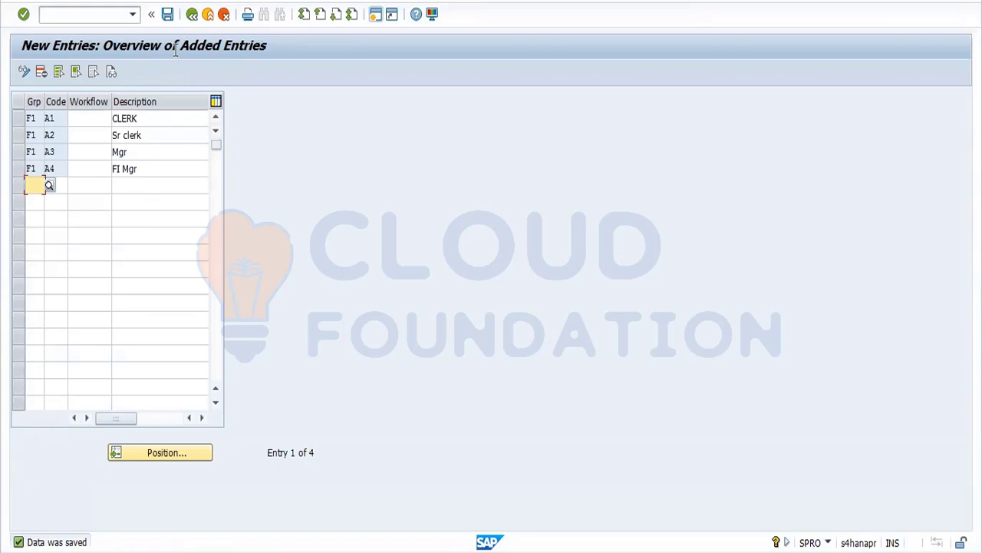
{"action": "left_click", "coordinate": [168, 18]}
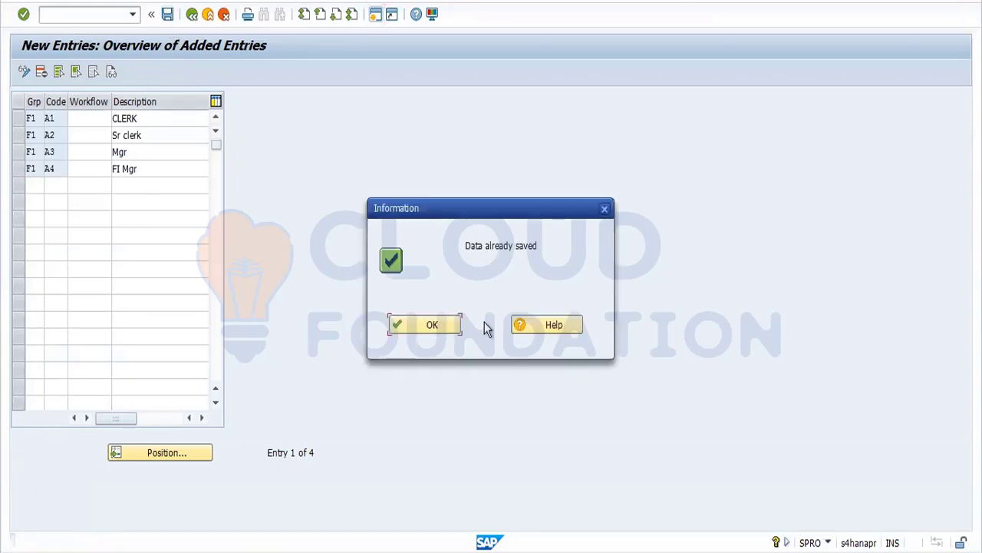
{"action": "left_click", "coordinate": [421, 324]}
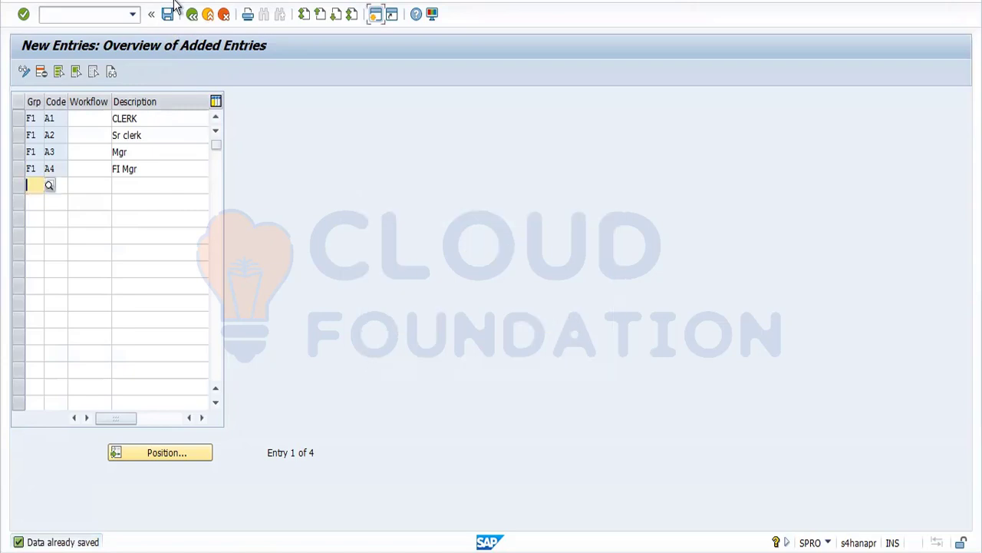
{"action": "left_click", "coordinate": [194, 16]}
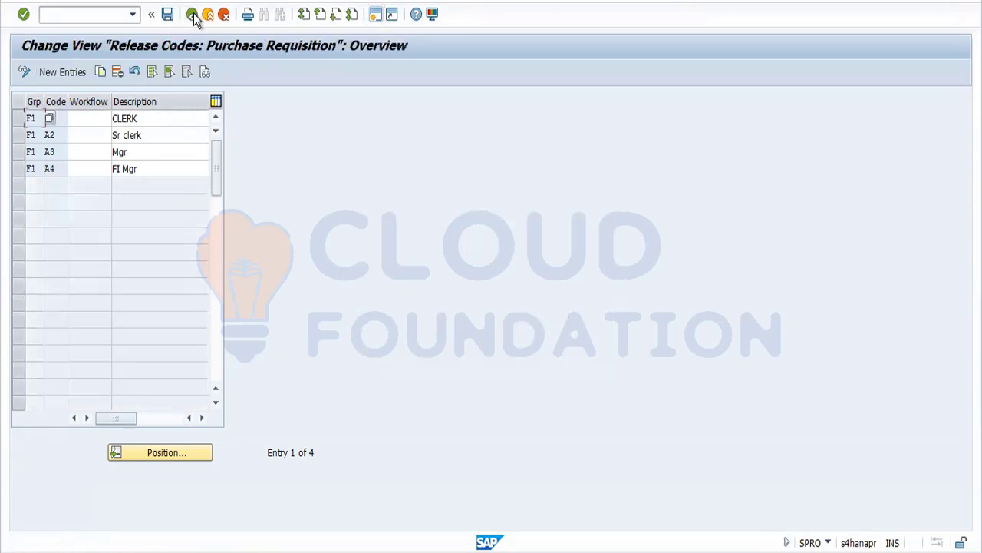
{"action": "left_click", "coordinate": [193, 15]}
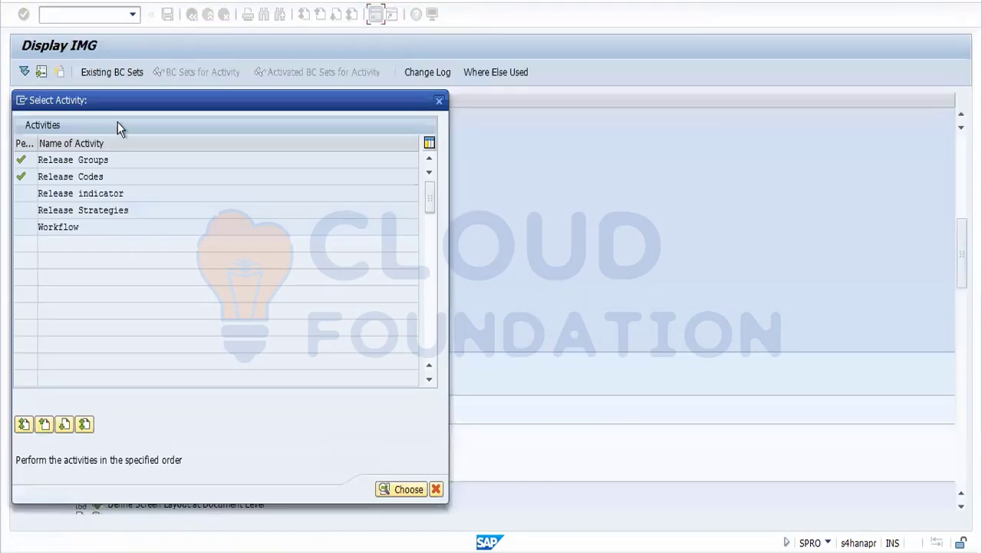
Step: Look through the Release indicator activity and its blank new-entry form, and return to the activity list without adding anything
{"action": "double_click", "coordinate": [88, 195]}
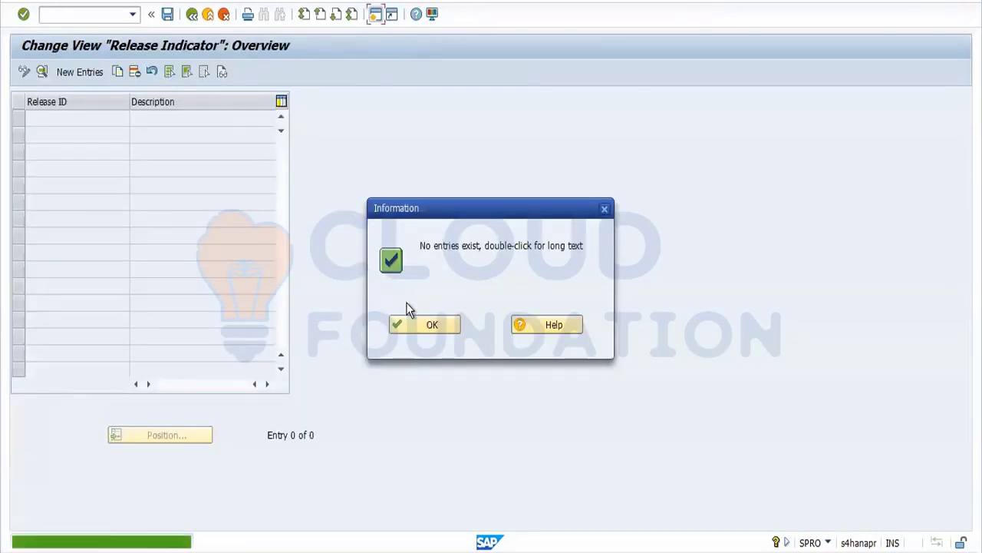
{"action": "left_click", "coordinate": [411, 323]}
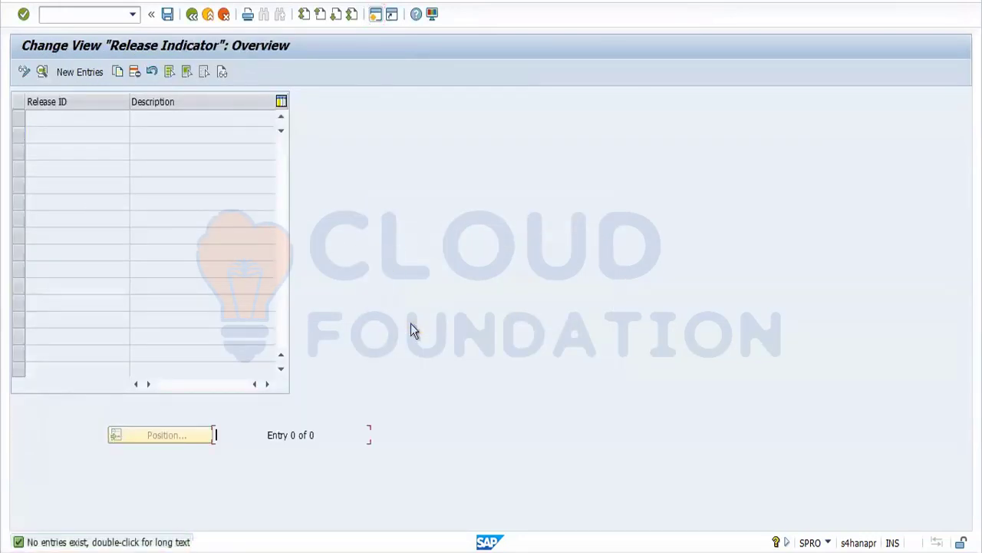
{"action": "left_click", "coordinate": [42, 71]}
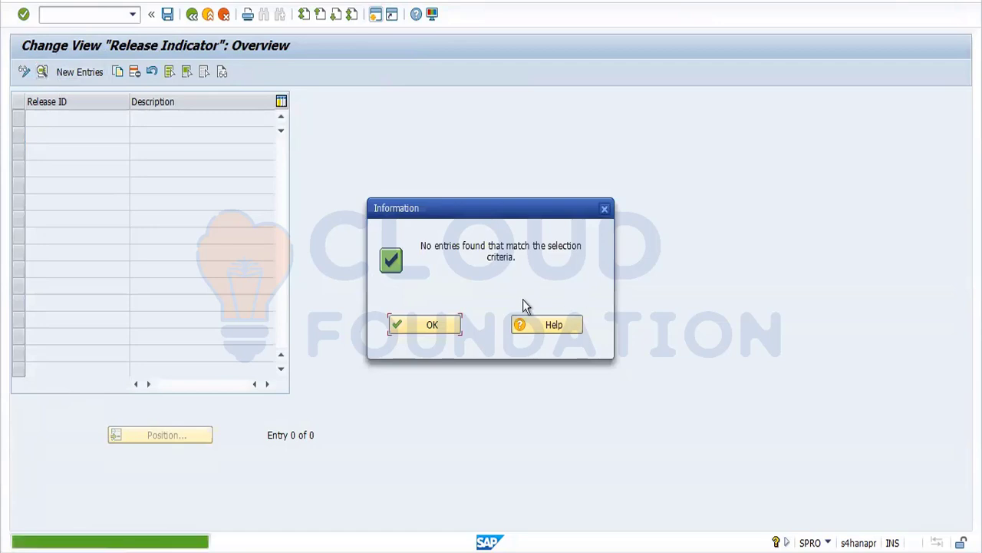
{"action": "left_click", "coordinate": [406, 324]}
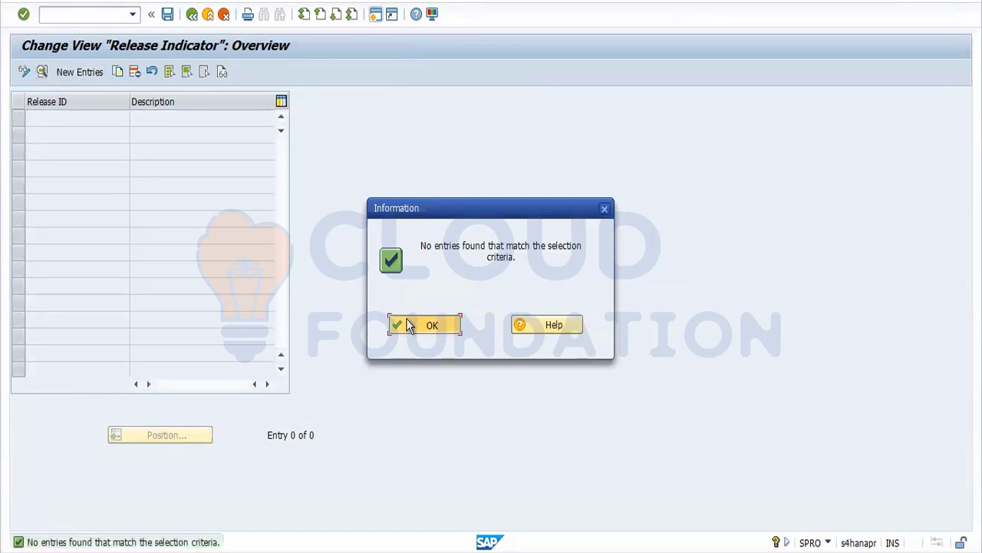
{"action": "left_click", "coordinate": [77, 72]}
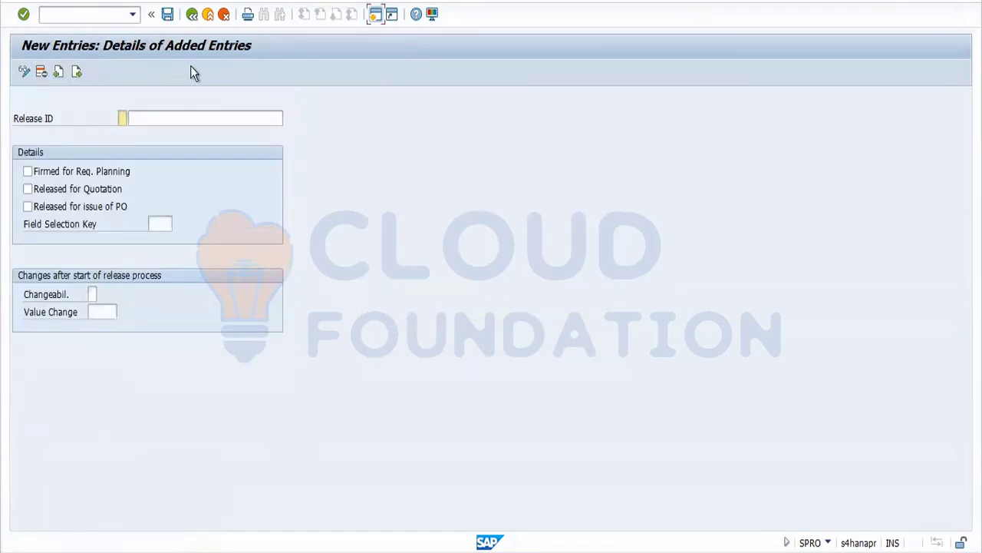
{"action": "left_click", "coordinate": [192, 14]}
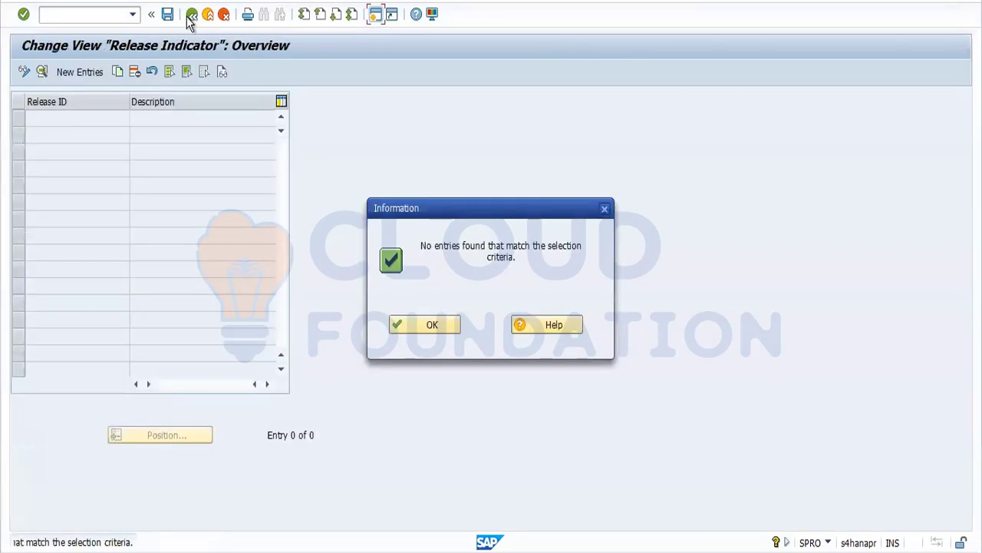
{"action": "left_click", "coordinate": [418, 322]}
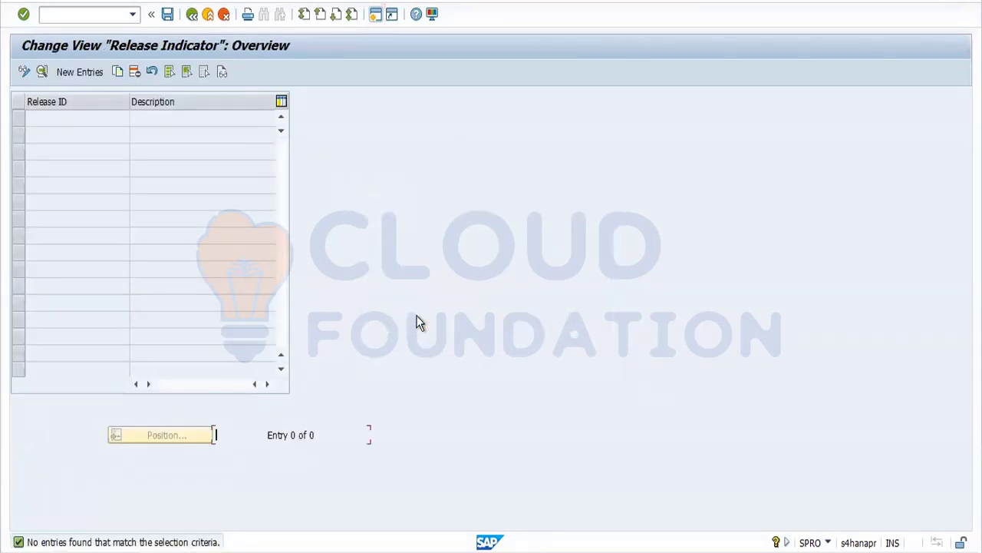
{"action": "left_click", "coordinate": [196, 15]}
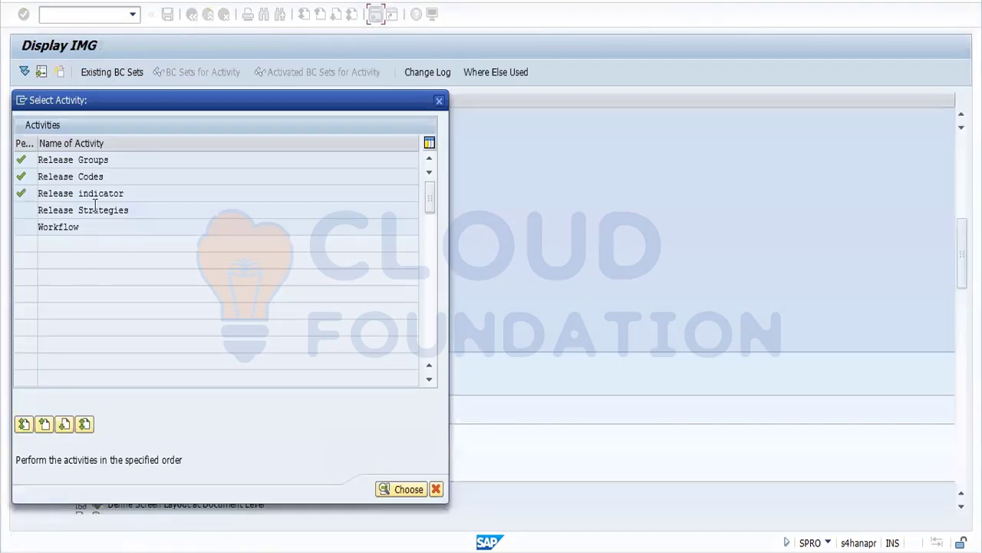
Step: Open the Release Strategies activity and start a new entry
{"action": "double_click", "coordinate": [94, 210]}
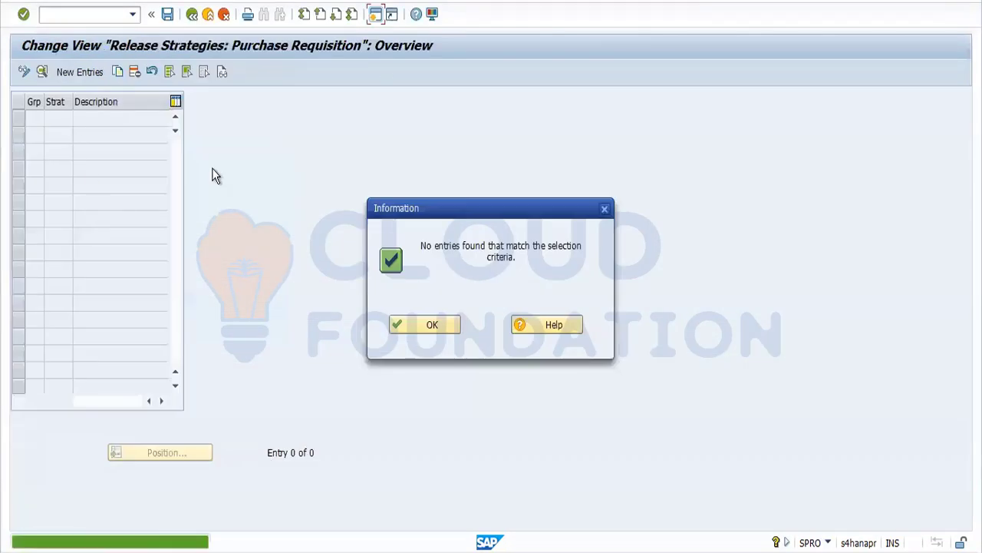
{"action": "left_click", "coordinate": [428, 329]}
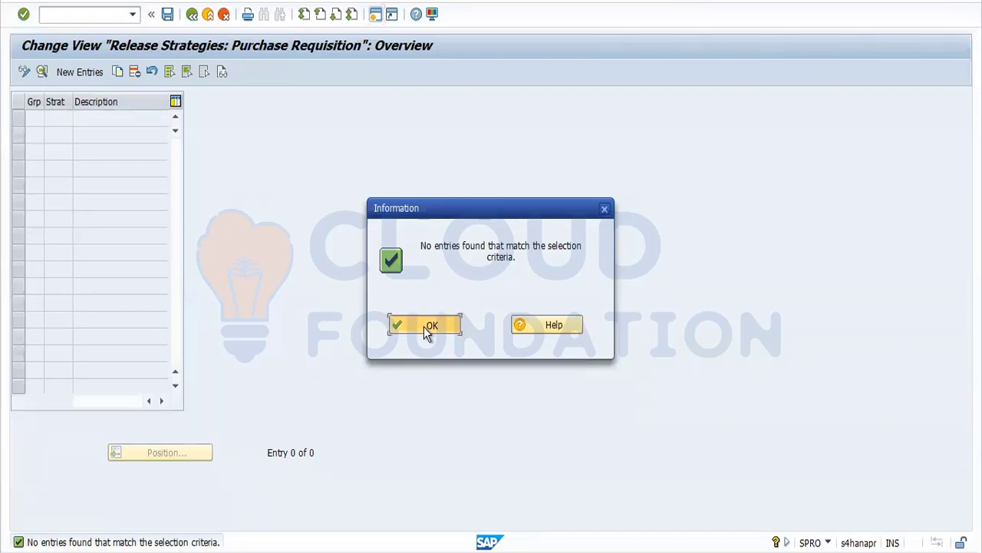
{"action": "left_click", "coordinate": [88, 74]}
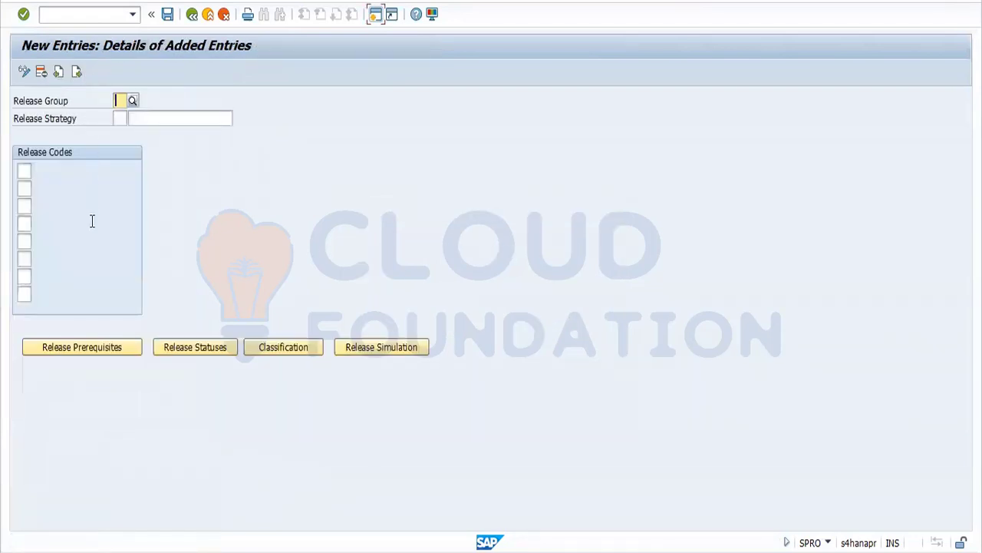
{"action": "type", "text": "S1"}
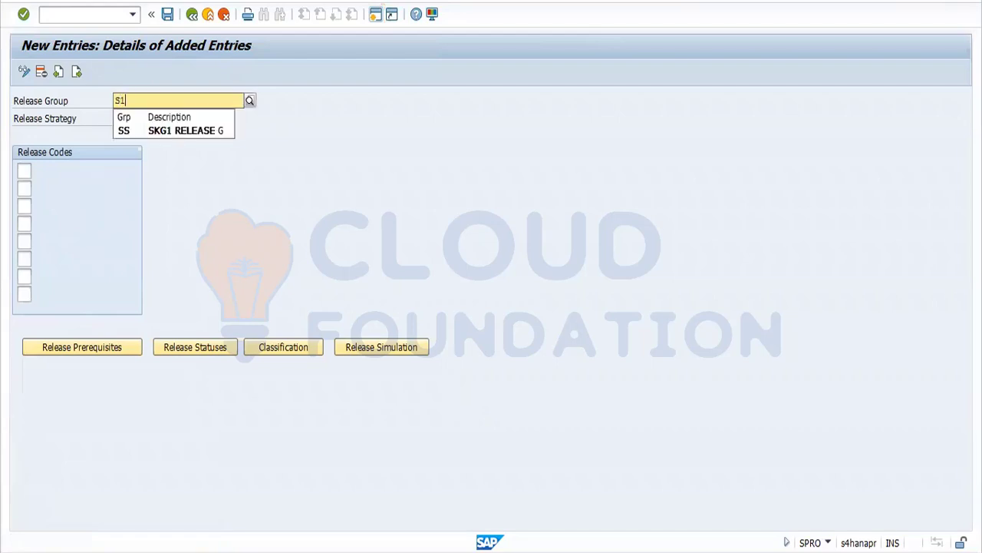
{"action": "key", "text": "Tab"}
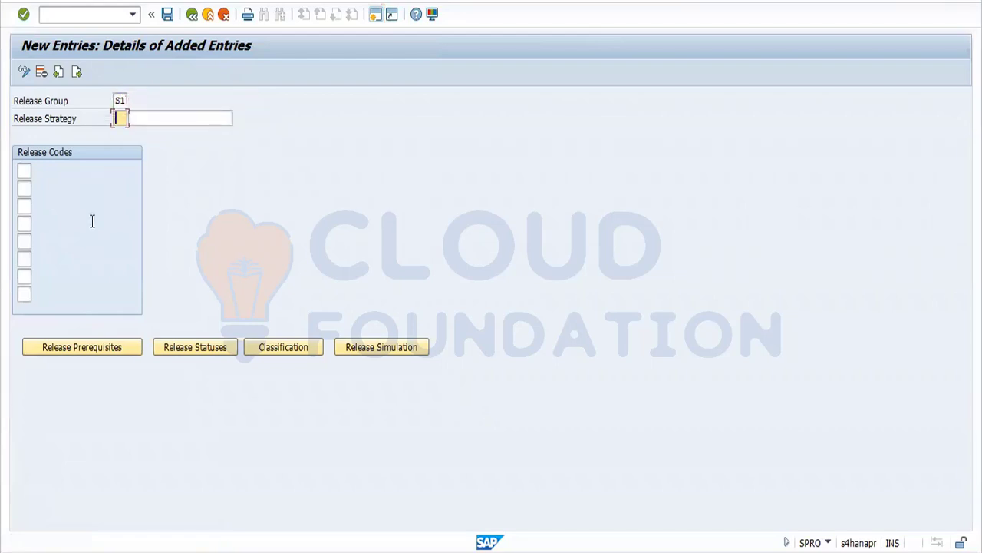
{"action": "left_click", "coordinate": [123, 99]}
{"action": "key", "text": "BackSpace"}
{"action": "key", "text": "BackSpace"}
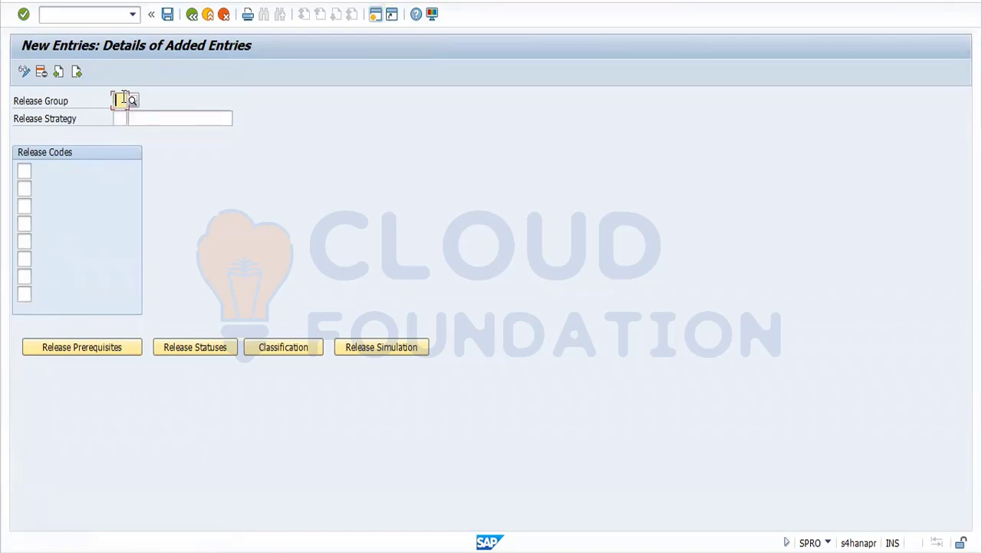
Step: Set the release group to F1 and define release strategy S1 with description S1
{"action": "type", "text": "F1"}
{"action": "key", "text": "Tab"}
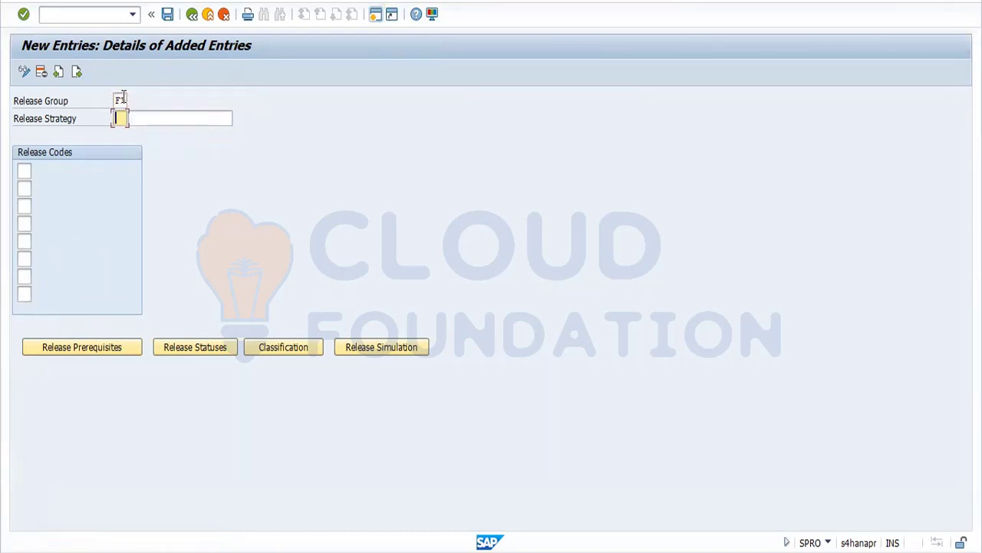
{"action": "type", "text": "S1"}
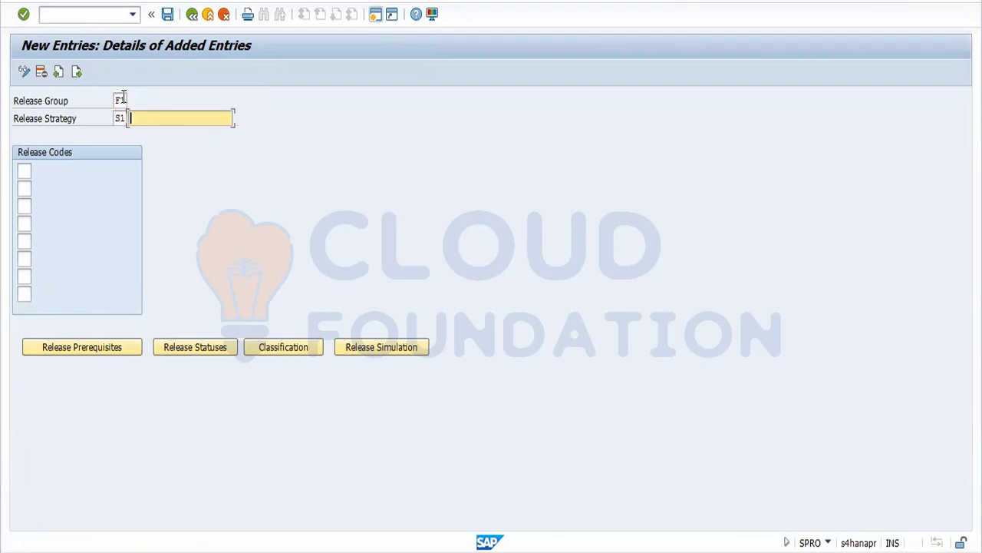
{"action": "type", "text": "S1"}
Step: Assign release codes A1 and A2 to strategy S1 and confirm them
{"action": "left_click", "coordinate": [23, 171]}
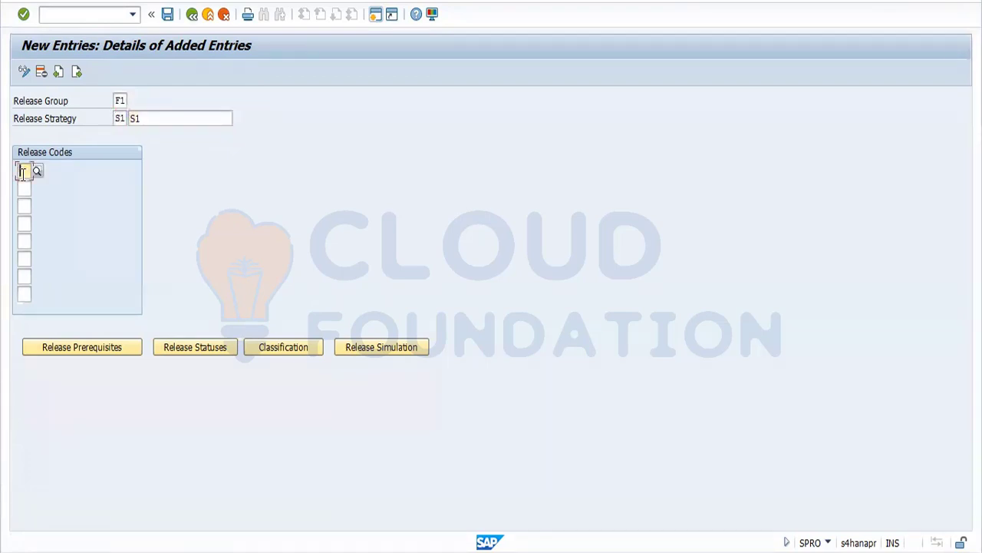
{"action": "type", "text": "F1"}
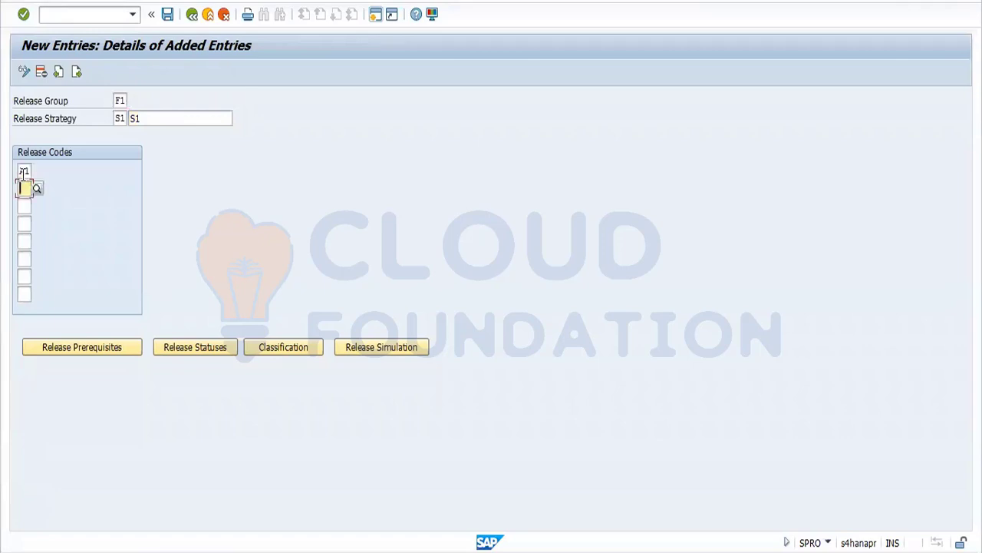
{"action": "type", "text": "A2"}
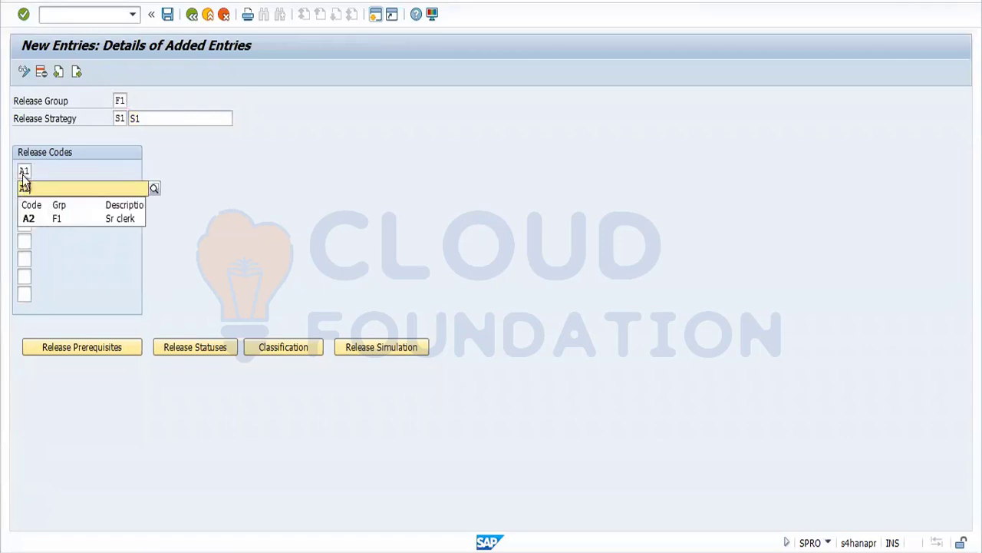
{"action": "key", "text": "Return"}
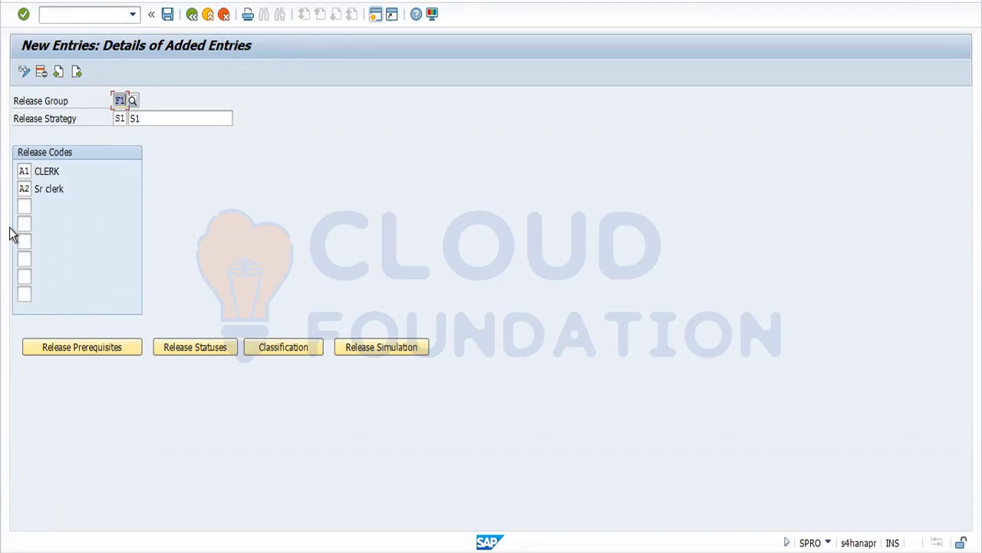
Step: Set the release prerequisites so that code A2 requires prior release by A1
{"action": "left_click", "coordinate": [56, 345]}
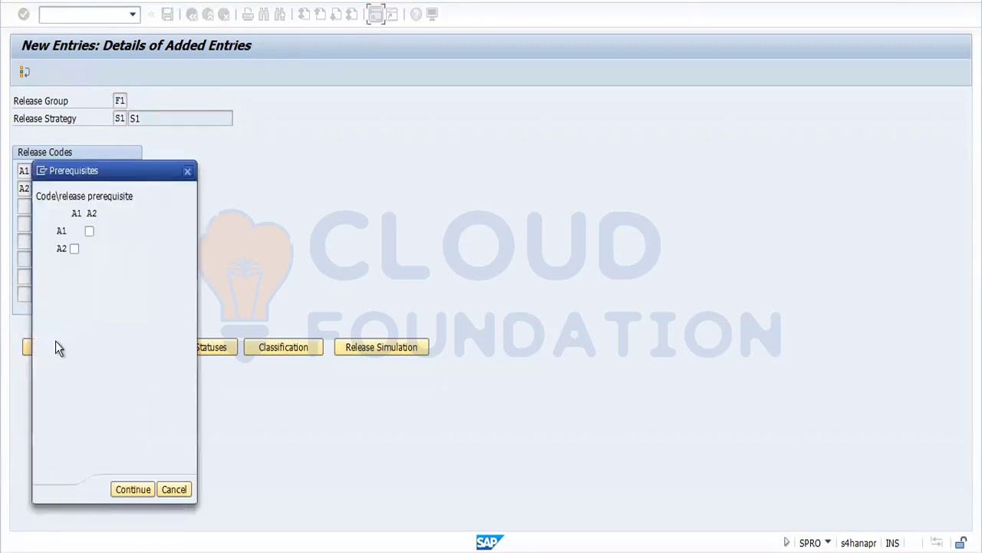
{"action": "left_click", "coordinate": [75, 248]}
{"action": "left_click", "coordinate": [124, 487]}
Step: Try to save strategy S1 and recheck its release prerequisites
{"action": "left_click", "coordinate": [169, 15]}
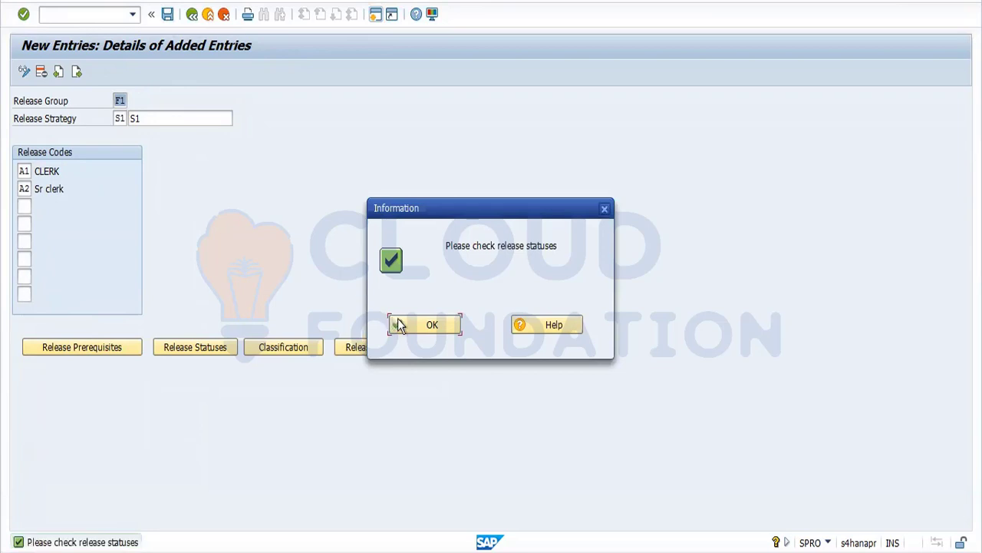
{"action": "left_click", "coordinate": [400, 324]}
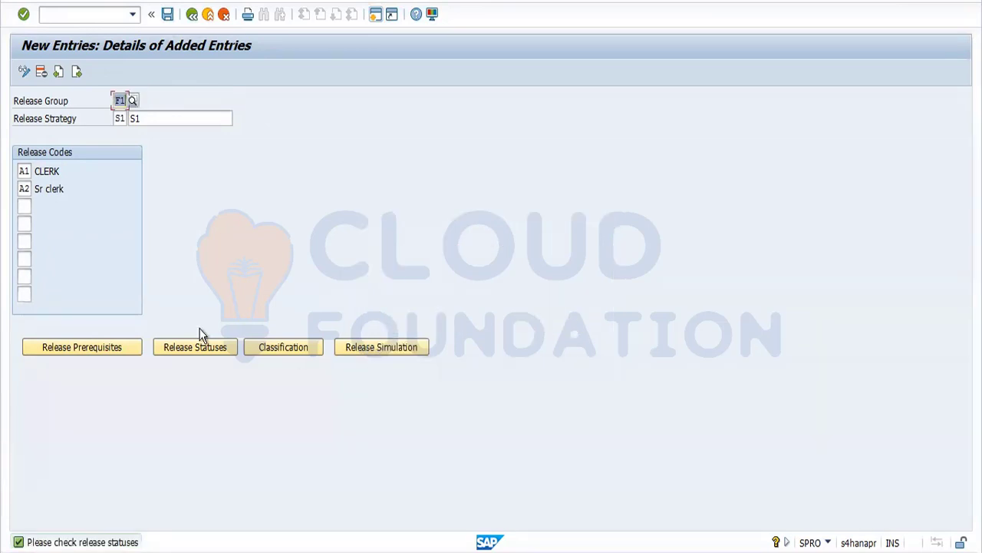
{"action": "left_click", "coordinate": [120, 345]}
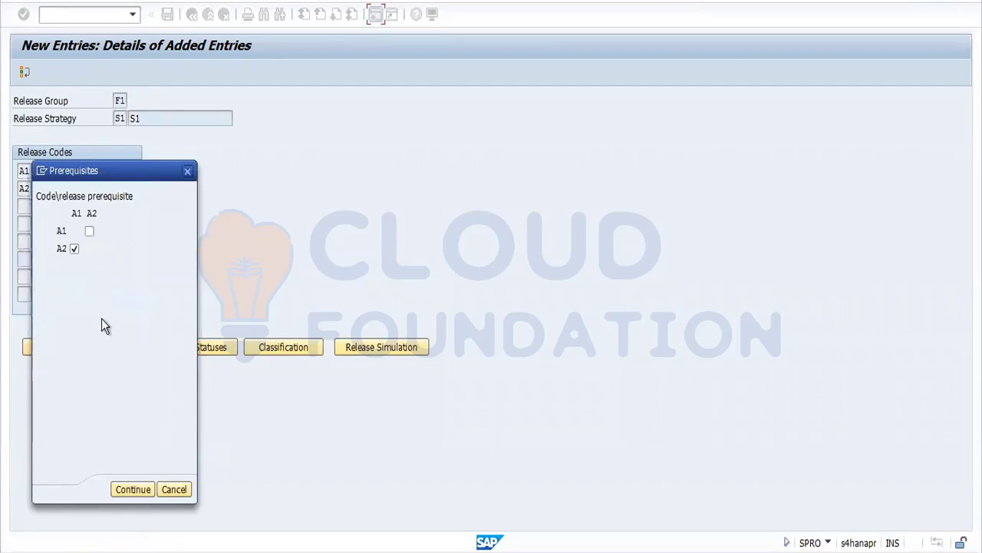
{"action": "left_click", "coordinate": [127, 491]}
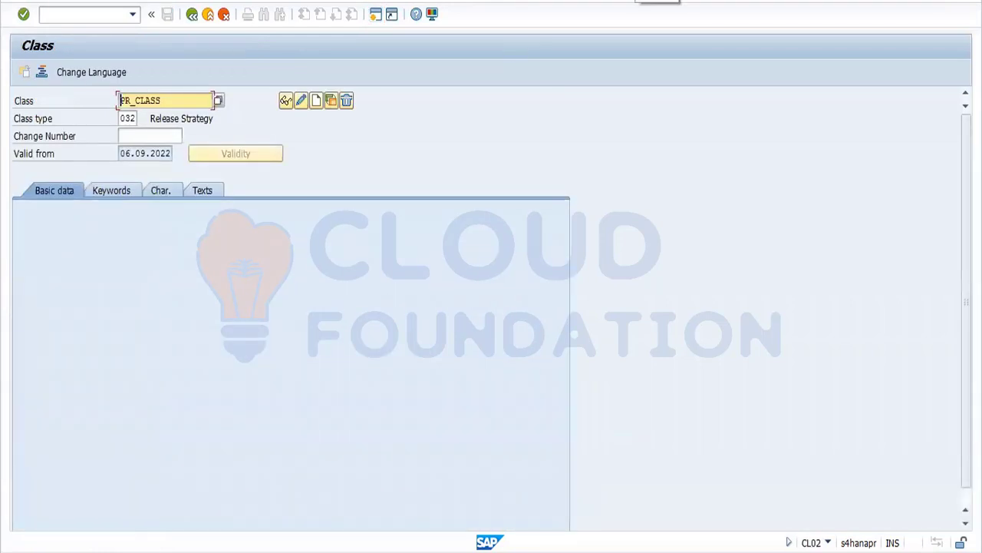
Step: Switch to the Excel approval matrix and check the release codes planned for the 0 -1000 value range
{"action": "left_click", "coordinate": [638, 0]}
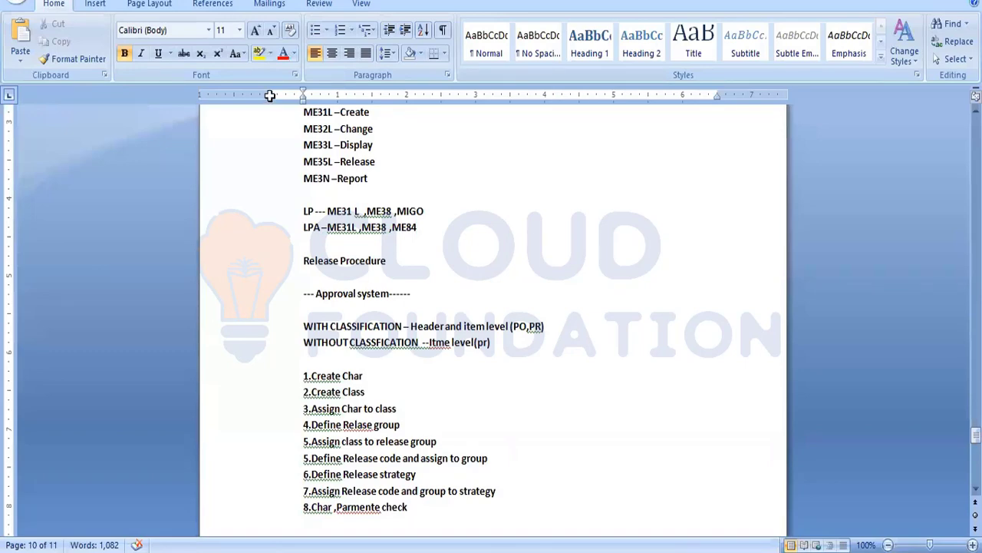
{"action": "key", "text": "alt+Tab"}
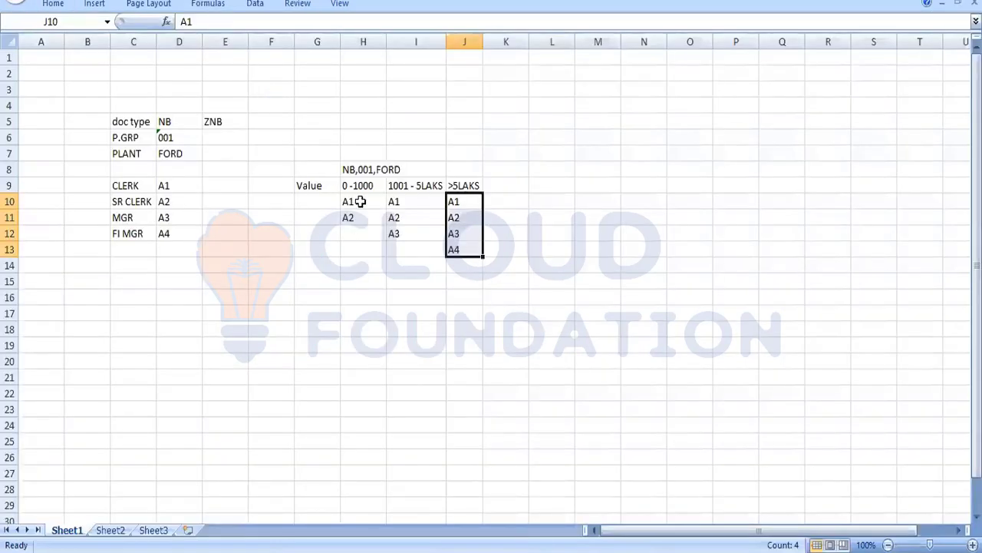
{"action": "left_click_drag", "start_coordinate": [360, 202], "coordinate": [360, 221]}
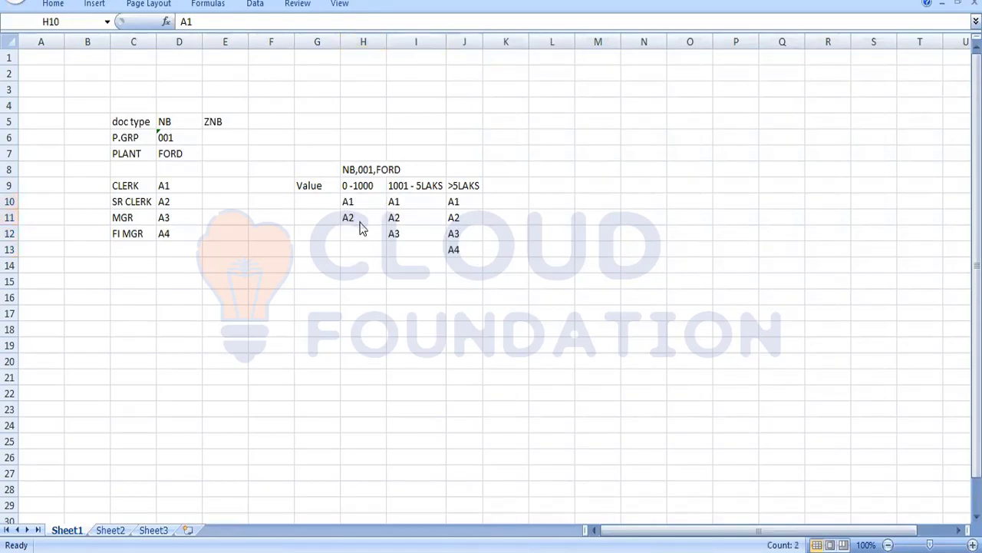
Step: Switch to SAP's new release strategy entry and look up the available release indicators for the S1 release statuses
{"action": "key", "text": "alt+Tab"}
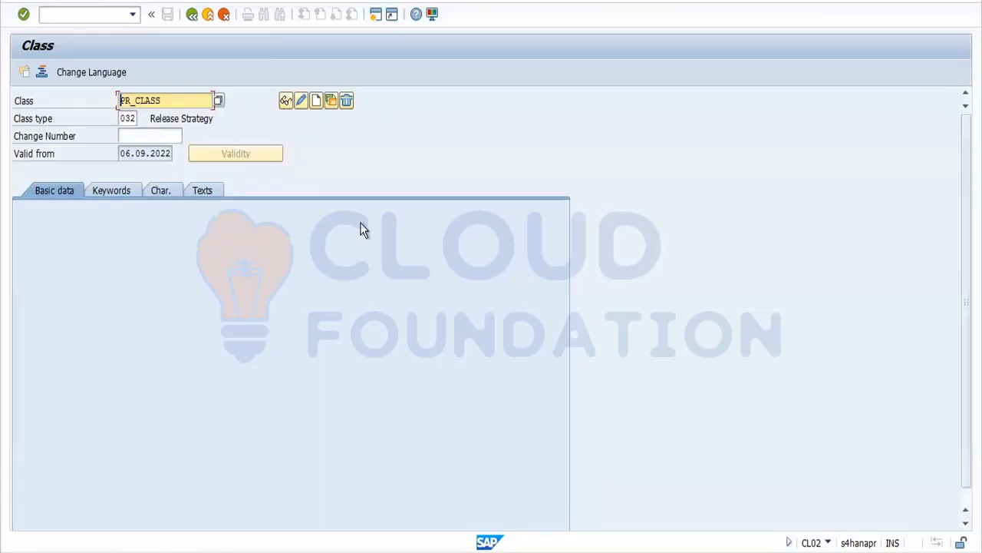
{"action": "left_click", "coordinate": [244, 551]}
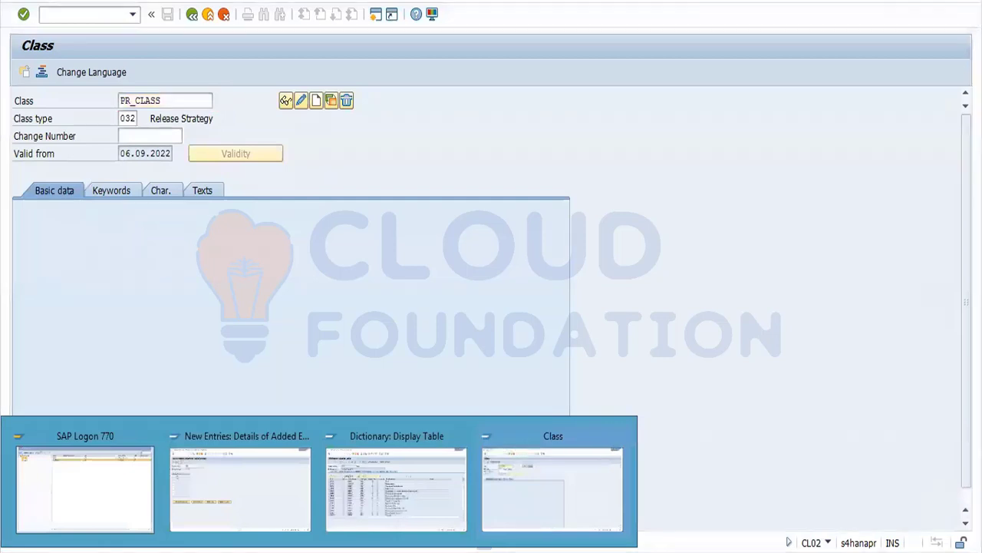
{"action": "left_click", "coordinate": [238, 482]}
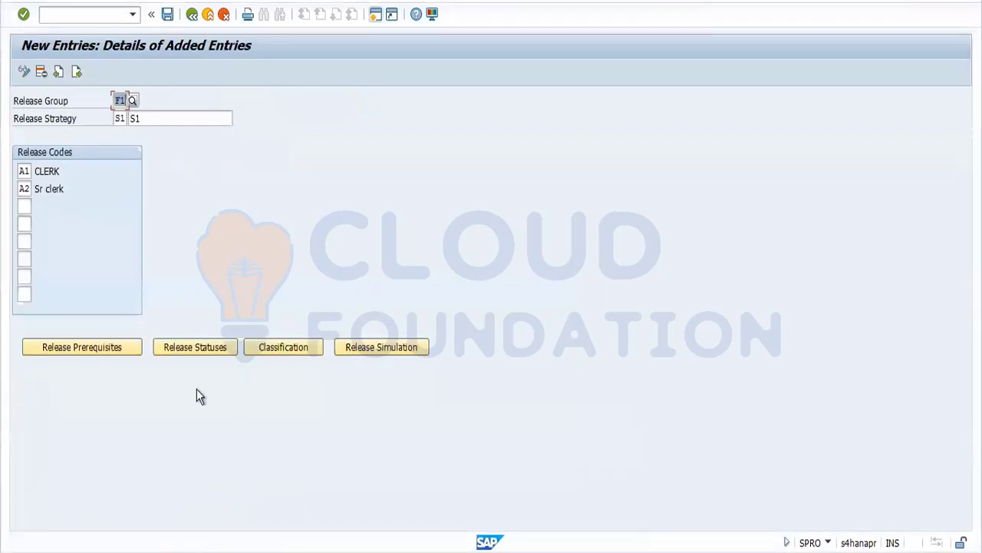
{"action": "left_click", "coordinate": [198, 354]}
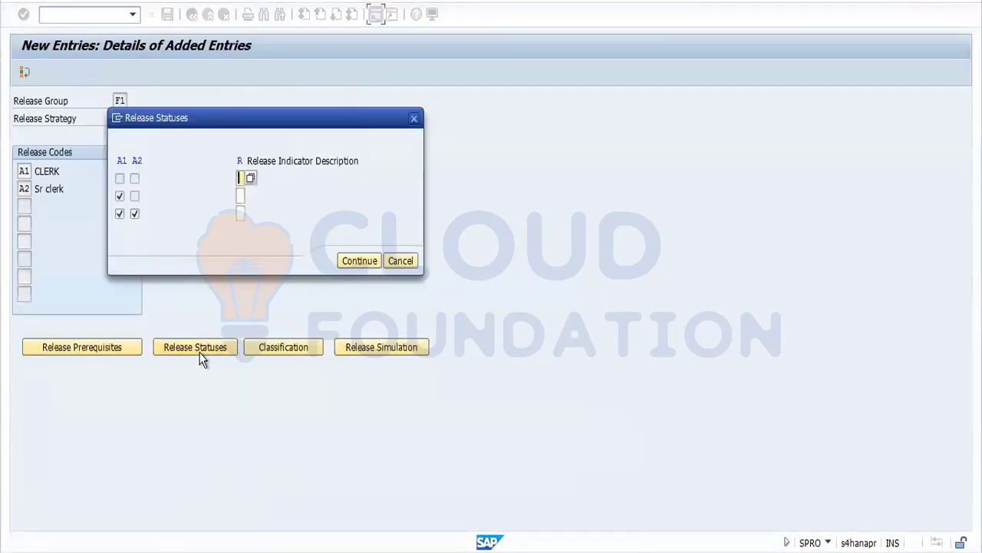
{"action": "left_click", "coordinate": [239, 196]}
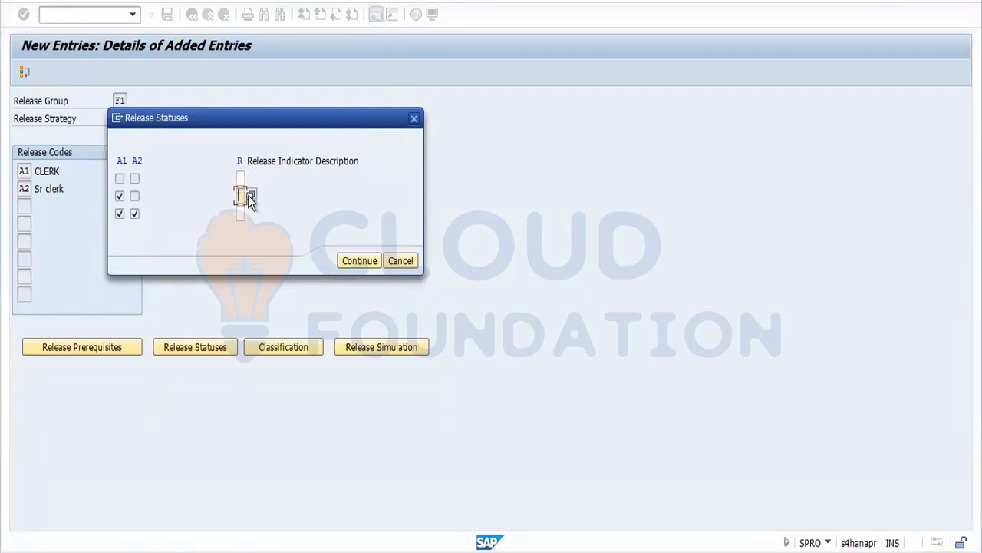
{"action": "left_click", "coordinate": [248, 195]}
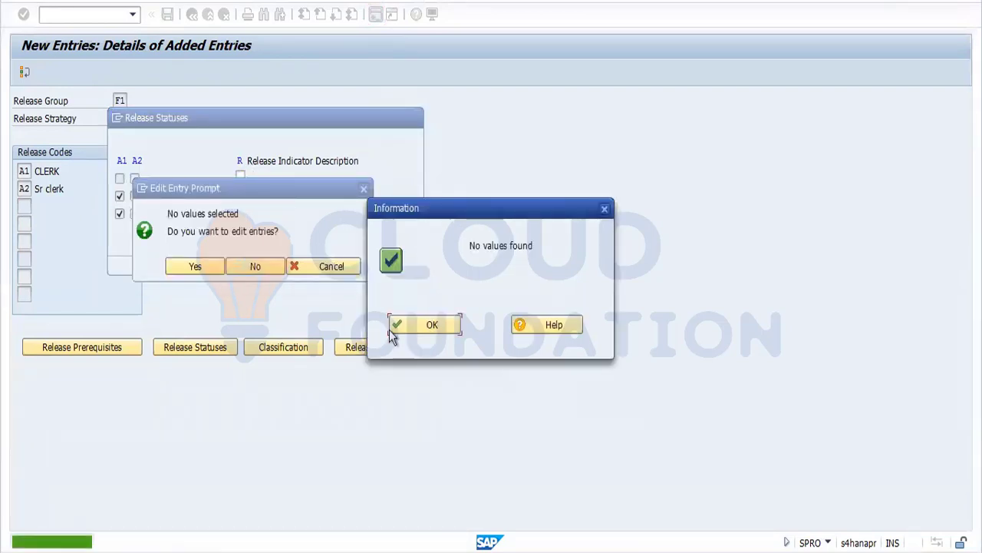
{"action": "left_click", "coordinate": [447, 322]}
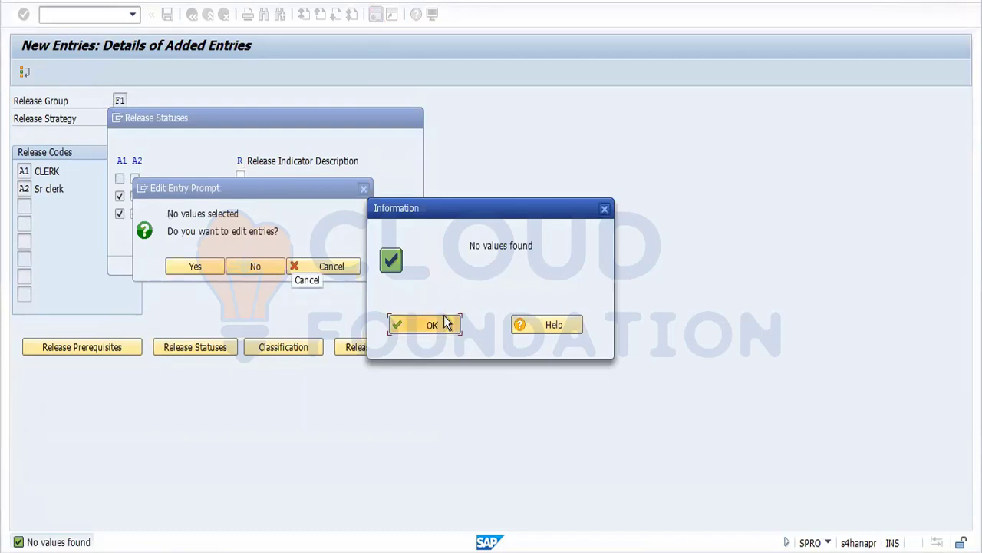
{"action": "left_click", "coordinate": [311, 266]}
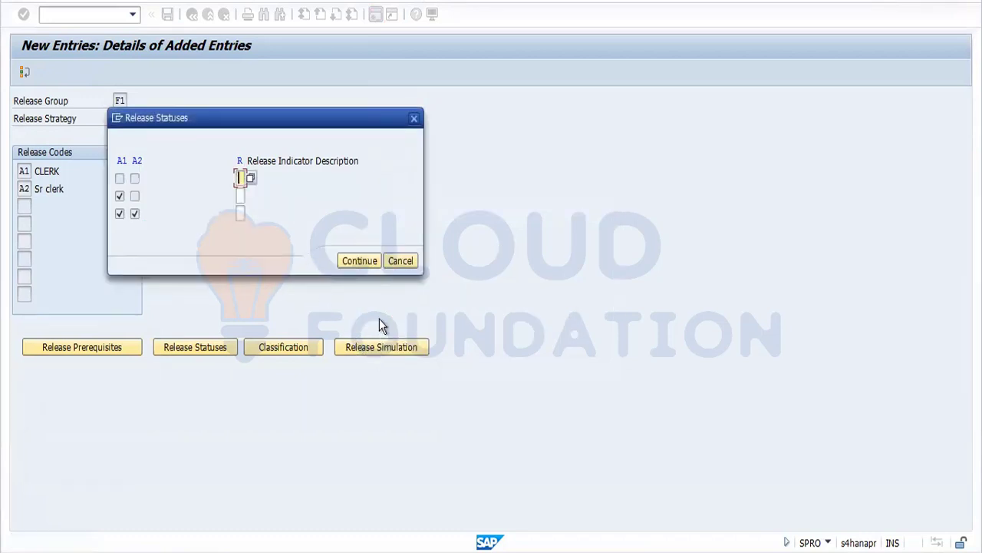
{"action": "left_click", "coordinate": [402, 261]}
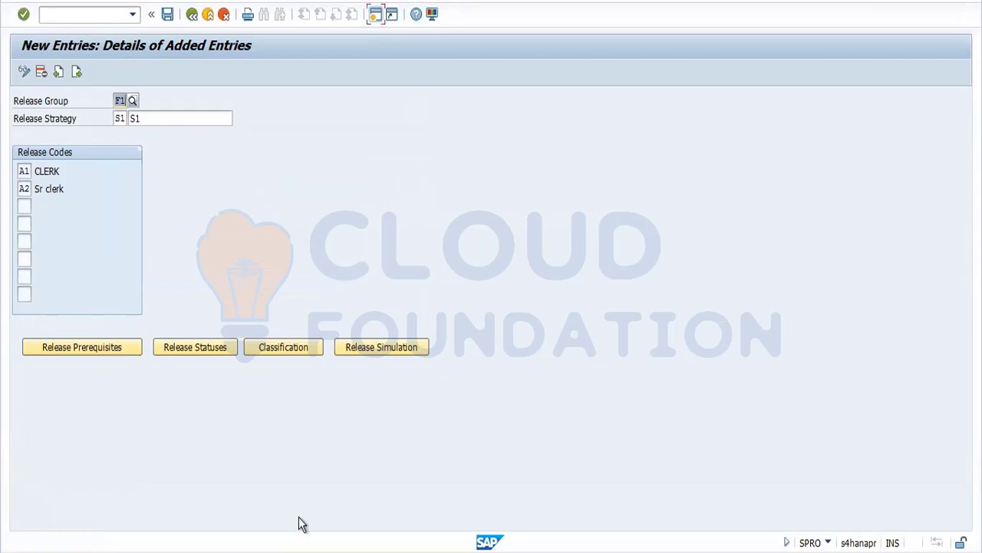
{"action": "mouse_move", "coordinate": [184, 548]}
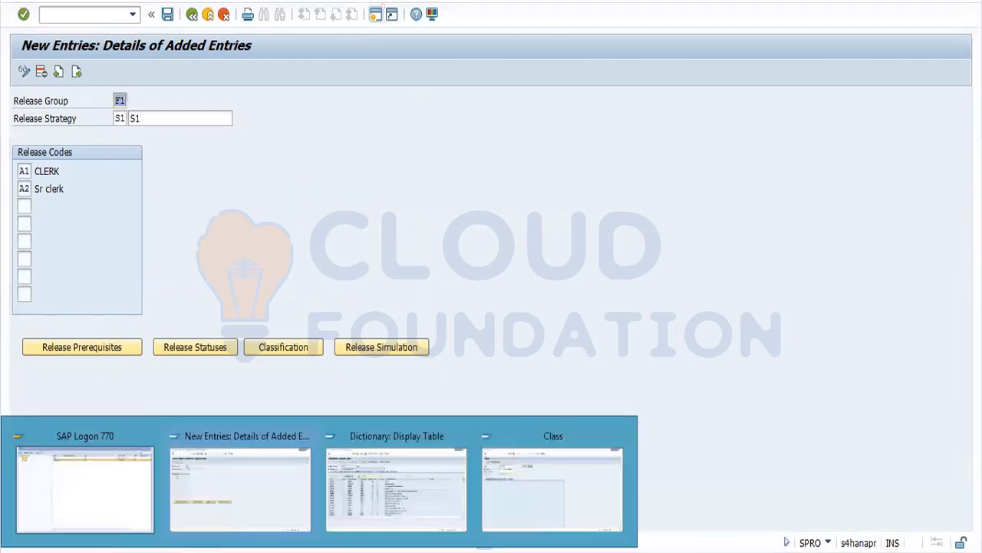
{"action": "left_click", "coordinate": [257, 484]}
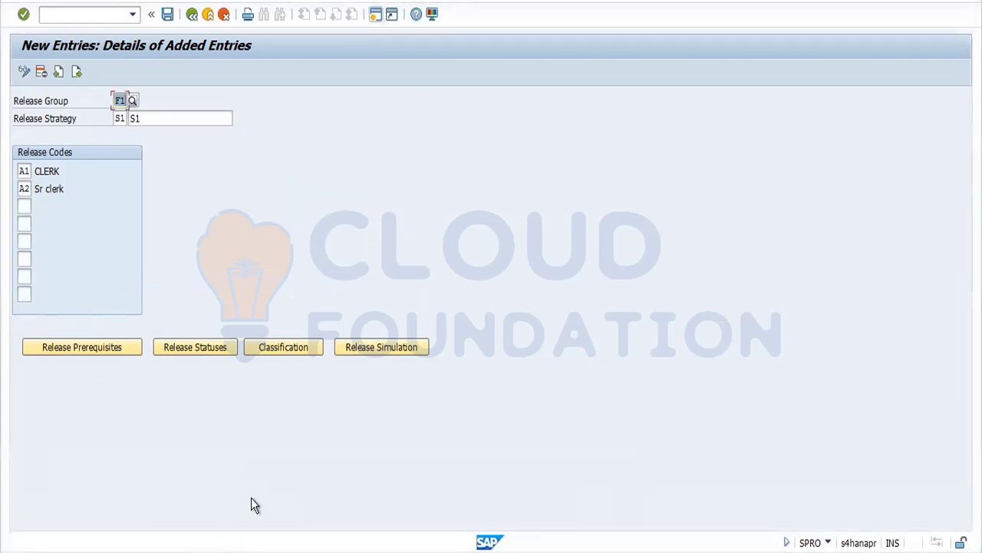
{"action": "mouse_move", "coordinate": [184, 549]}
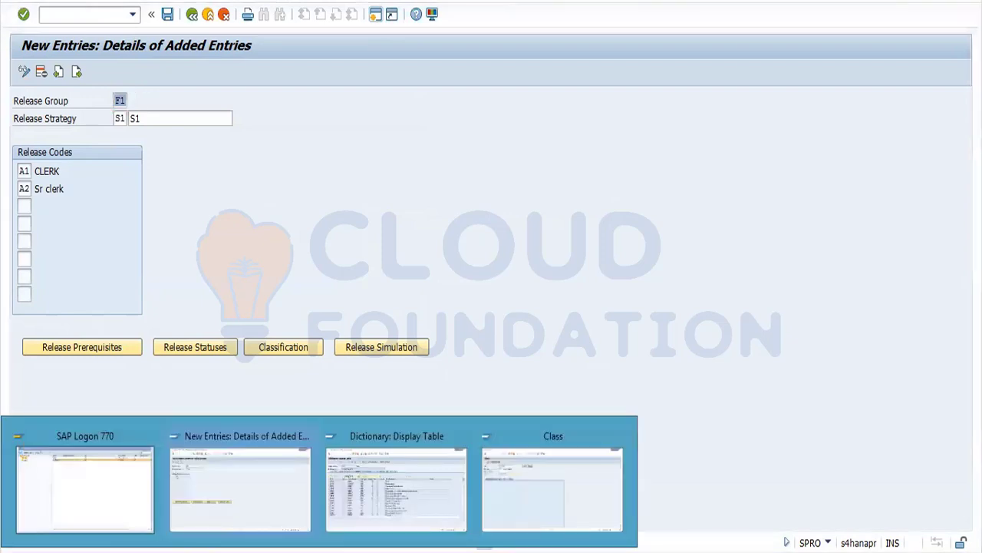
{"action": "left_click", "coordinate": [273, 474]}
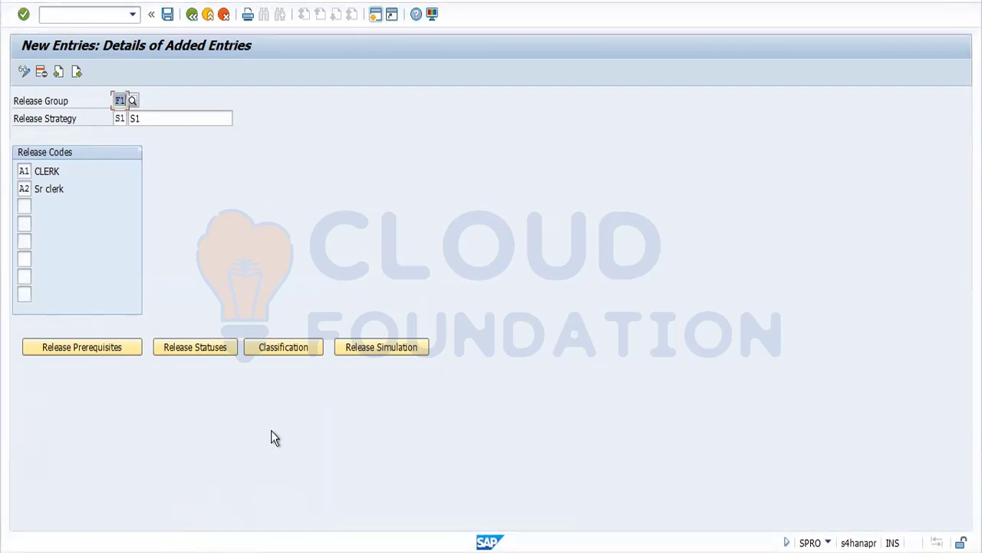
Step: Save release strategy S1 for group F1 in customizing request A4HK902321 and return to the release procedure activities
{"action": "left_click", "coordinate": [192, 15]}
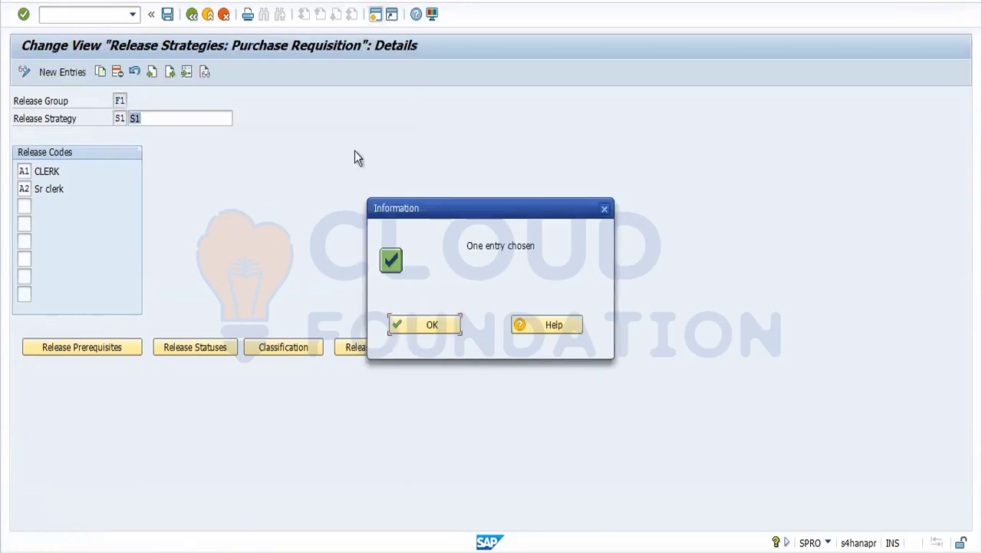
{"action": "left_click", "coordinate": [407, 324]}
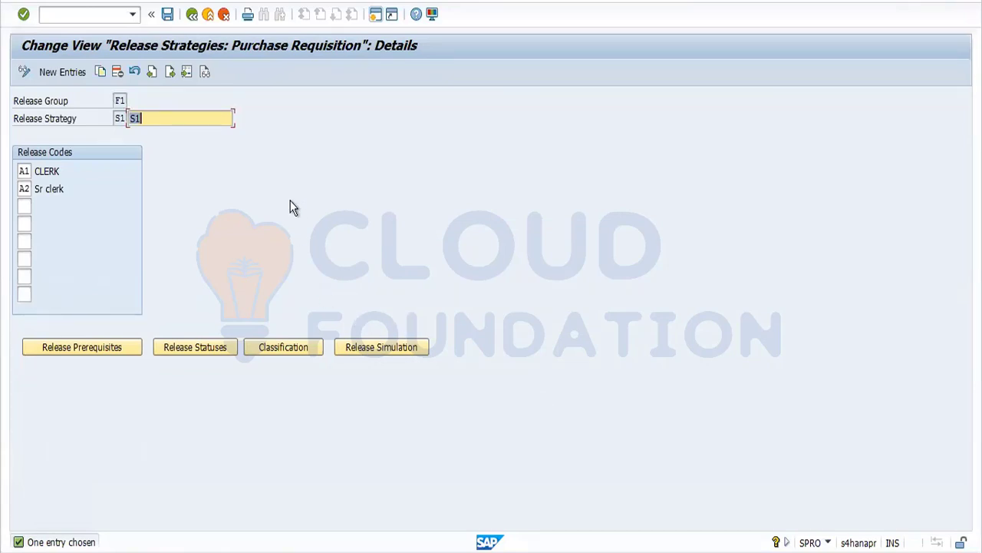
{"action": "left_click", "coordinate": [193, 16]}
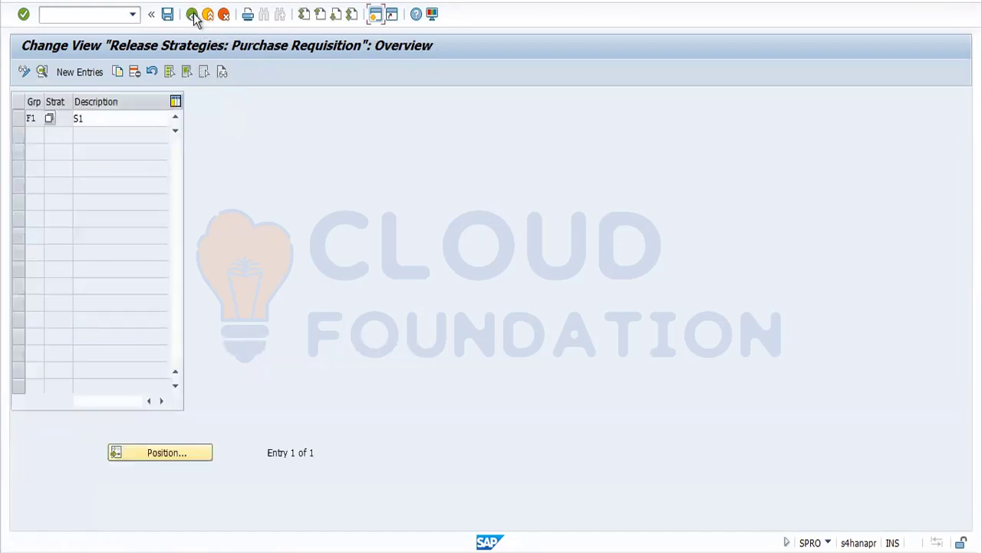
{"action": "left_click", "coordinate": [193, 16]}
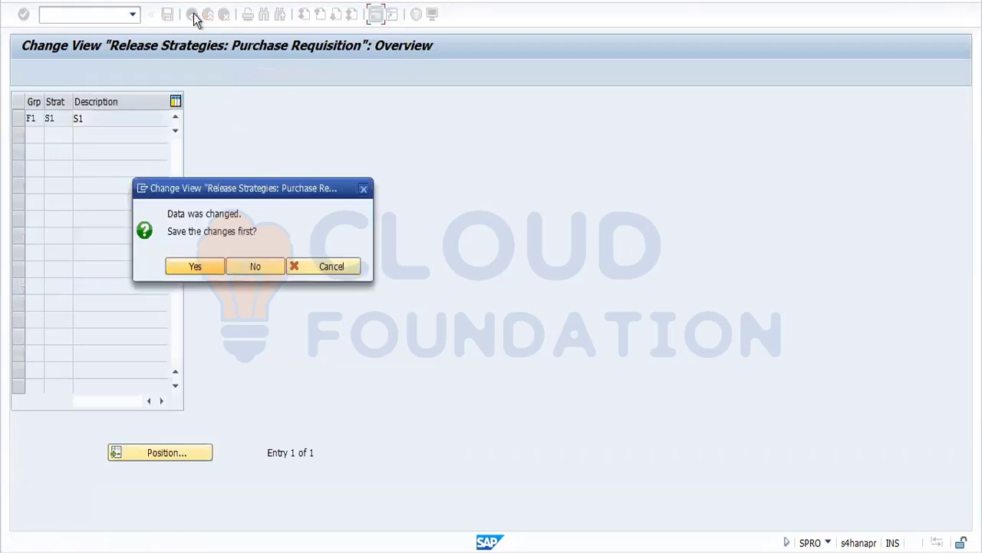
{"action": "left_click", "coordinate": [196, 265]}
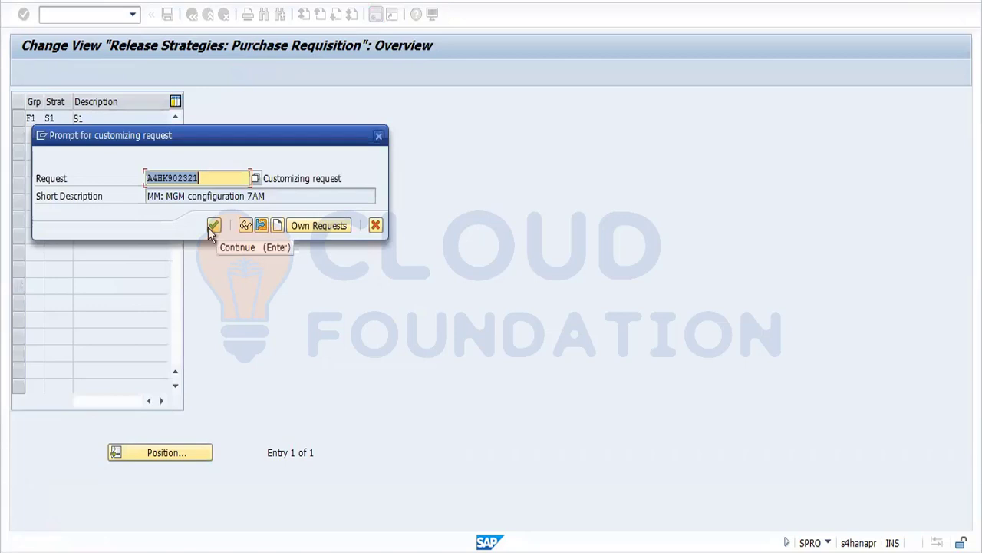
{"action": "left_click", "coordinate": [212, 225]}
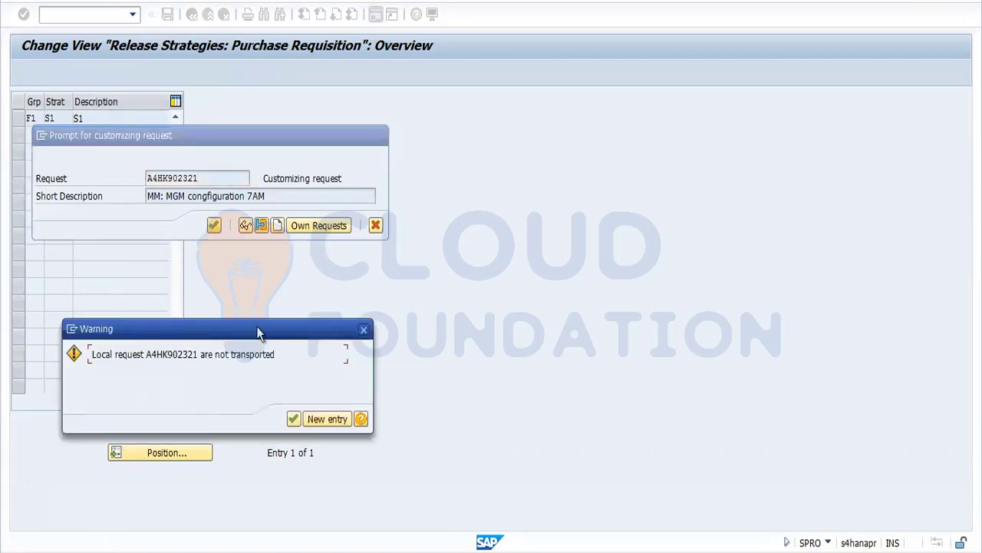
{"action": "left_click", "coordinate": [293, 419]}
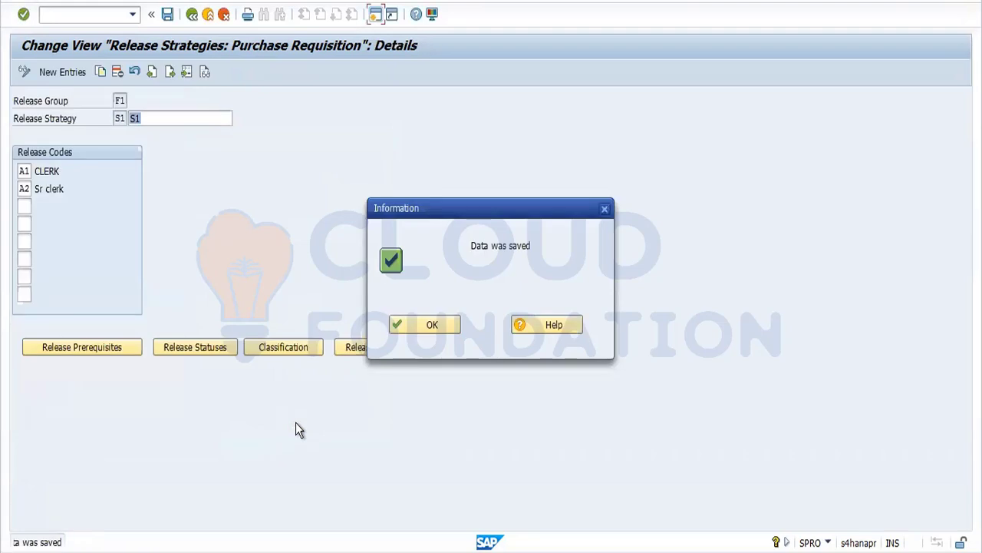
{"action": "left_click", "coordinate": [396, 326]}
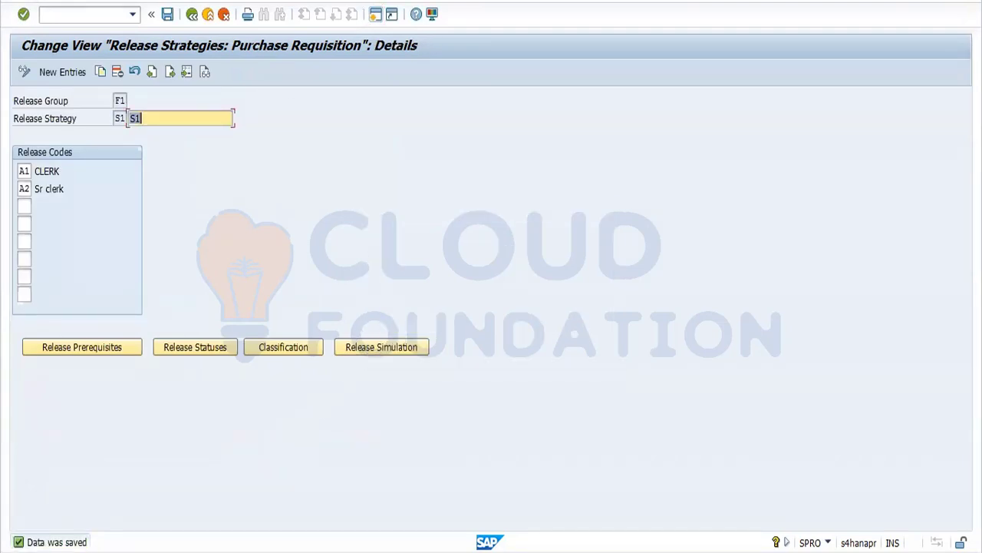
{"action": "left_click", "coordinate": [192, 15]}
{"action": "left_click", "coordinate": [192, 16]}
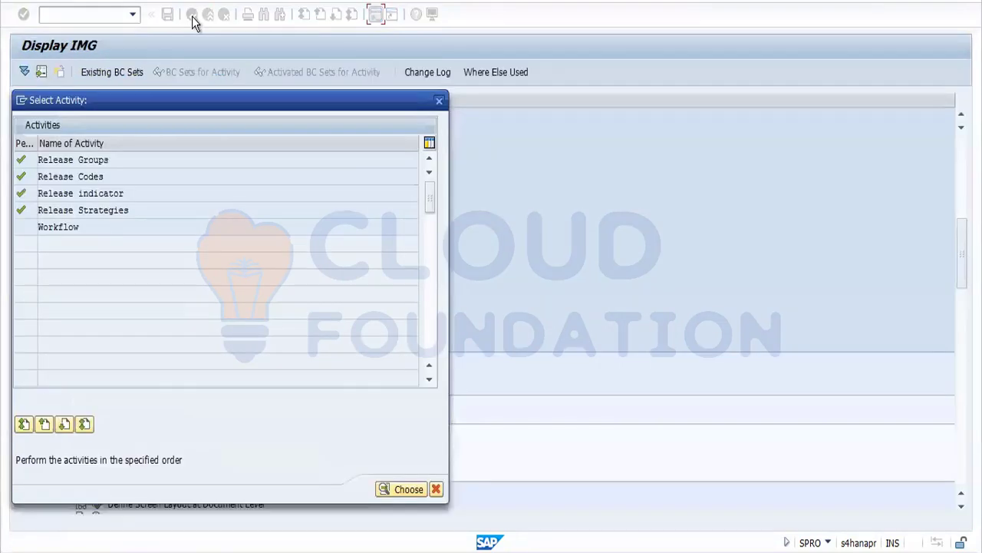
Step: Create a release indicator with ID R and description "Relesed", marked as released for issue of PO
{"action": "double_click", "coordinate": [79, 194]}
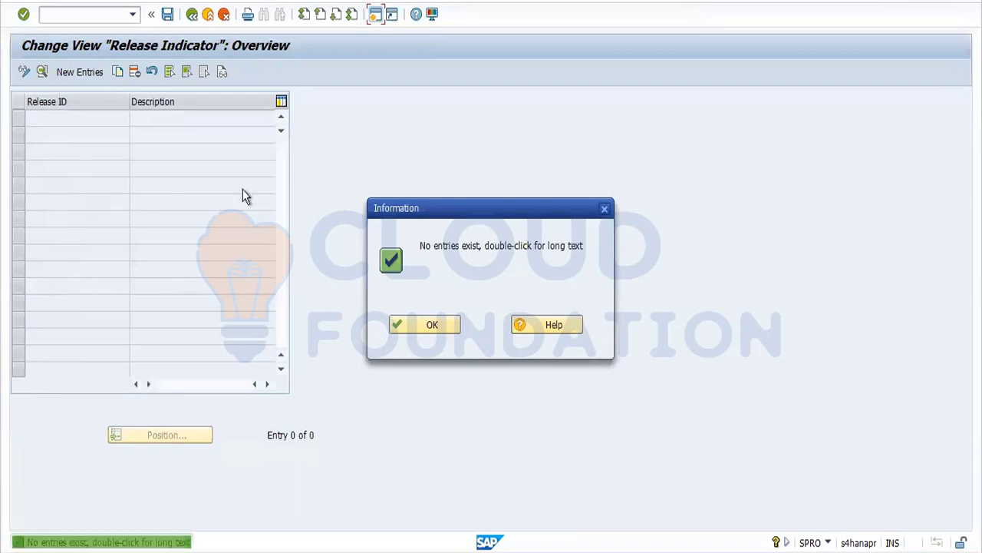
{"action": "left_click", "coordinate": [401, 325]}
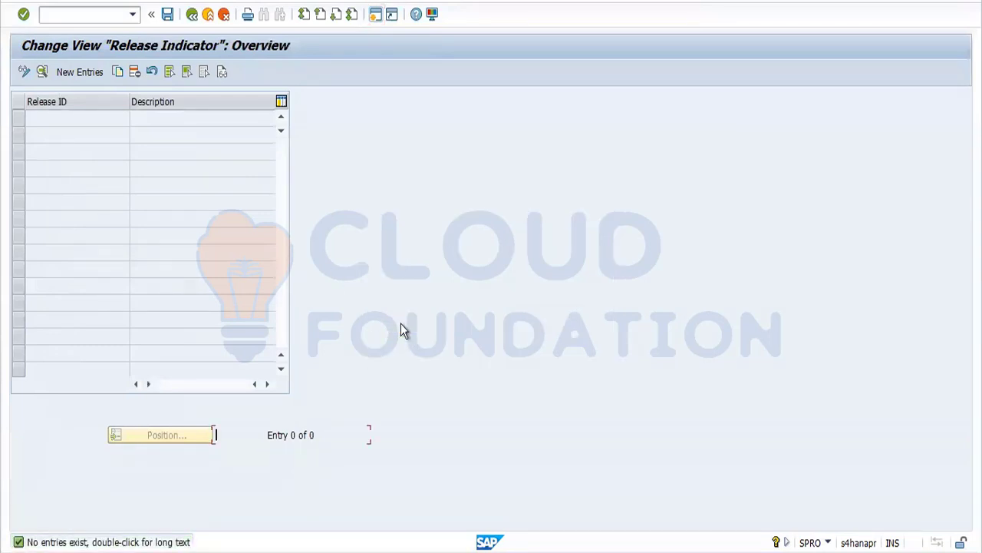
{"action": "left_click", "coordinate": [69, 71]}
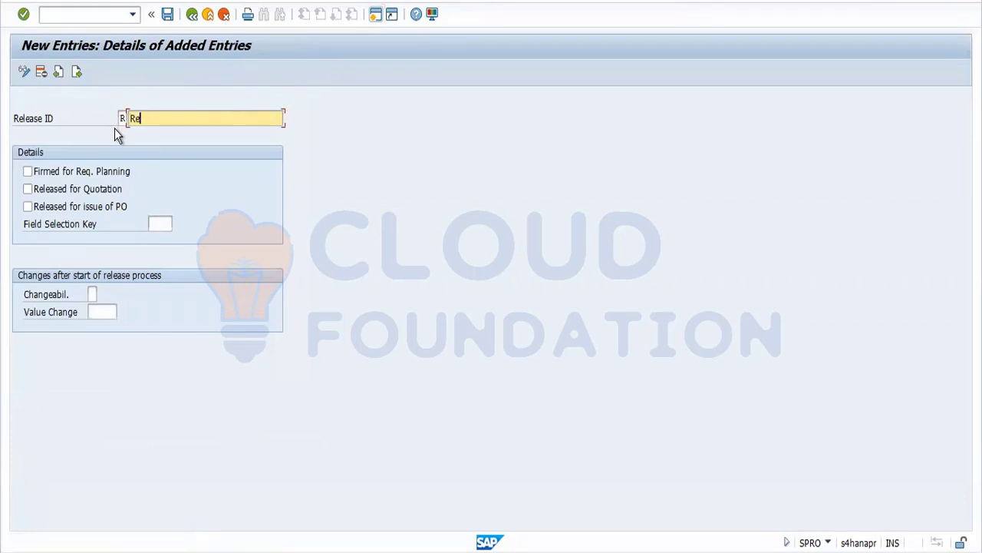
{"action": "type", "text": "Relesed"}
{"action": "left_click", "coordinate": [53, 209]}
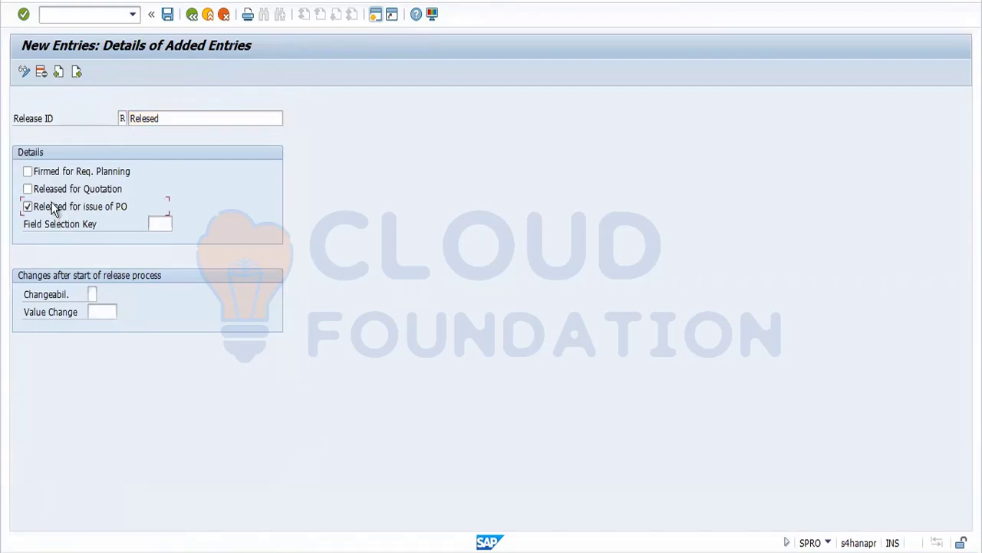
Step: Set the indicator's changeability to 4, Changeable, new release in case of new strategy or value change
{"action": "left_click", "coordinate": [96, 296]}
{"action": "left_click", "coordinate": [103, 294]}
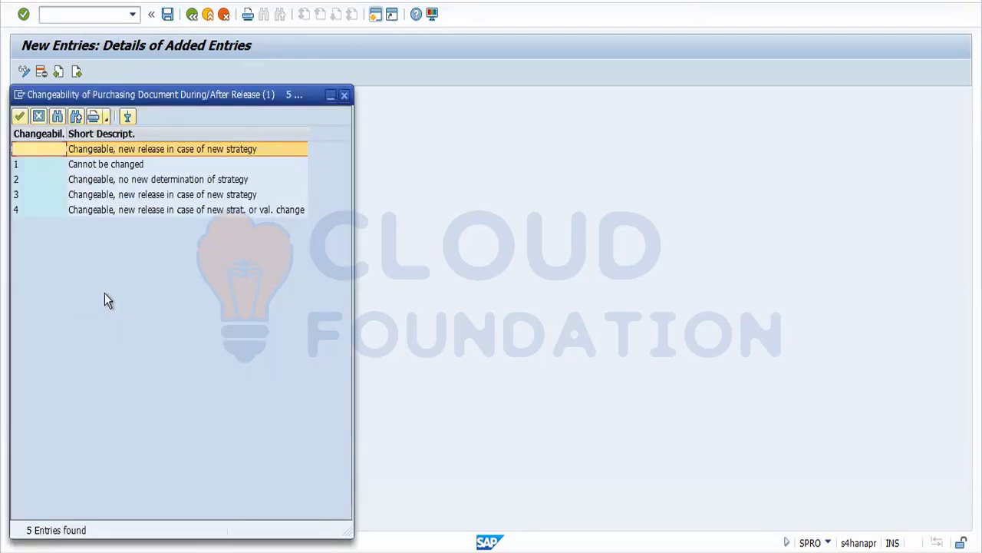
{"action": "double_click", "coordinate": [120, 209]}
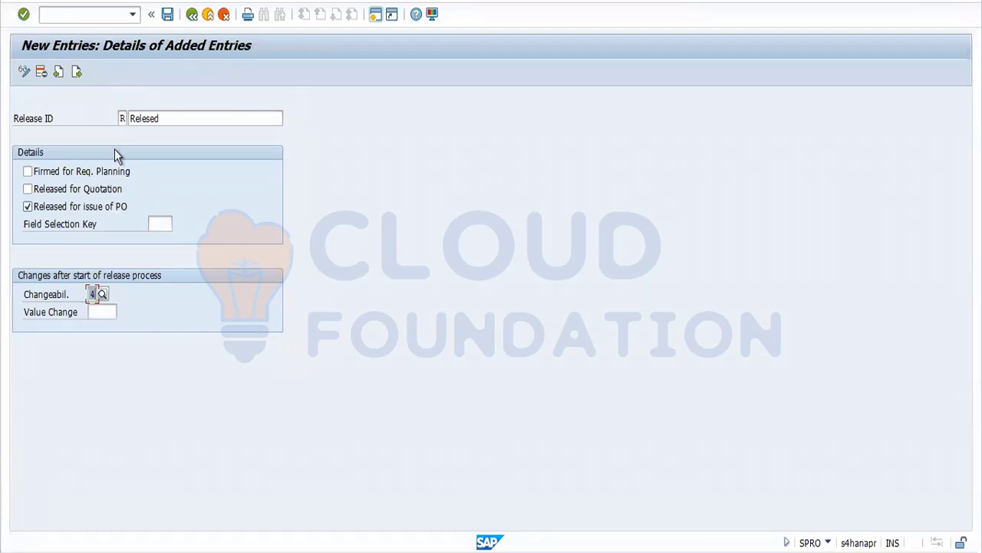
Step: Save release indicator R in customizing request A4HK902321, accepting the local request warning
{"action": "left_click", "coordinate": [168, 17]}
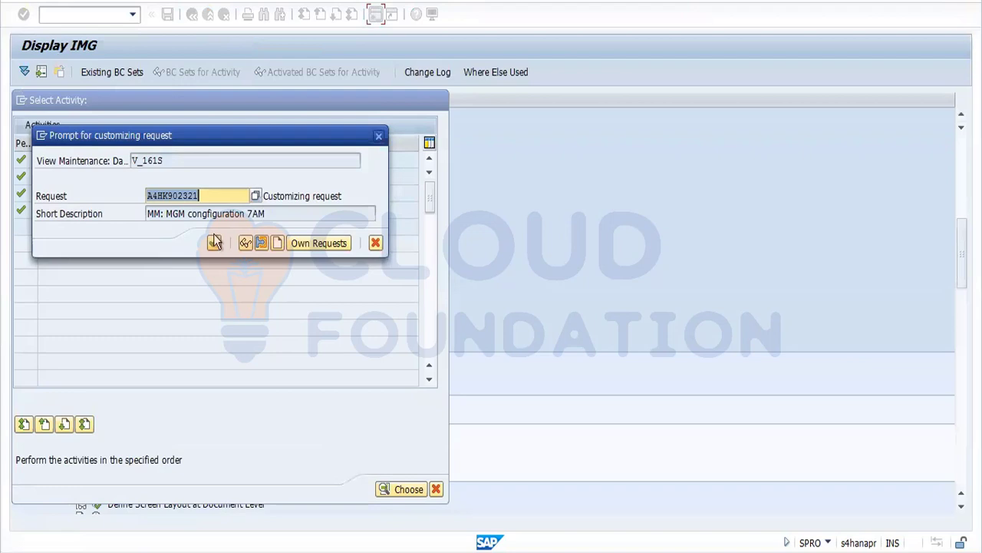
{"action": "left_click", "coordinate": [215, 243]}
{"action": "left_click", "coordinate": [215, 244]}
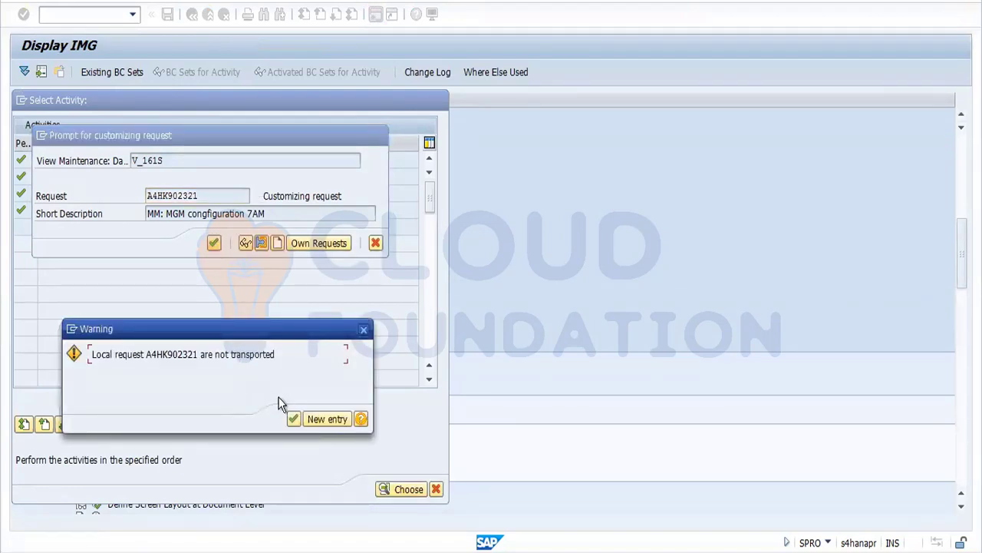
{"action": "left_click", "coordinate": [292, 419]}
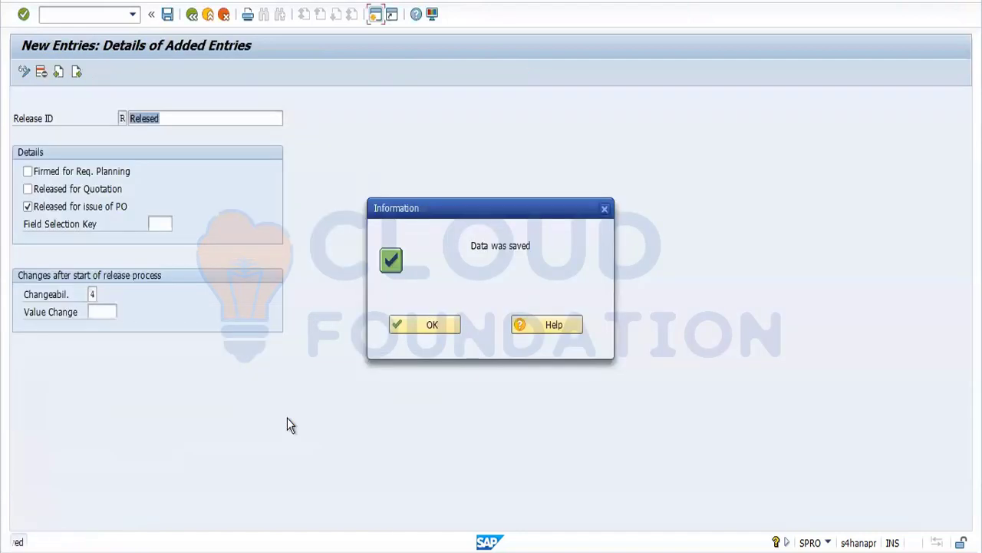
{"action": "left_click", "coordinate": [432, 325]}
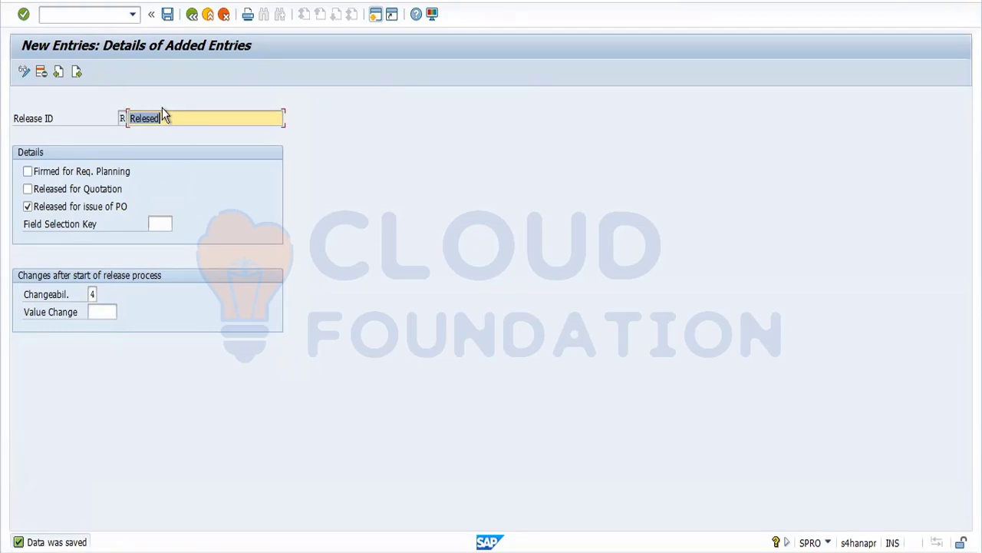
Step: Add another release indicator with ID P and description "Parital Relase"
{"action": "left_click", "coordinate": [192, 15]}
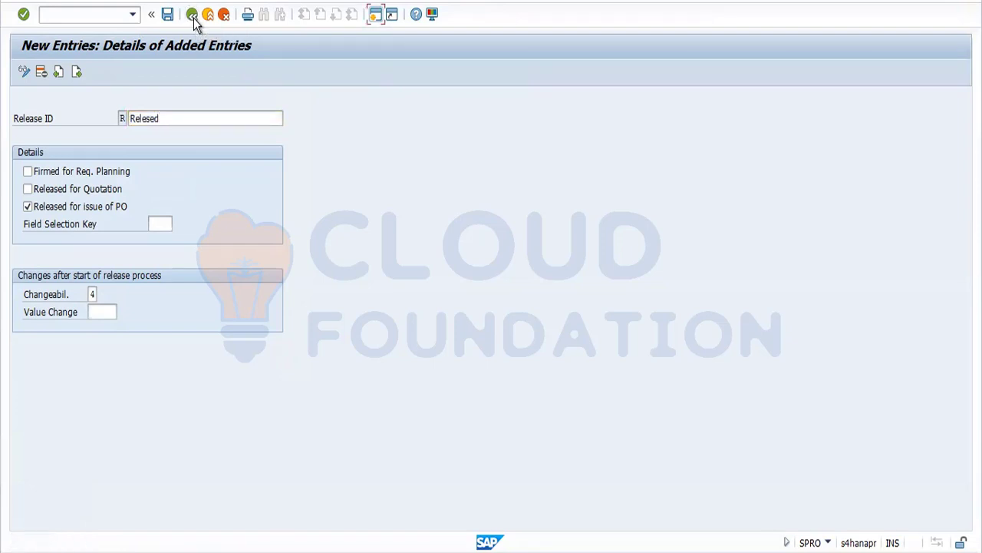
{"action": "left_click", "coordinate": [432, 326]}
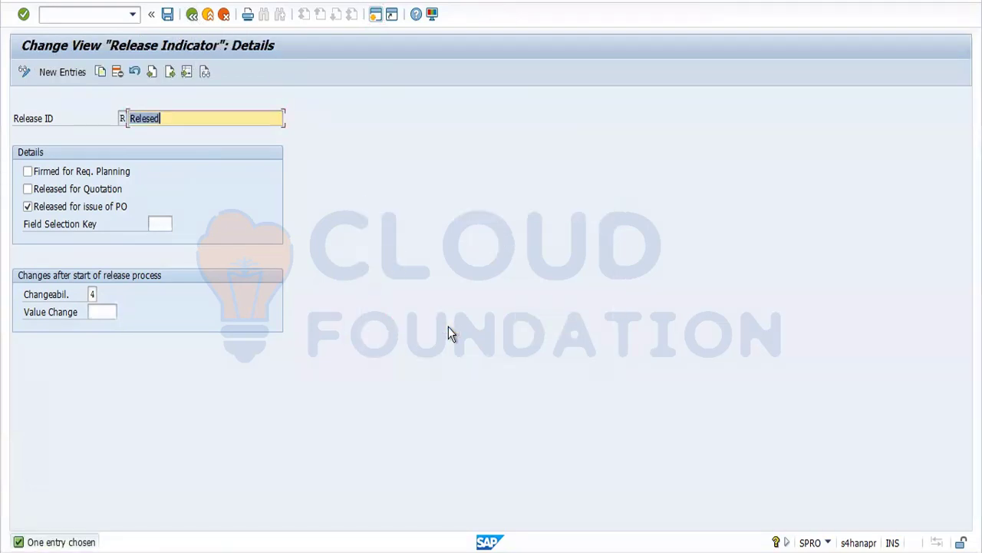
{"action": "left_click", "coordinate": [70, 72]}
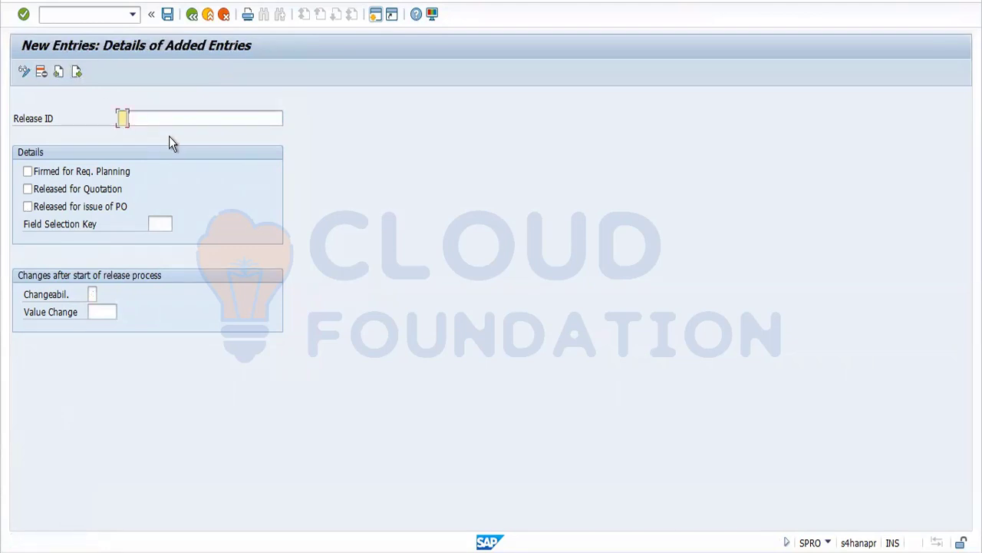
{"action": "type", "text": "p"}
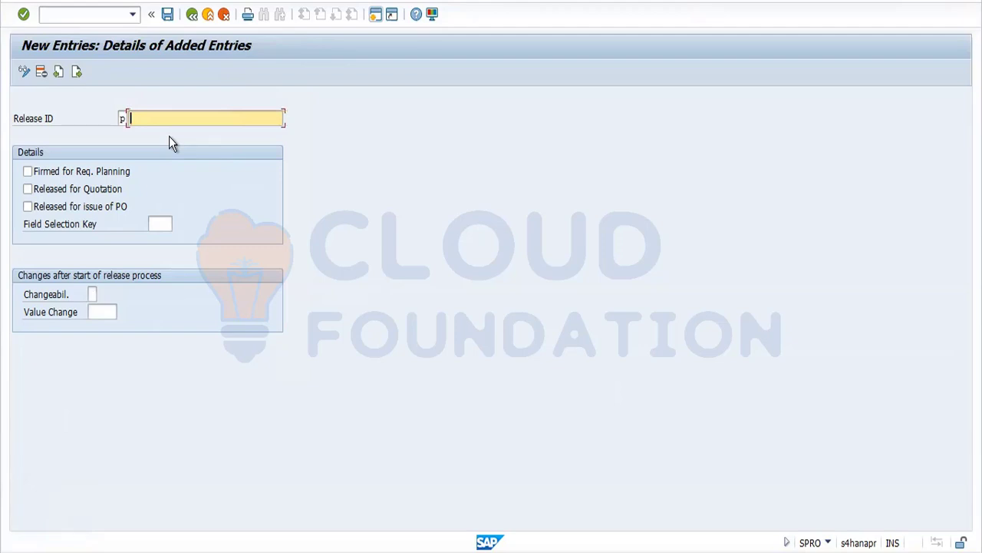
{"action": "type", "text": "Parital Relase"}
Step: Set indicator P's changeability to 4, Changeable, new release in case of new strategy or value change, and save it
{"action": "left_click", "coordinate": [93, 294]}
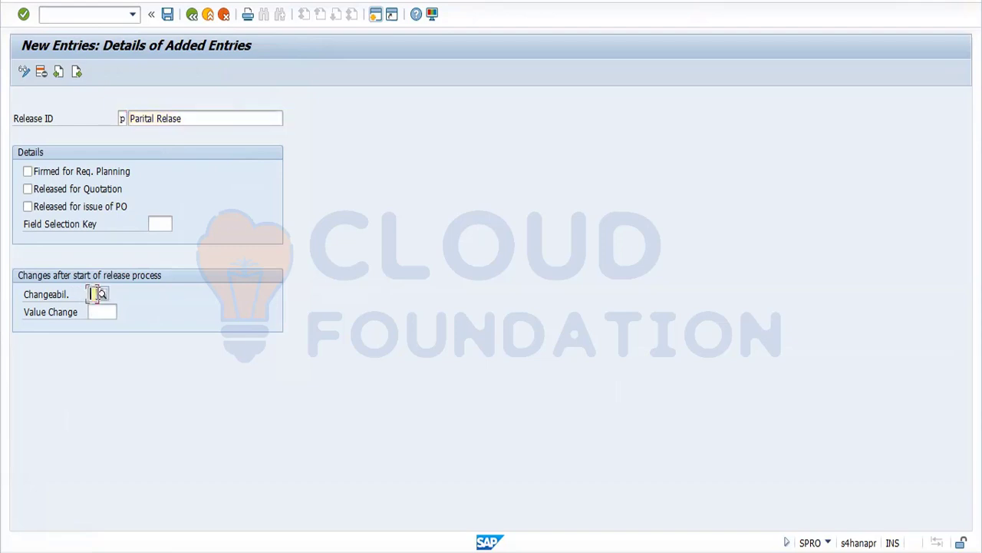
{"action": "left_click", "coordinate": [102, 294]}
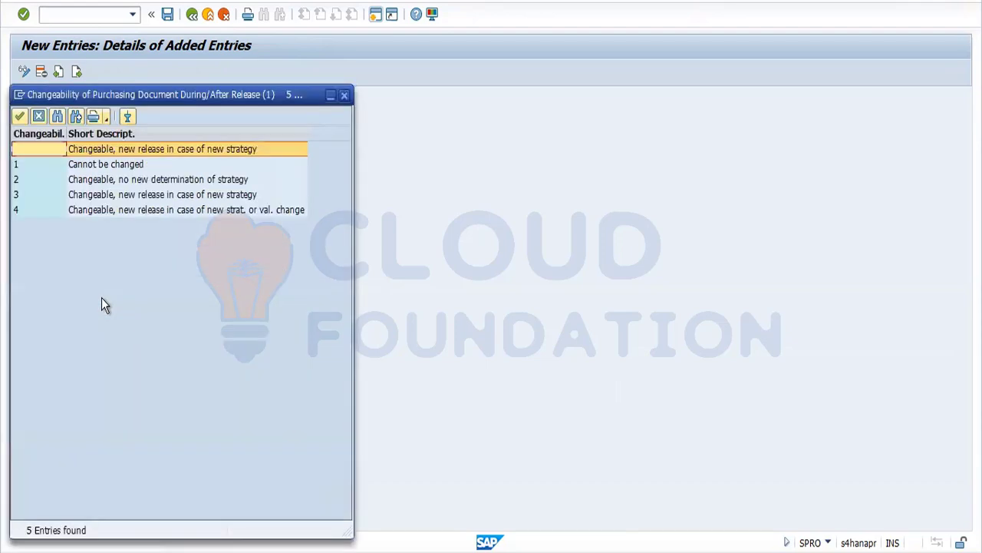
{"action": "left_click", "coordinate": [181, 215]}
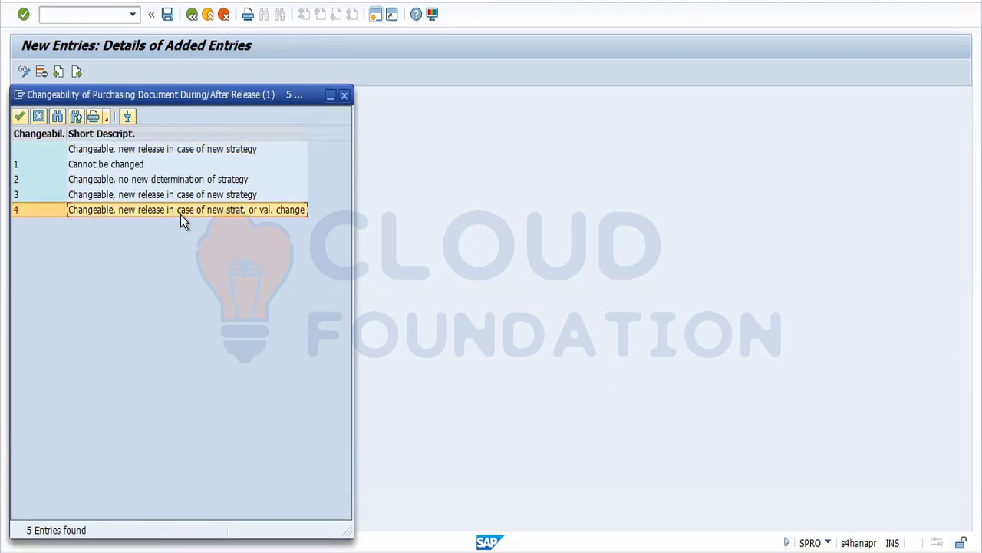
{"action": "double_click", "coordinate": [181, 215]}
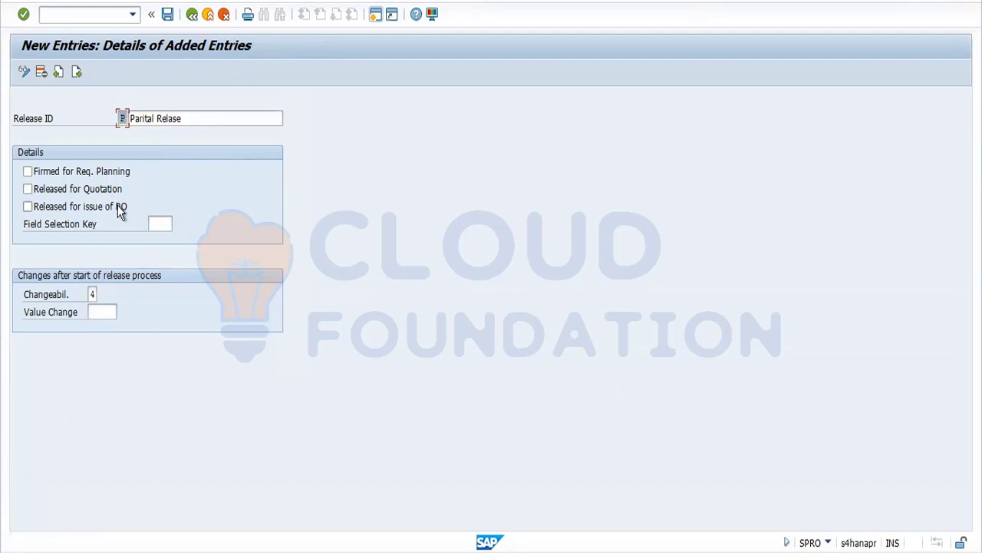
{"action": "left_click", "coordinate": [169, 14]}
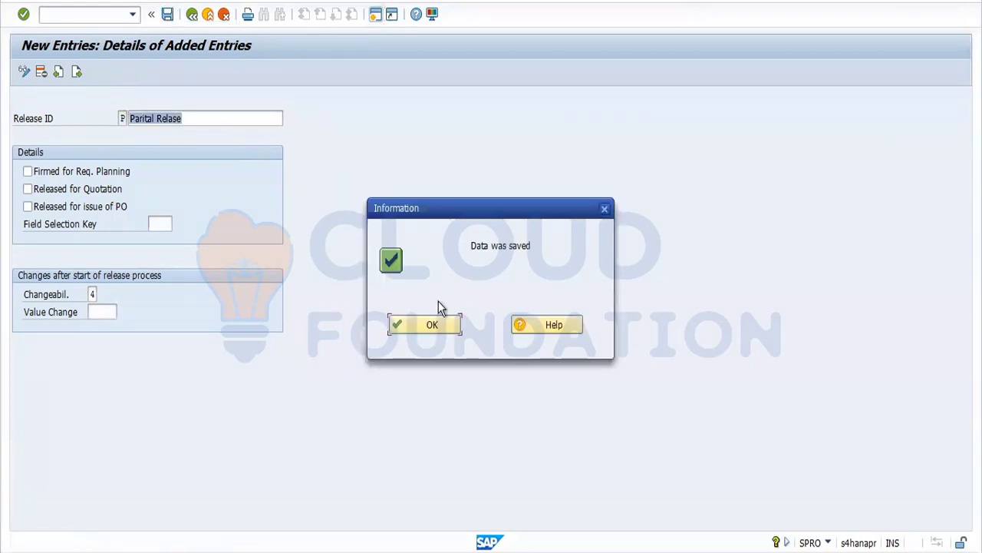
{"action": "left_click", "coordinate": [432, 326]}
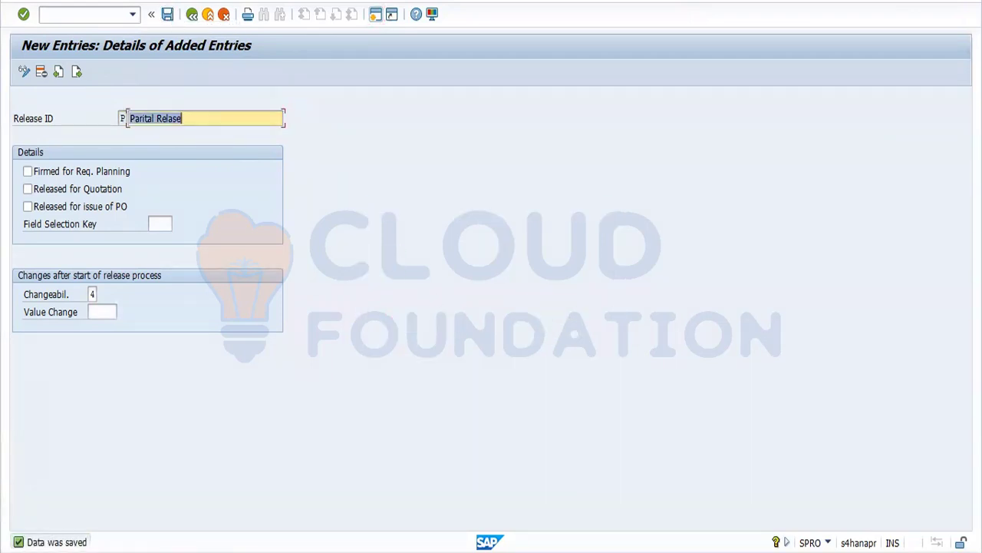
Step: Return to the release procedure activities and open the details of release strategy S1 for group F1
{"action": "left_click", "coordinate": [194, 18]}
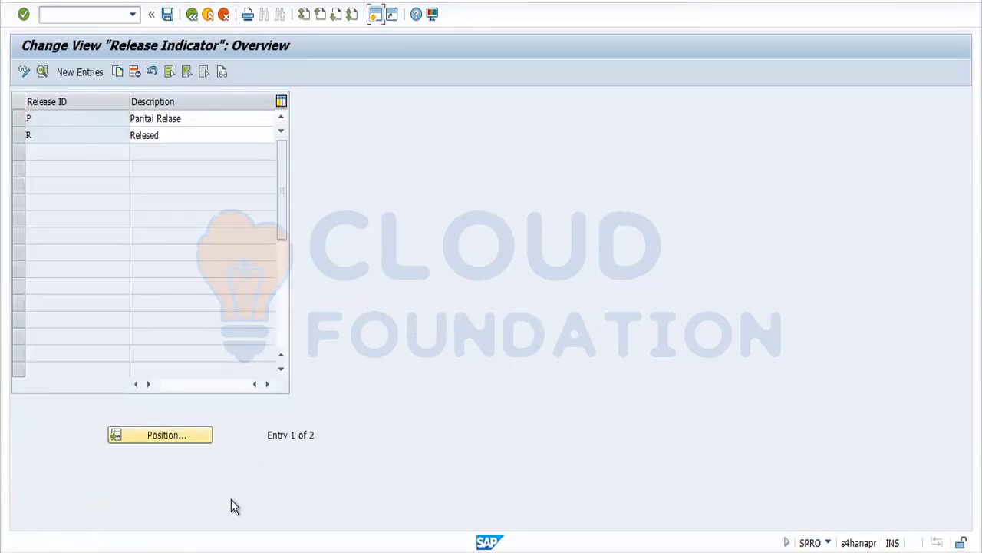
{"action": "mouse_move", "coordinate": [293, 550]}
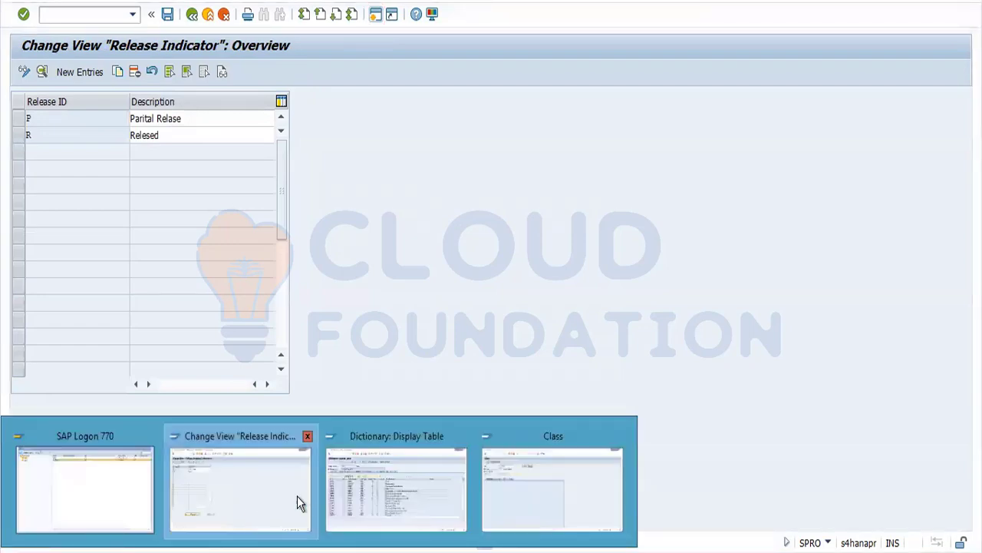
{"action": "left_click", "coordinate": [266, 494]}
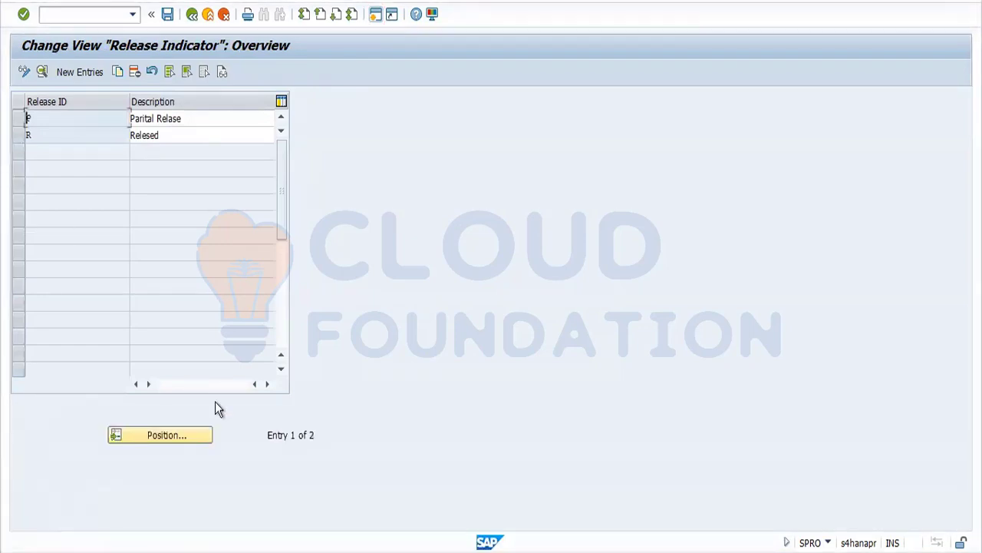
{"action": "left_click", "coordinate": [191, 16]}
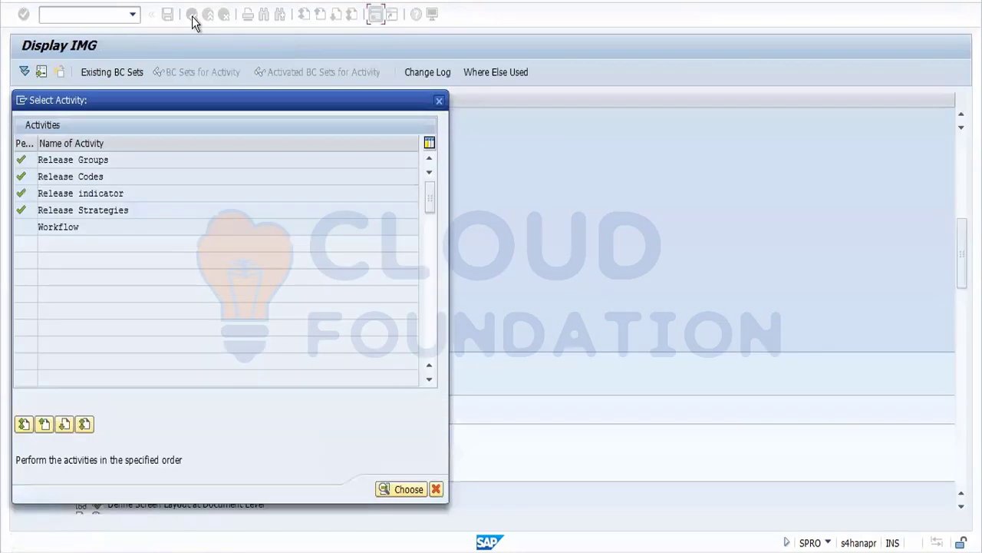
{"action": "double_click", "coordinate": [95, 209]}
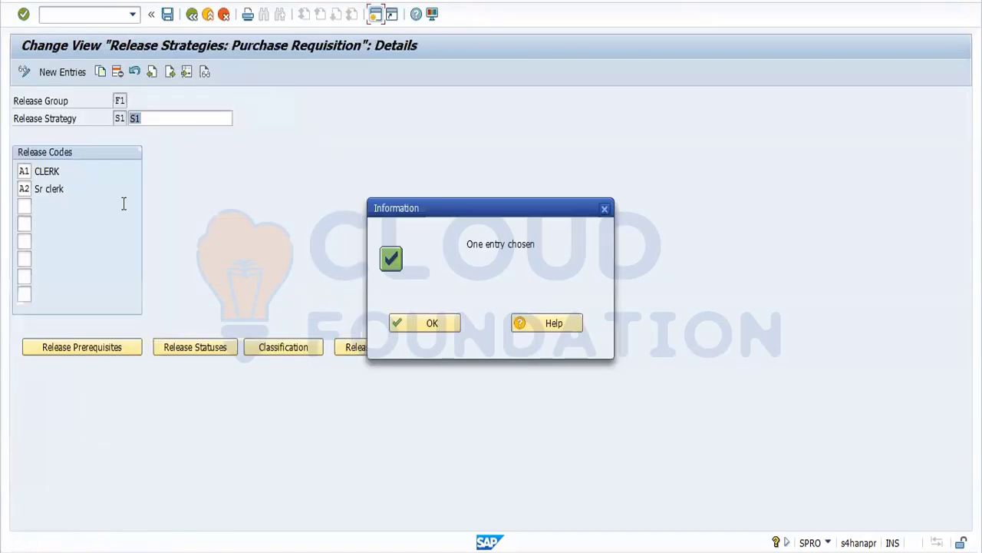
{"action": "left_click", "coordinate": [432, 324]}
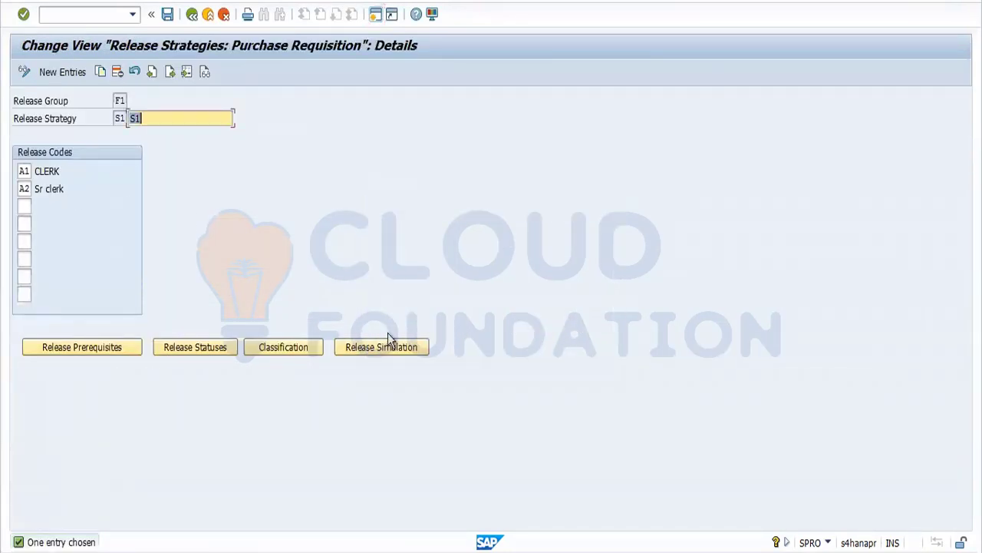
Step: Assign release indicator P to the status with only A1 released and R to the status with A1 and A2 released, and save
{"action": "left_click", "coordinate": [190, 352]}
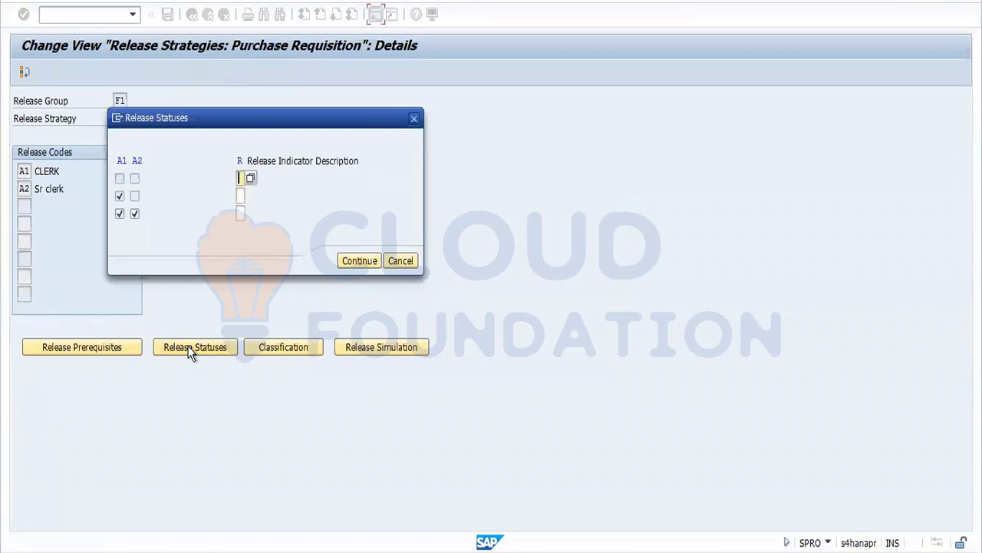
{"action": "left_click", "coordinate": [241, 195]}
{"action": "key", "text": "F4"}
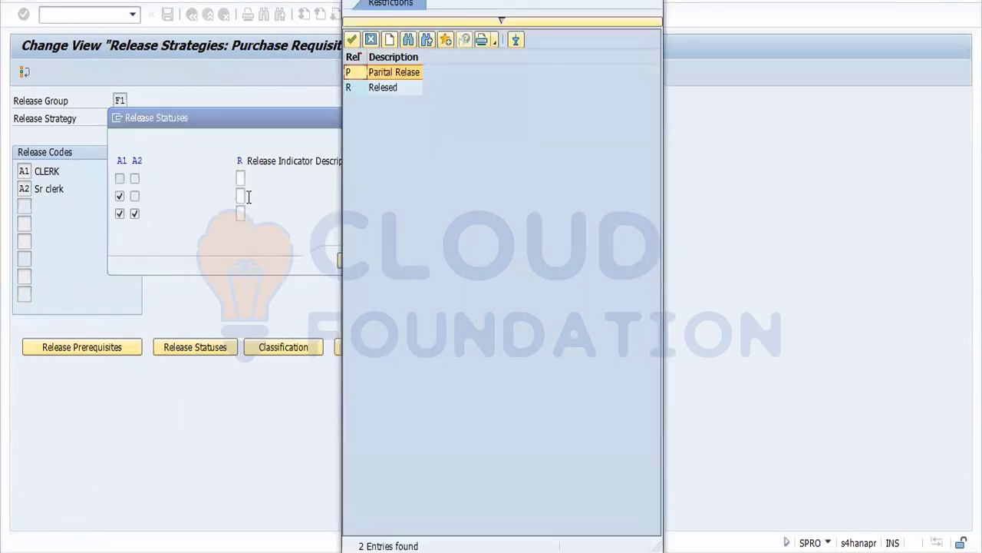
{"action": "double_click", "coordinate": [389, 72]}
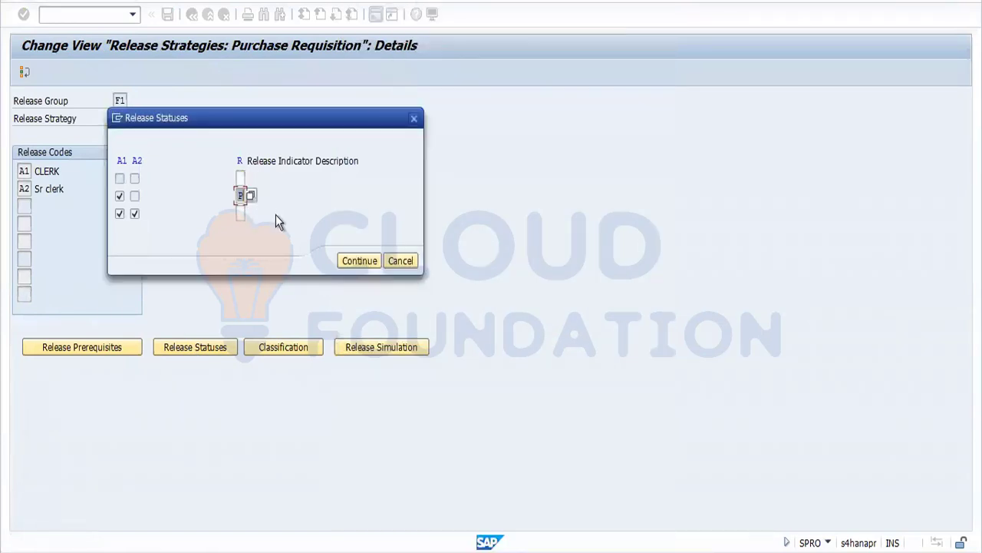
{"action": "left_click", "coordinate": [241, 213]}
{"action": "key", "text": "F4"}
{"action": "double_click", "coordinate": [383, 87]}
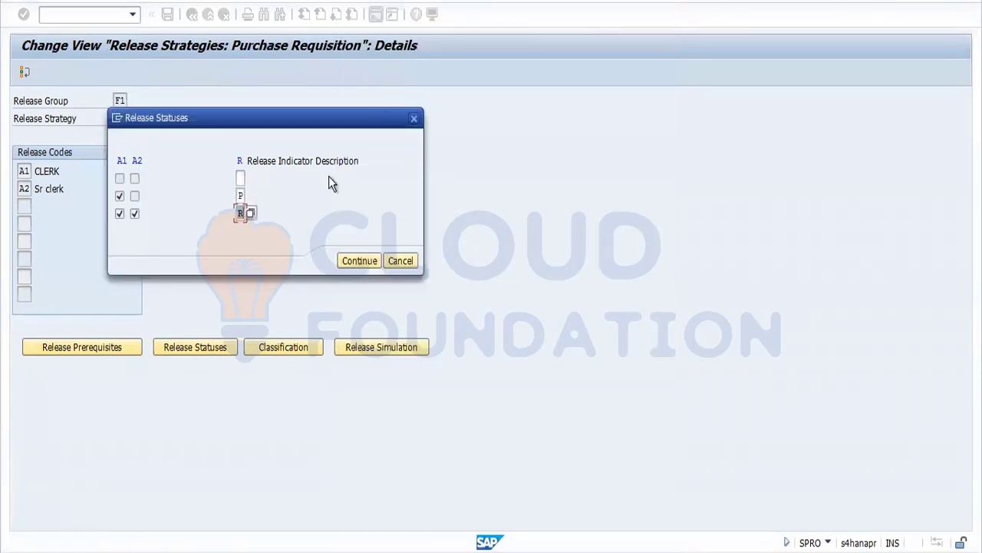
{"action": "left_click", "coordinate": [240, 178]}
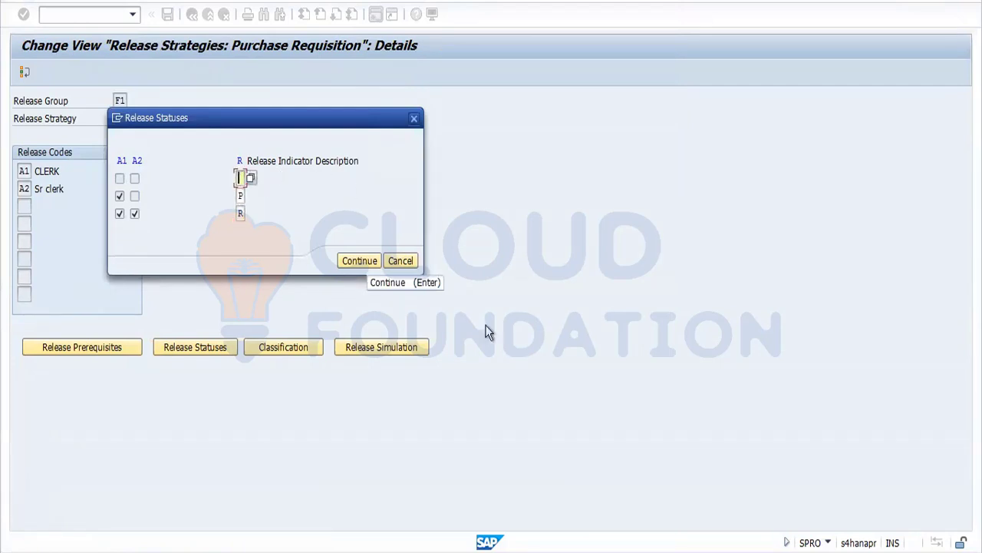
{"action": "left_click", "coordinate": [354, 262]}
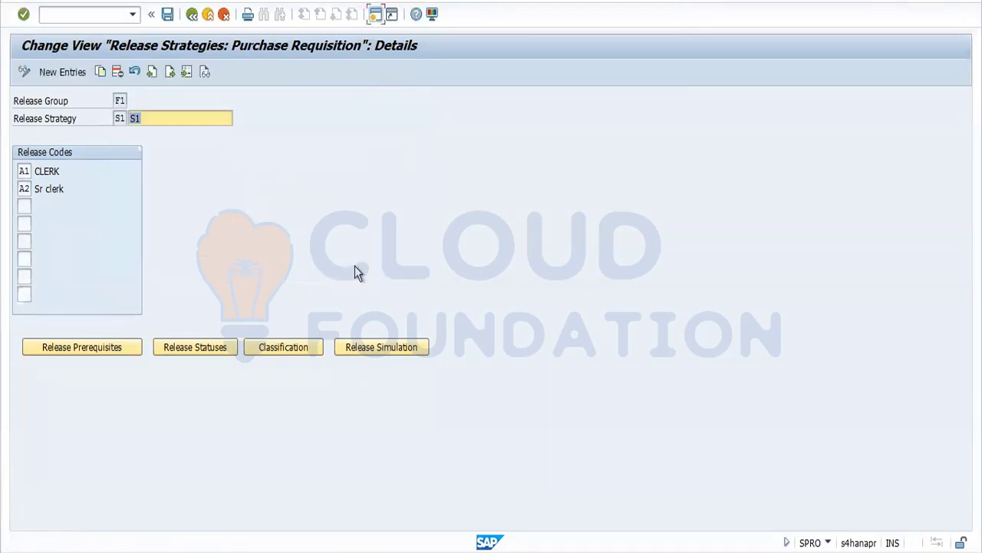
{"action": "left_click", "coordinate": [167, 15]}
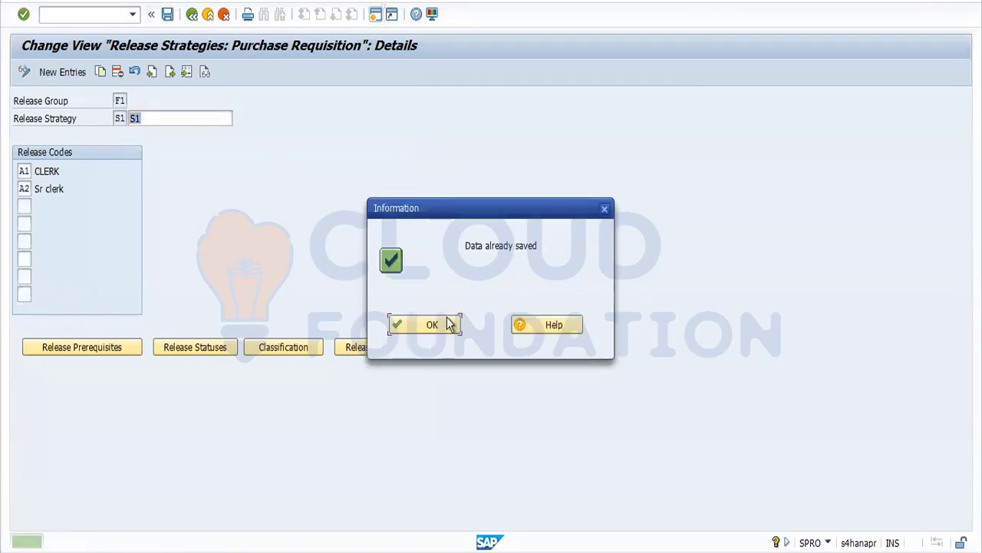
{"action": "left_click", "coordinate": [448, 325]}
Step: Classify strategy S1 with plant FORD, purchase requisition document type NB and total requisition value 0 to 1000 INR, and save the strategy
{"action": "left_click", "coordinate": [292, 347]}
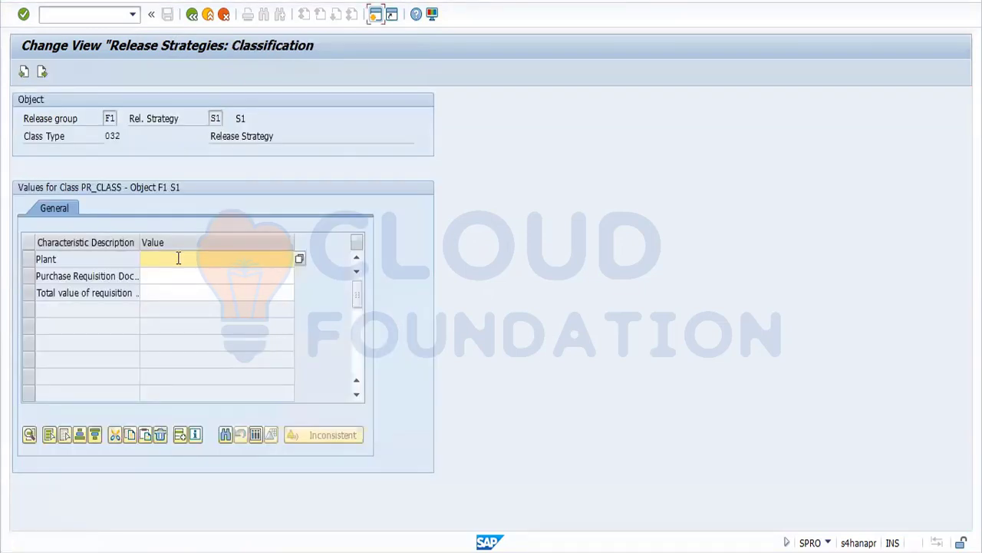
{"action": "left_click", "coordinate": [178, 259]}
{"action": "type", "text": "ford"}
{"action": "left_click", "coordinate": [158, 275]}
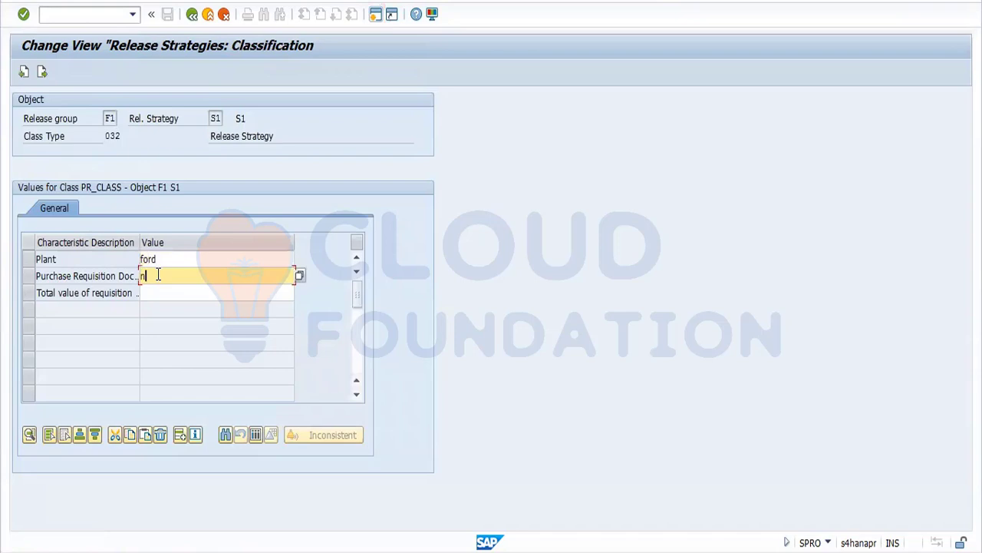
{"action": "key", "text": "Return"}
{"action": "left_click", "coordinate": [185, 287]}
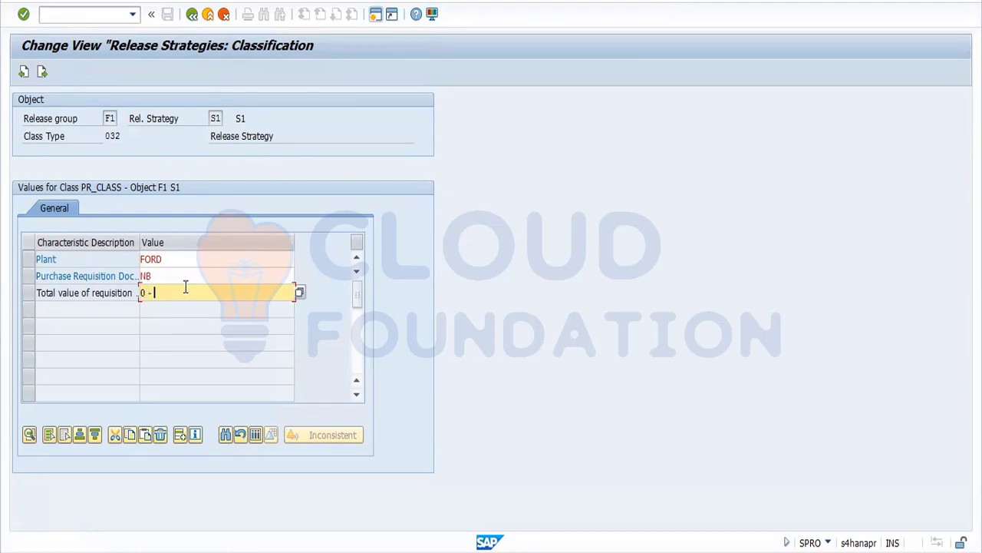
{"action": "key", "text": "Return"}
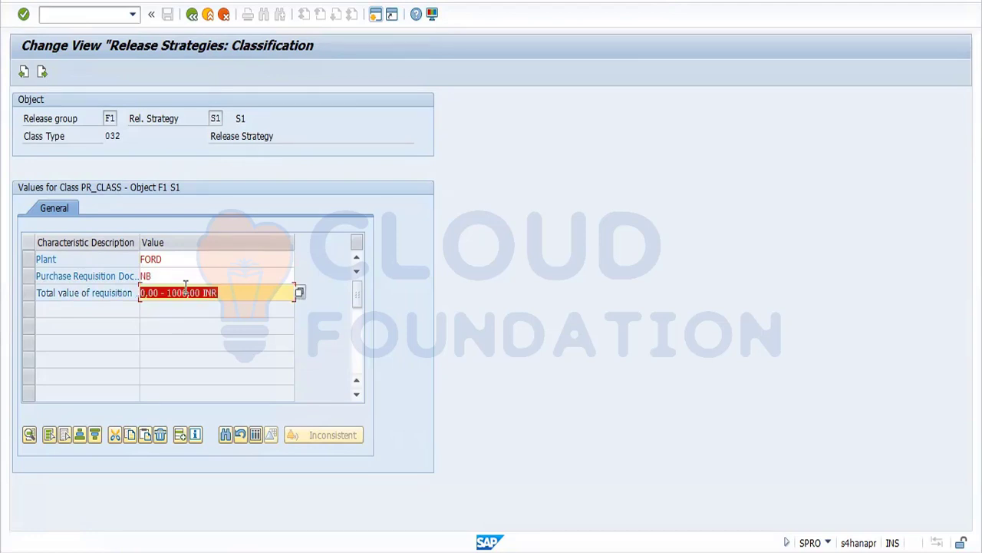
{"action": "left_click", "coordinate": [192, 14]}
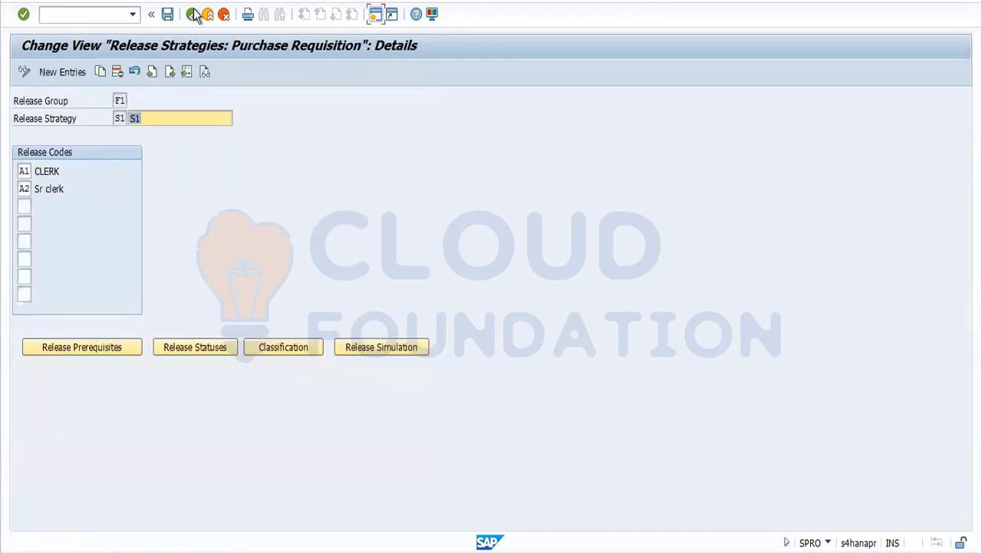
{"action": "left_click", "coordinate": [168, 14]}
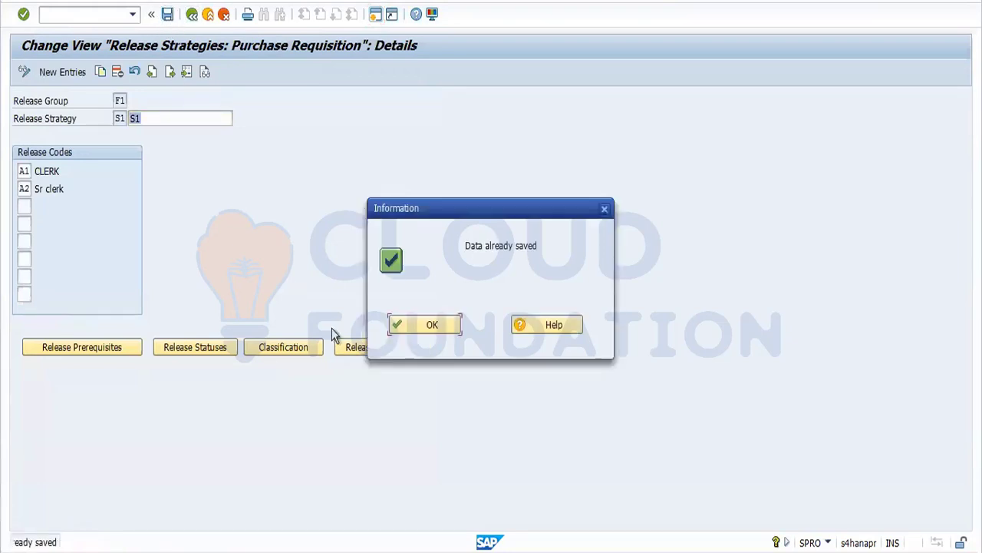
{"action": "left_click", "coordinate": [413, 322]}
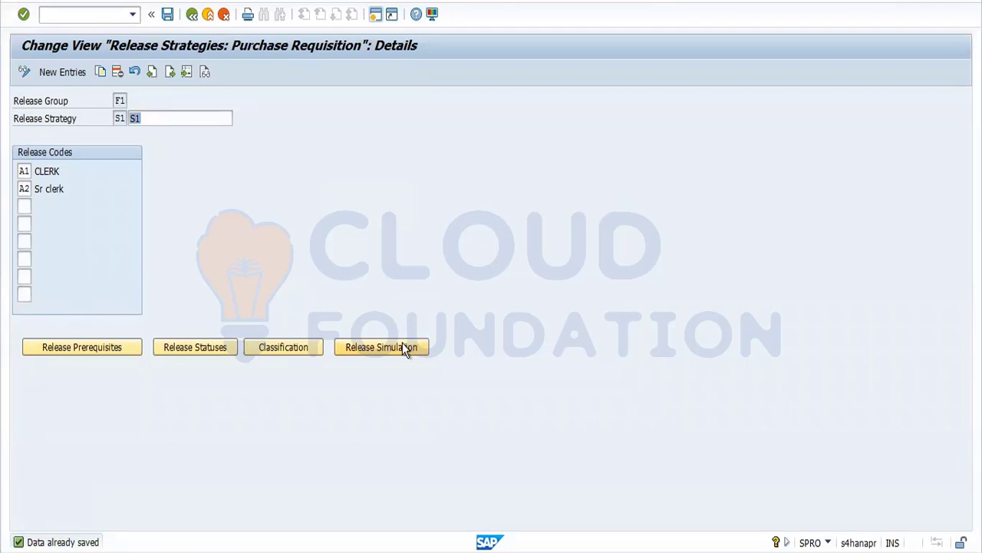
Step: Simulate the release of strategy S1 by setting the release for code A1 and for code A2
{"action": "left_click", "coordinate": [402, 345]}
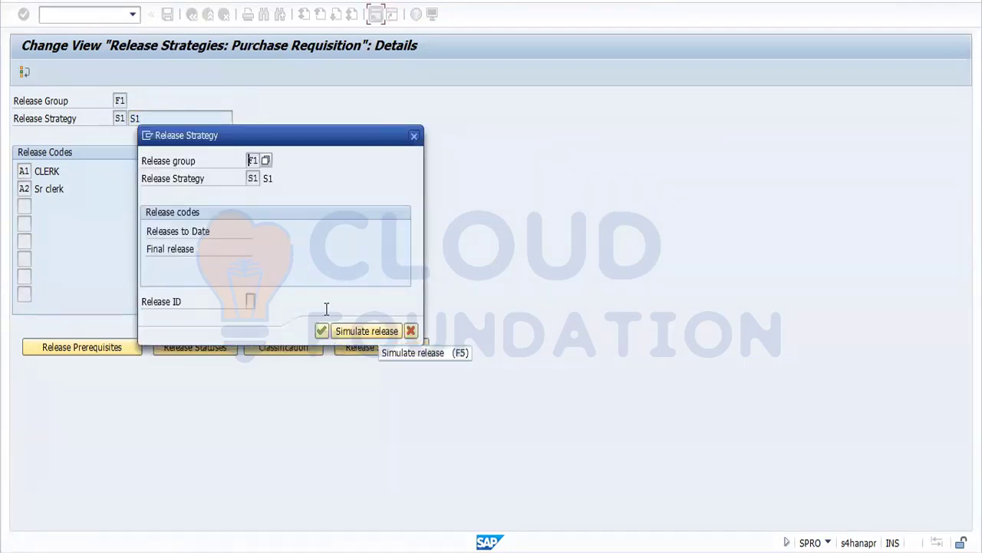
{"action": "left_click", "coordinate": [356, 335]}
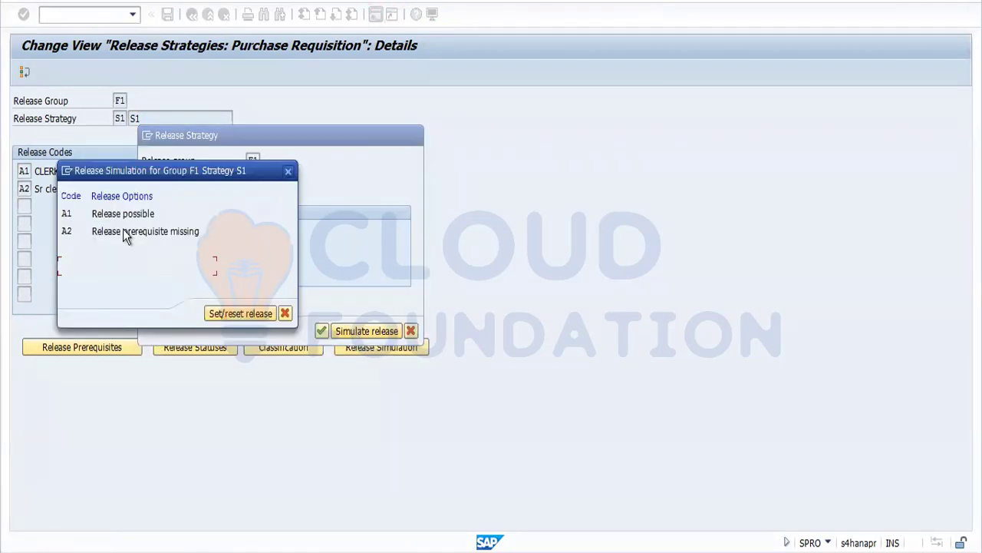
{"action": "double_click", "coordinate": [126, 213]}
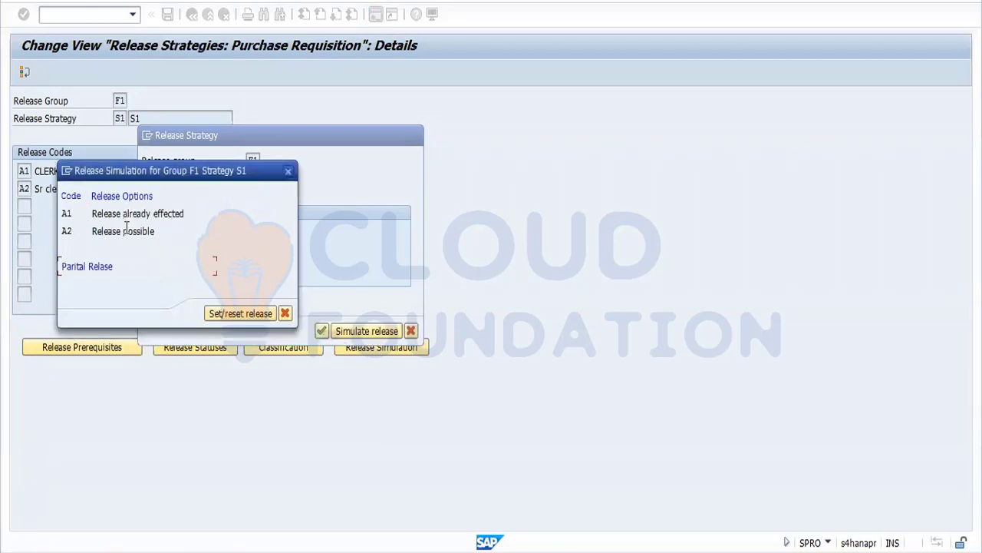
{"action": "double_click", "coordinate": [126, 231]}
{"action": "left_click", "coordinate": [235, 313]}
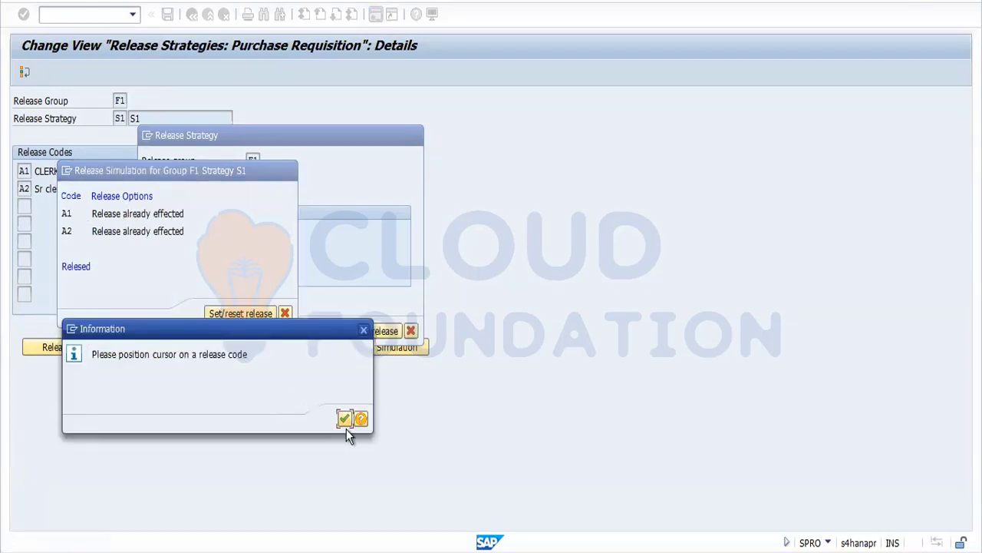
{"action": "left_click", "coordinate": [344, 418]}
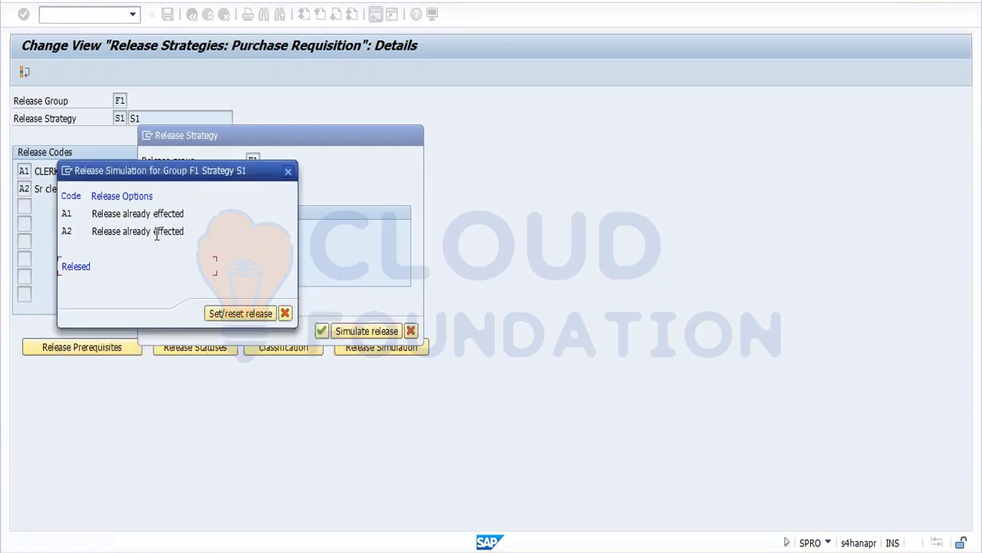
Step: Reset the simulated release for code A2, toggle its release once more and close the release simulation for strategy S1
{"action": "left_click", "coordinate": [244, 313]}
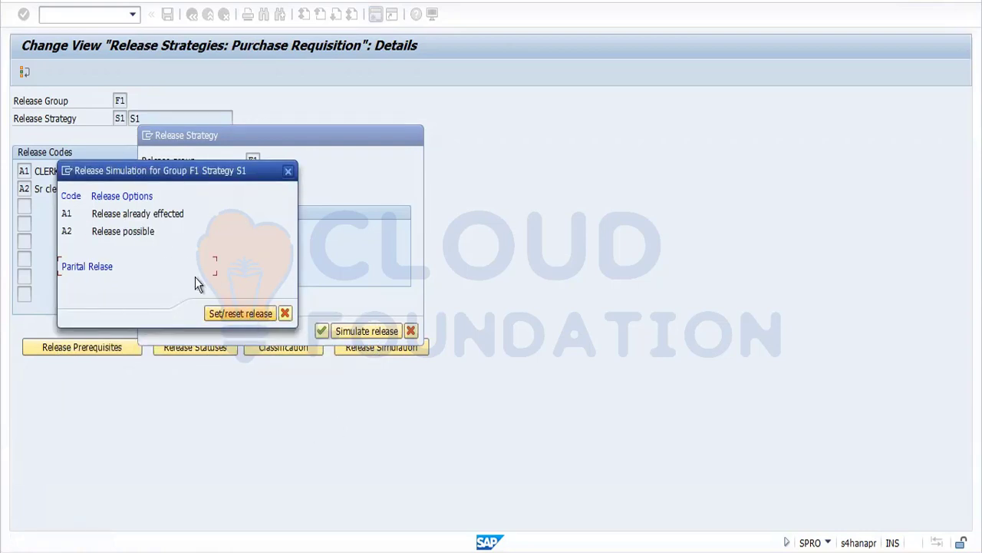
{"action": "left_click", "coordinate": [241, 317]}
{"action": "left_click", "coordinate": [284, 314]}
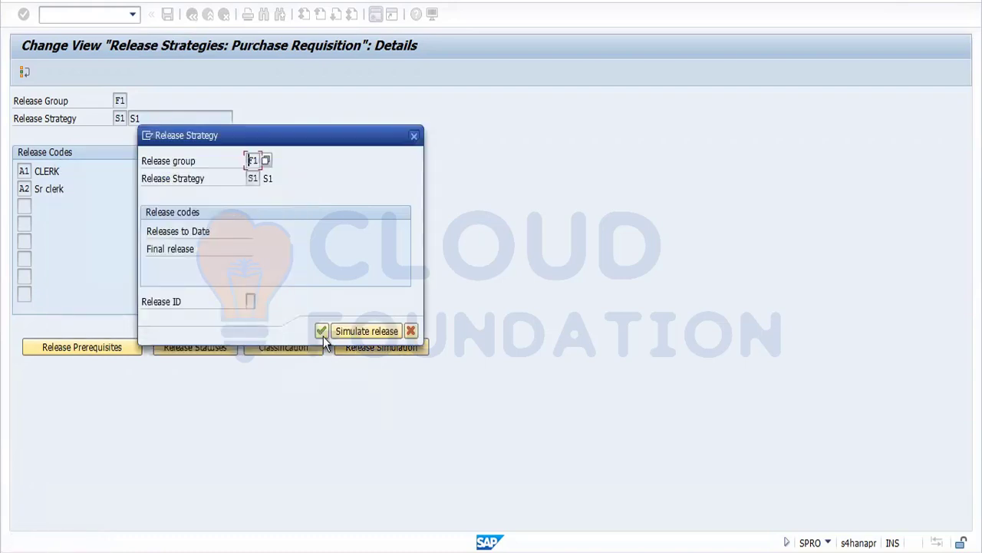
{"action": "left_click", "coordinate": [321, 331]}
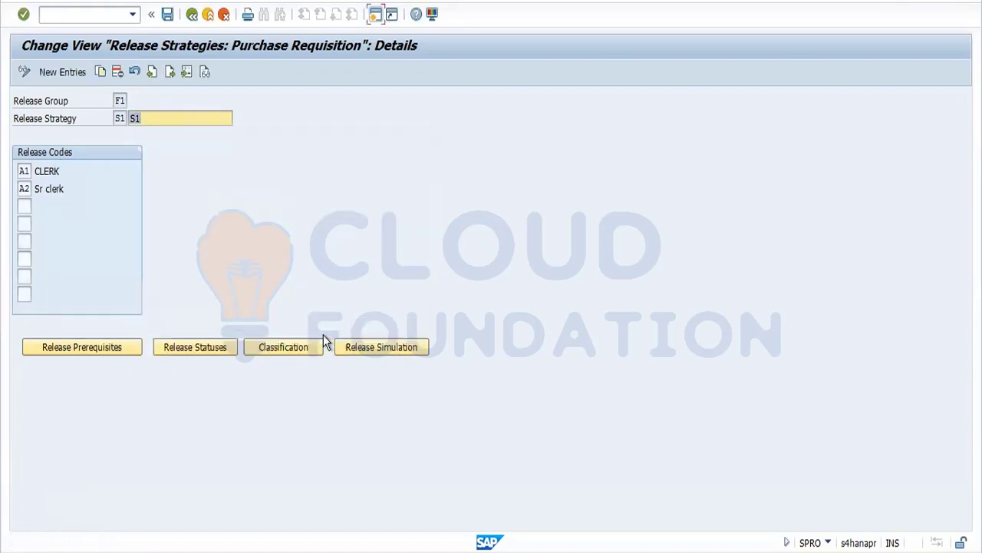
Step: Save release strategy S1 and leave the release procedure activities, returning to the Customizing project screen
{"action": "left_click", "coordinate": [168, 17]}
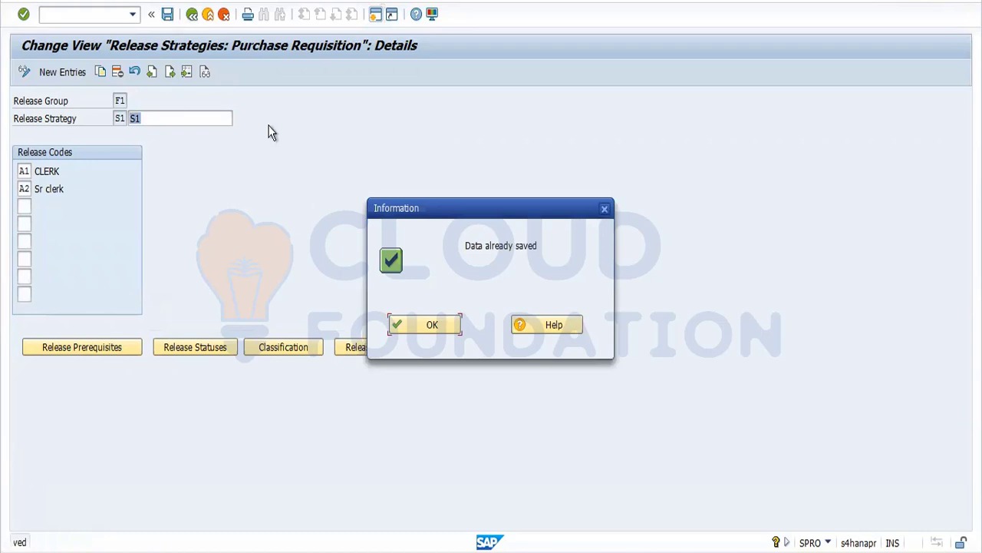
{"action": "left_click", "coordinate": [419, 325]}
{"action": "left_click", "coordinate": [190, 16]}
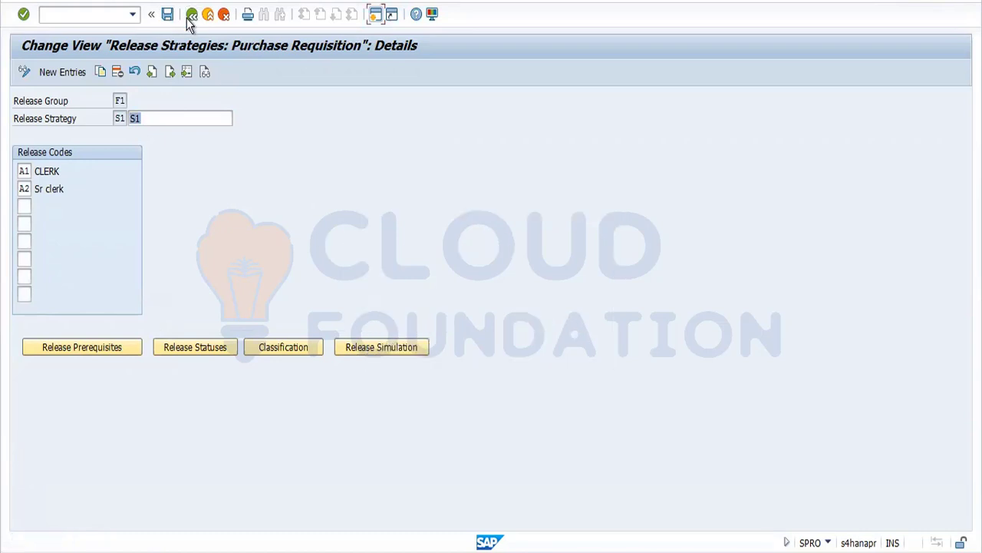
{"action": "left_click", "coordinate": [190, 17]}
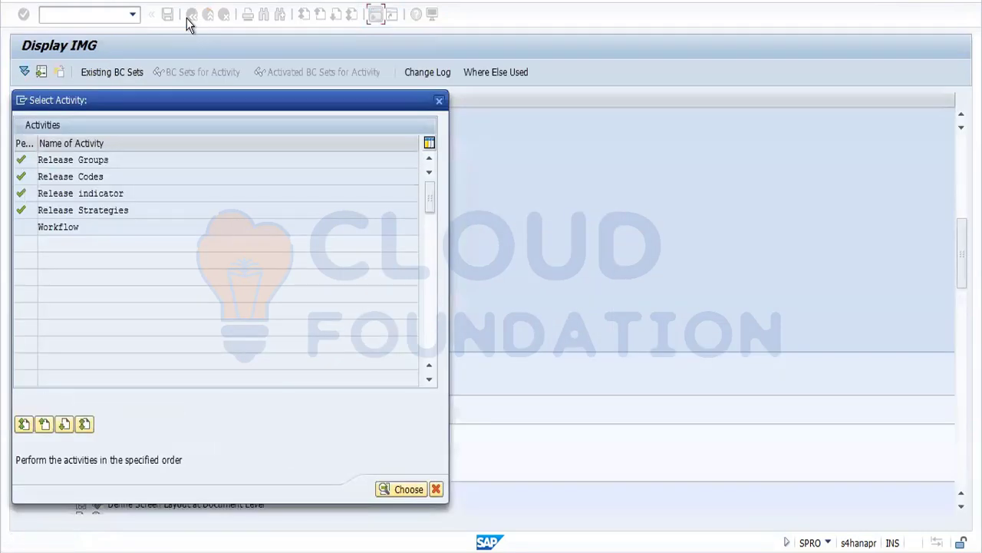
{"action": "left_click", "coordinate": [439, 101]}
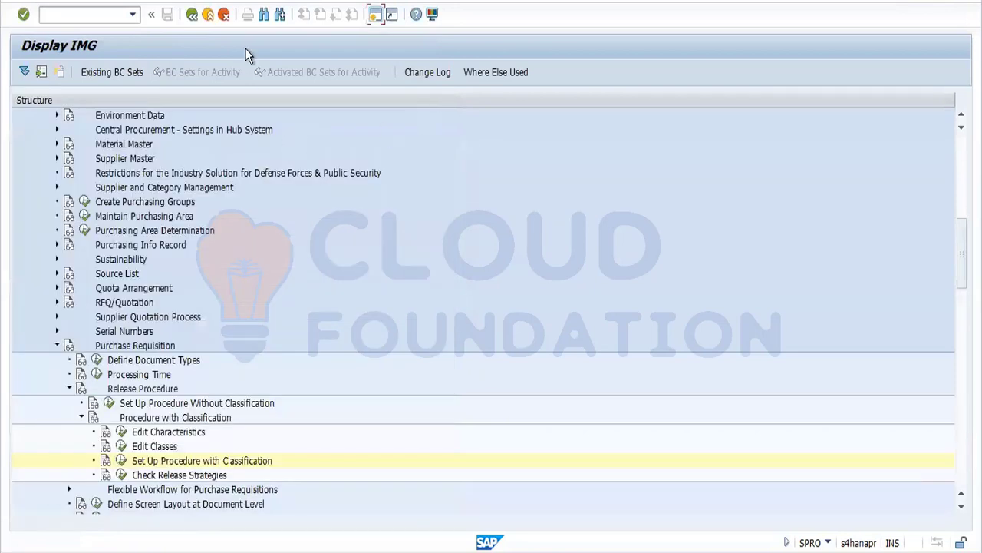
{"action": "left_click", "coordinate": [192, 17]}
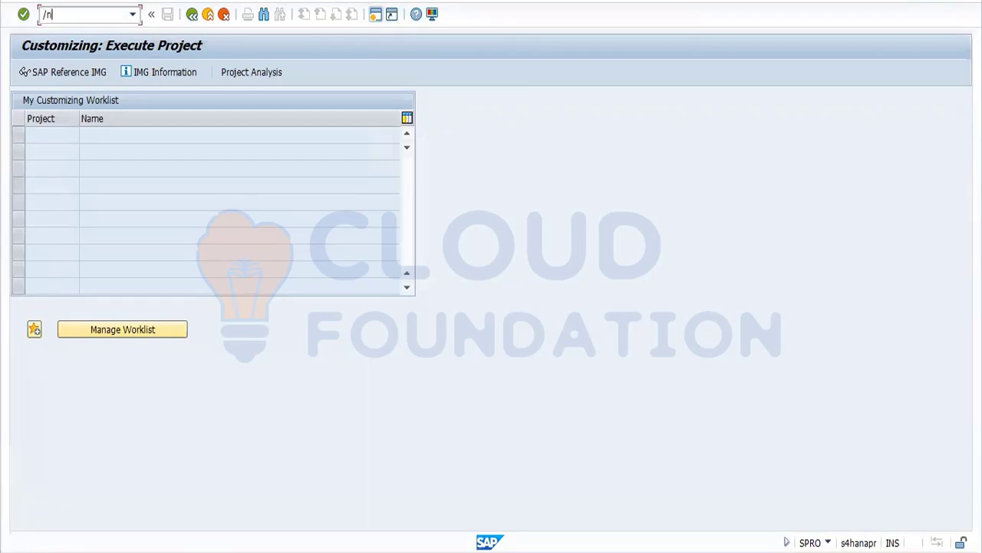
Step: Start a new purchase requisition with transaction ME51N and choose document type NB Purchase Requisition
{"action": "type", "text": "/nme51n"}
{"action": "key", "text": "Return"}
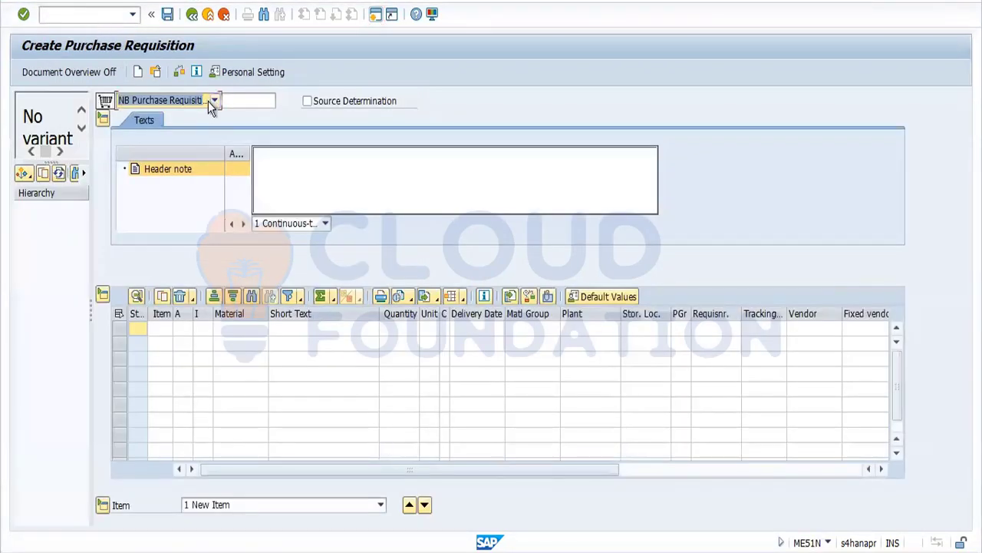
{"action": "left_click", "coordinate": [214, 102]}
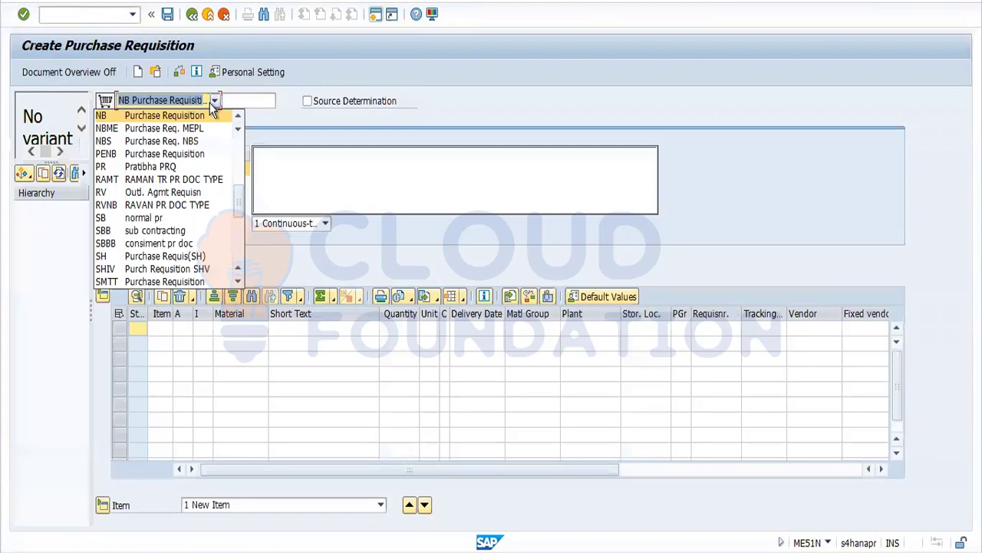
{"action": "left_click", "coordinate": [168, 115]}
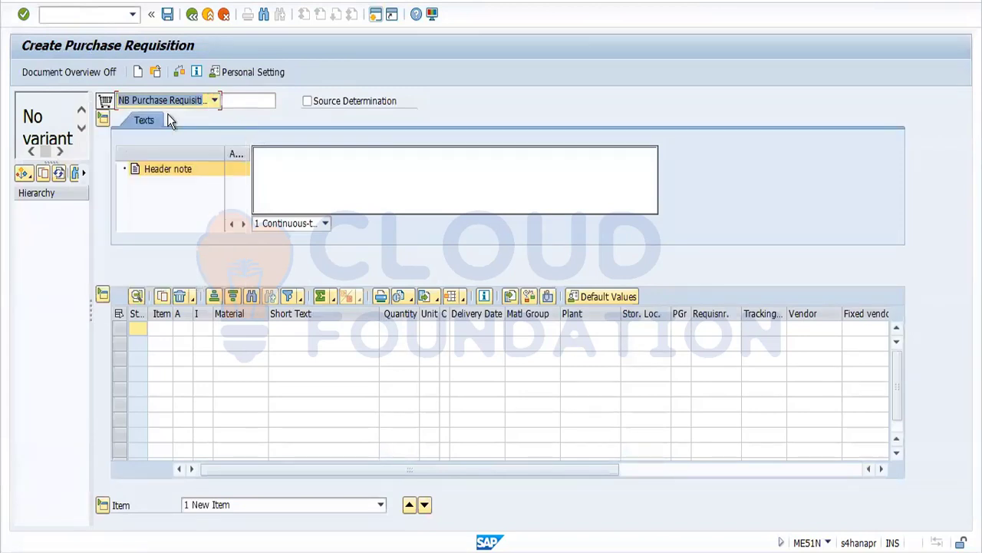
{"action": "left_click", "coordinate": [231, 335]}
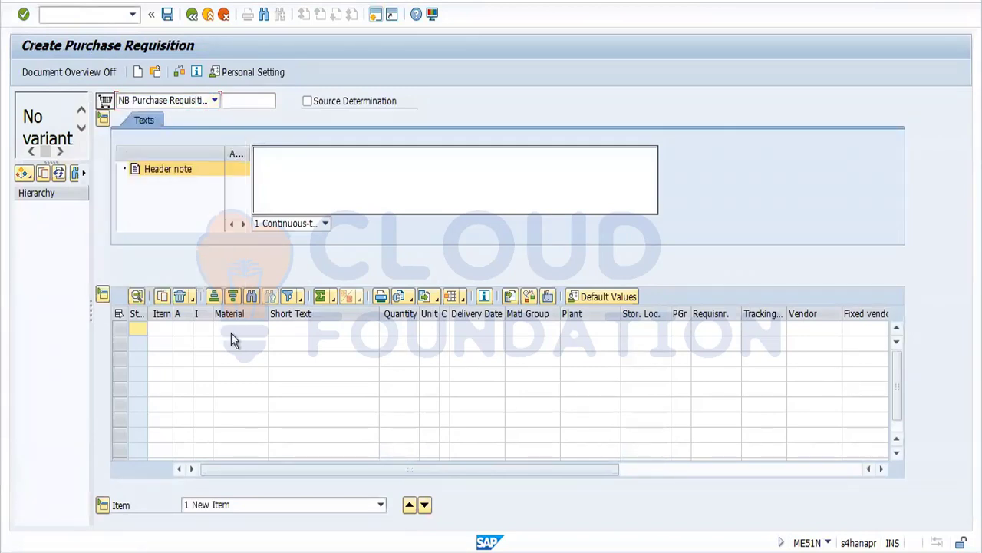
Step: List the materials of plant FORD with transaction MM60 in a new session and pick material 3486
{"action": "left_click", "coordinate": [376, 17]}
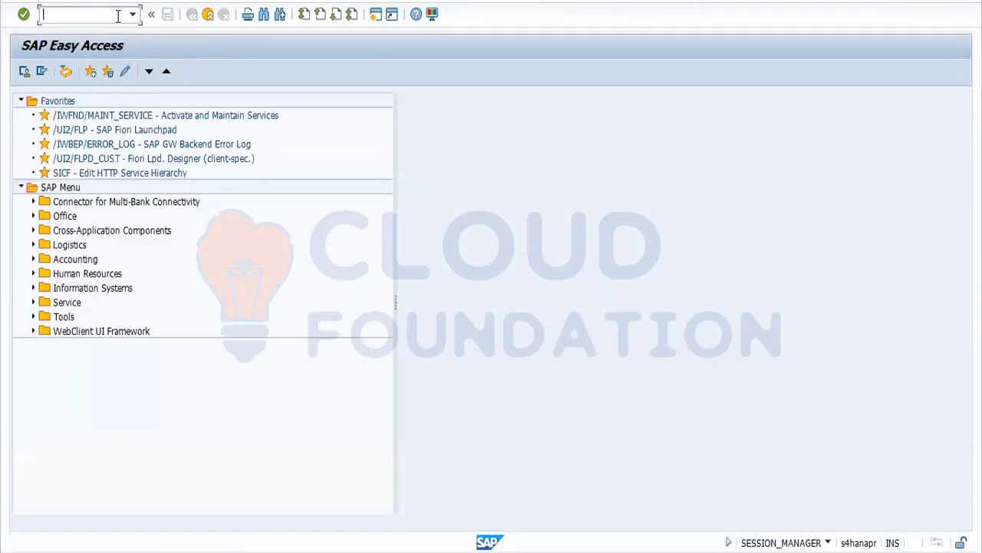
{"action": "type", "text": "mm60"}
{"action": "key", "text": "Return"}
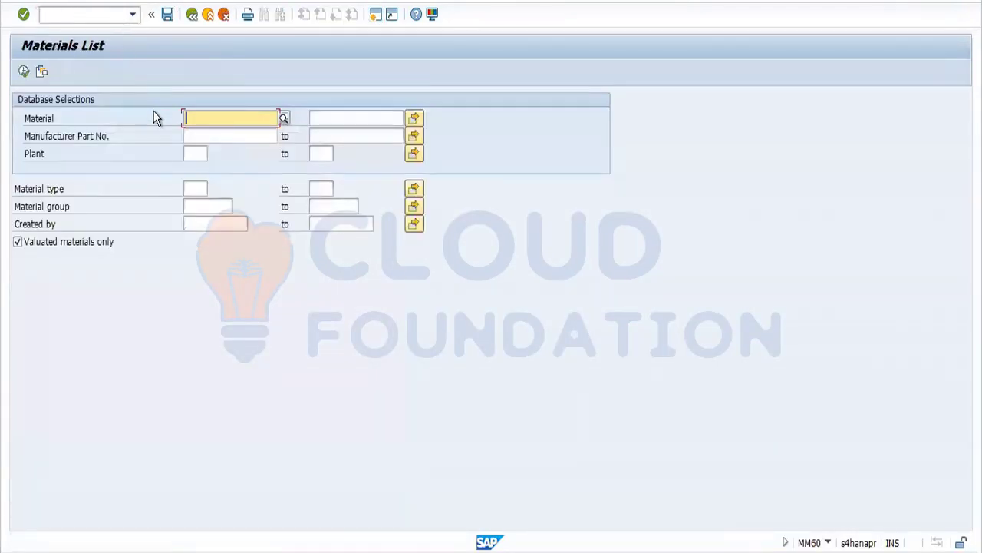
{"action": "left_click", "coordinate": [192, 153]}
{"action": "type", "text": "ford"}
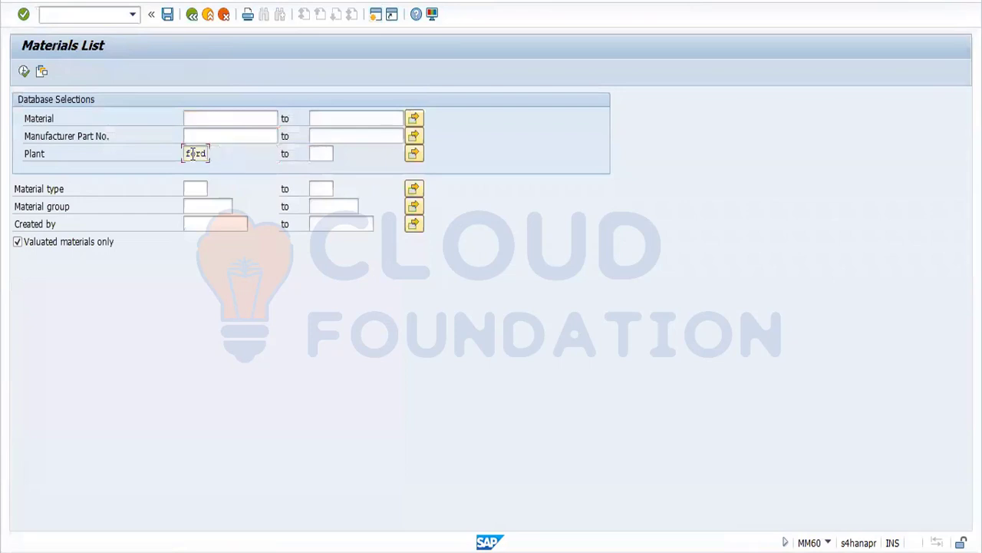
{"action": "double_click", "coordinate": [196, 153]}
{"action": "left_click", "coordinate": [25, 72]}
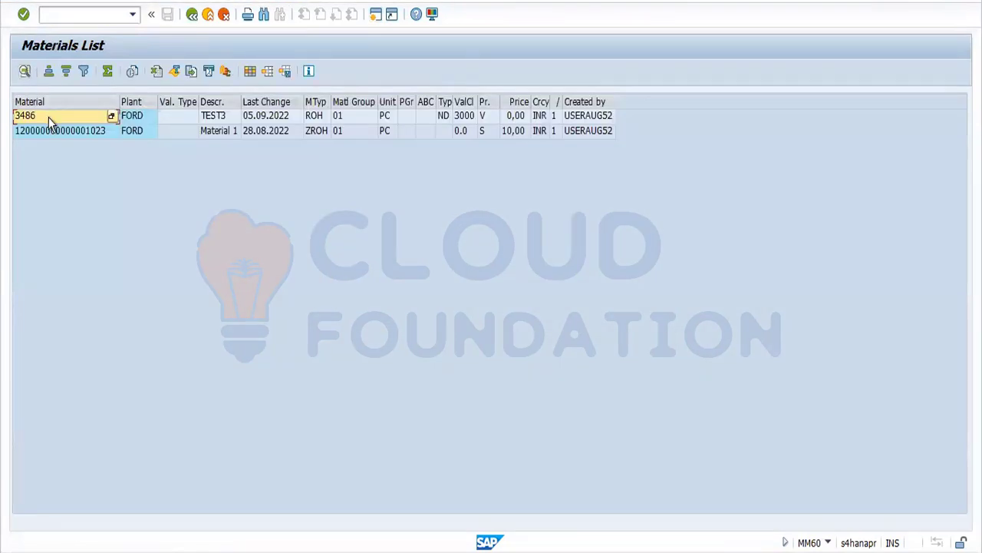
{"action": "left_click", "coordinate": [49, 116]}
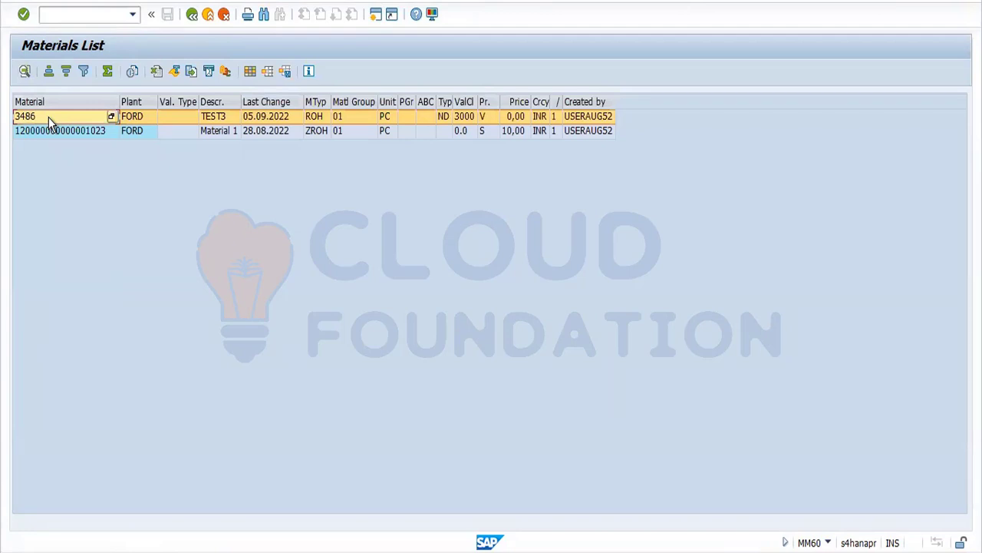
{"action": "left_click", "coordinate": [49, 118]}
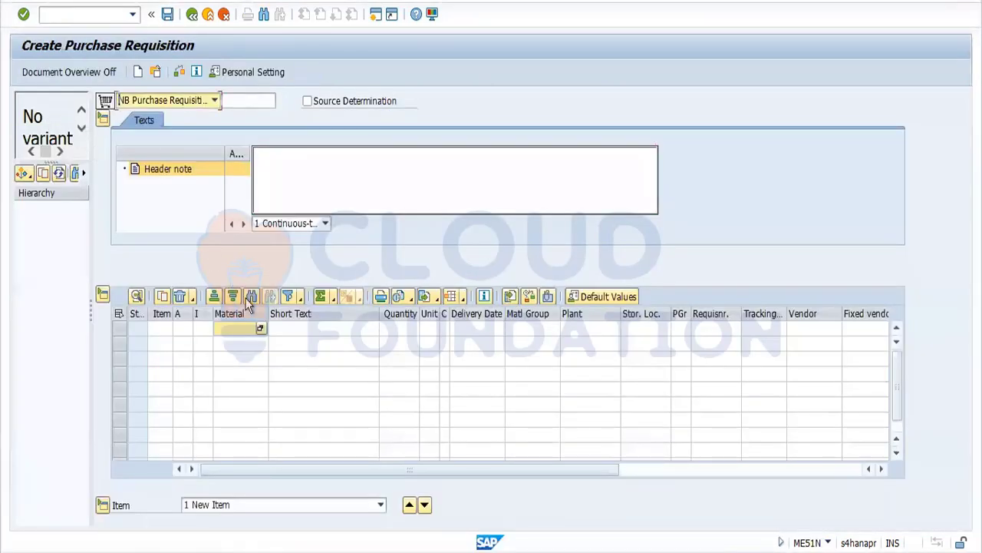
Step: Enter material 3486 with plant FORD as the first item of the purchase requisition
{"action": "left_click", "coordinate": [250, 297]}
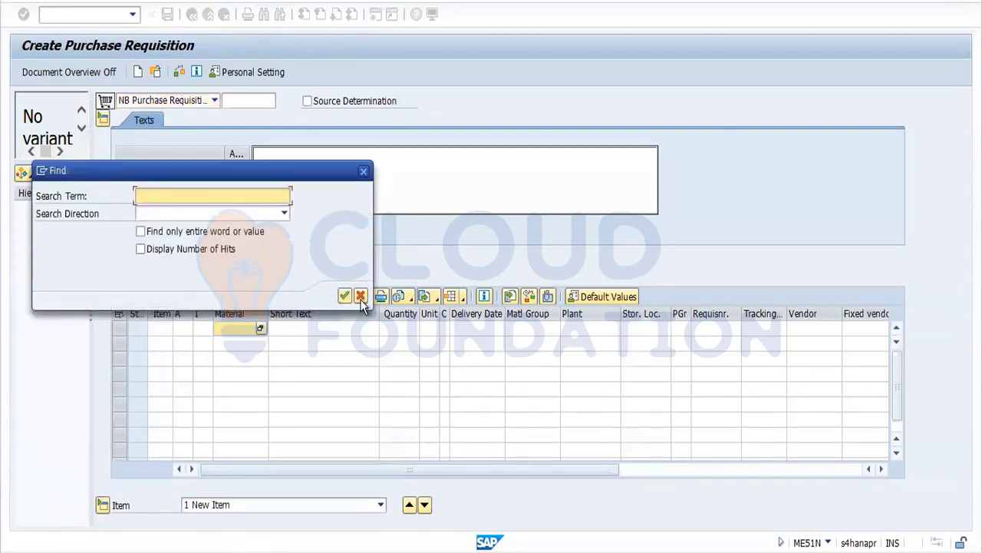
{"action": "left_click", "coordinate": [361, 298]}
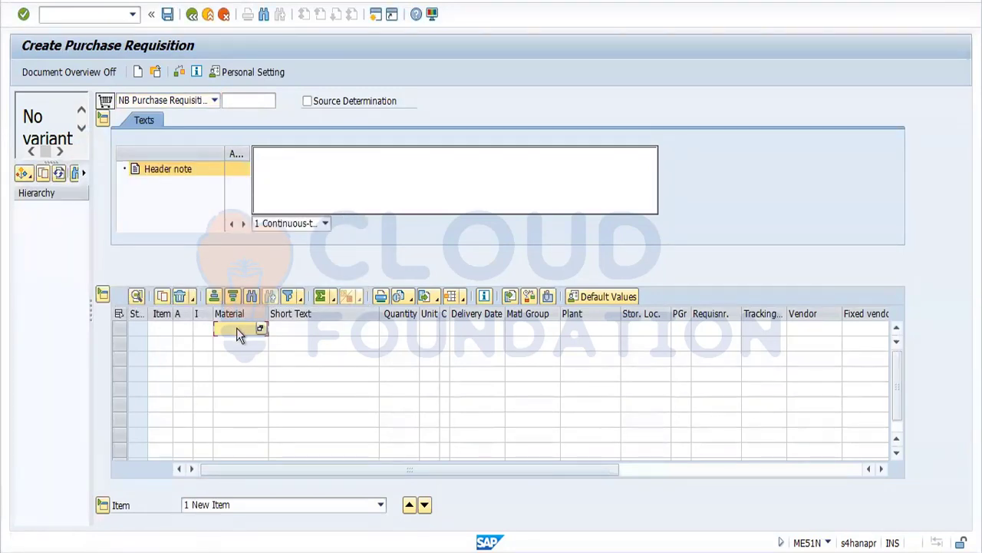
{"action": "type", "text": "3486"}
{"action": "key", "text": "Return"}
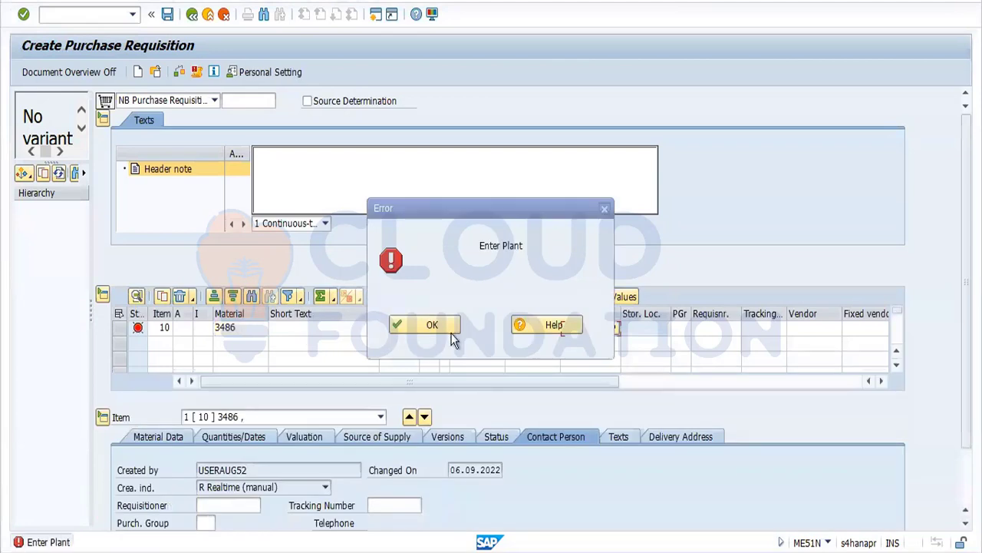
{"action": "left_click", "coordinate": [424, 323]}
{"action": "type", "text": "ws0"}
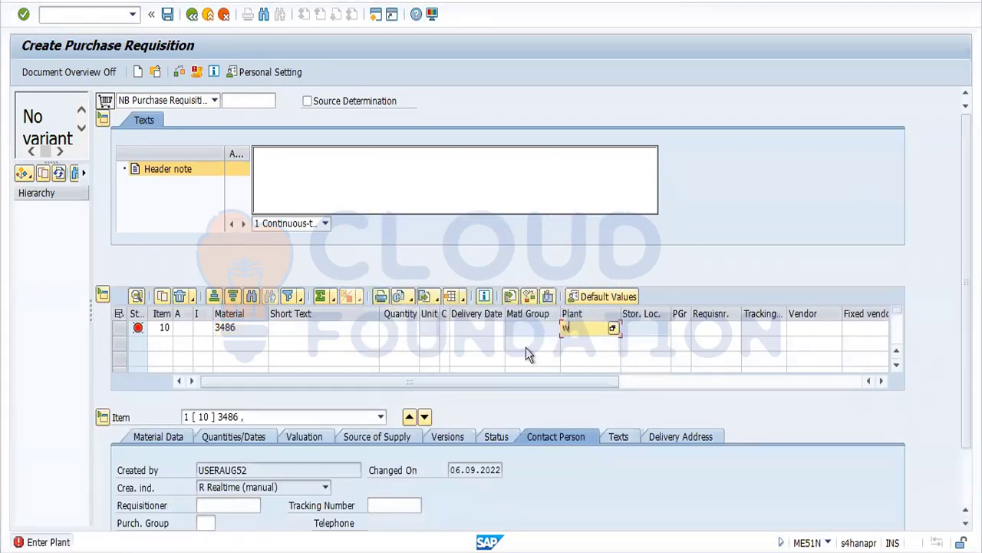
{"action": "key", "text": "BackSpace"}
{"action": "key", "text": "BackSpace"}
{"action": "key", "text": "BackSpace"}
{"action": "type", "text": "ford"}
{"action": "key", "text": "Return"}
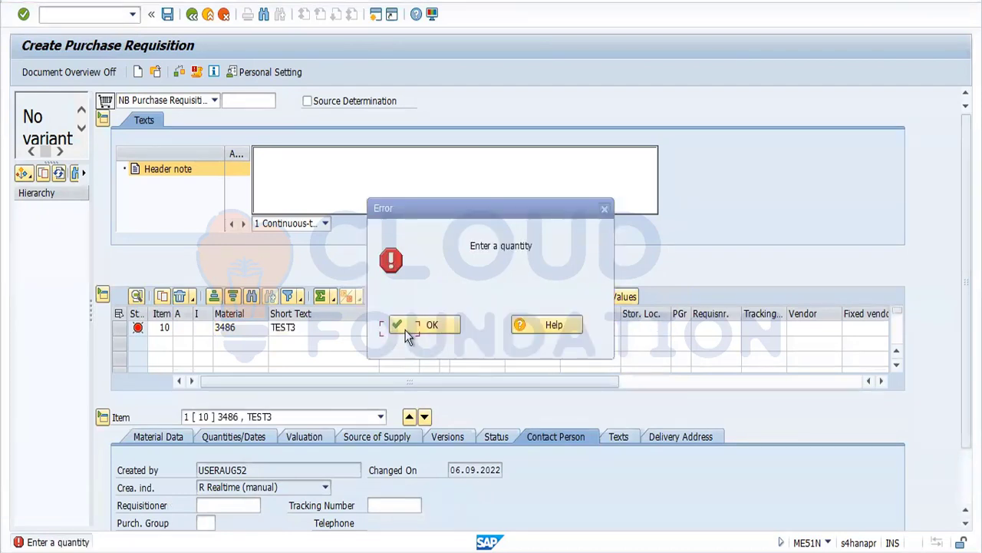
Step: Set the requisition item's quantity to 10 PC
{"action": "left_click", "coordinate": [433, 324]}
{"action": "type", "text": "1"}
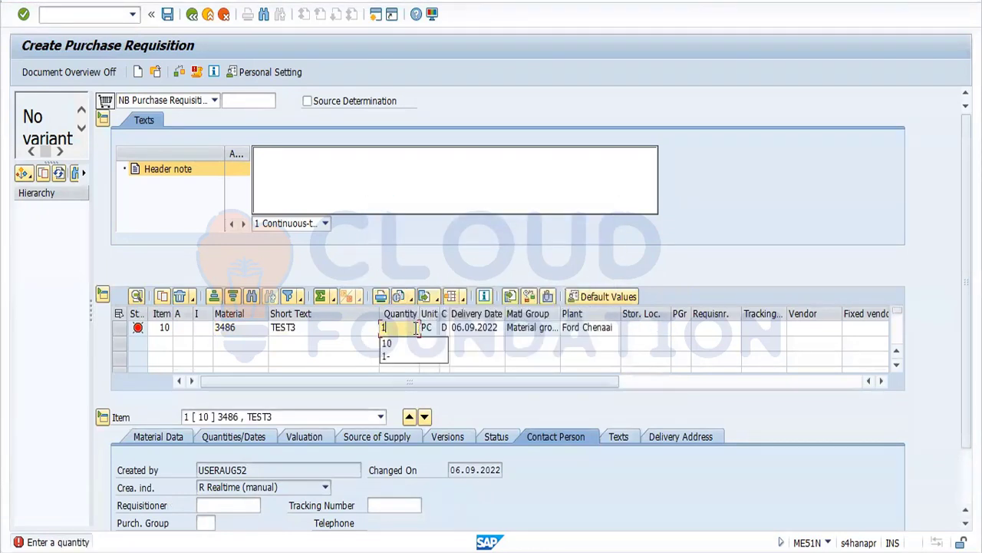
{"action": "key", "text": "Return"}
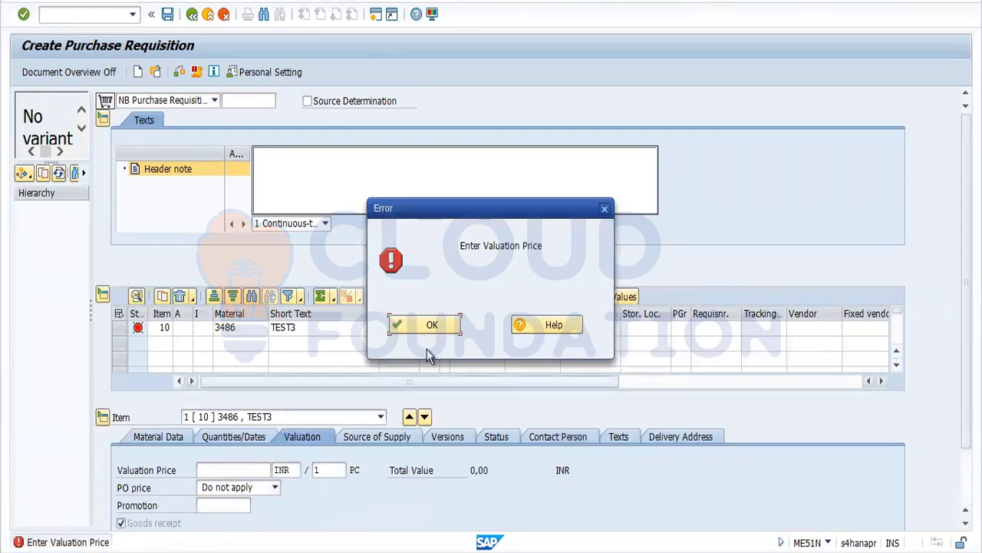
Step: Set the item's valuation price to 2 INR per piece, accept the delivery date and check the purchase requisition
{"action": "left_click", "coordinate": [432, 325]}
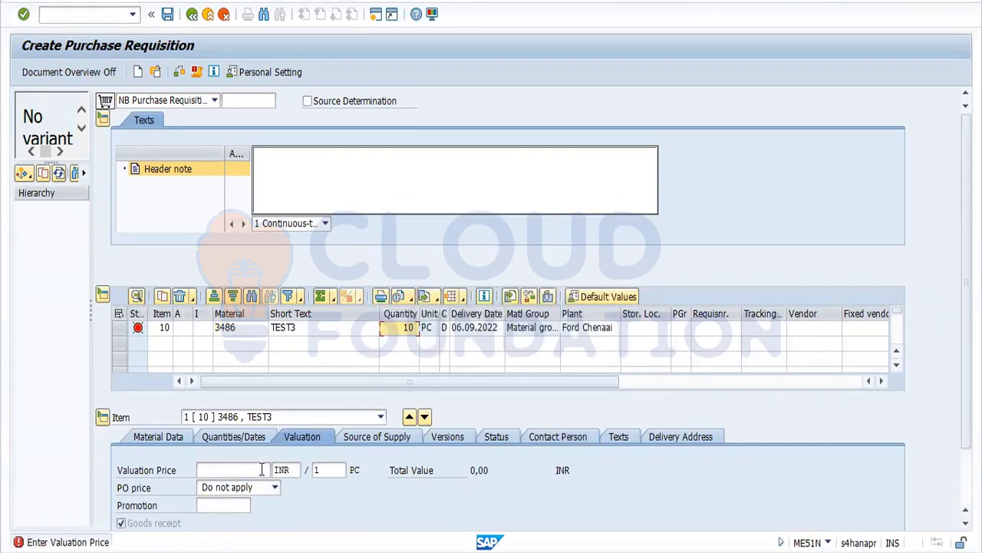
{"action": "left_click", "coordinate": [261, 469]}
{"action": "type", "text": "2"}
{"action": "key", "text": "Return"}
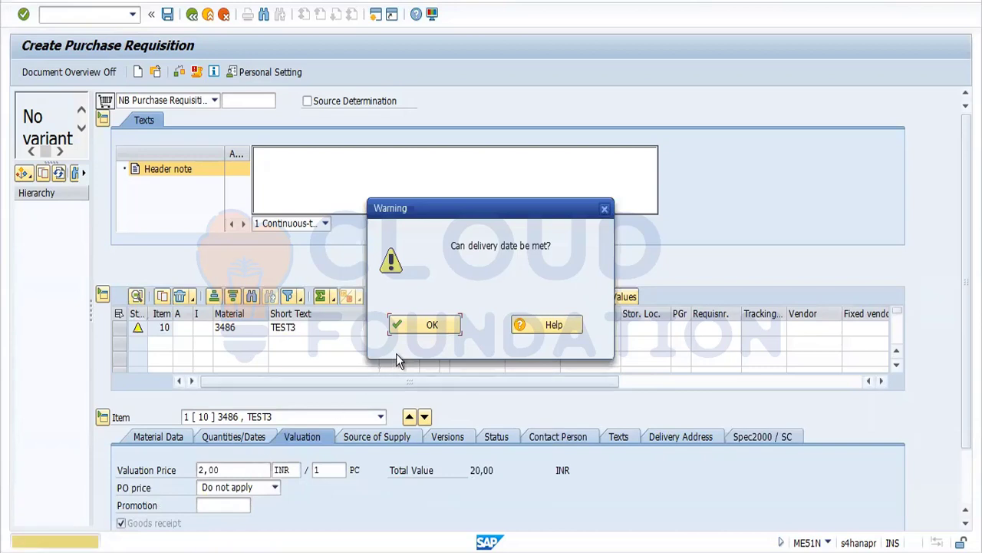
{"action": "left_click", "coordinate": [428, 326]}
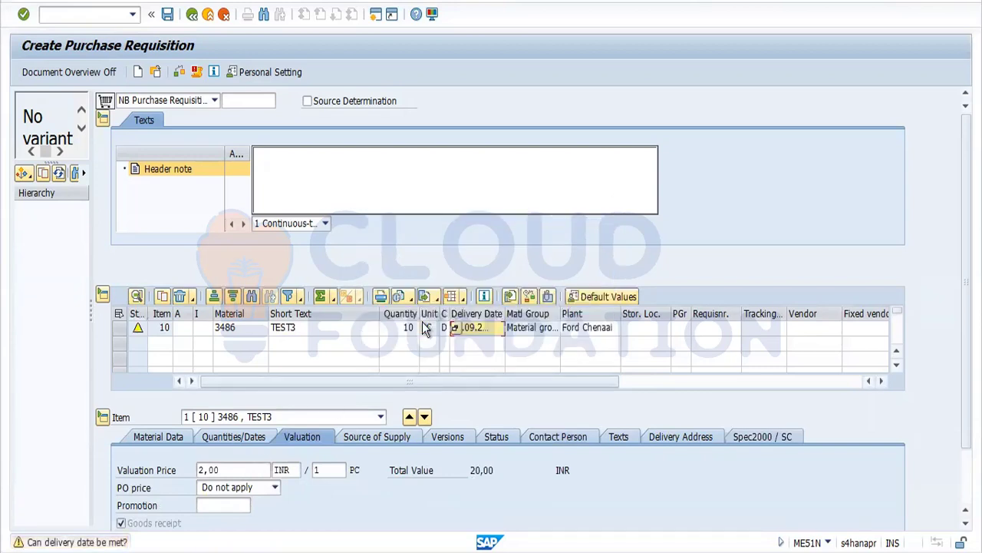
{"action": "left_click", "coordinate": [179, 72]}
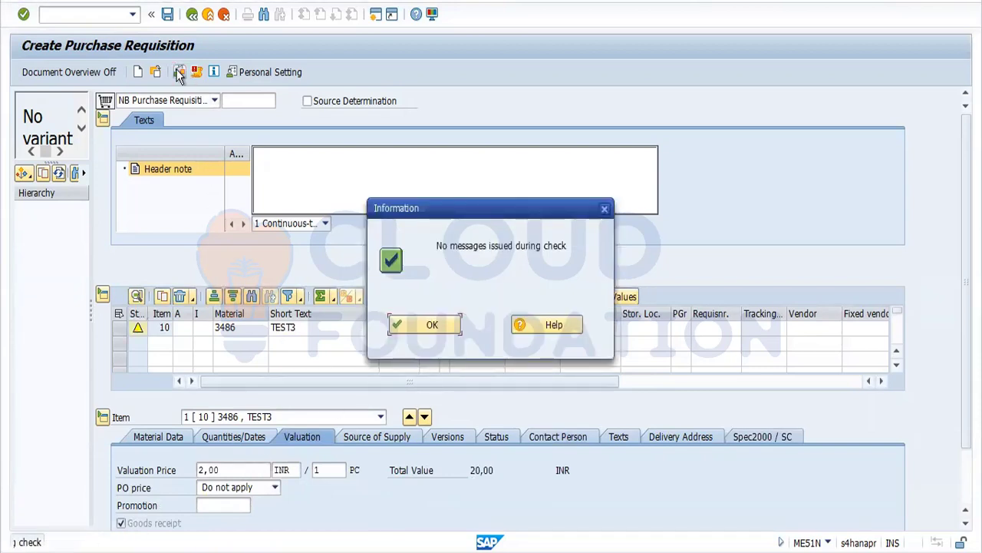
{"action": "left_click", "coordinate": [431, 324]}
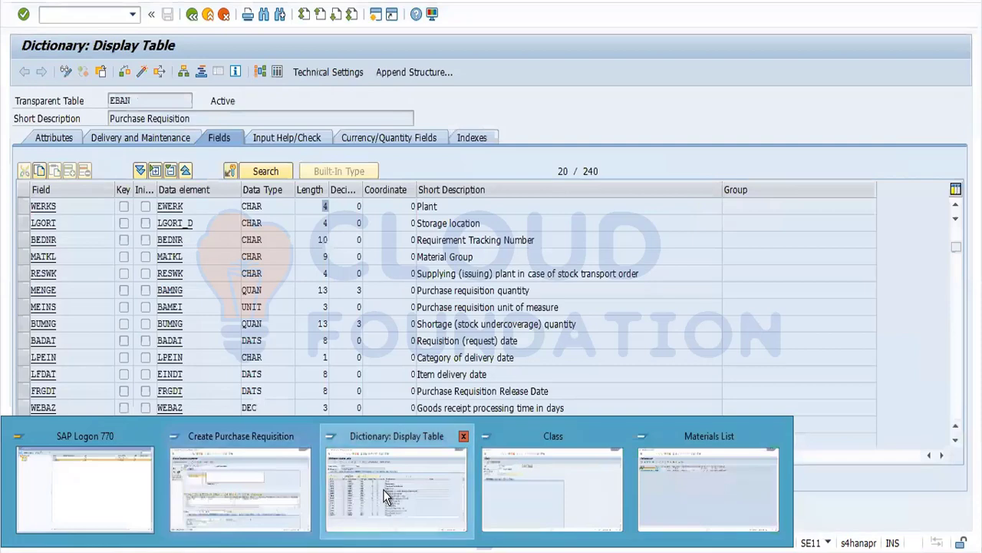
Step: Switch to the session showing table EBAN, exit it and open the SAP Reference IMG through transaction SPRO
{"action": "left_click", "coordinate": [383, 489]}
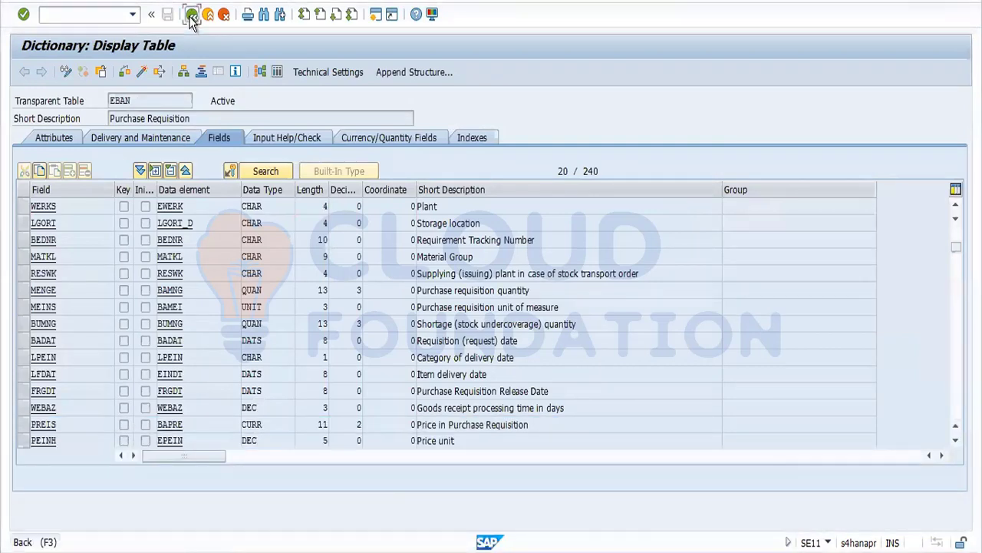
{"action": "left_click", "coordinate": [192, 21]}
{"action": "left_click", "coordinate": [191, 17]}
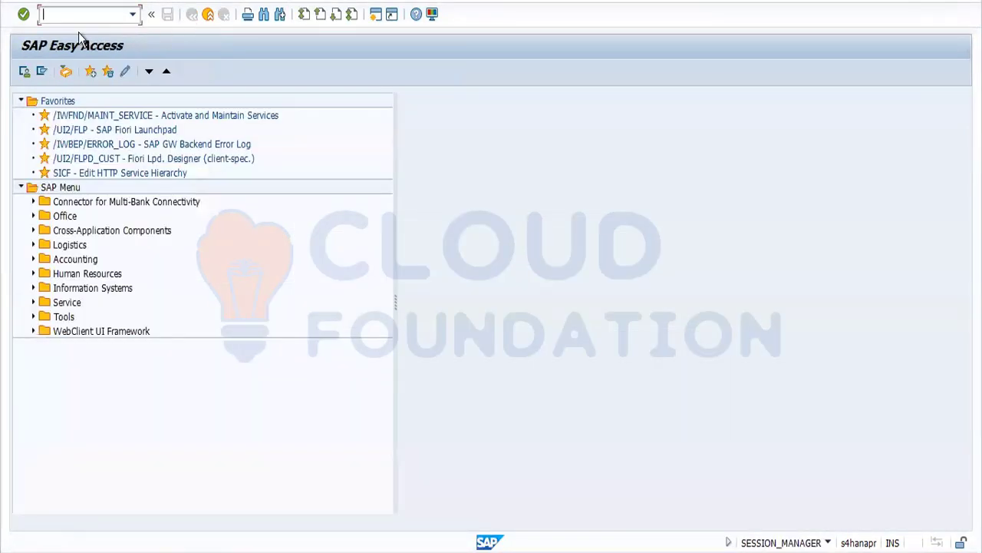
{"action": "type", "text": "spro"}
{"action": "key", "text": "Return"}
{"action": "left_click", "coordinate": [78, 72]}
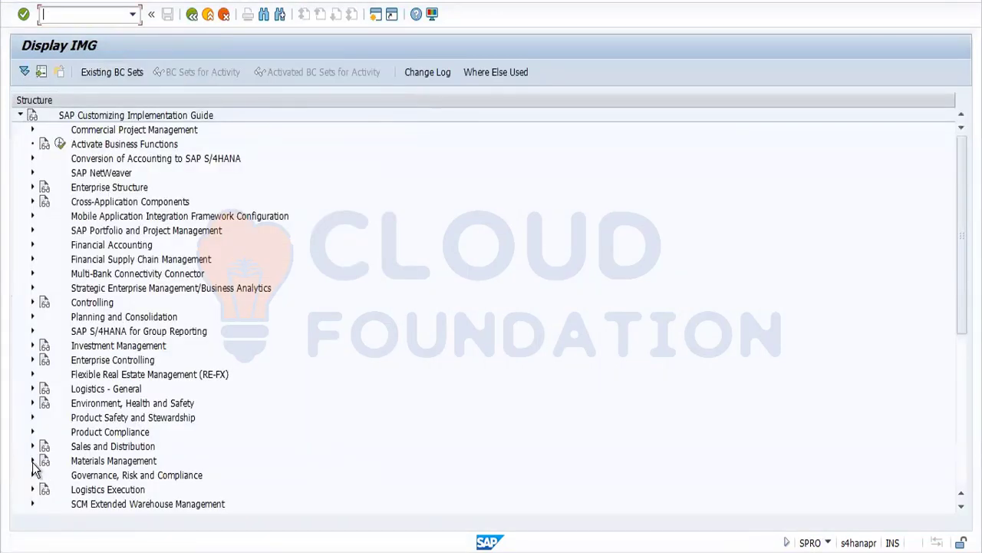
Step: In the implementation guide, open Define Document Types for purchase requisitions under Materials Management, Purchasing
{"action": "left_click", "coordinate": [33, 461]}
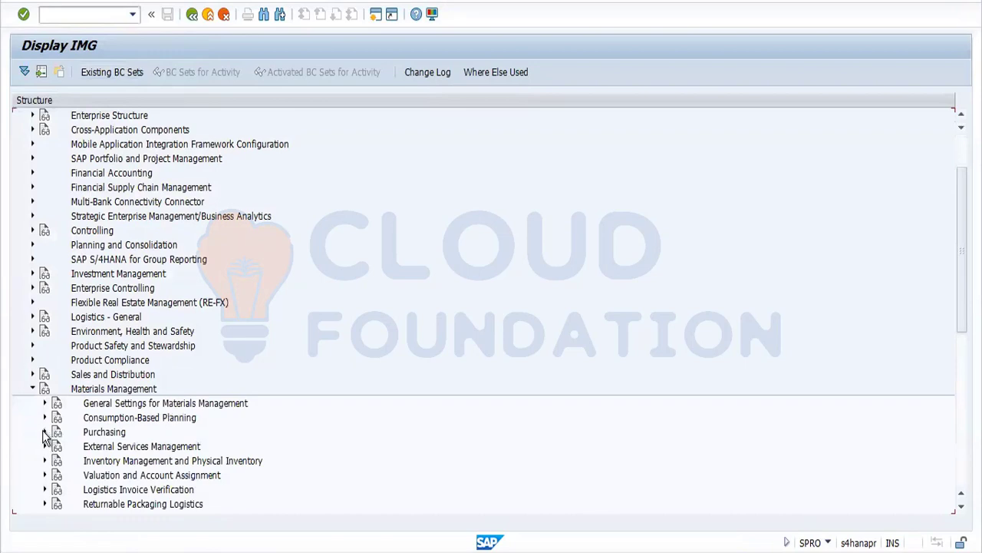
{"action": "left_click", "coordinate": [43, 431]}
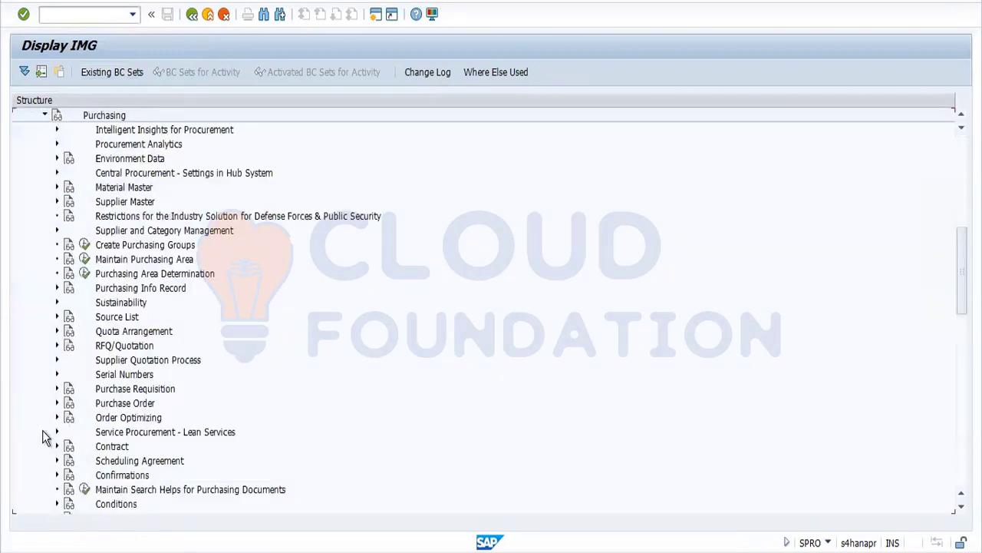
{"action": "left_click", "coordinate": [56, 387]}
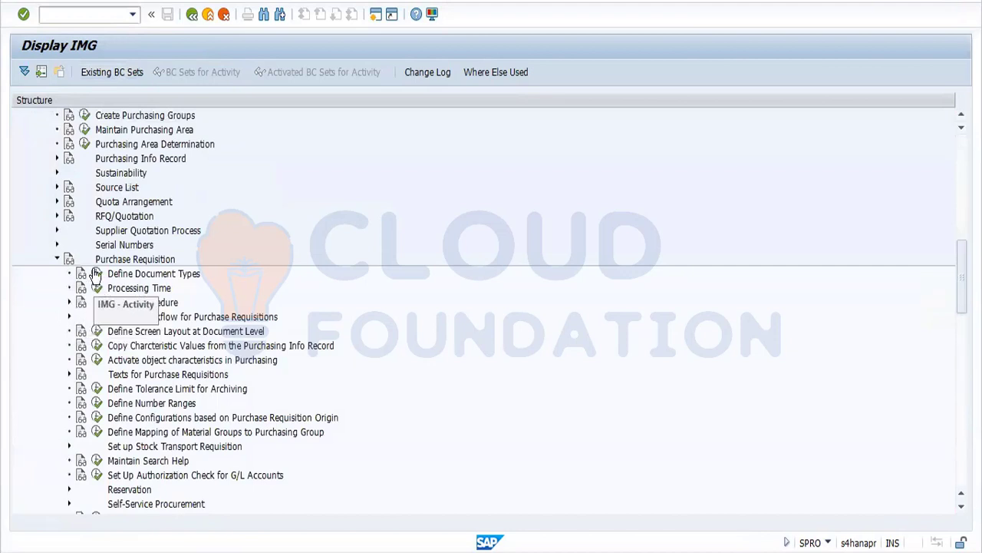
{"action": "left_click", "coordinate": [97, 274]}
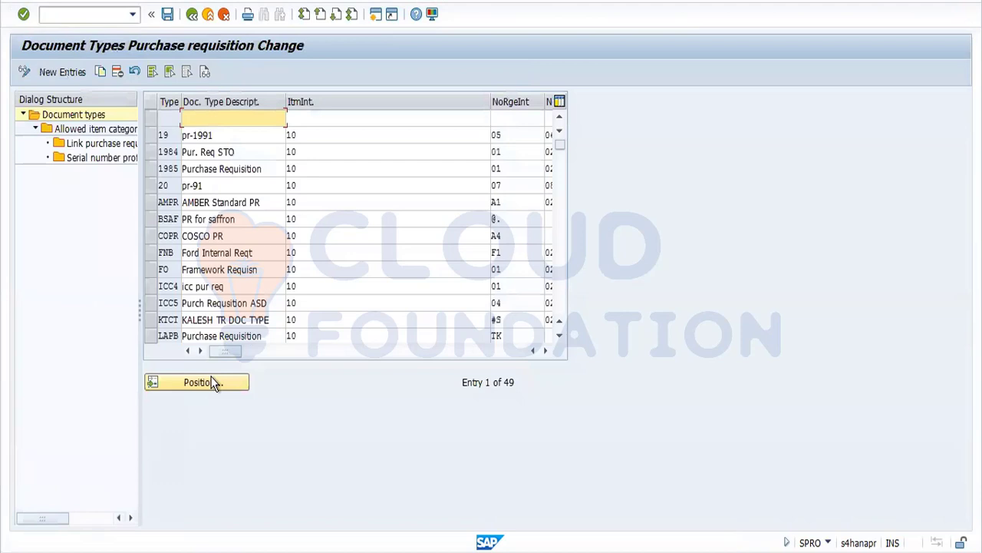
Step: Find document type NB in the purchase requisition document types and turn on its overall release option
{"action": "left_click", "coordinate": [213, 382]}
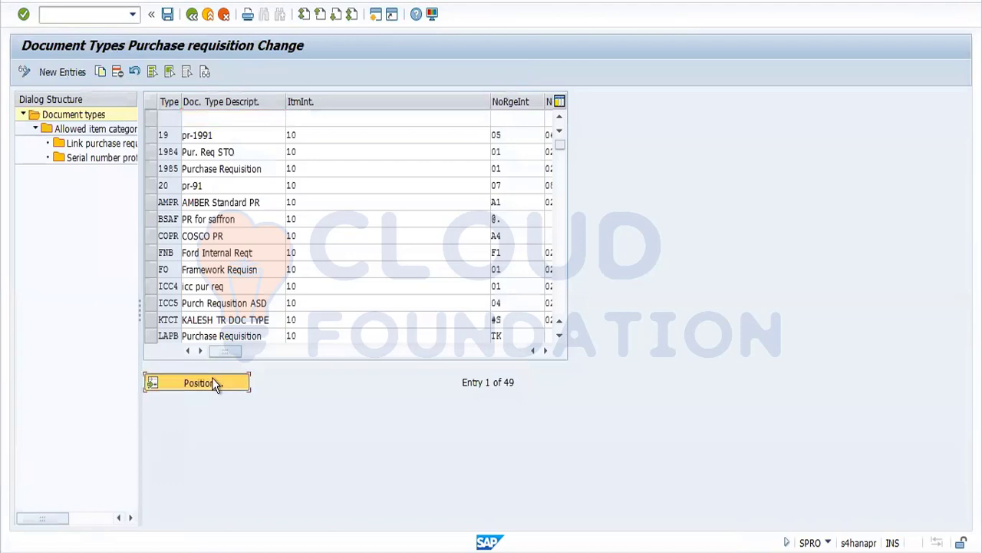
{"action": "type", "text": "NB"}
{"action": "key", "text": "Return"}
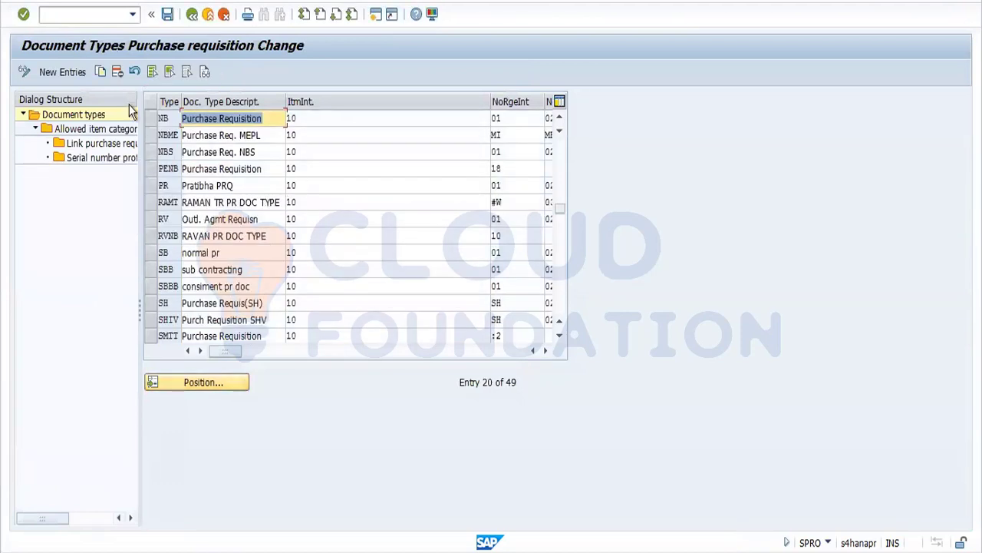
{"action": "left_click", "coordinate": [150, 119]}
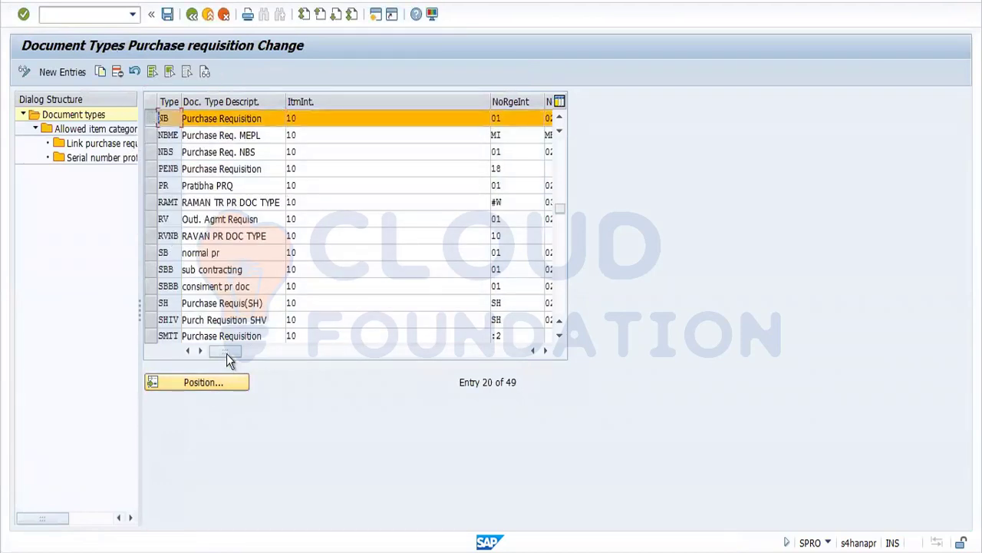
{"action": "left_click_drag", "start_coordinate": [228, 353], "coordinate": [340, 355]}
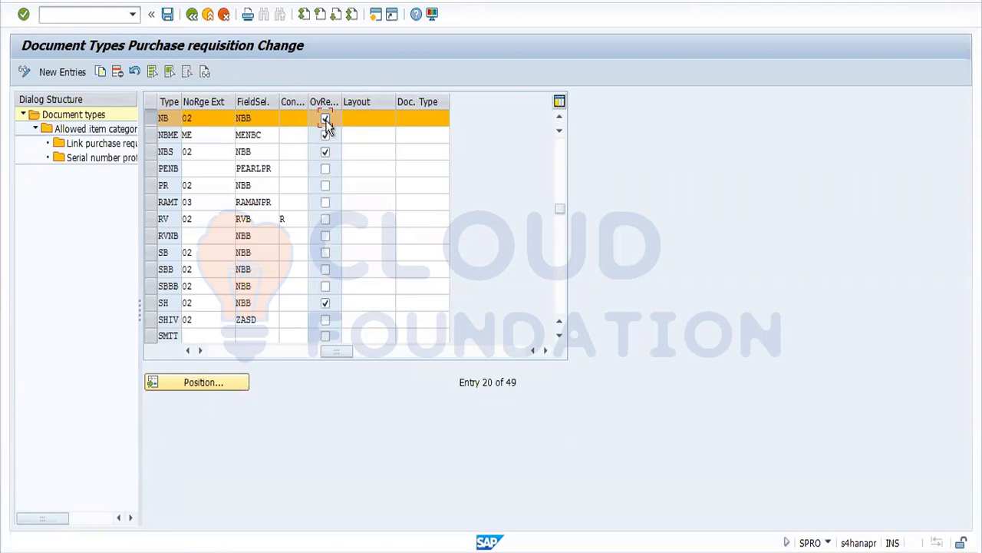
Step: Save the document type settings in the proposed customizing request "MM: MGM congfiguration 7AM"
{"action": "left_click", "coordinate": [169, 15]}
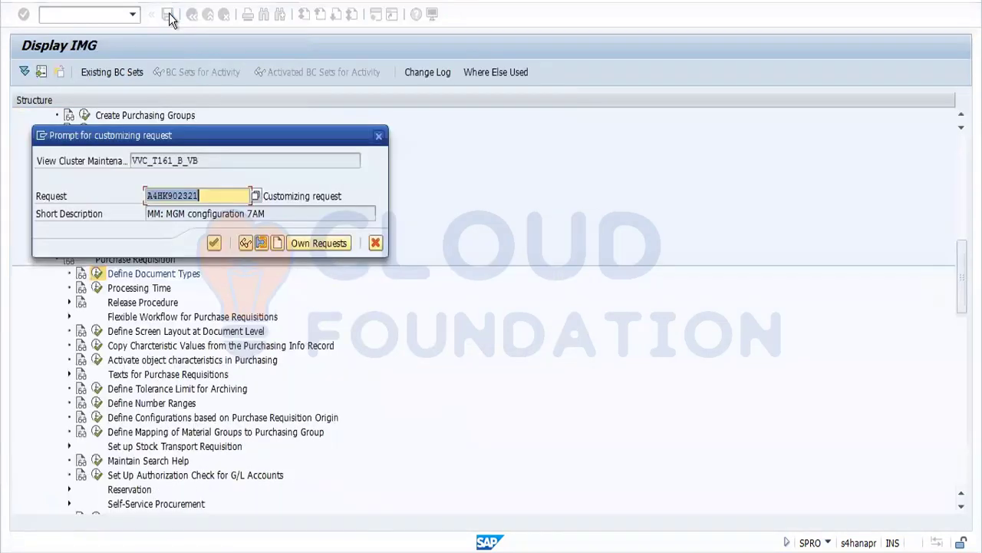
{"action": "left_click", "coordinate": [214, 242]}
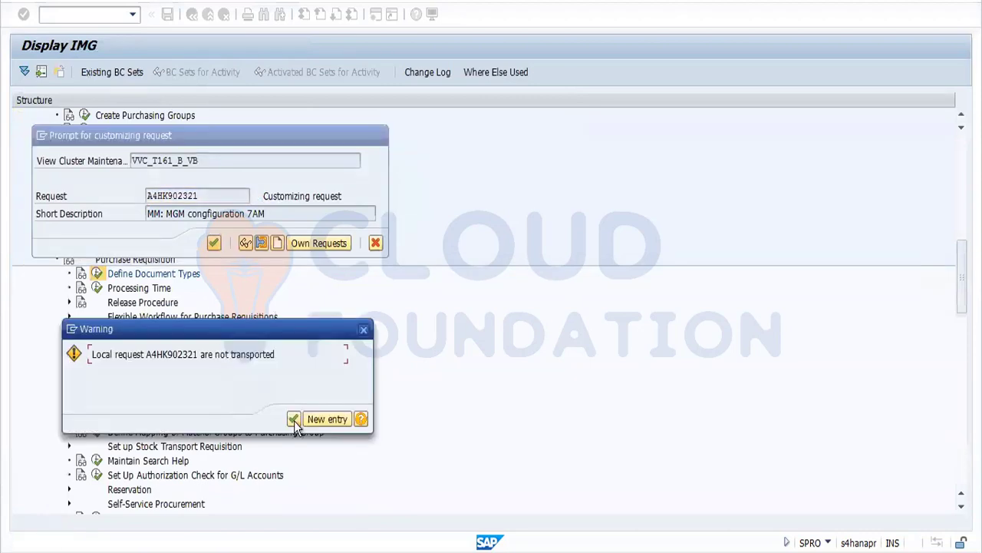
{"action": "left_click", "coordinate": [292, 419]}
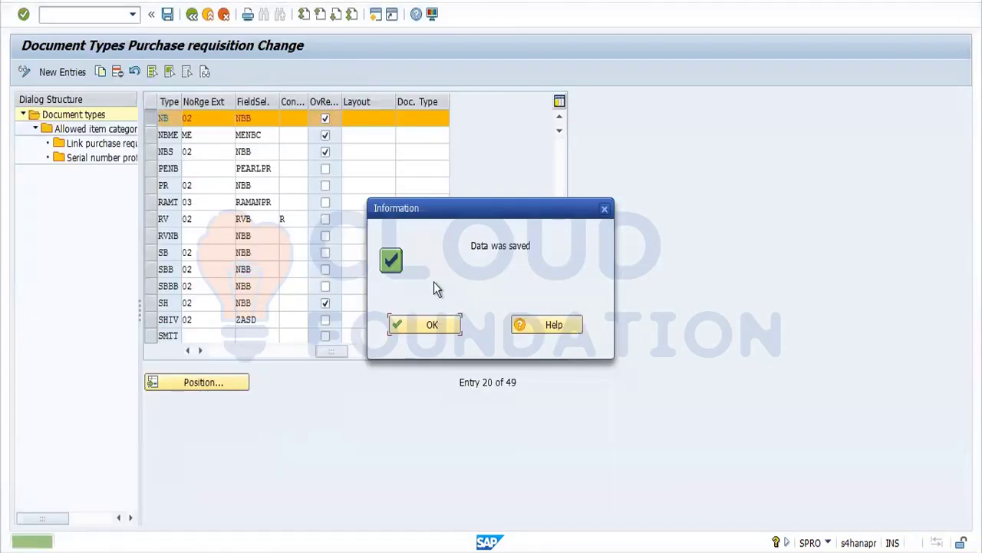
{"action": "left_click", "coordinate": [451, 326]}
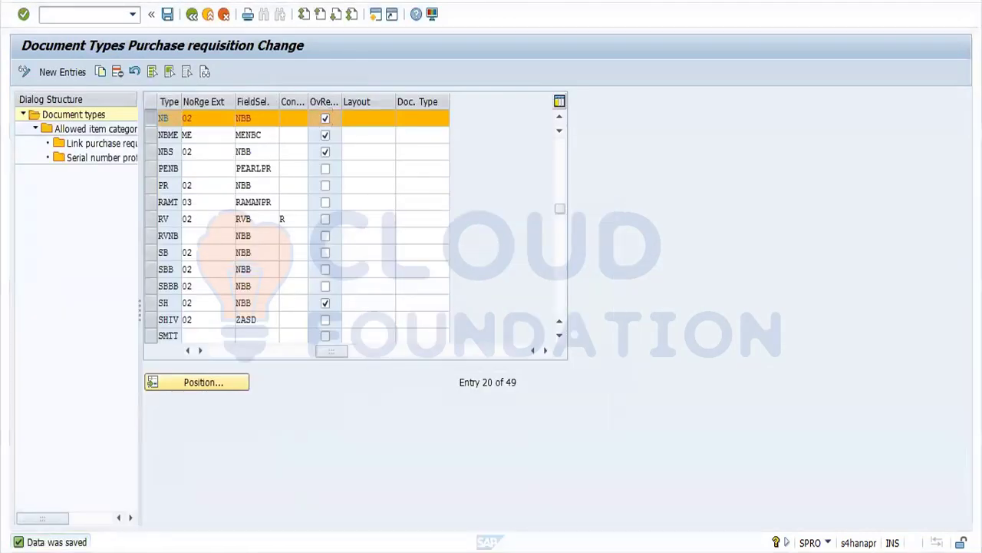
Step: Switch back to the Create Purchase Requisition session and check the requisition again
{"action": "left_click", "coordinate": [222, 551]}
{"action": "left_click", "coordinate": [253, 481]}
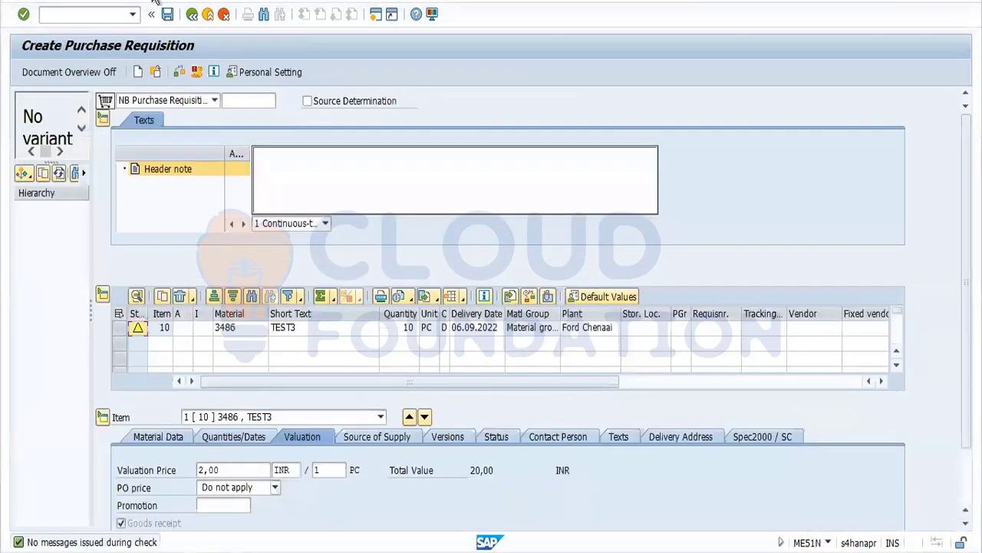
{"action": "left_click", "coordinate": [178, 72]}
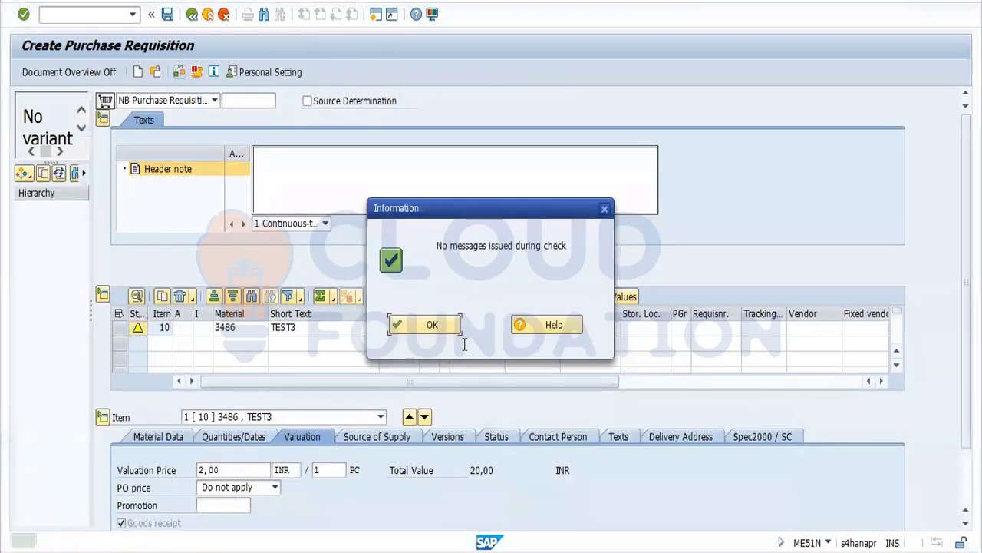
{"action": "left_click", "coordinate": [443, 336]}
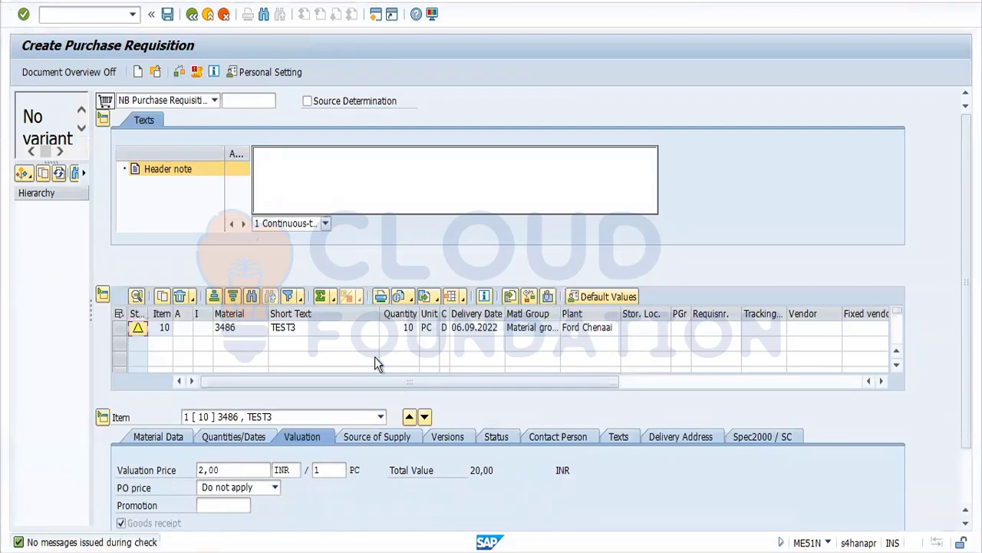
Step: Set the requisition item's valuation price to 3 INR
{"action": "left_click", "coordinate": [222, 475]}
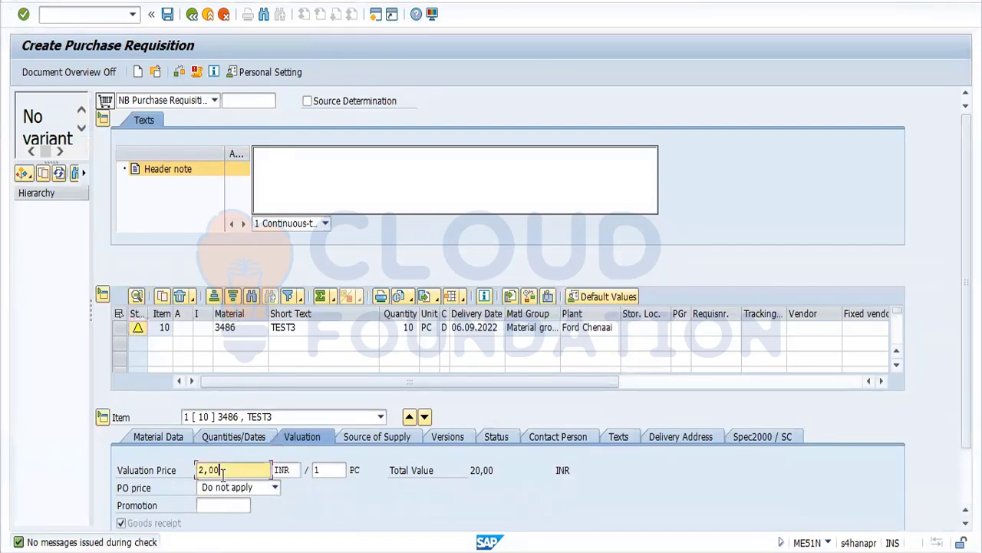
{"action": "key", "text": "BackSpace"}
{"action": "key", "text": "Return"}
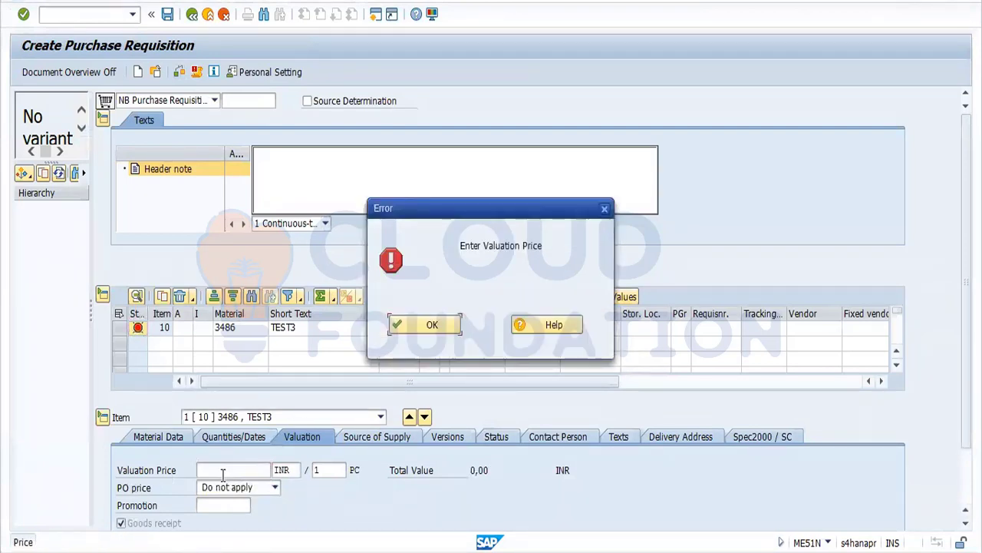
{"action": "key", "text": "Return"}
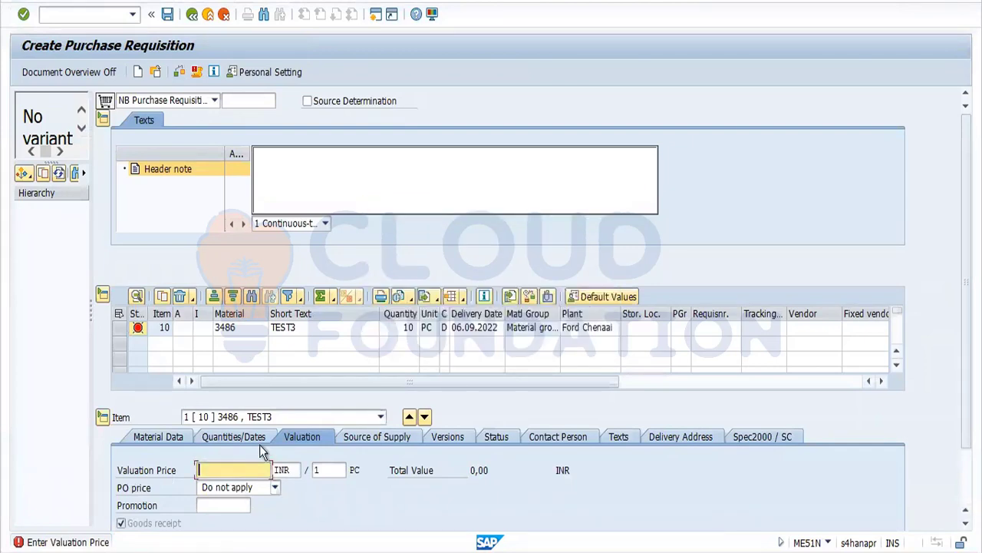
{"action": "type", "text": "3"}
{"action": "key", "text": "Return"}
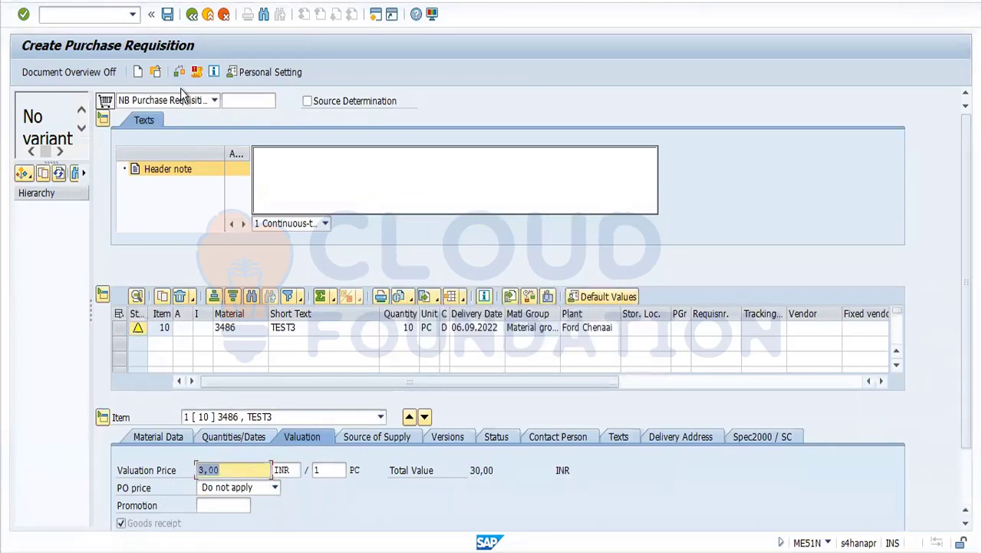
Step: Recheck the purchase requisition and display its release strategy details
{"action": "left_click", "coordinate": [180, 72]}
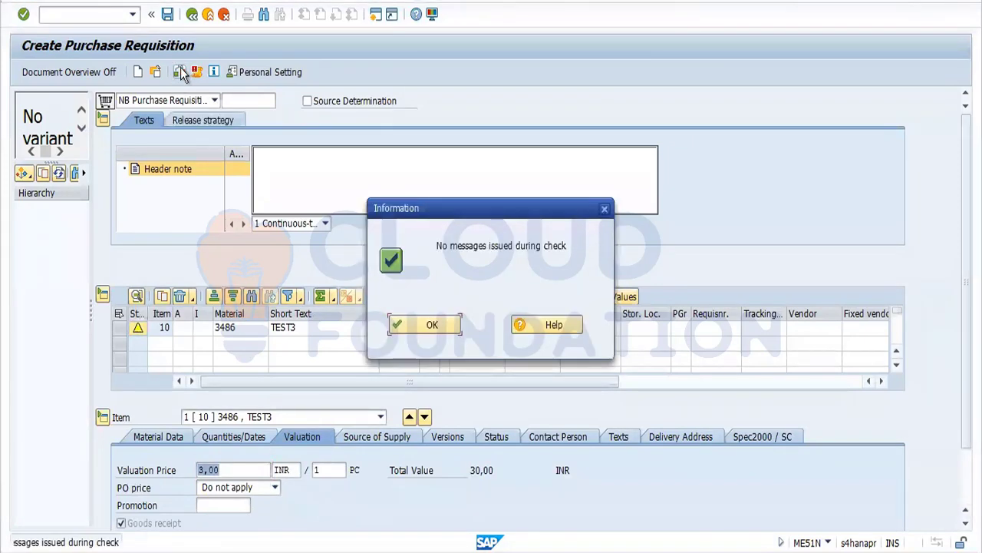
{"action": "left_click", "coordinate": [220, 122]}
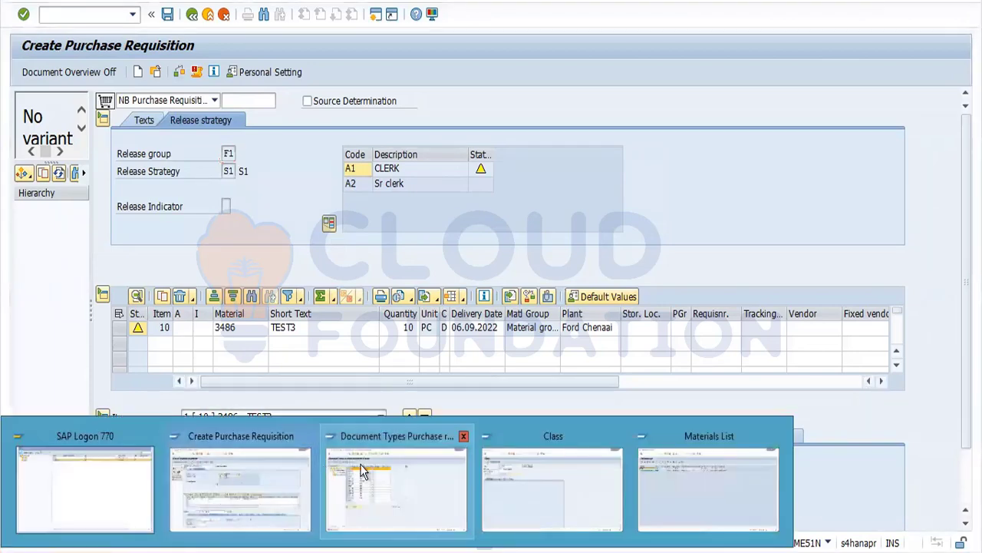
{"action": "left_click", "coordinate": [520, 495]}
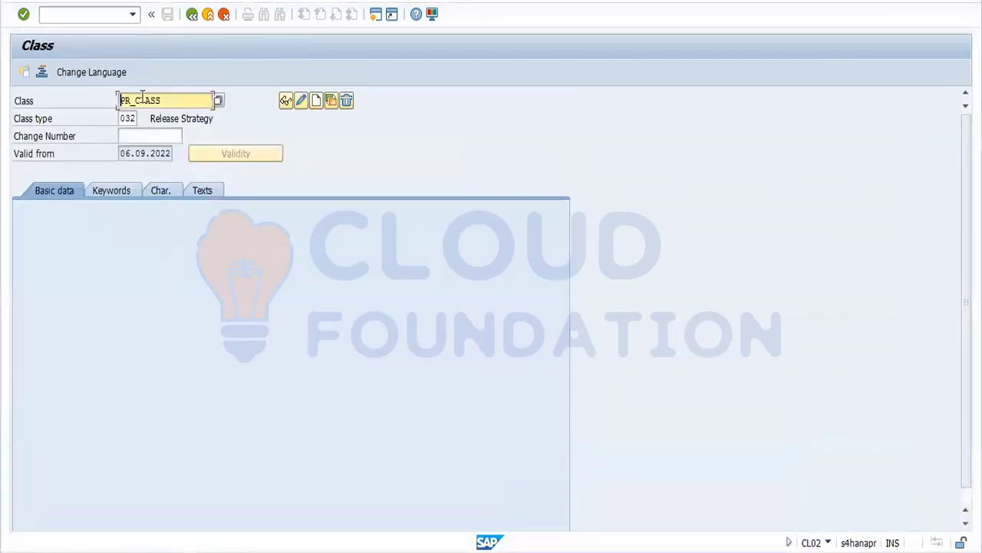
{"action": "left_click", "coordinate": [191, 14]}
{"action": "left_click", "coordinate": [192, 551]}
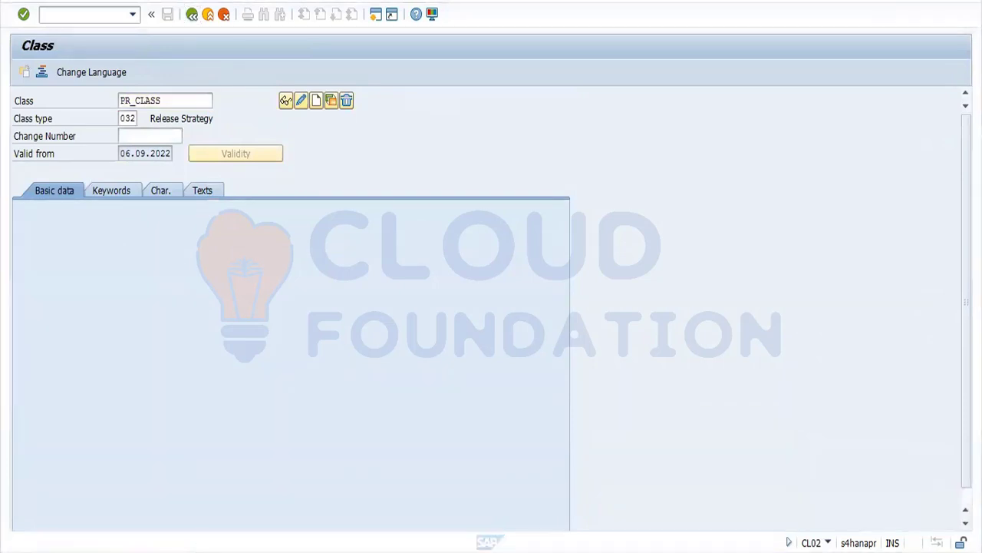
Step: Leave the Document Types view in its session and open Set Up Procedure with Classification in the purchase requisition release procedure
{"action": "mouse_move", "coordinate": [349, 499]}
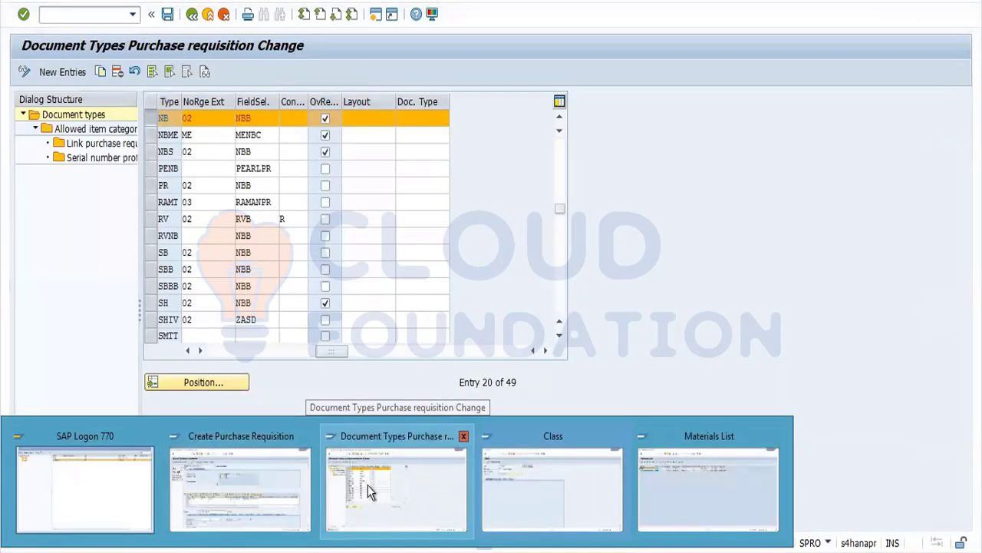
{"action": "left_click", "coordinate": [375, 487]}
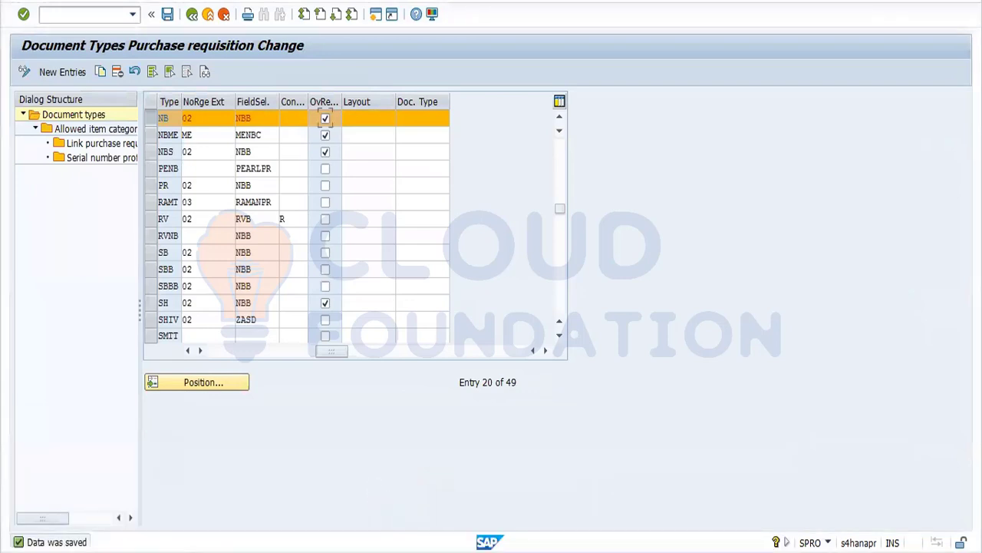
{"action": "left_click", "coordinate": [192, 15]}
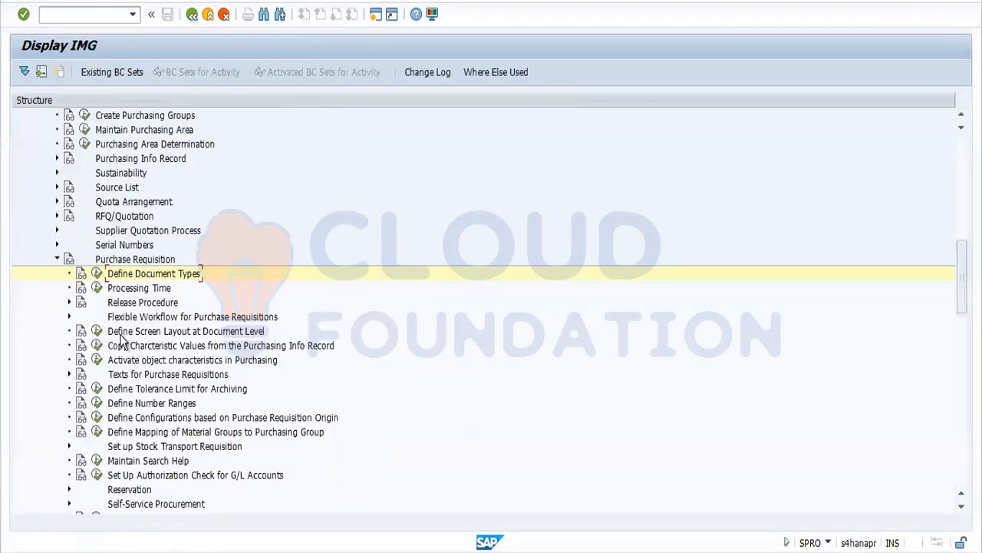
{"action": "left_click", "coordinate": [68, 302]}
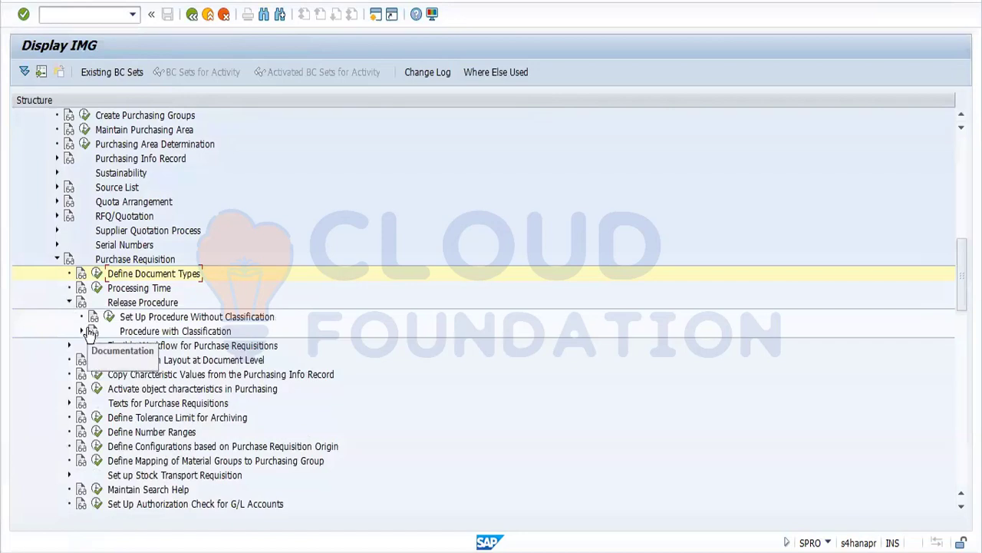
{"action": "left_click", "coordinate": [81, 331]}
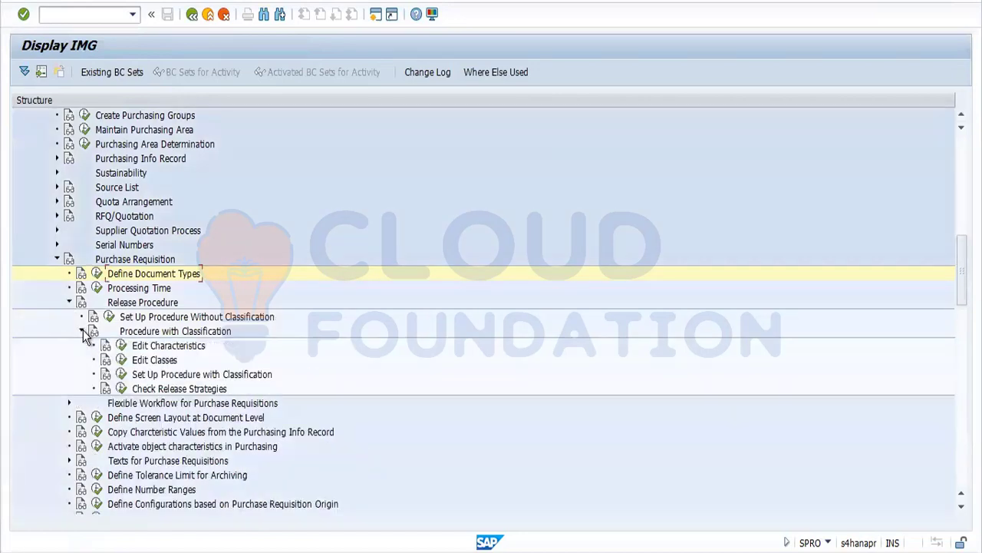
{"action": "left_click", "coordinate": [121, 374]}
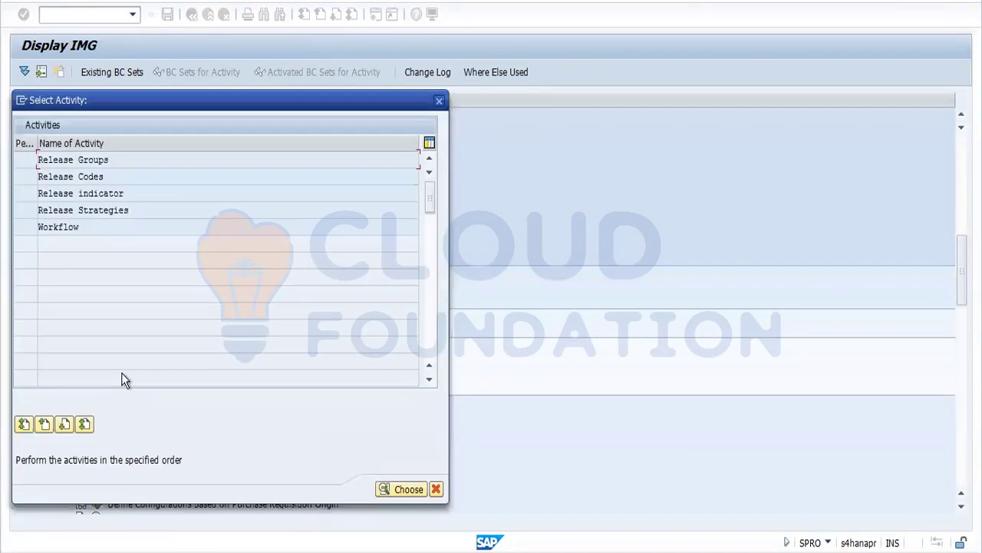
Step: Open Release Strategies, change strategy S1's description to "0 -1000" and save it to the proposed customizing request
{"action": "double_click", "coordinate": [110, 209]}
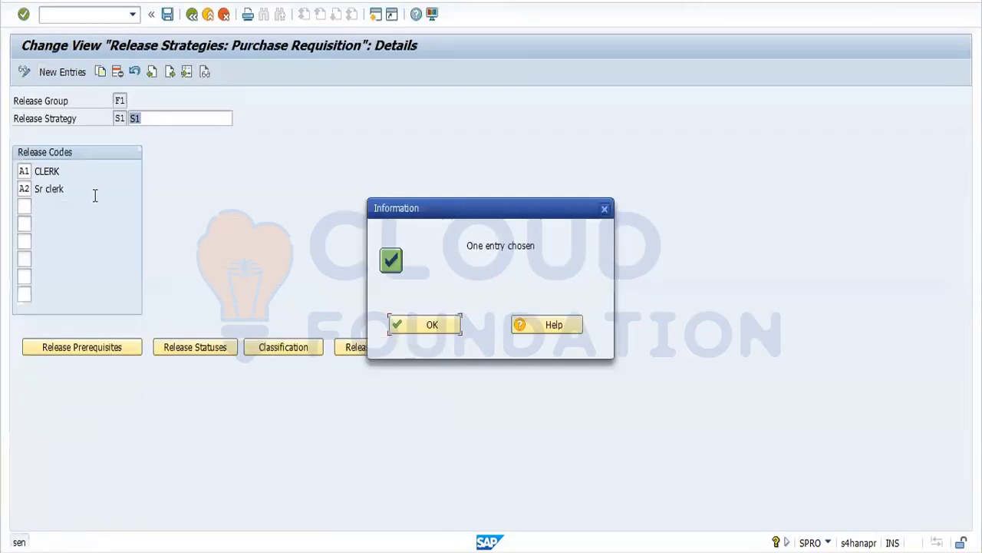
{"action": "left_click", "coordinate": [429, 325]}
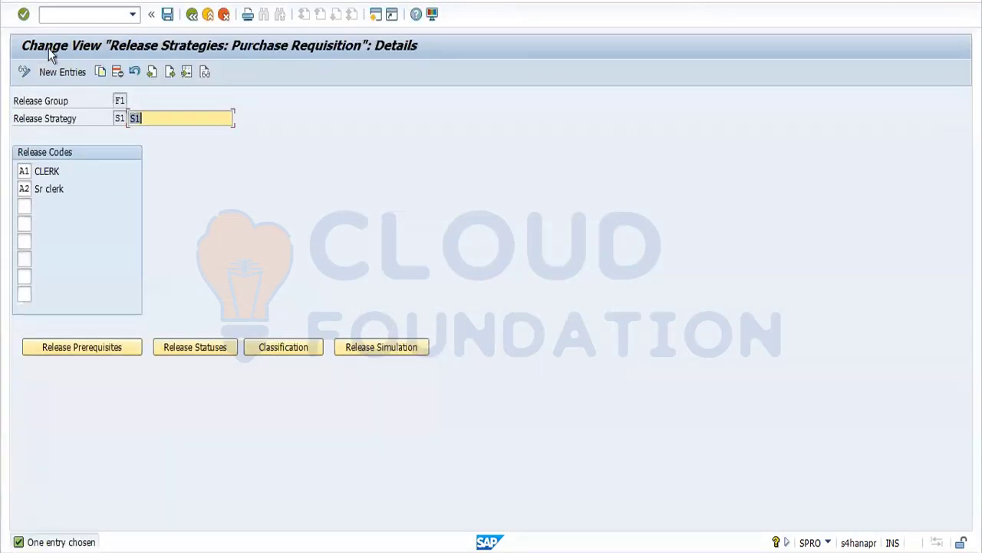
{"action": "key", "text": "BackSpace"}
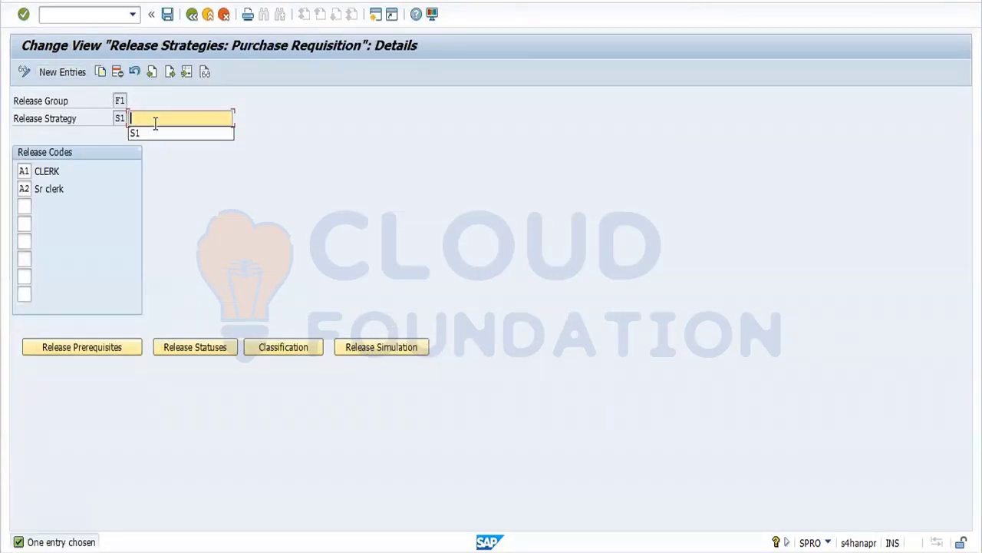
{"action": "type", "text": "0 -1000"}
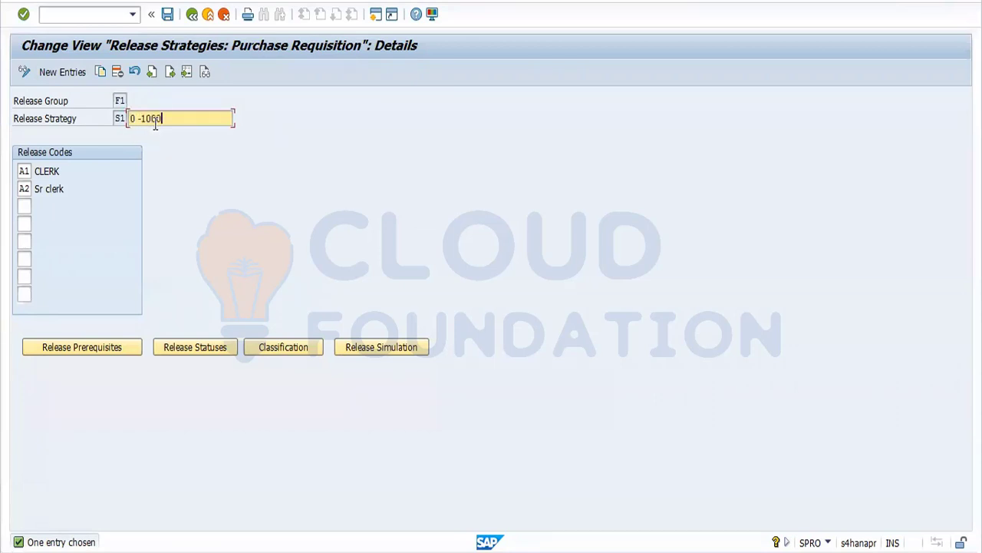
{"action": "left_click", "coordinate": [169, 16]}
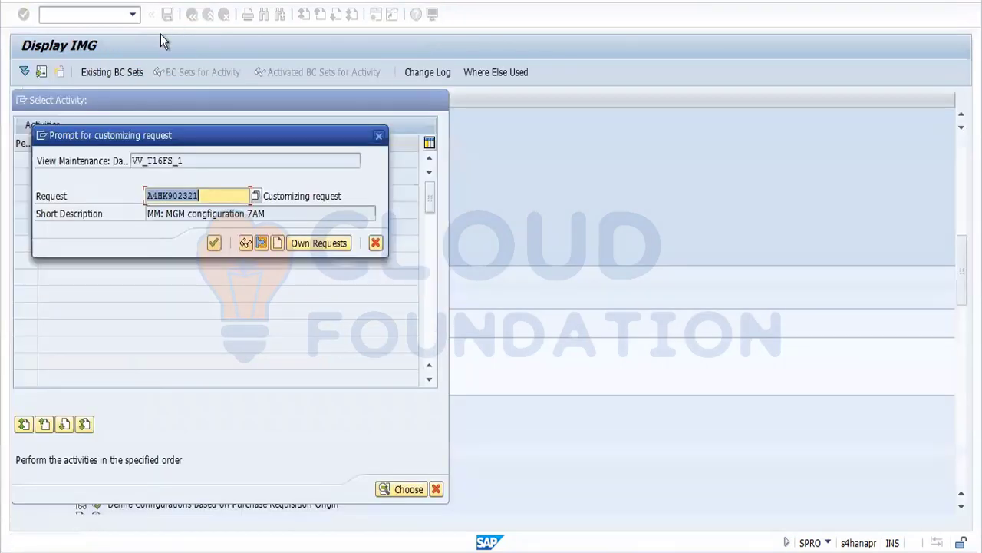
{"action": "left_click", "coordinate": [214, 244]}
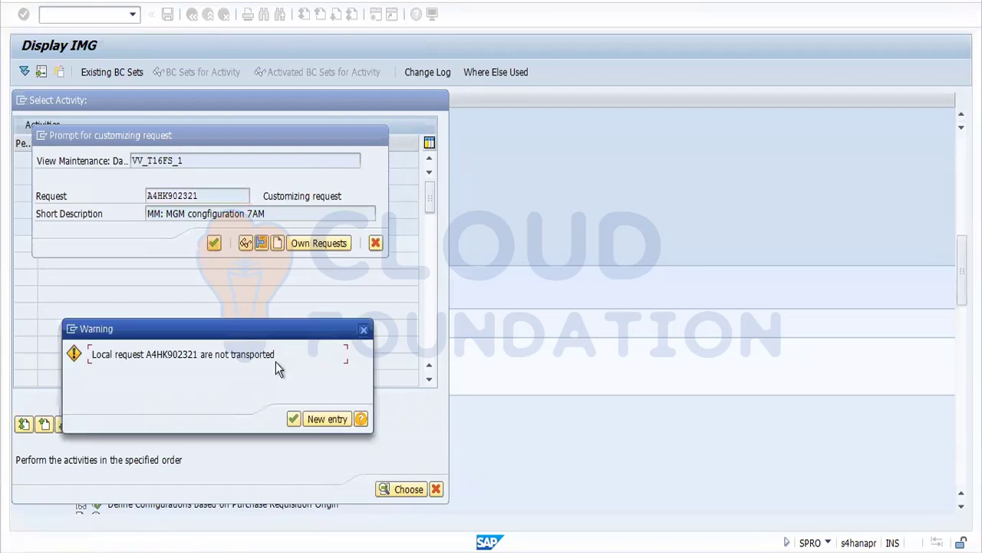
{"action": "left_click", "coordinate": [294, 419]}
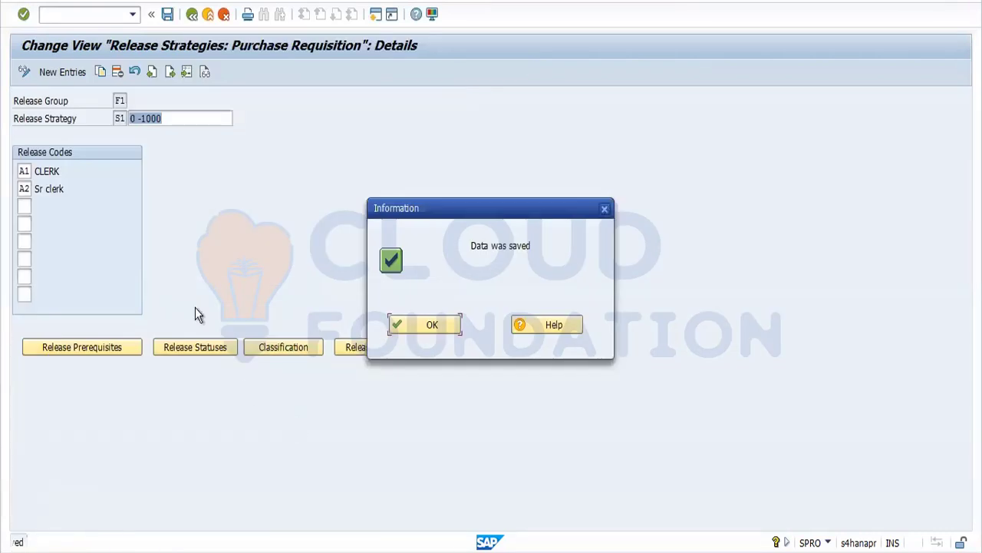
{"action": "left_click", "coordinate": [395, 324]}
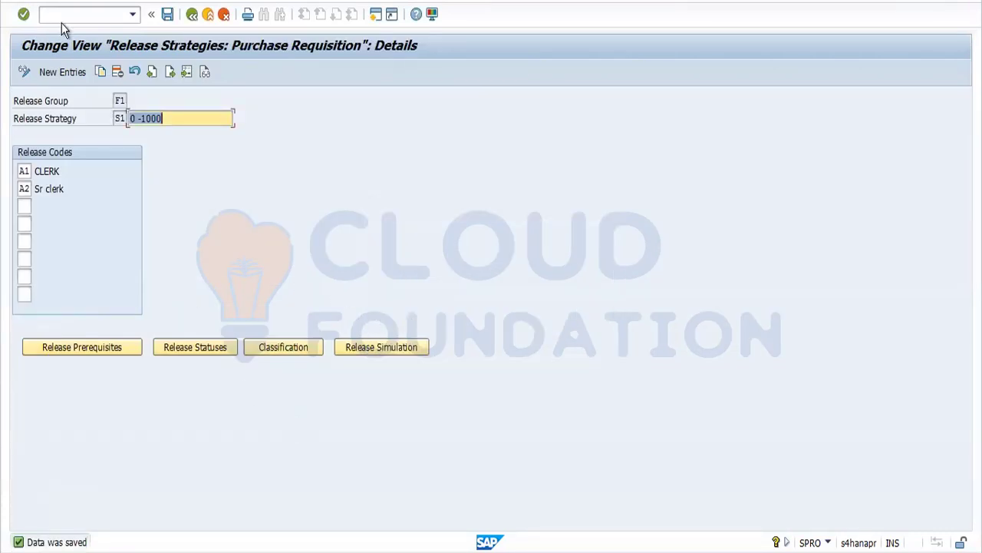
{"action": "left_click", "coordinate": [60, 71]}
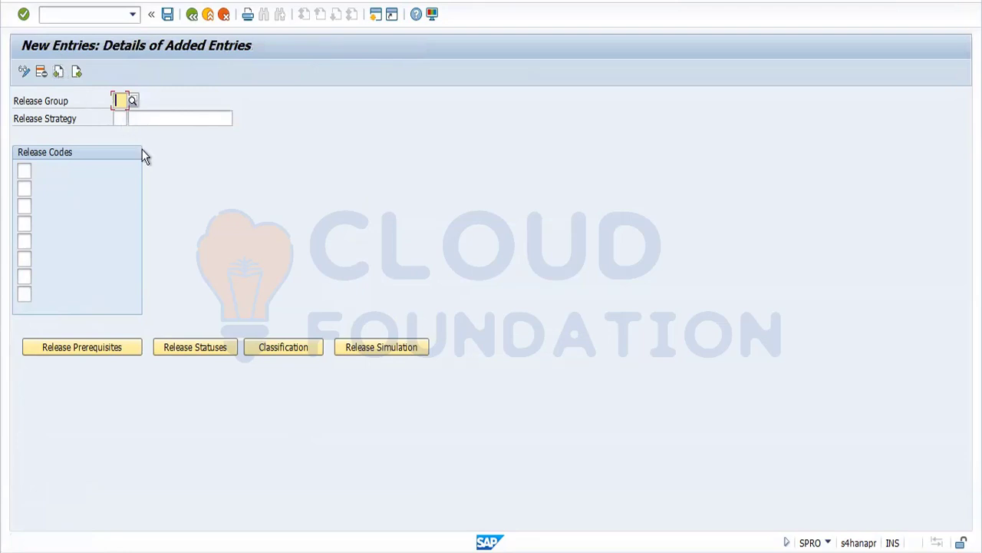
{"action": "type", "text": "f1"}
{"action": "left_click", "coordinate": [127, 118]}
{"action": "type", "text": "s2"}
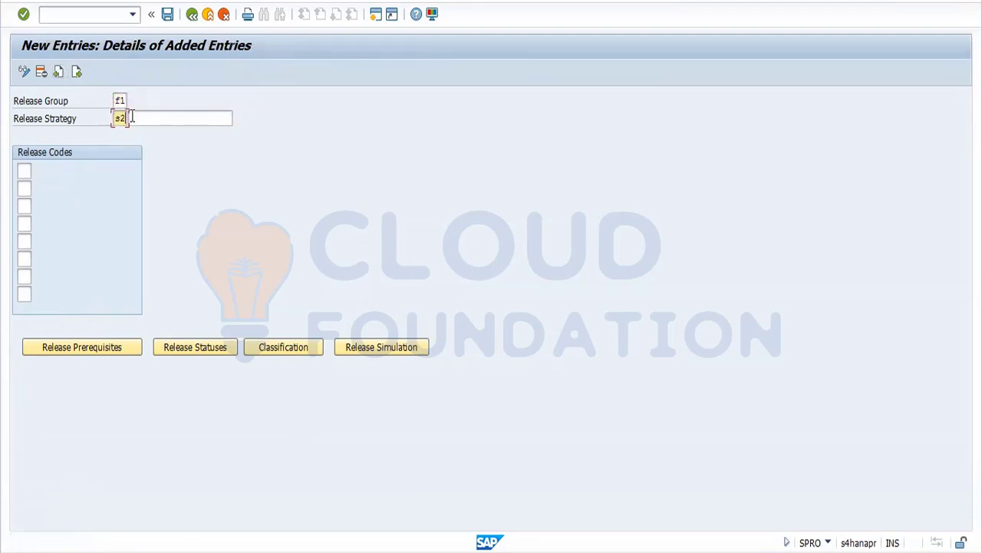
{"action": "type", "text": "100"}
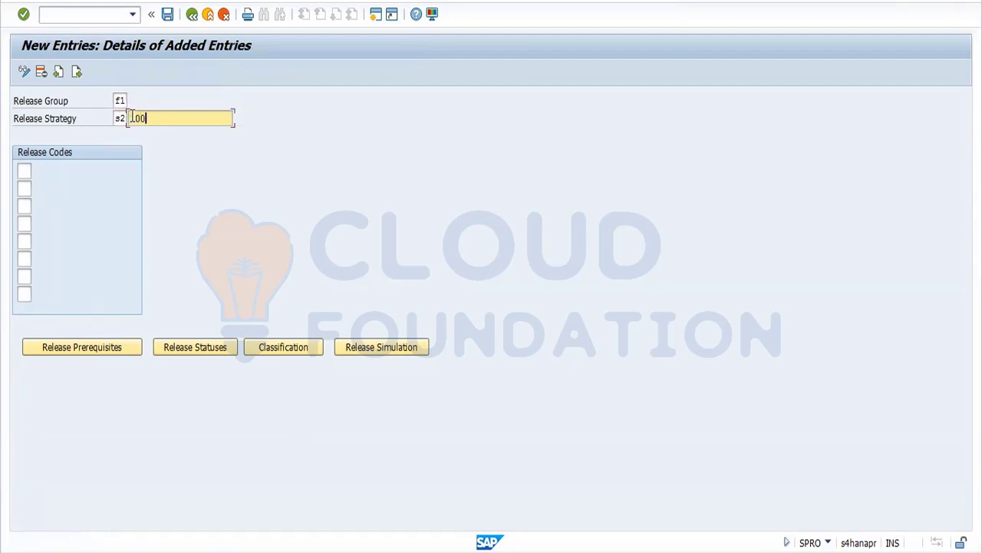
{"action": "type", "text": "1 -500000"}
Step: Assign release codes A1, A2 and A3 to release strategy S2
{"action": "left_click", "coordinate": [21, 170]}
{"action": "type", "text": "a"}
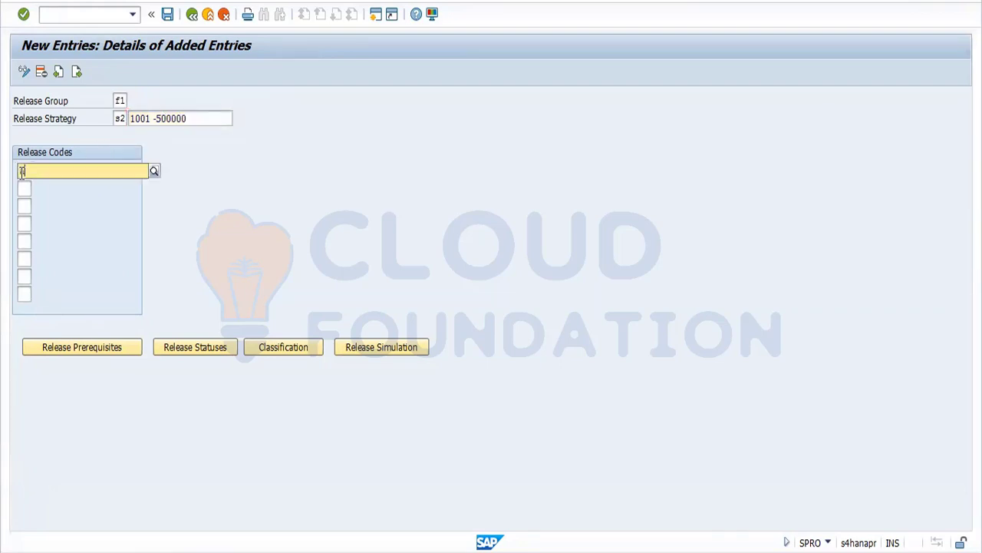
{"action": "type", "text": "1a2"}
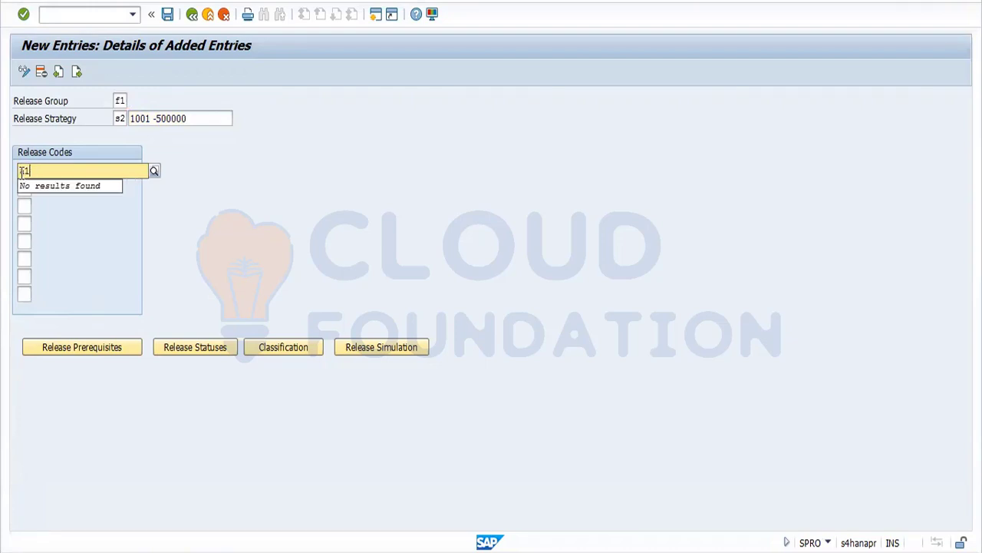
{"action": "key", "text": "Tab"}
{"action": "type", "text": "a2"}
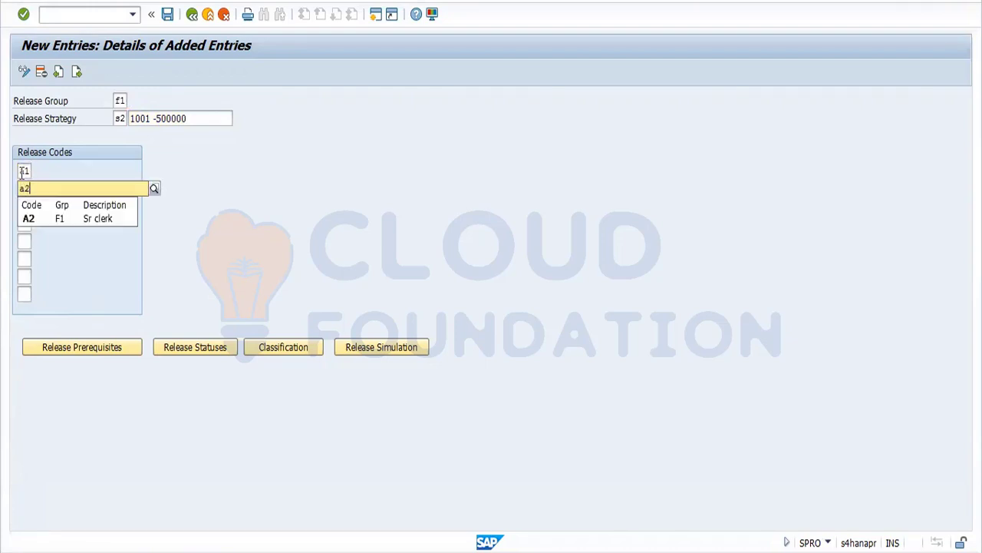
{"action": "key", "text": "Return"}
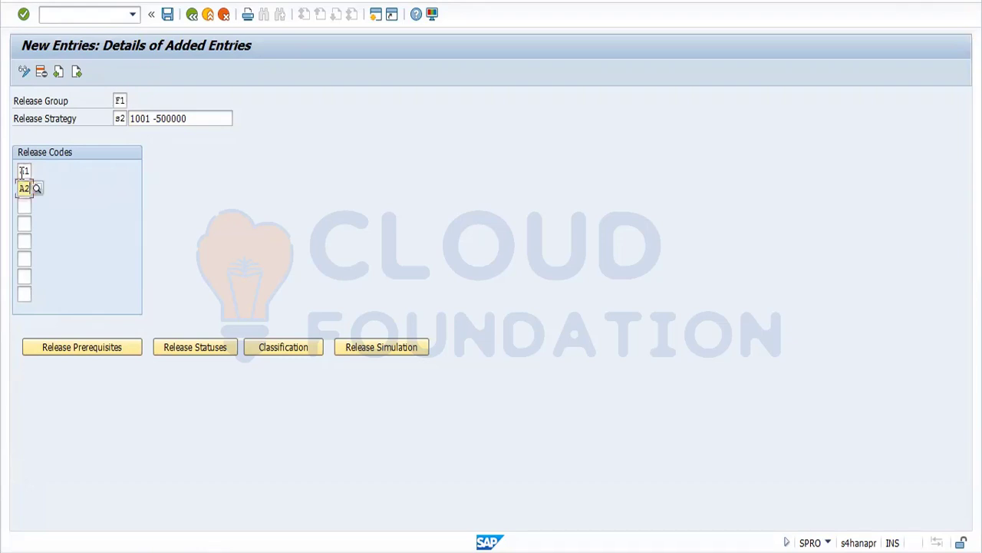
{"action": "key", "text": "Tab"}
{"action": "type", "text": "a3"}
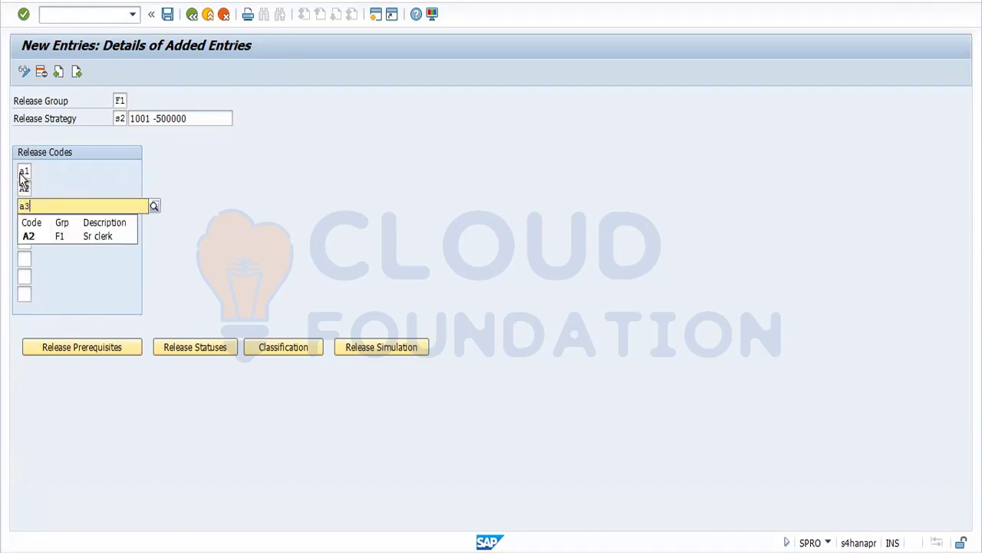
{"action": "key", "text": "Return"}
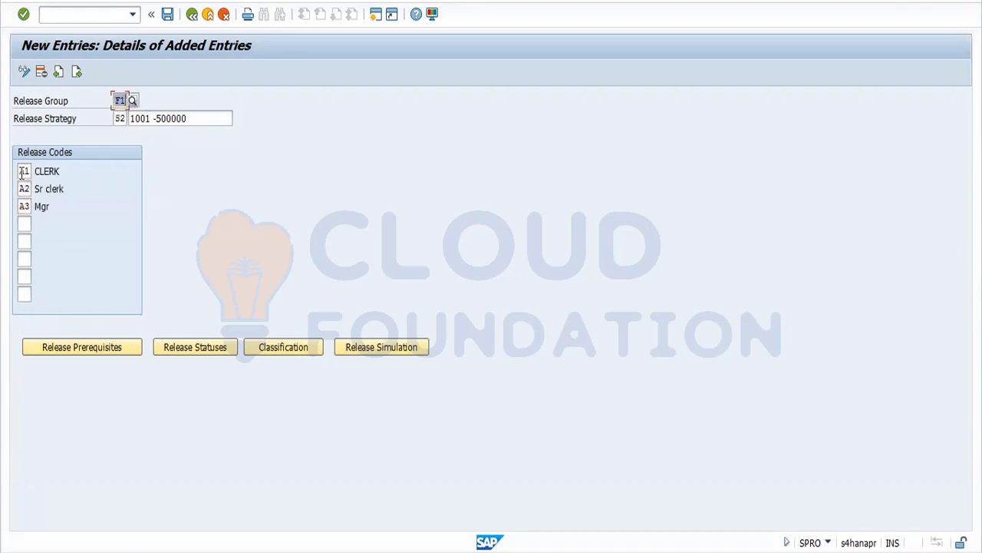
Step: Set strategy S2's release prerequisites so that A2 requires A1, and A3 requires both A1 and A2
{"action": "left_click", "coordinate": [121, 356]}
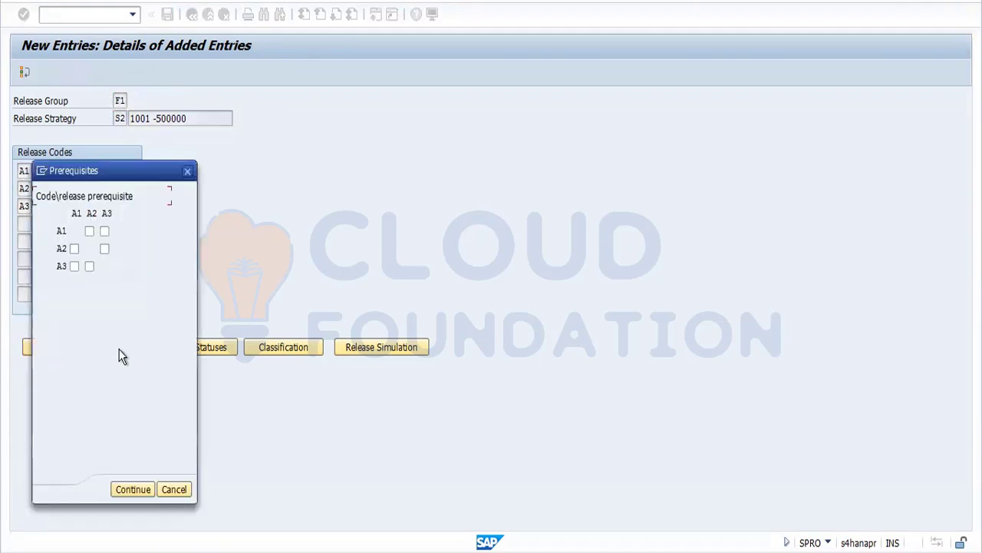
{"action": "left_click", "coordinate": [75, 265]}
{"action": "left_click", "coordinate": [90, 265]}
{"action": "left_click", "coordinate": [135, 491]}
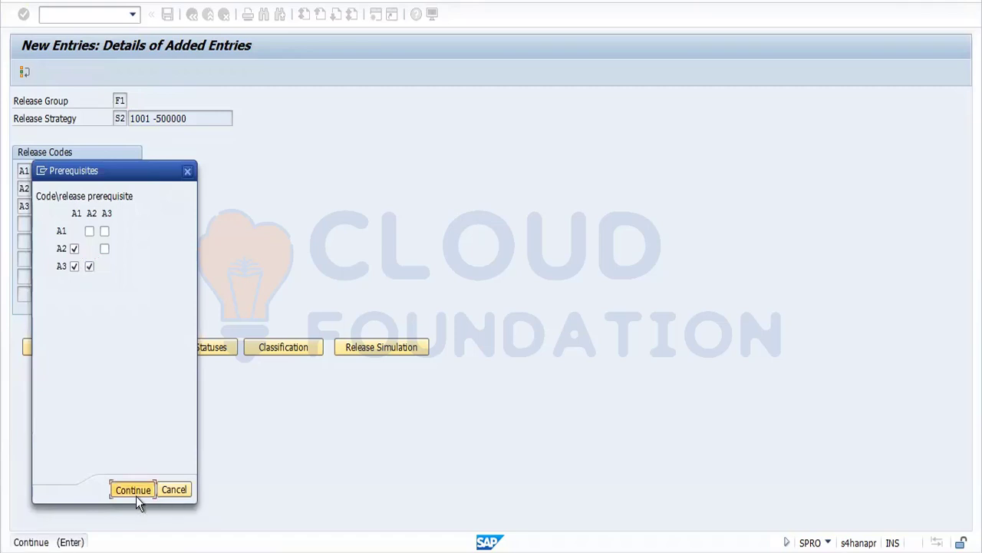
Step: Assign release indicator R (Relesed) to the status in which A1, A2 and A3 have all released
{"action": "left_click", "coordinate": [168, 15]}
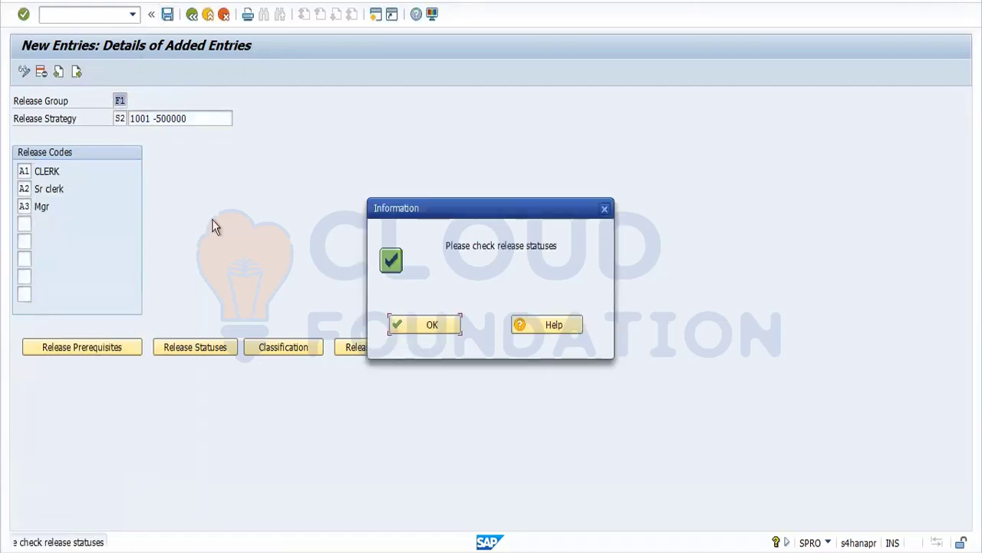
{"action": "left_click", "coordinate": [428, 324]}
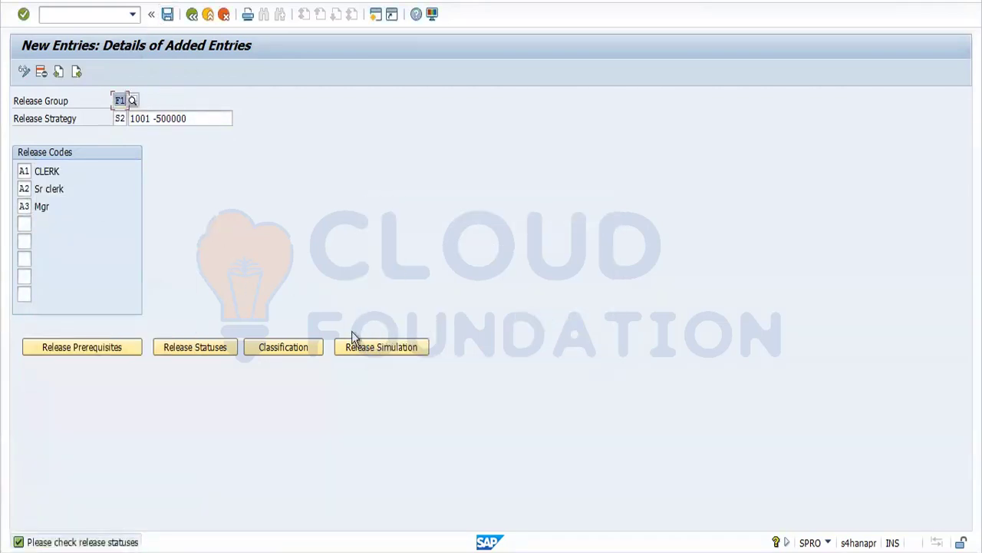
{"action": "left_click", "coordinate": [217, 346]}
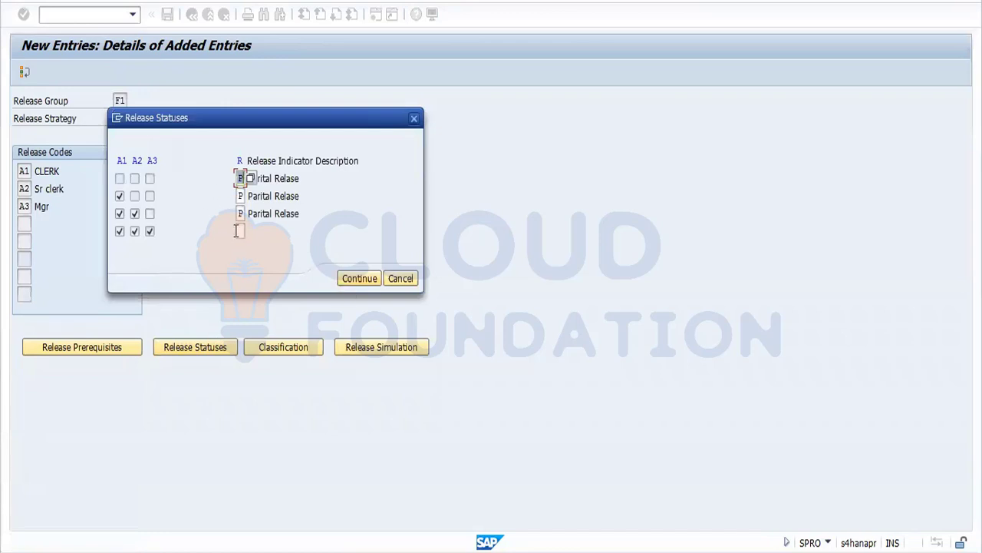
{"action": "left_click", "coordinate": [240, 231]}
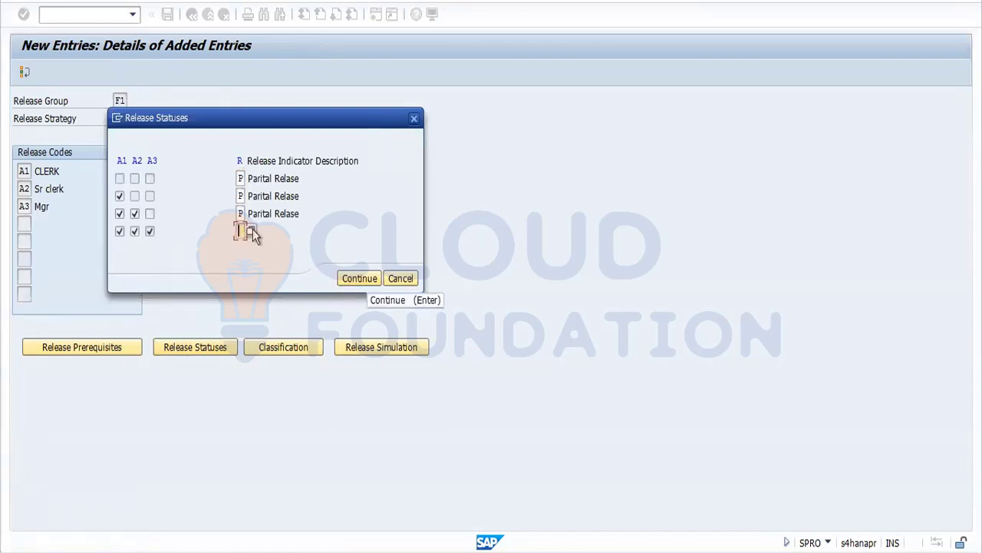
{"action": "left_click", "coordinate": [252, 228]}
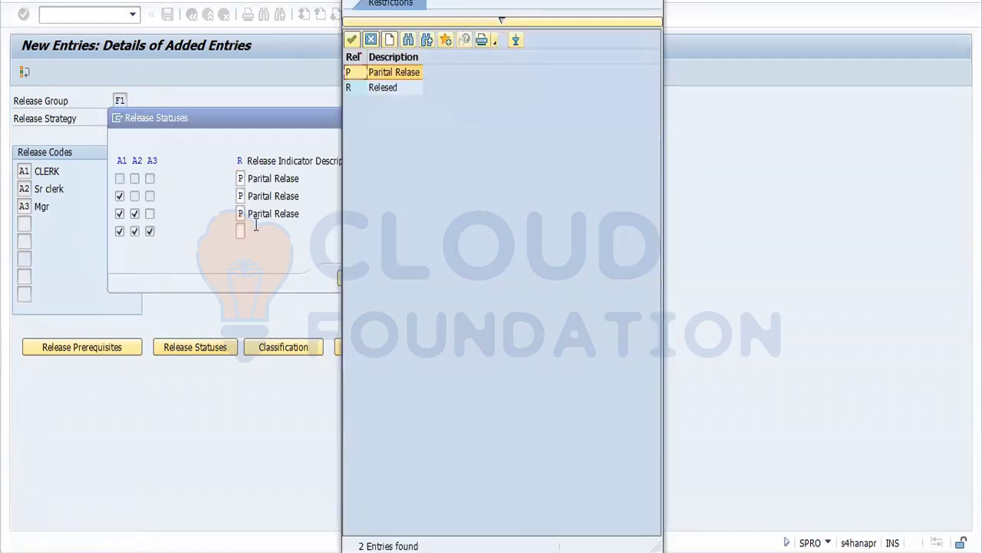
{"action": "double_click", "coordinate": [369, 84]}
{"action": "left_click", "coordinate": [360, 278]}
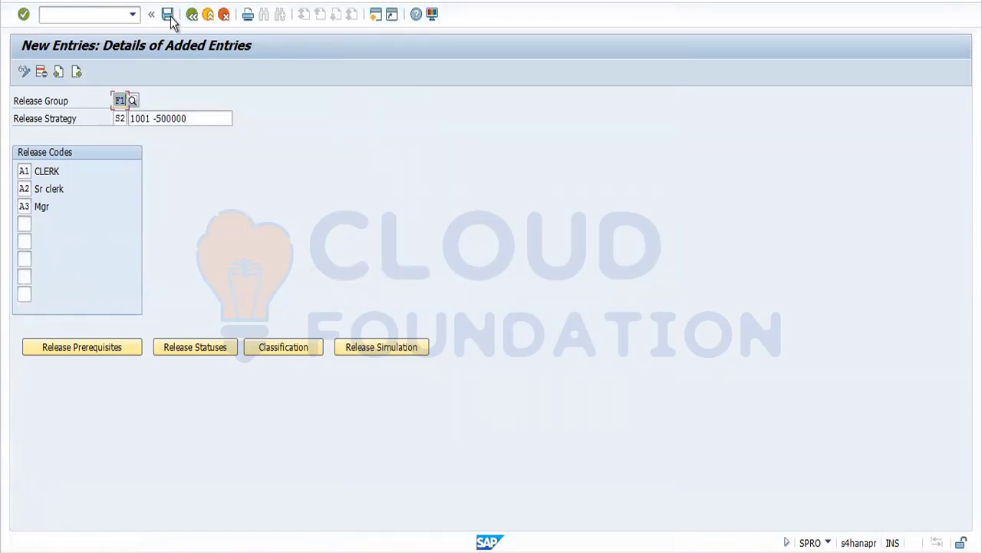
Step: Save the new release strategy S2 to the proposed customizing request
{"action": "left_click", "coordinate": [169, 13]}
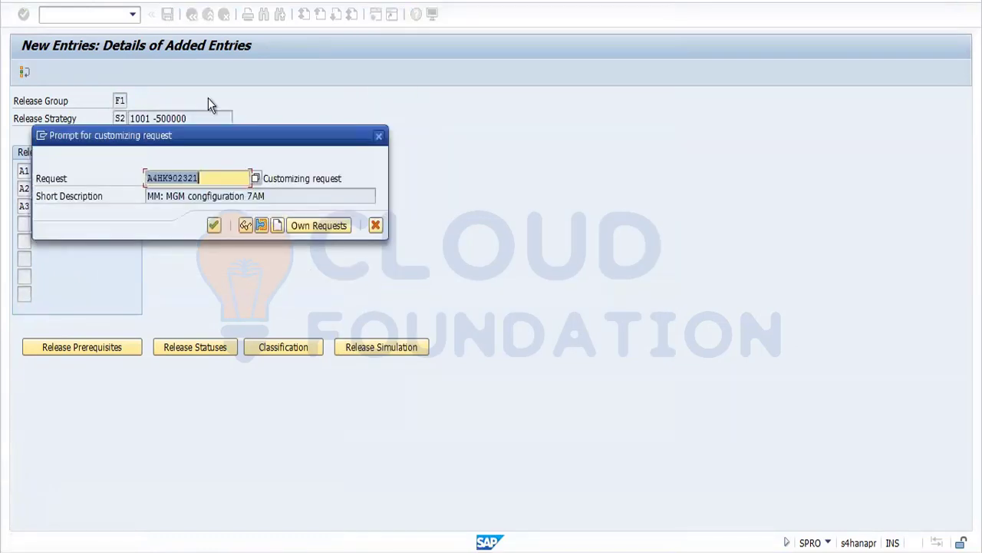
{"action": "left_click", "coordinate": [214, 226]}
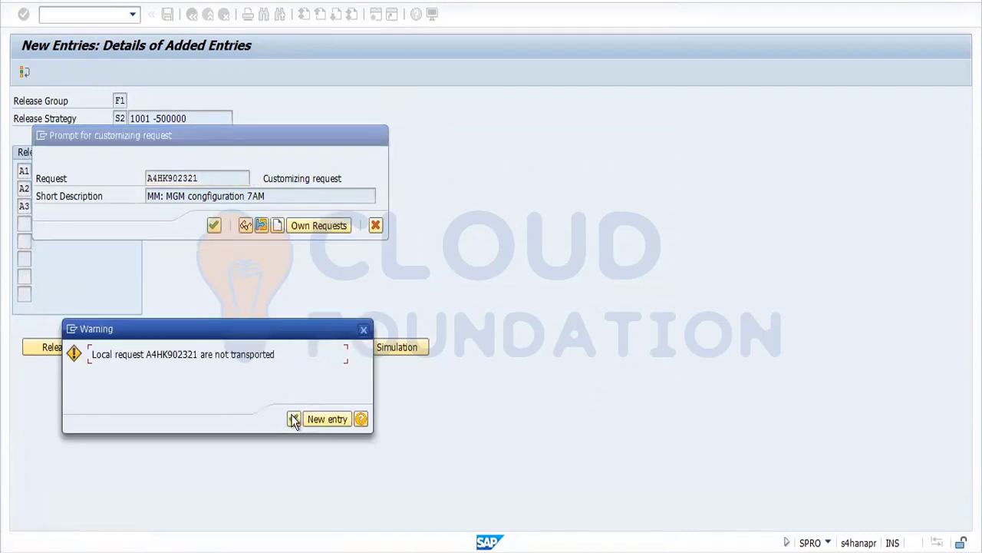
{"action": "left_click", "coordinate": [293, 419]}
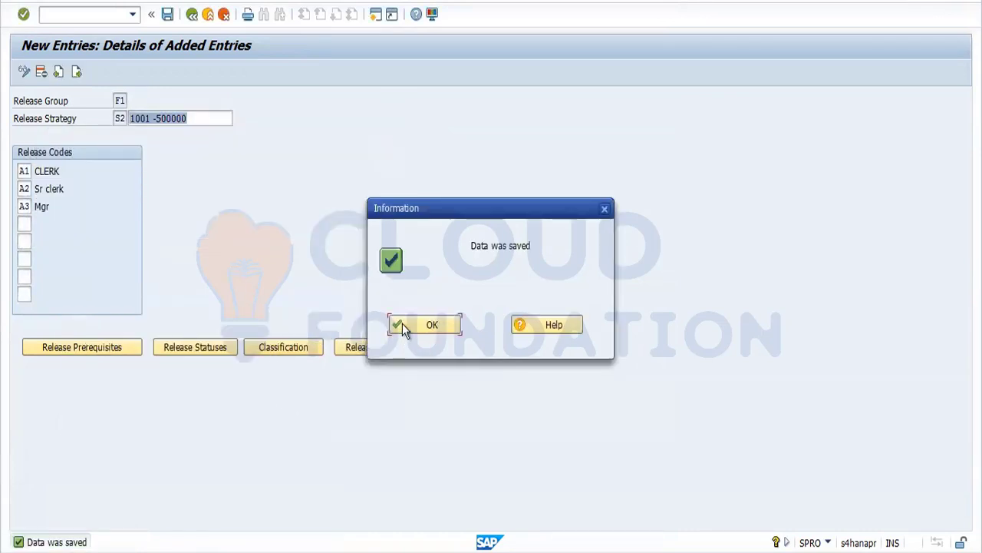
{"action": "left_click", "coordinate": [397, 326]}
Step: Classify strategy S2 with plant FORD, document type NB and total value 1001 - 500000 INR, and save the strategy
{"action": "left_click", "coordinate": [287, 347]}
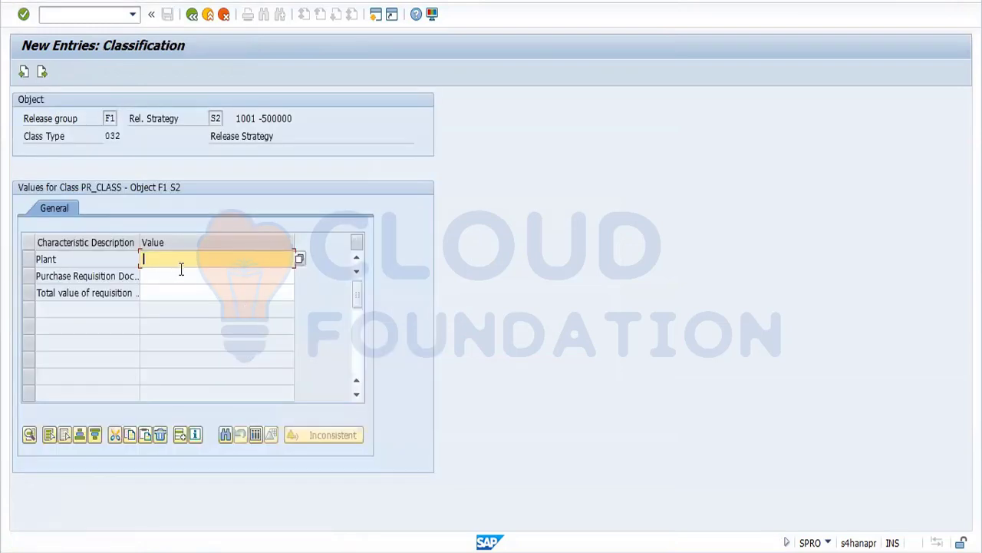
{"action": "key", "text": "Tab"}
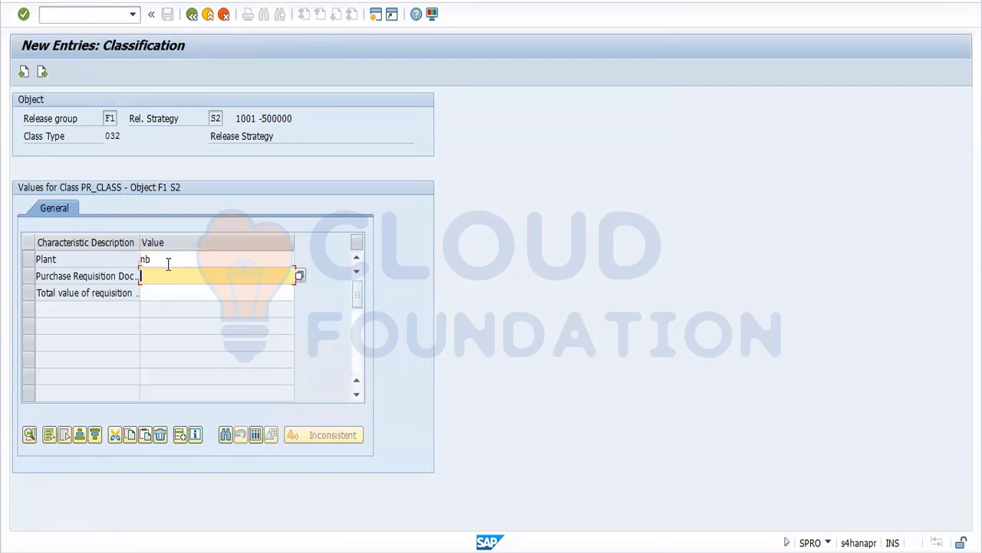
{"action": "left_click", "coordinate": [168, 263]}
{"action": "key", "text": "BackSpace"}
{"action": "key", "text": "BackSpace"}
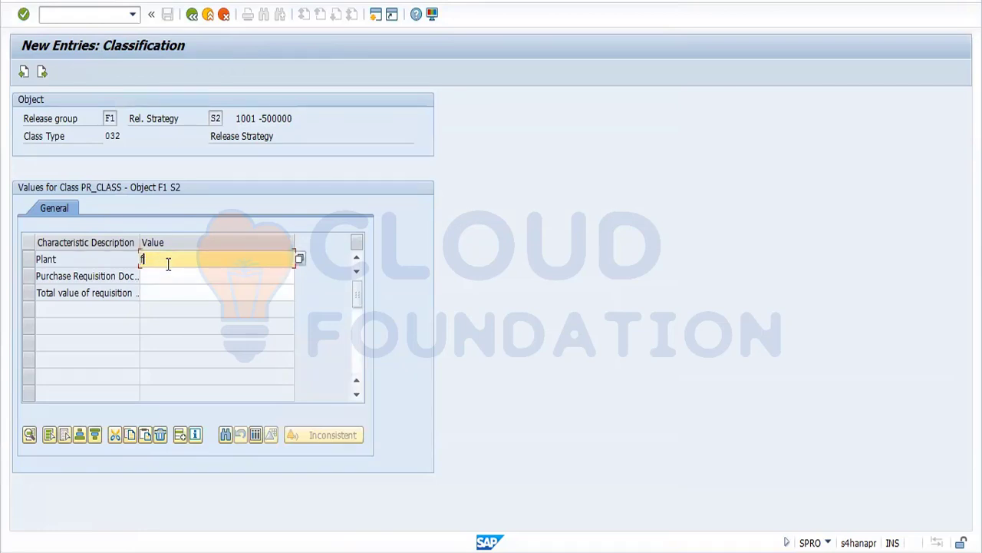
{"action": "left_click", "coordinate": [165, 278]}
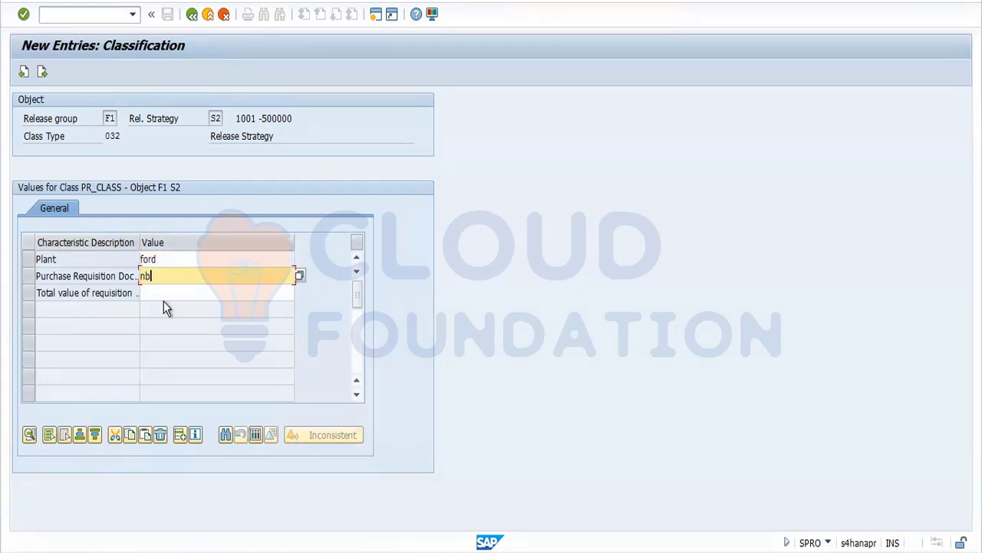
{"action": "left_click", "coordinate": [160, 292]}
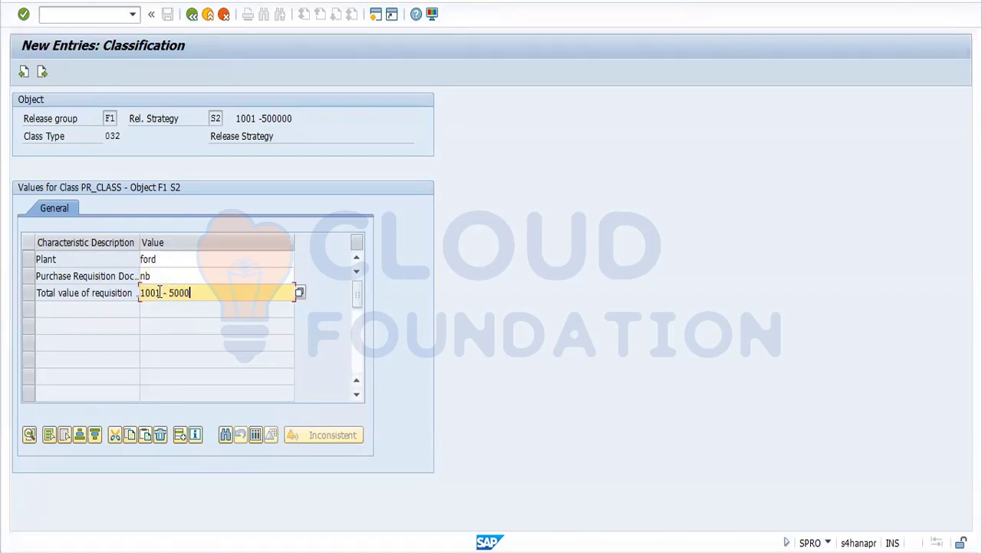
{"action": "key", "text": "Return"}
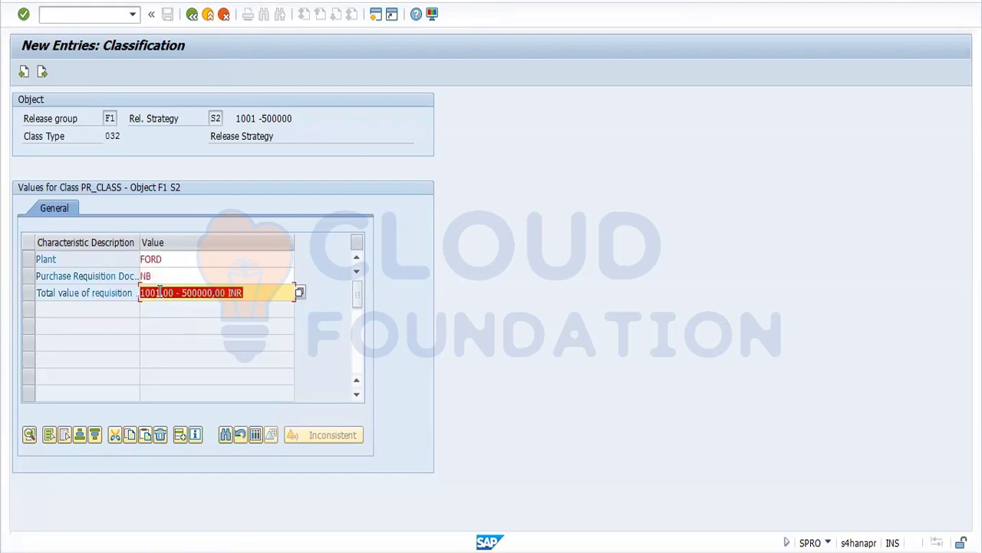
{"action": "left_click", "coordinate": [191, 16]}
{"action": "left_click", "coordinate": [167, 15]}
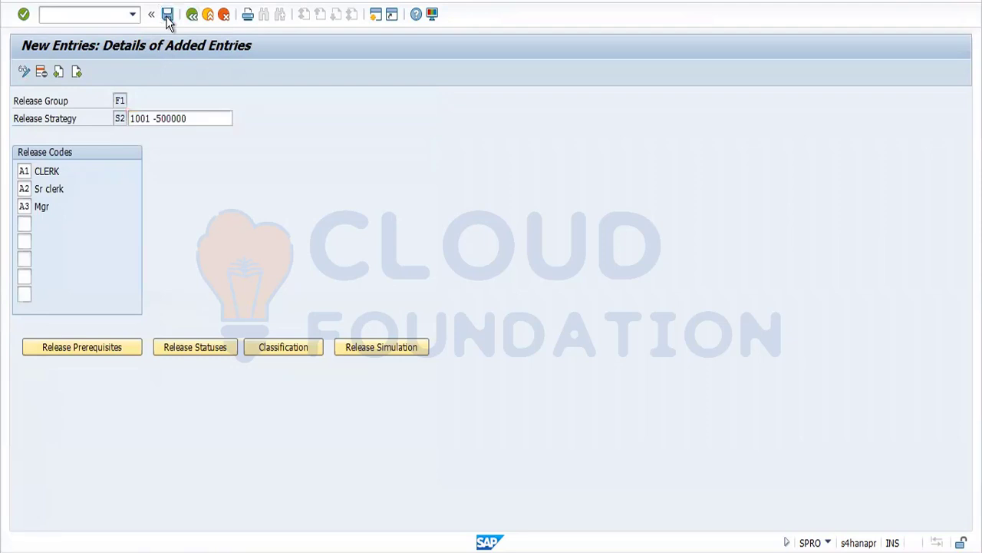
Step: Save release strategy S2 once more and return to the customizing structure, closing the list of release procedure activities
{"action": "left_click", "coordinate": [432, 325]}
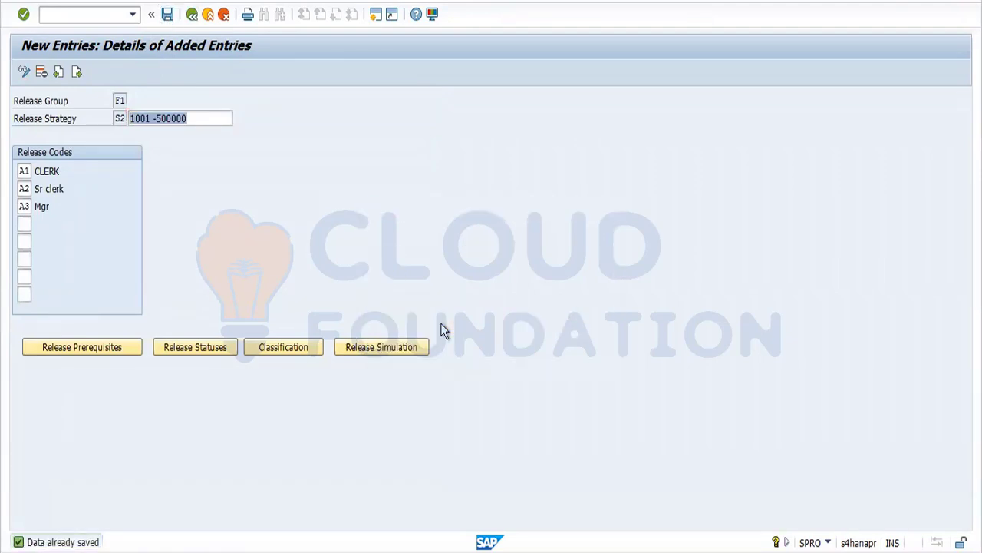
{"action": "left_click", "coordinate": [167, 16]}
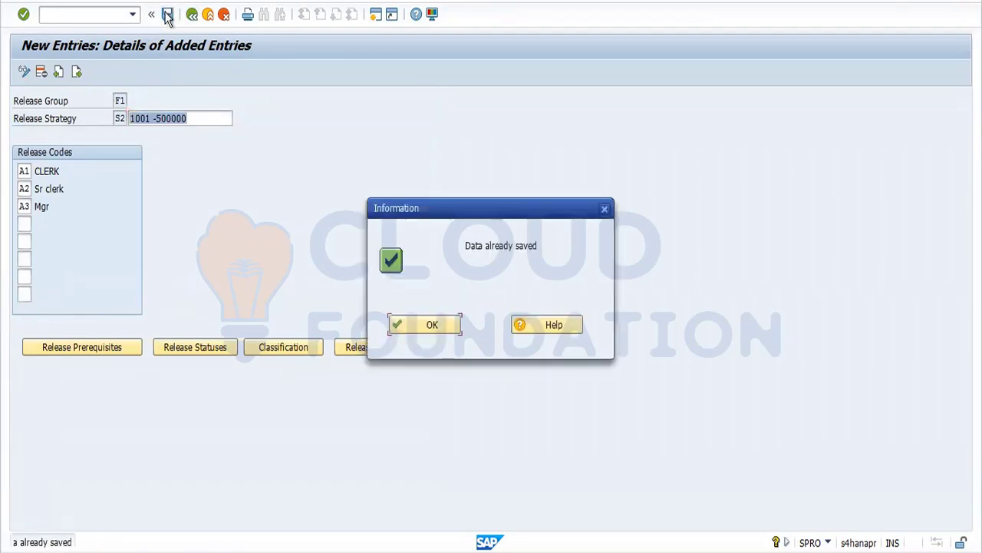
{"action": "left_click", "coordinate": [432, 324]}
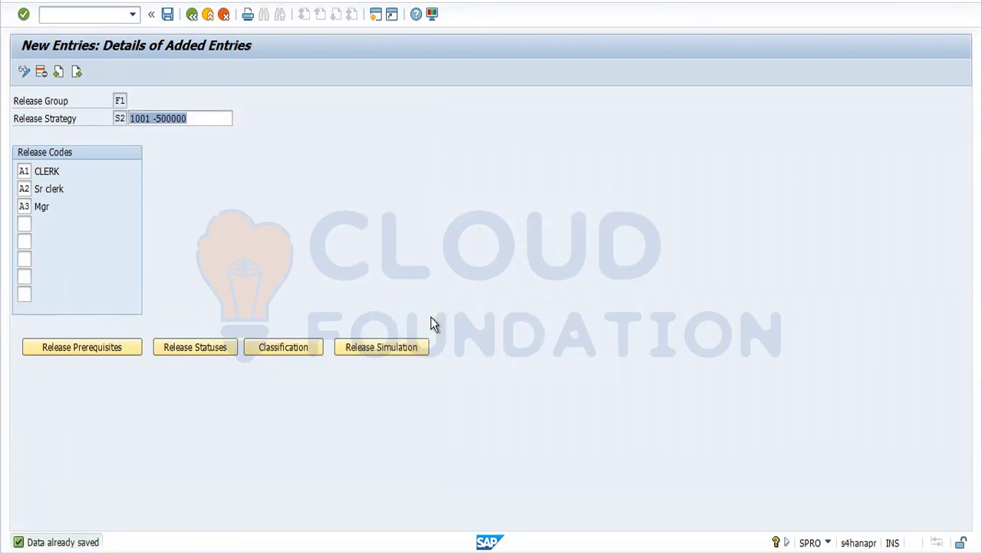
{"action": "left_click", "coordinate": [192, 16]}
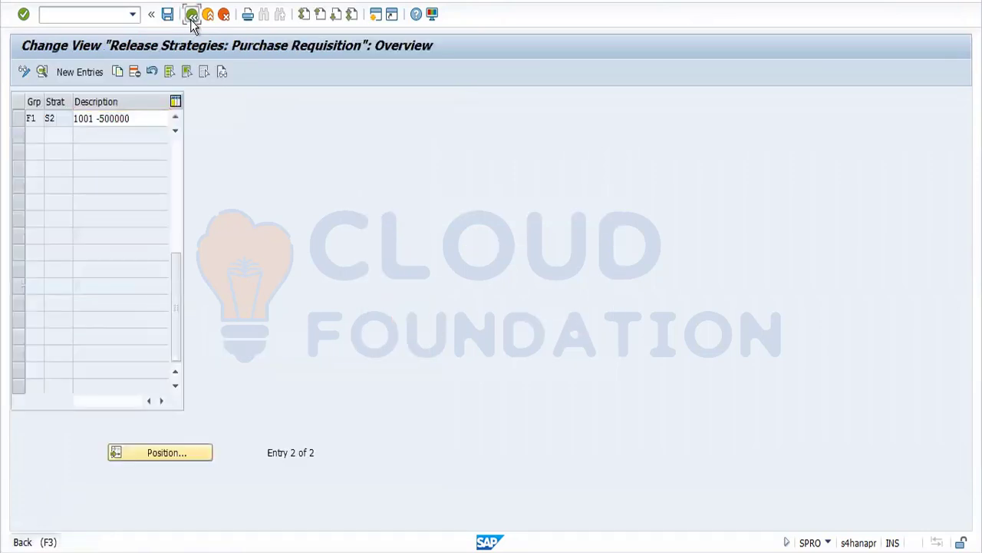
{"action": "left_click", "coordinate": [192, 15]}
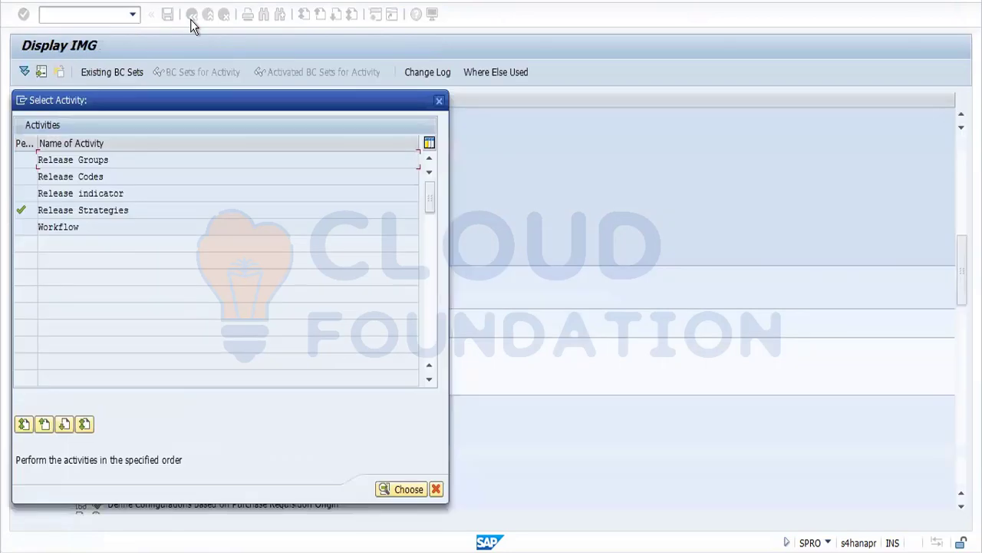
{"action": "left_click", "coordinate": [439, 100]}
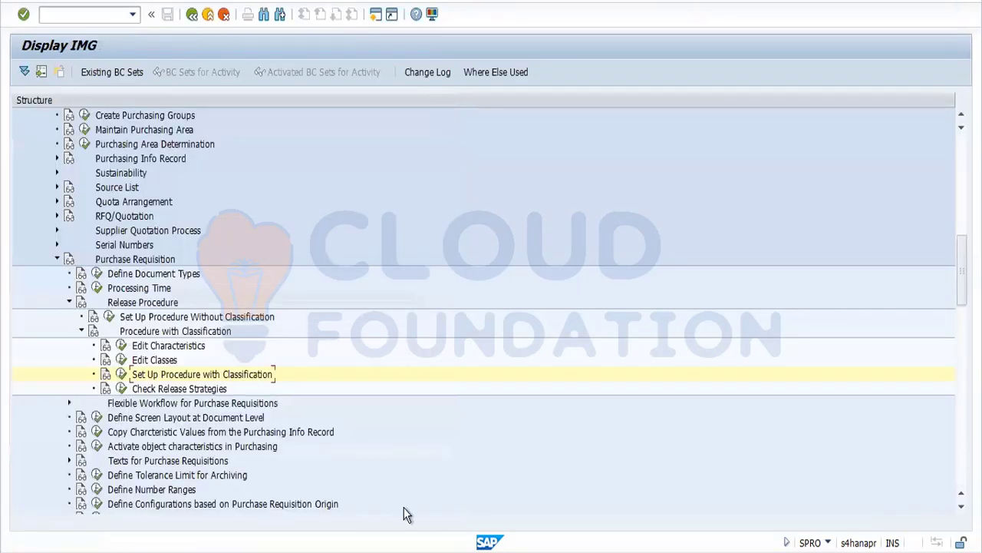
Step: In the open purchase requisition, set the quantity of item 10 (TEST3) to 1000 PC, then check and save the requisition
{"action": "mouse_move", "coordinate": [306, 551]}
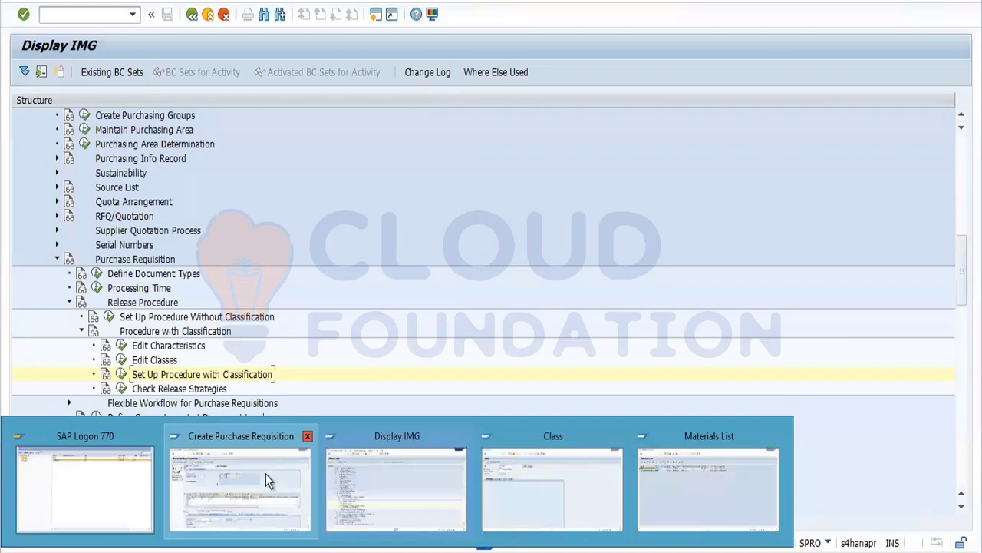
{"action": "left_click", "coordinate": [265, 474]}
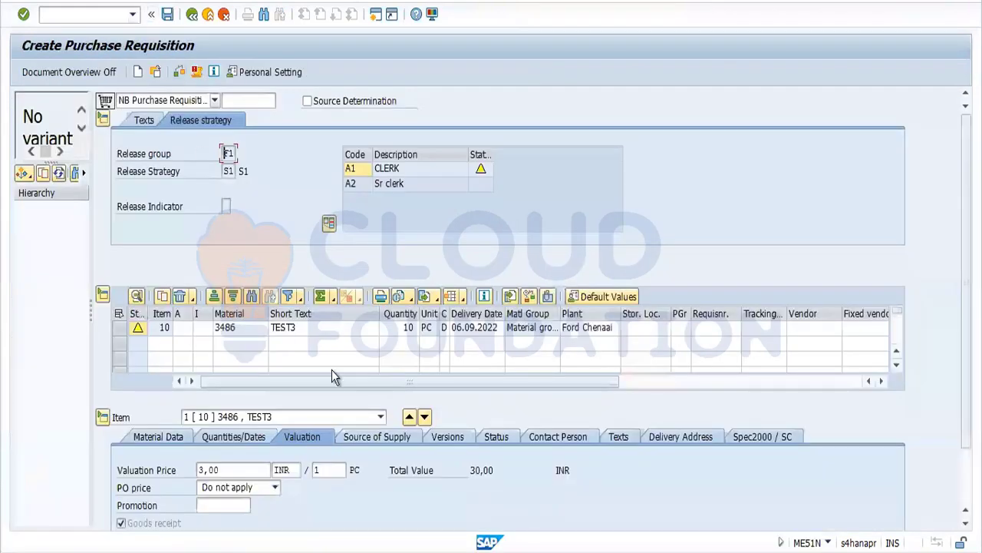
{"action": "left_click", "coordinate": [413, 330]}
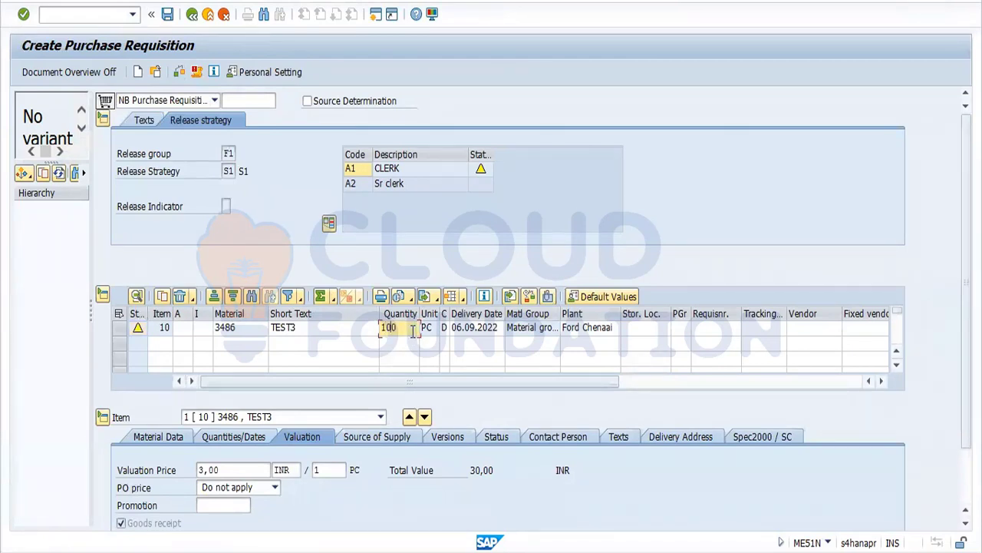
{"action": "left_click", "coordinate": [179, 74]}
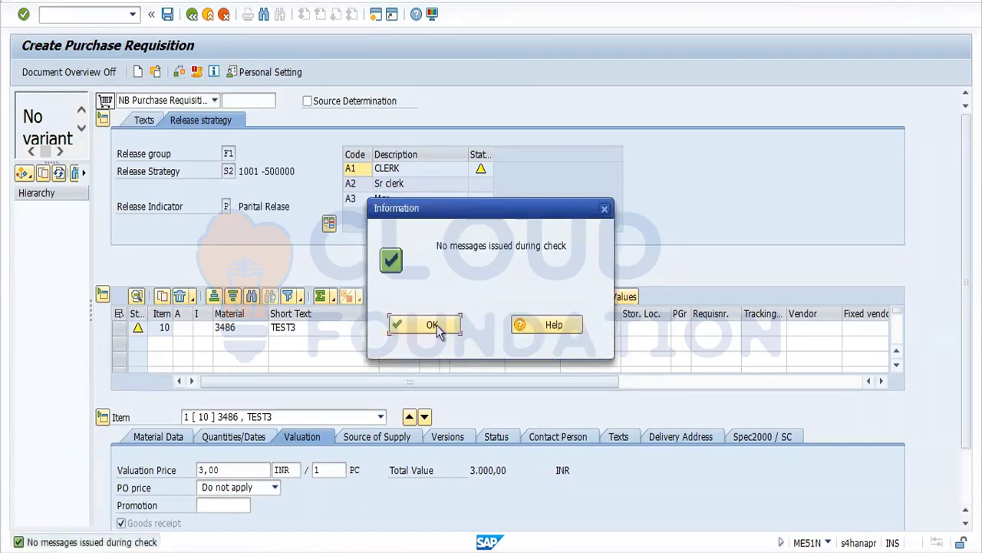
{"action": "left_click", "coordinate": [438, 329]}
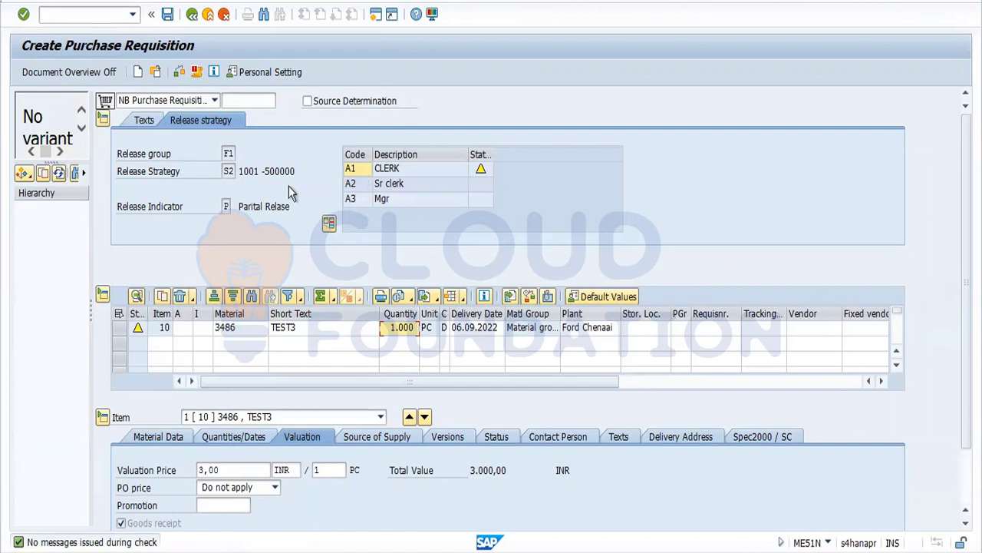
{"action": "left_click", "coordinate": [166, 14]}
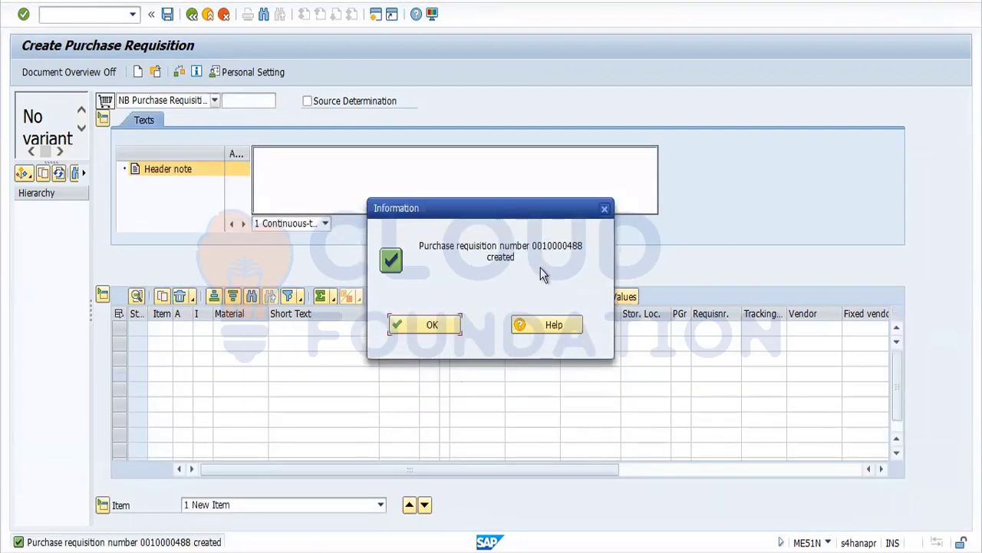
{"action": "left_click", "coordinate": [430, 325]}
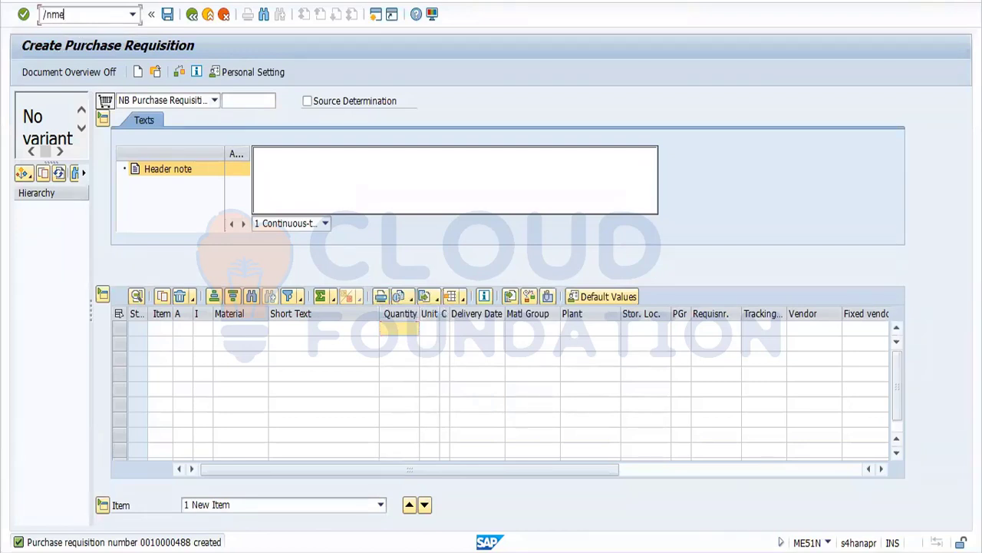
Step: Start transaction ME54N and load the newly created purchase requisition in place of the held one
{"action": "left_click", "coordinate": [65, 17]}
{"action": "type", "text": "/nme54n"}
{"action": "key", "text": "Return"}
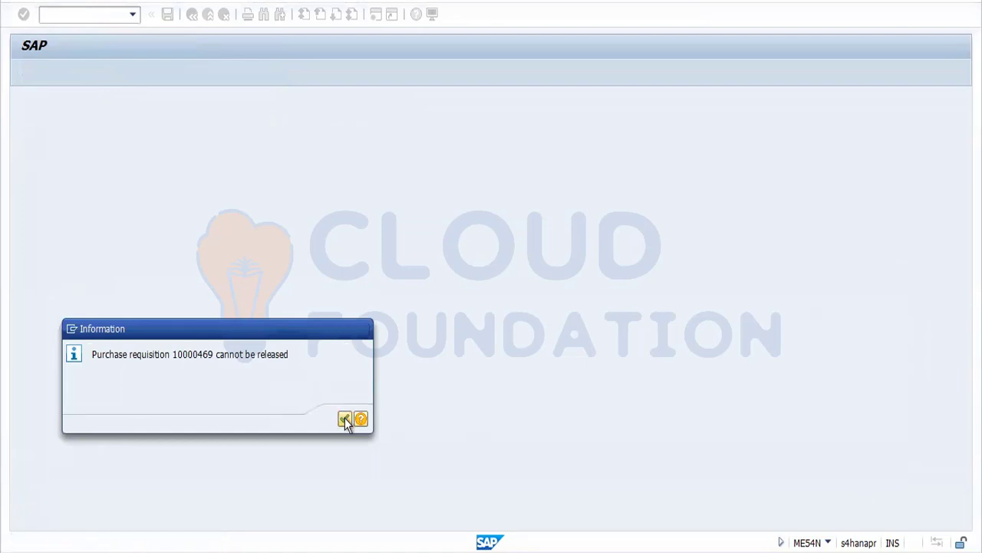
{"action": "left_click", "coordinate": [345, 419]}
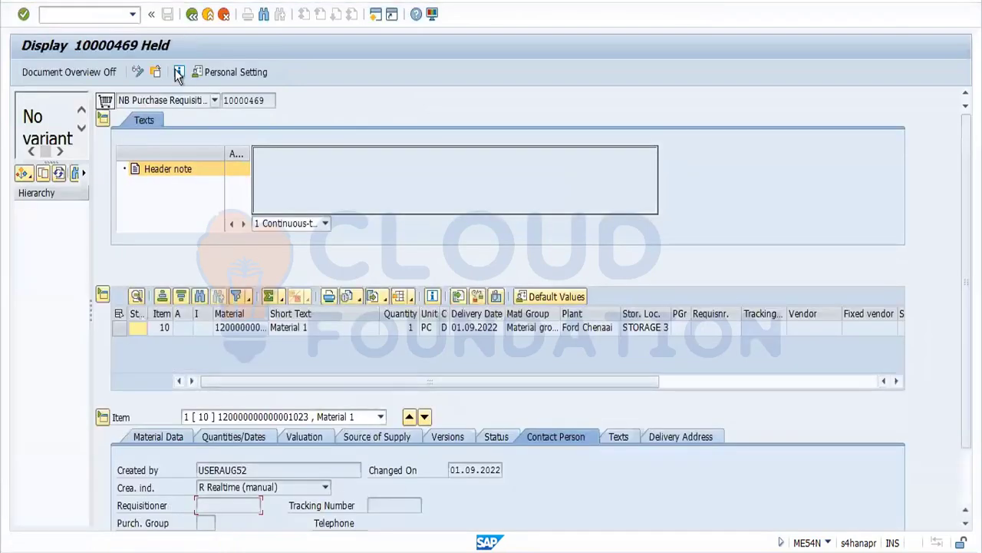
{"action": "left_click", "coordinate": [155, 72]}
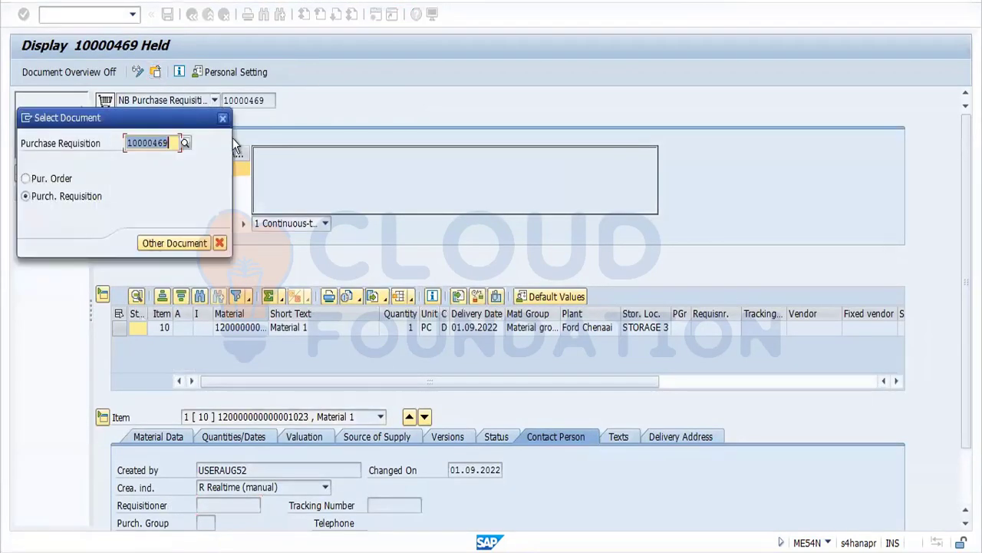
{"action": "left_click", "coordinate": [173, 143]}
{"action": "key", "text": "BackSpace"}
{"action": "key", "text": "BackSpace"}
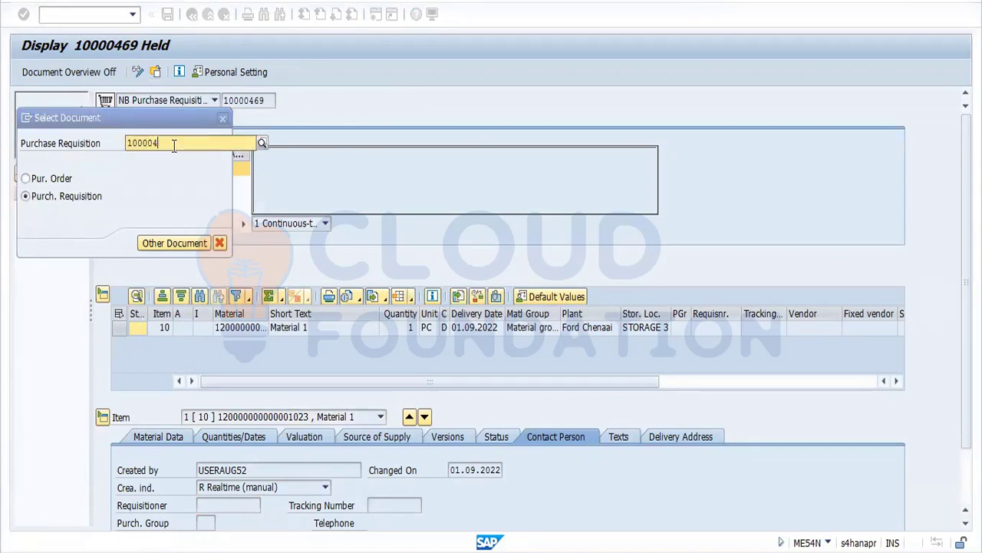
{"action": "type", "text": "8"}
{"action": "type", "text": "9"}
{"action": "key", "text": "Return"}
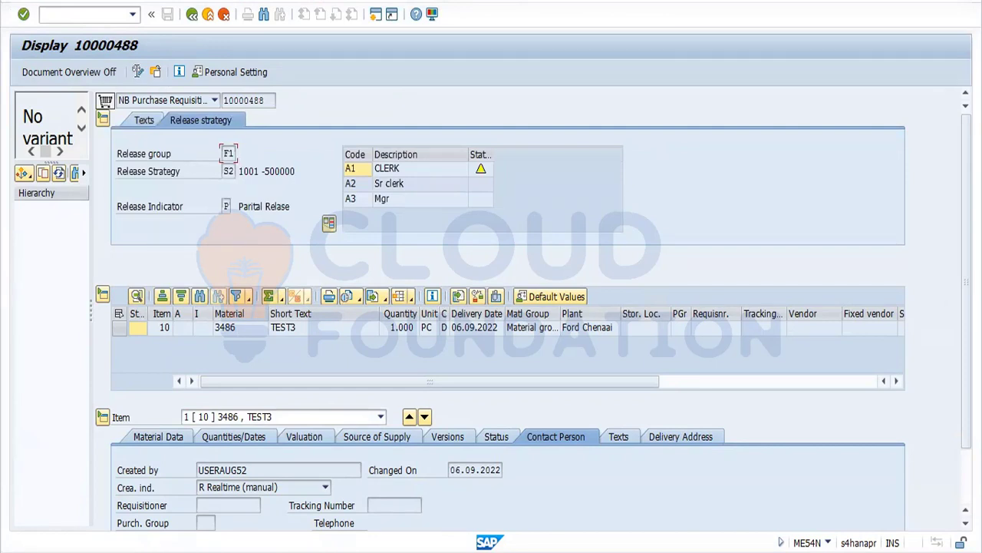
Step: Release the requisition with codes A1 (CLERK), A2 (Sr clerk) and A3 (Mgr), and save it
{"action": "left_click", "coordinate": [138, 73]}
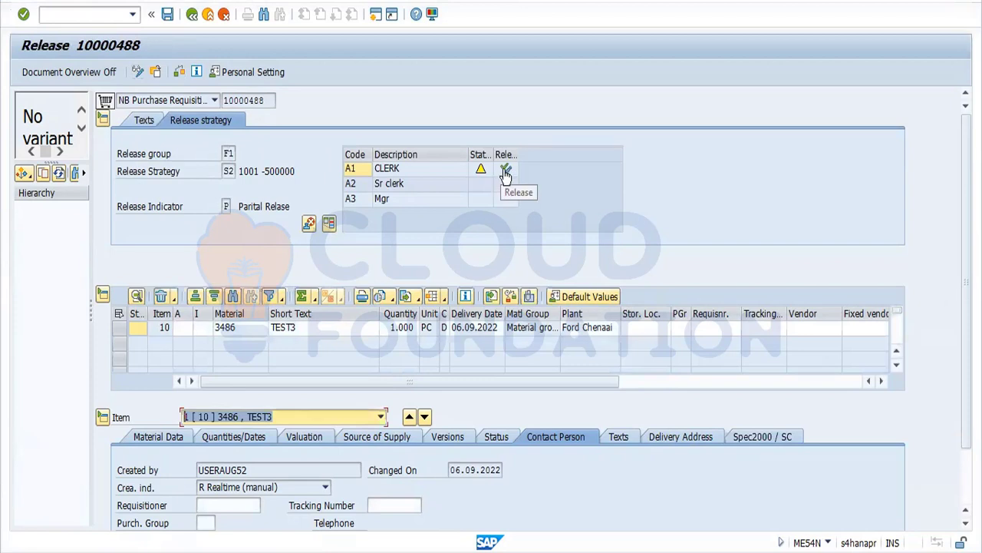
{"action": "left_click", "coordinate": [505, 170]}
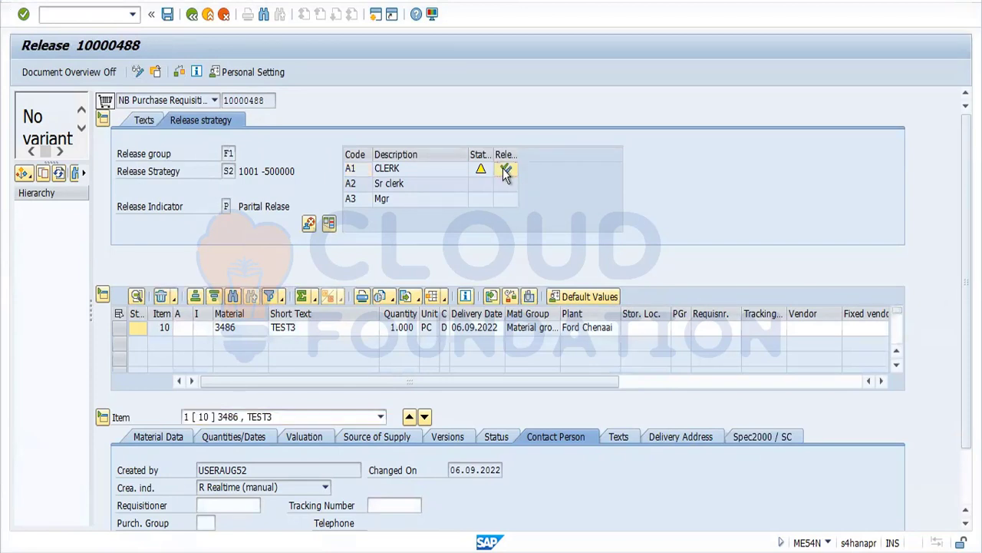
{"action": "left_click", "coordinate": [432, 325]}
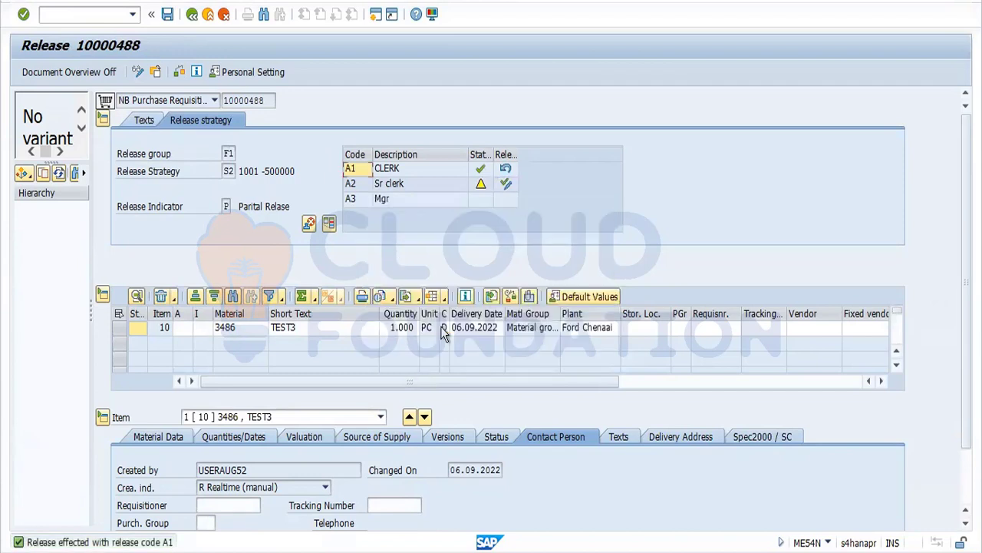
{"action": "left_click", "coordinate": [507, 185]}
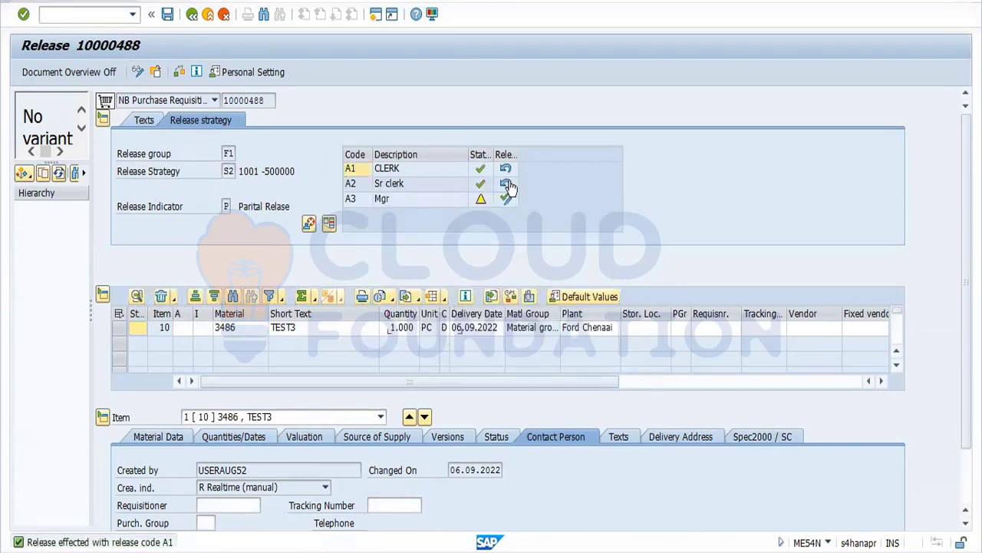
{"action": "left_click", "coordinate": [432, 324]}
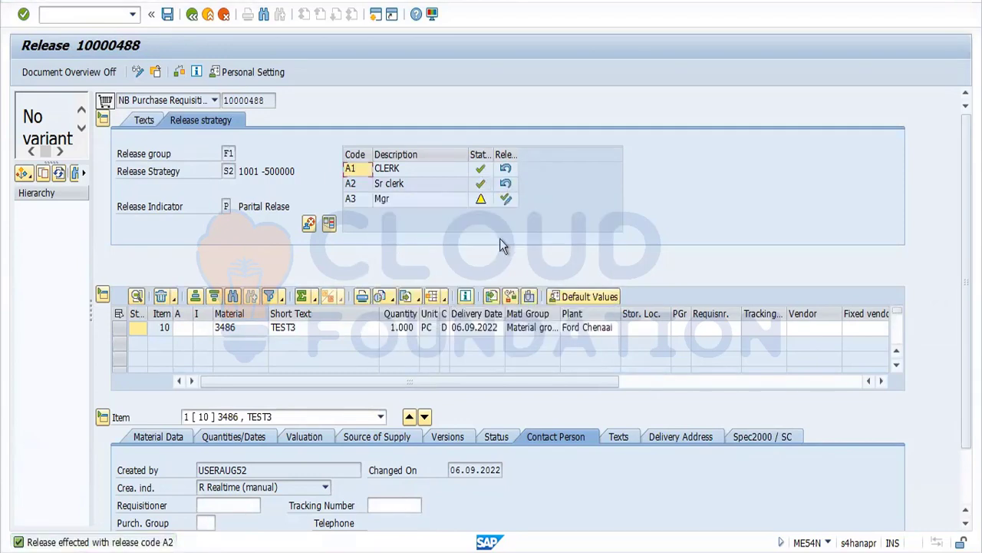
{"action": "left_click", "coordinate": [506, 200]}
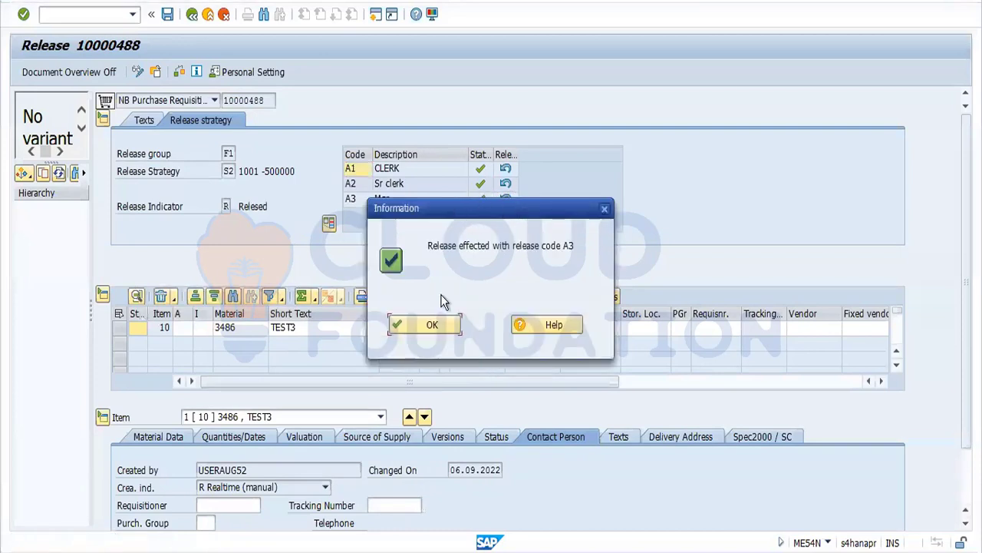
{"action": "left_click", "coordinate": [432, 325]}
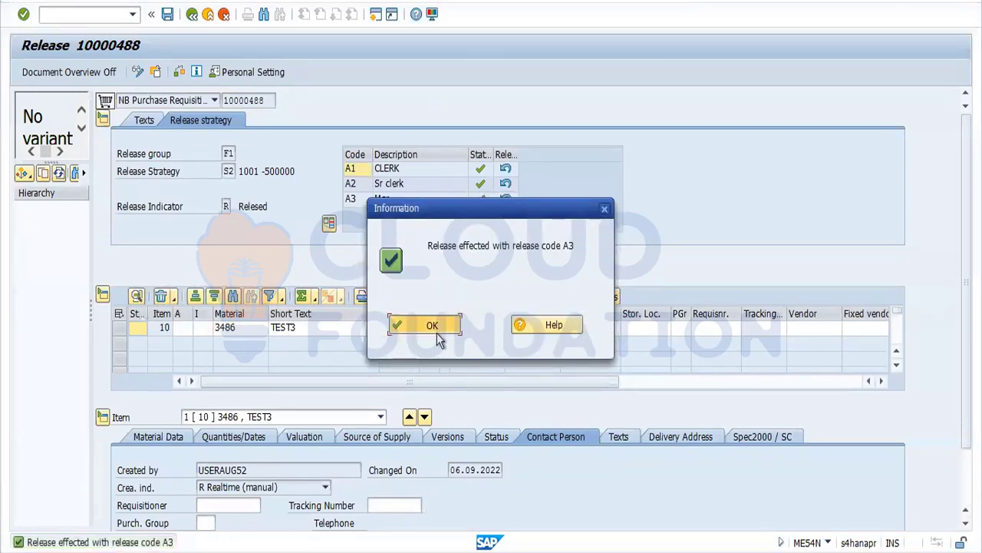
{"action": "left_click", "coordinate": [167, 15]}
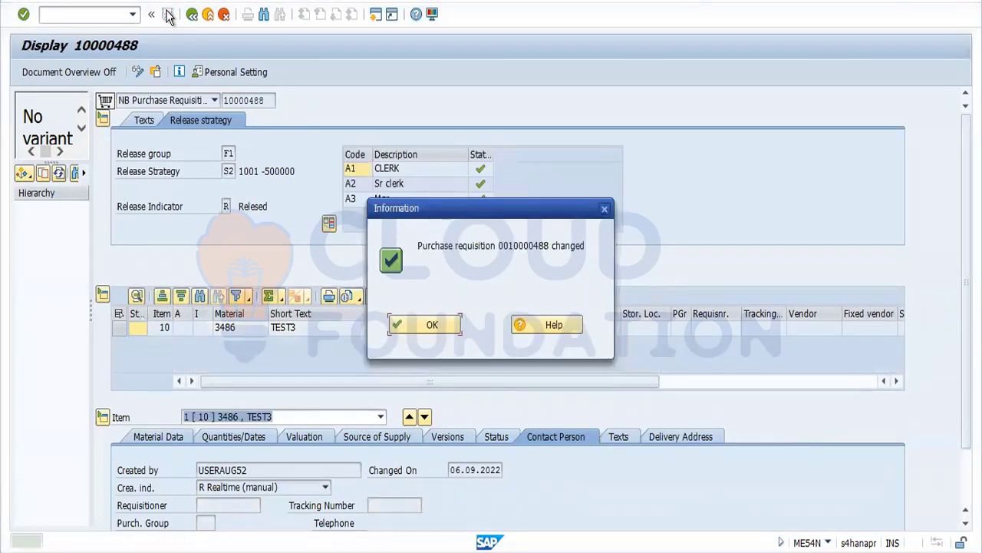
{"action": "left_click", "coordinate": [447, 325]}
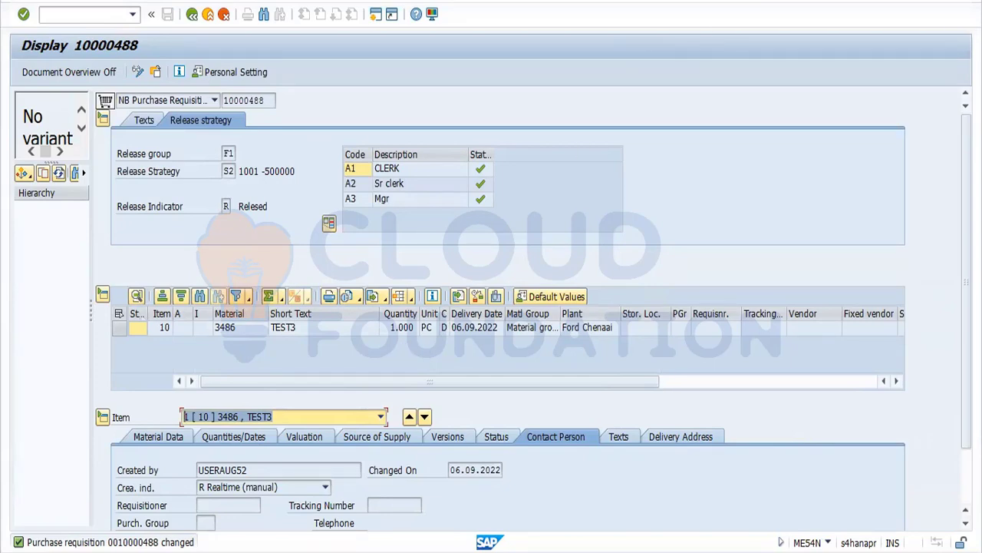
Step: Switch to the Word notes and add the line "Plant –EBAN" below the WITHOUT CLASSFICATION line
{"action": "key", "text": "alt+Tab"}
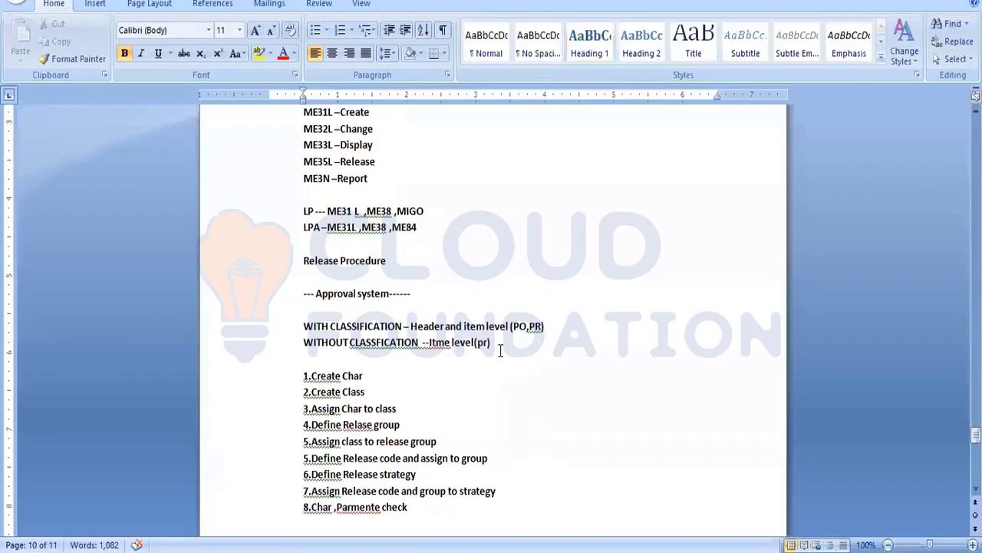
{"action": "left_click", "coordinate": [498, 346]}
{"action": "key", "text": "Return"}
{"action": "key", "text": "Return"}
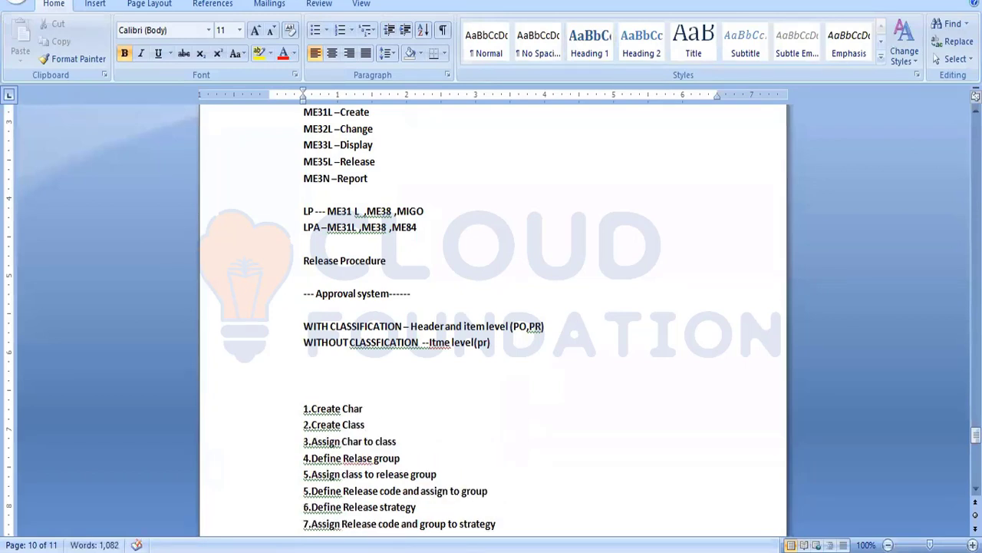
{"action": "type", "text": "Plant --EBAN"}
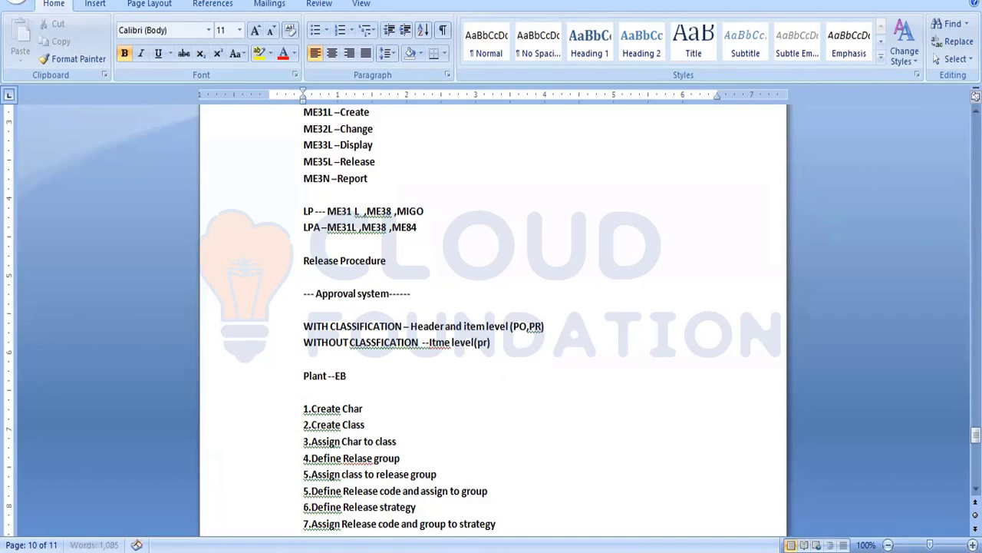
{"action": "key", "text": "Return"}
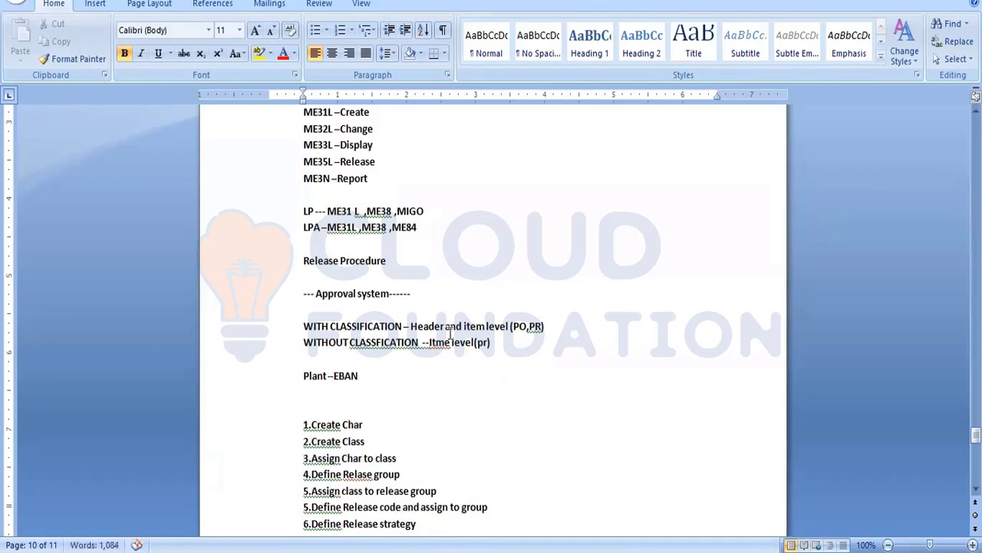
Step: Replace the word "Plant" with "PR" in the EBAN note line
{"action": "left_click", "coordinate": [329, 376]}
{"action": "key", "text": "BackSpace"}
{"action": "key", "text": "BackSpace"}
{"action": "key", "text": "BackSpace"}
{"action": "key", "text": "BackSpace"}
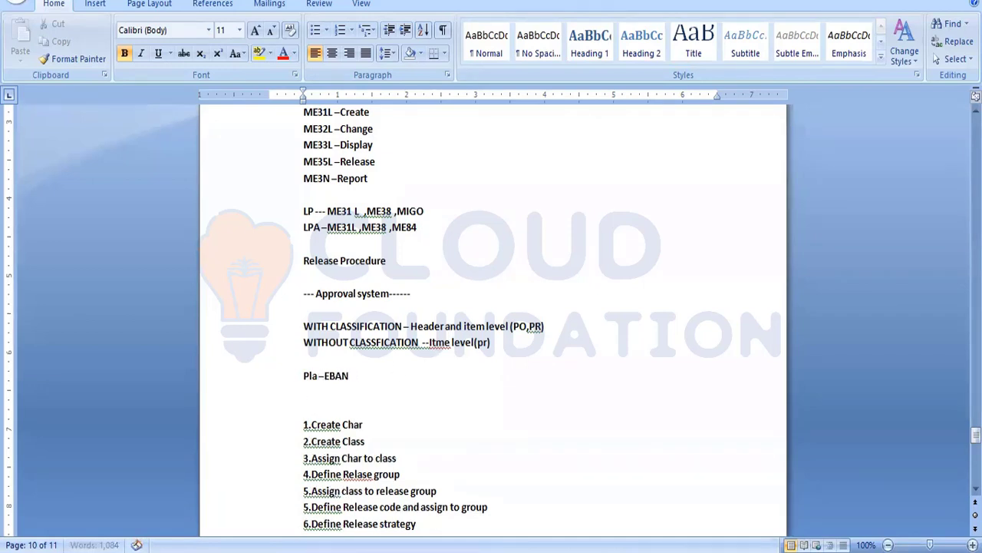
{"action": "type", "text": "r"}
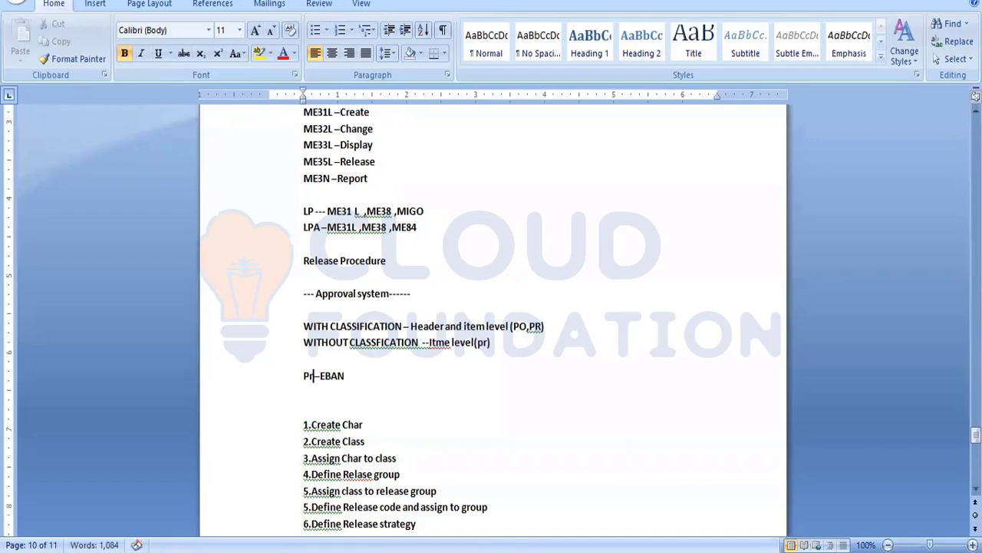
{"action": "key", "text": "BackSpace"}
{"action": "type", "text": "R"}
Step: Add the line "PR–EKKO" directly below the EBAN note line
{"action": "left_click", "coordinate": [370, 375]}
{"action": "key", "text": "Return"}
{"action": "type", "text": "PR"}
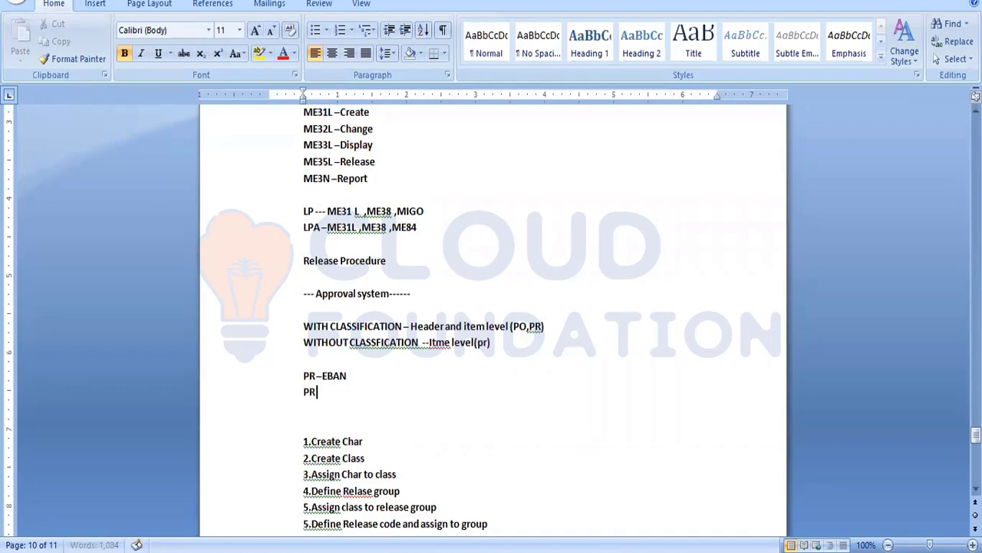
{"action": "type", "text": "-"}
{"action": "type", "text": "EKKO"}
Step: Add the lines "Plant –WERKS" and "Doc type –BSART" below the EKKO note line, separated from it by a blank line
{"action": "key", "text": "Return"}
{"action": "key", "text": "Return"}
{"action": "type", "text": "P"}
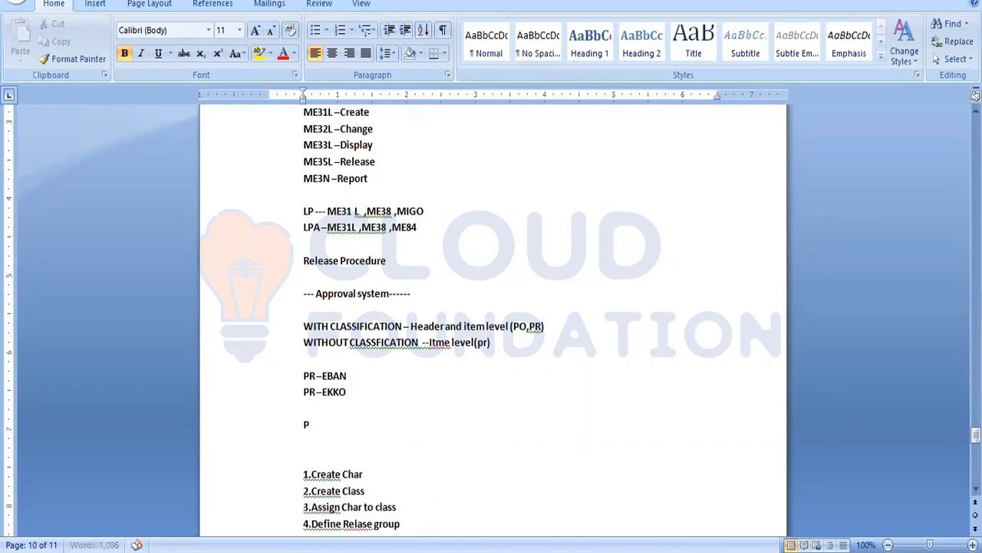
{"action": "type", "text": "lant -WERKS"}
{"action": "key", "text": "Return"}
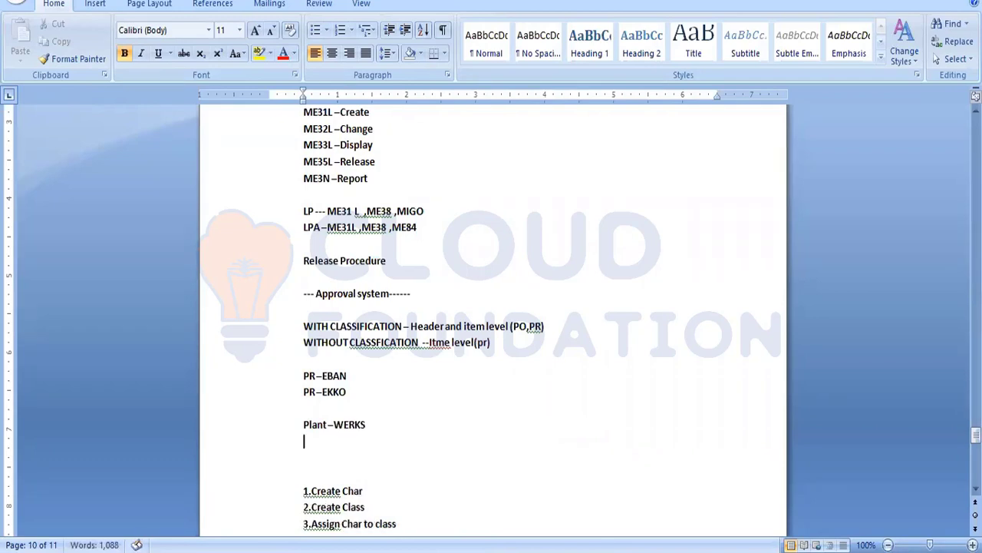
{"action": "type", "text": "Doc type"}
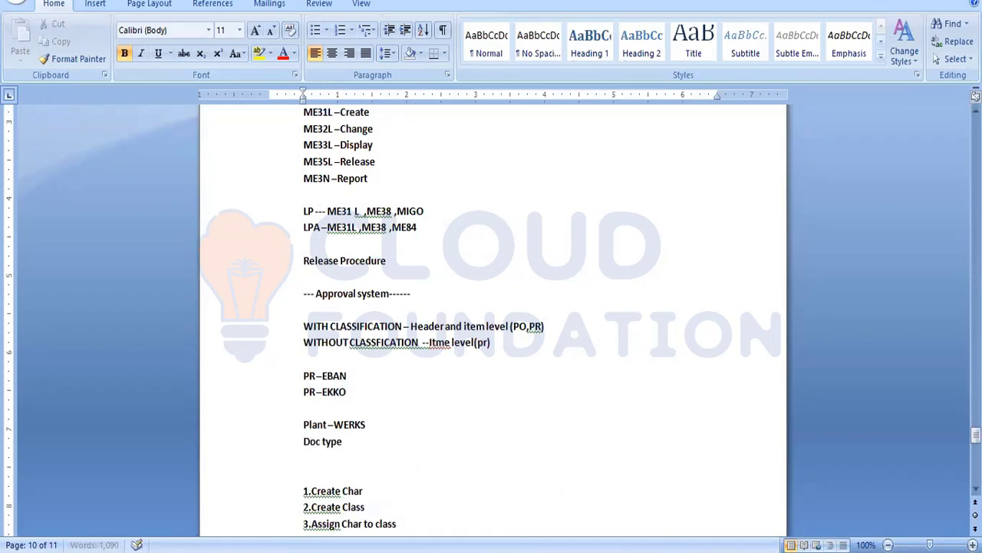
{"action": "type", "text": " -BSART"}
{"action": "key", "text": "Return"}
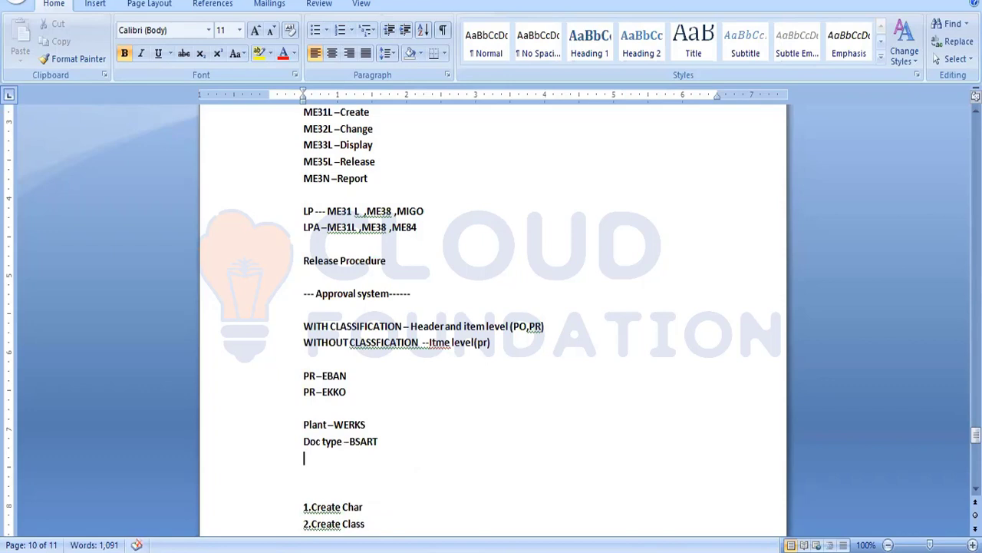
Step: Add the lines "Vlaue PR –GFWRT" and "Vlaue PO -GNETW" below the Doc type line
{"action": "type", "text": "Vlaue"}
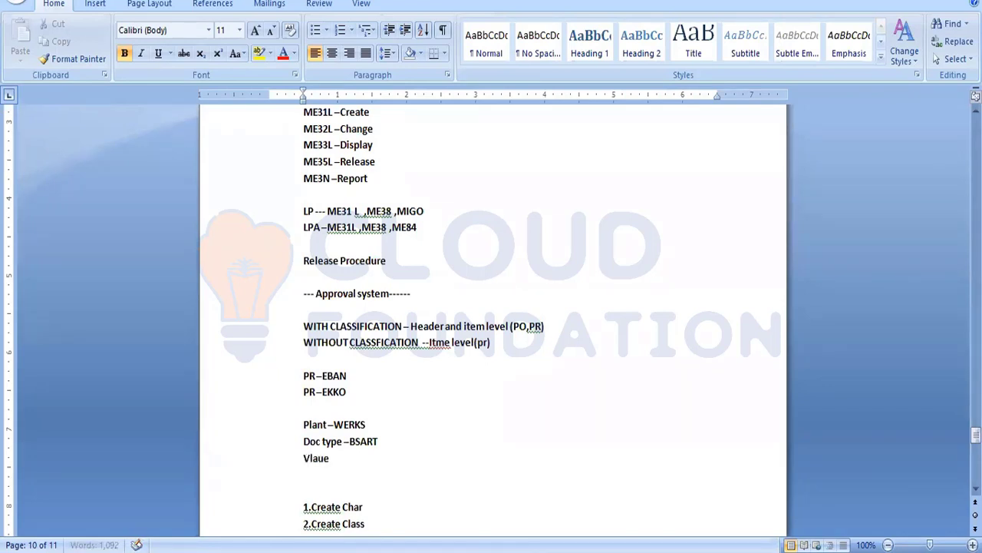
{"action": "type", "text": " PR -g"}
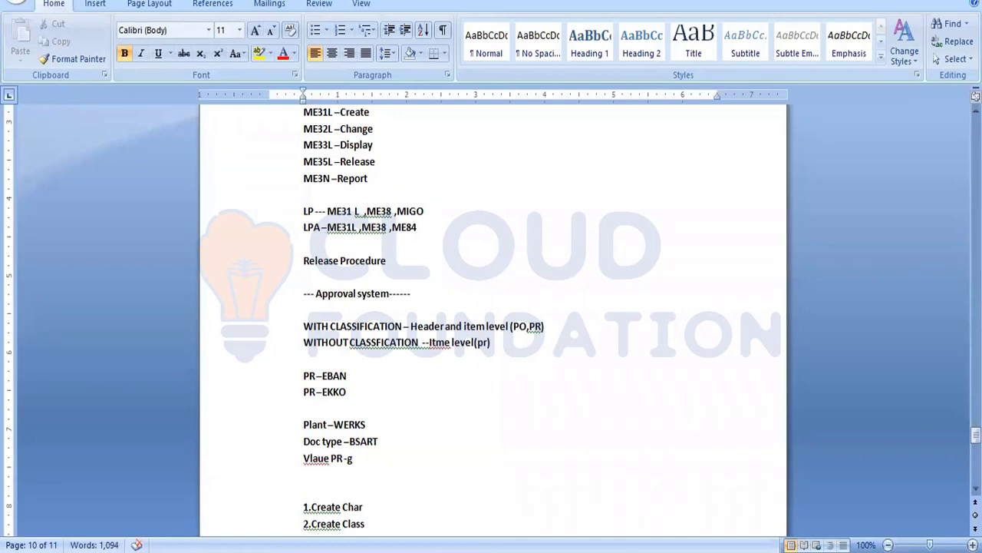
{"action": "type", "text": "fwrt"}
{"action": "key", "text": "BackSpace"}
{"action": "key", "text": "BackSpace"}
{"action": "key", "text": "BackSpace"}
{"action": "key", "text": "BackSpace"}
{"action": "key", "text": "BackSpace"}
{"action": "type", "text": "GFWRT"}
{"action": "key", "text": "Return"}
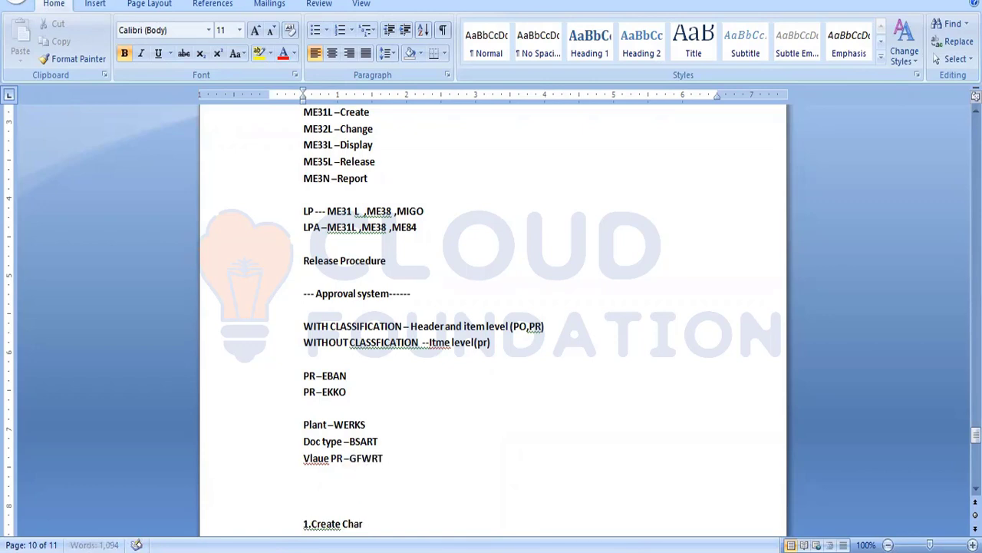
{"action": "type", "text": "Vlaue PO -"}
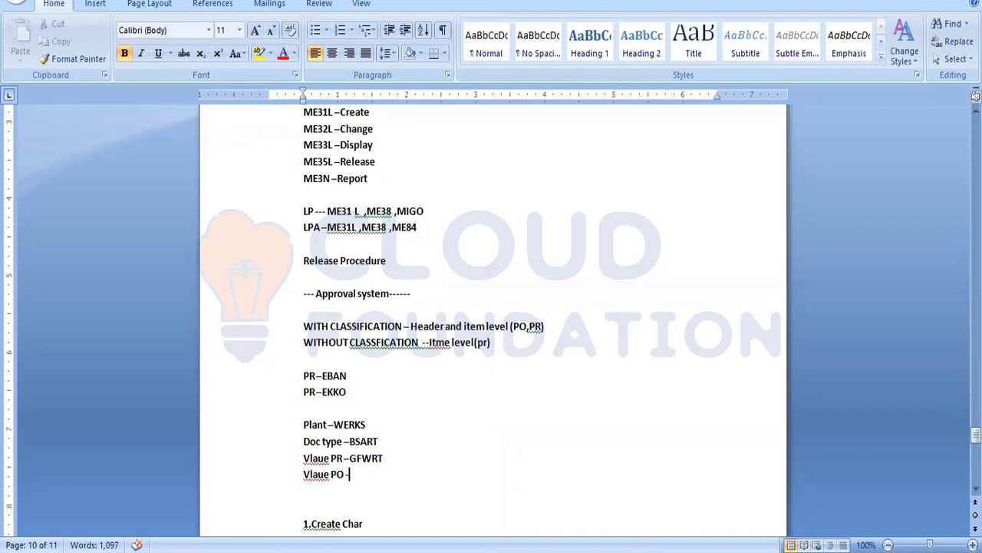
{"action": "type", "text": "GNETW"}
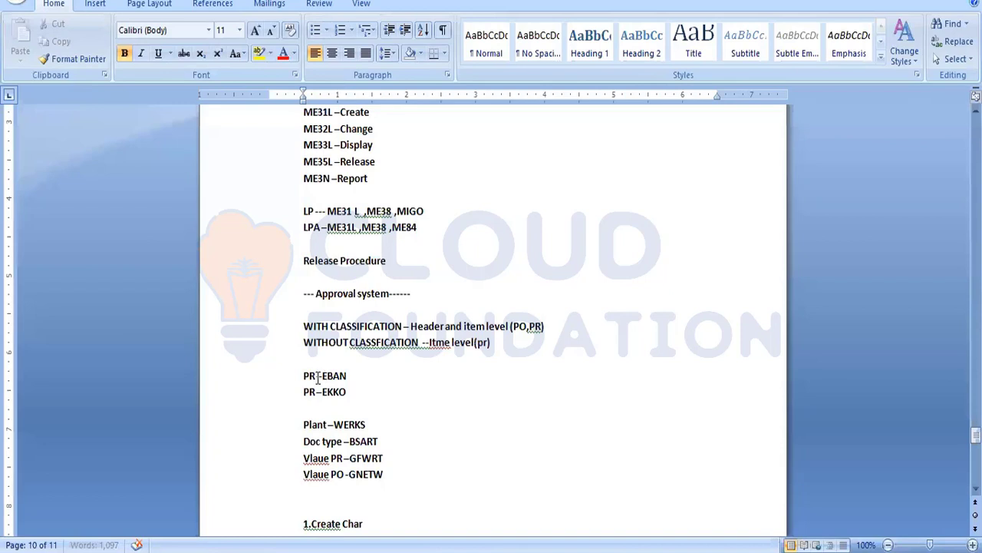
Step: Append "---- >CEBAN" to the PR–EBAN line and an arrow followed by "CEKK" to the PR–EKKO line
{"action": "left_click", "coordinate": [377, 377]}
{"action": "type", "text": "---->CEK"}
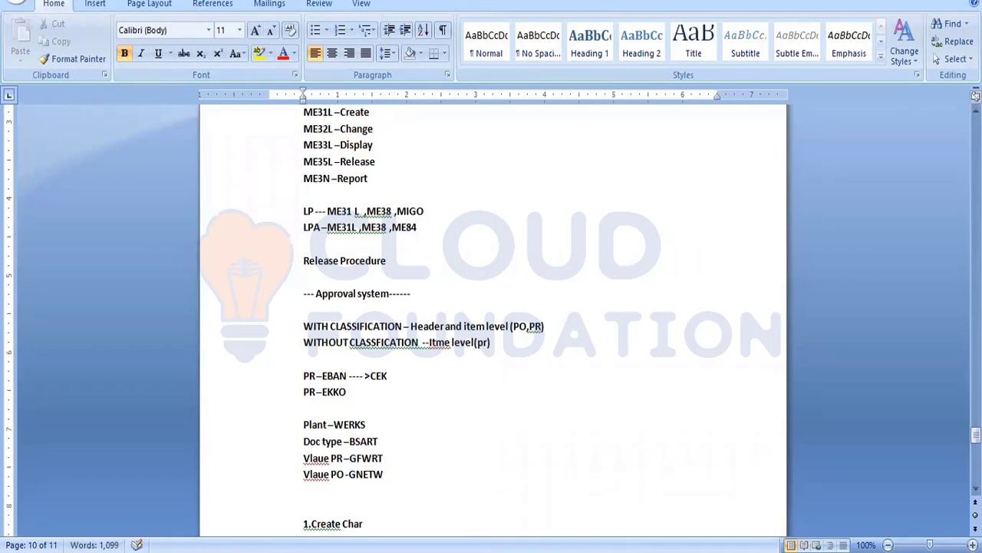
{"action": "key", "text": "BackSpace"}
{"action": "type", "text": "BAN>CEKK"}
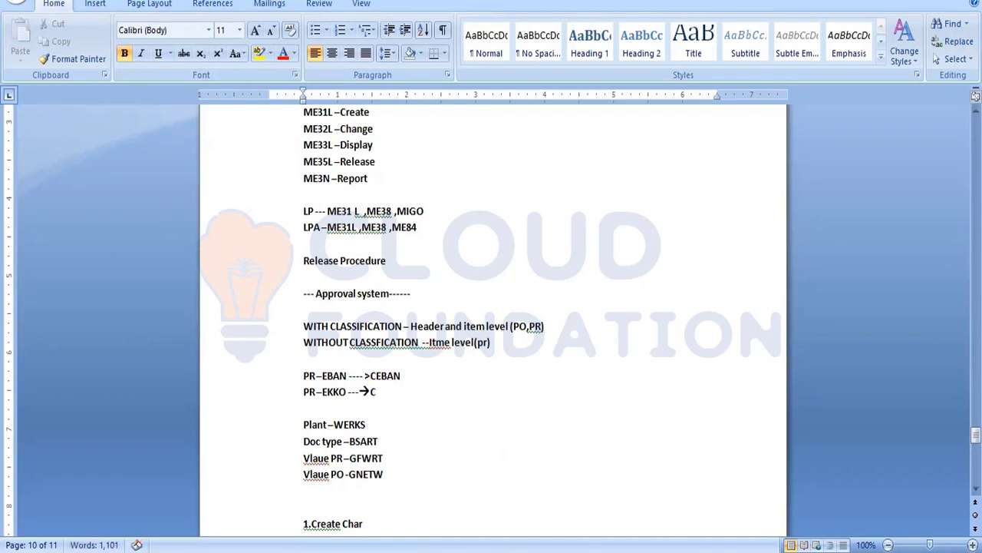